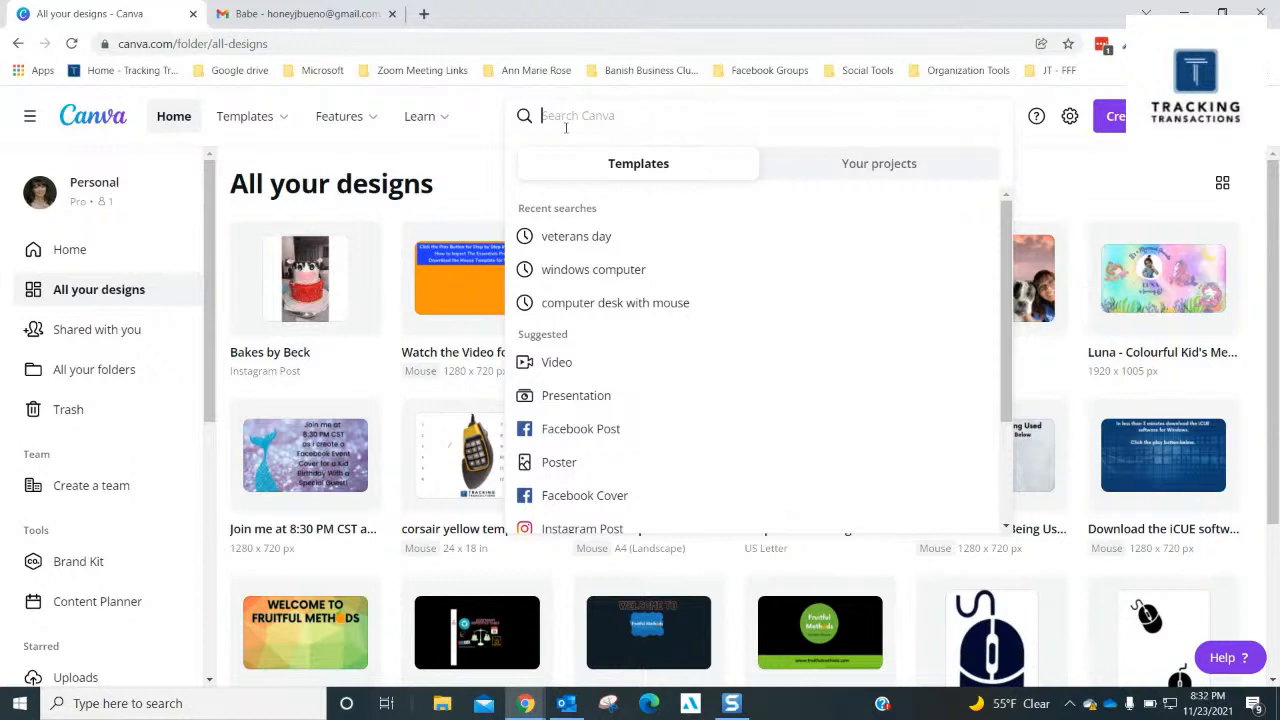
# - Search the template library for "veterans day"
pyautogui.write('veteran')
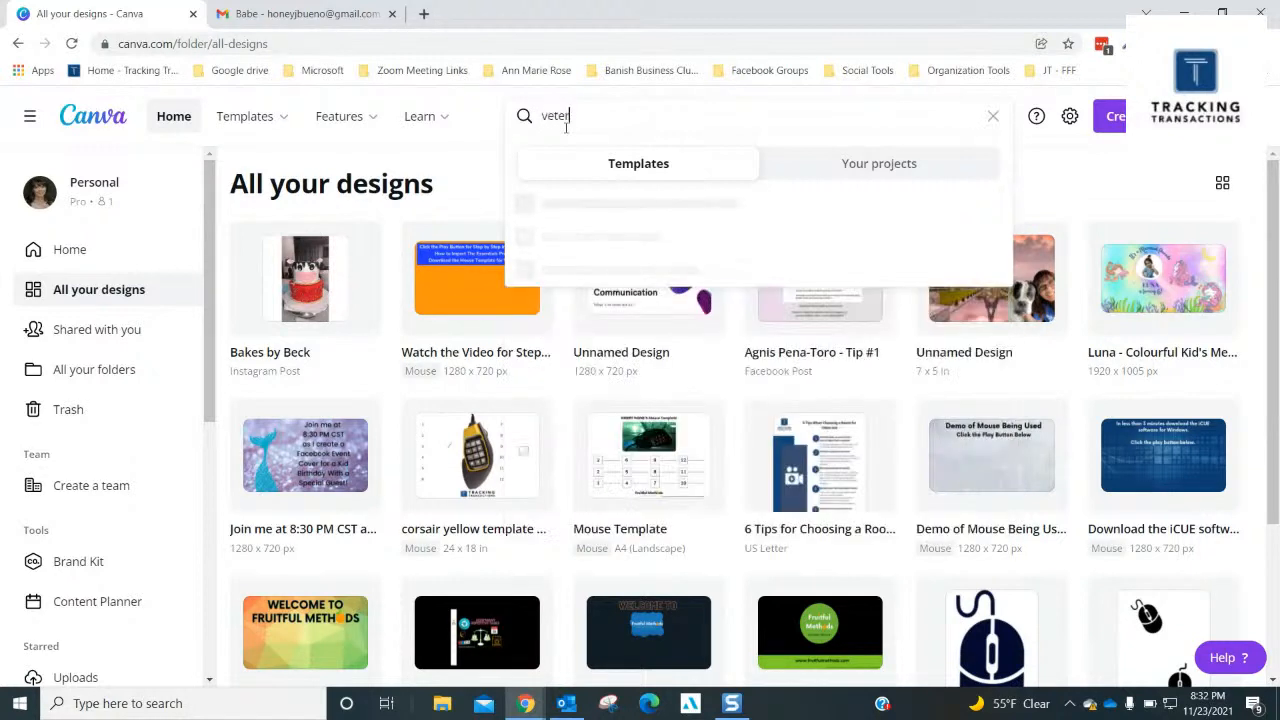
pyautogui.write('s day')
pyautogui.press('Return')
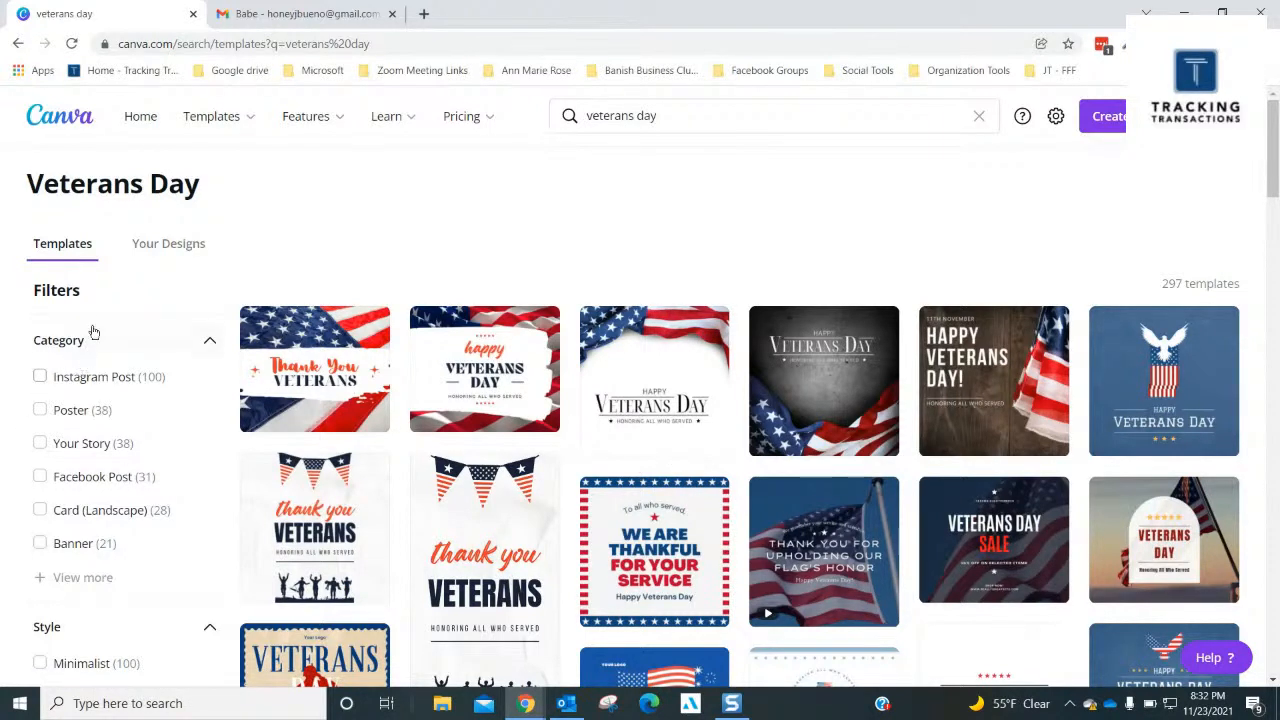
# - Expand the full category filter list and review the categories and styles offered for the Veterans Day templates
pyautogui.scroll(-1, 83, 405)
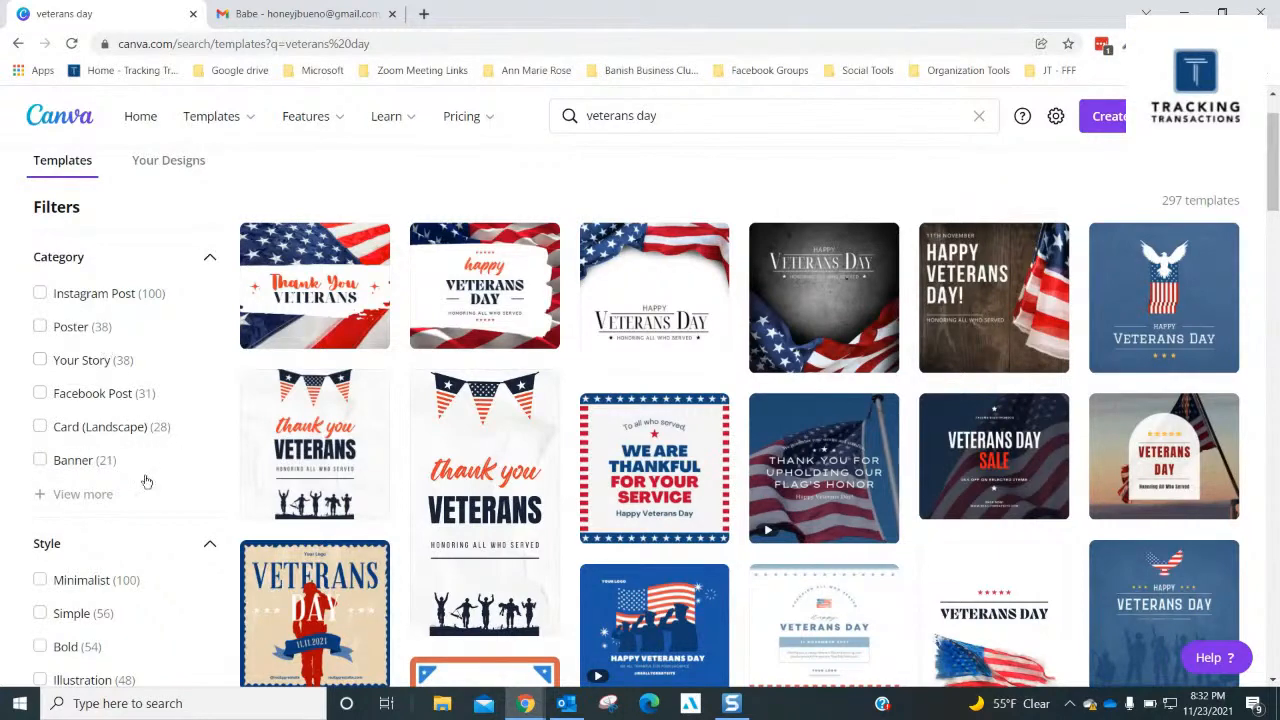
pyautogui.click(111, 506)
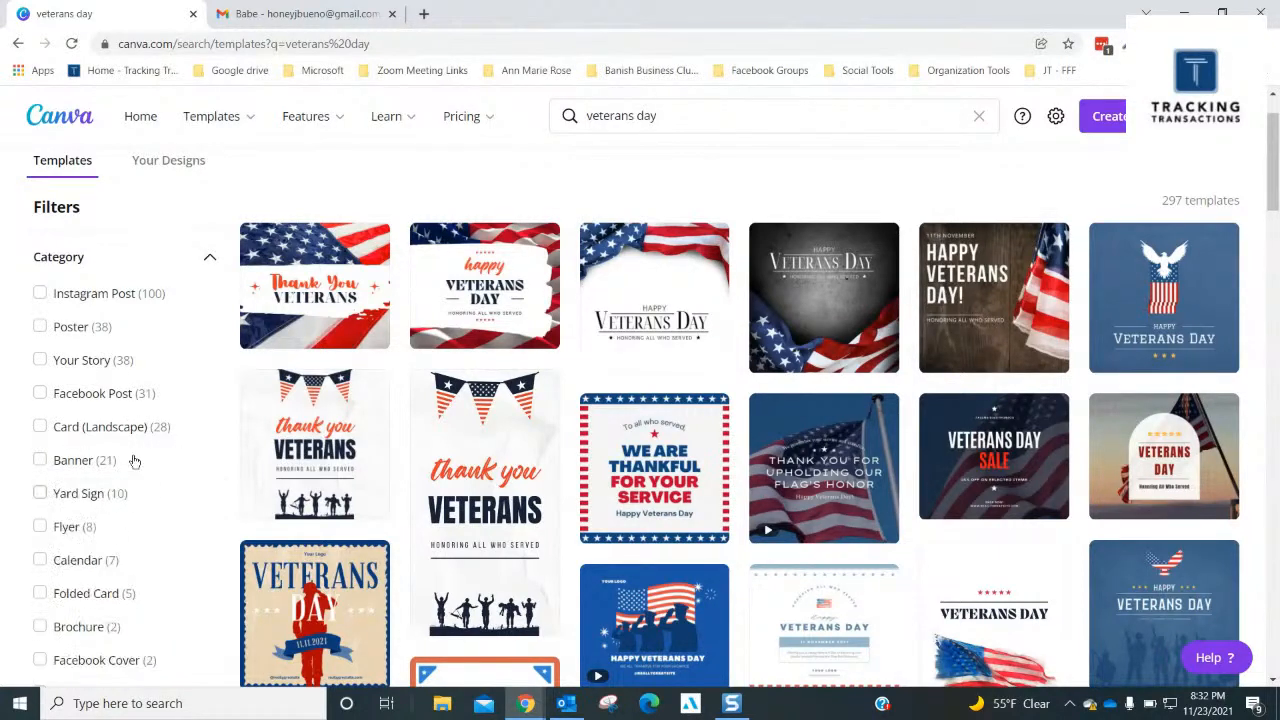
pyautogui.scroll(-1, 100, 415)
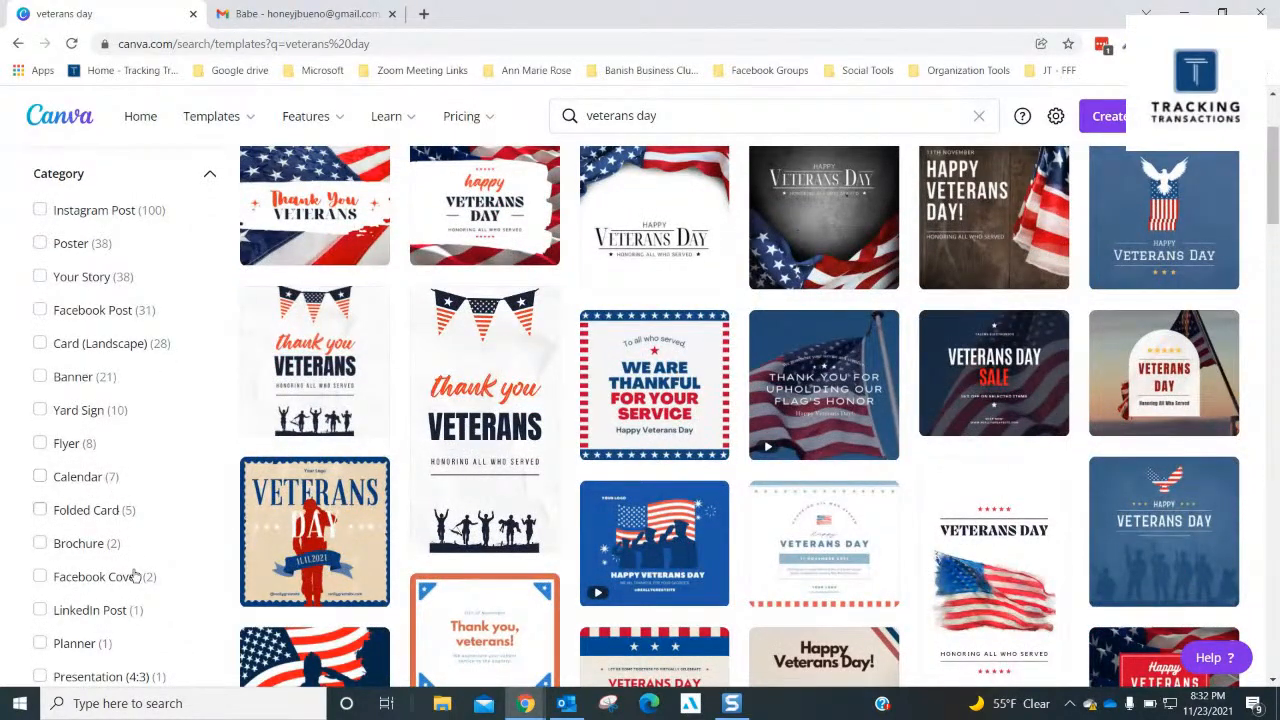
pyautogui.scroll(-1, 134, 575)
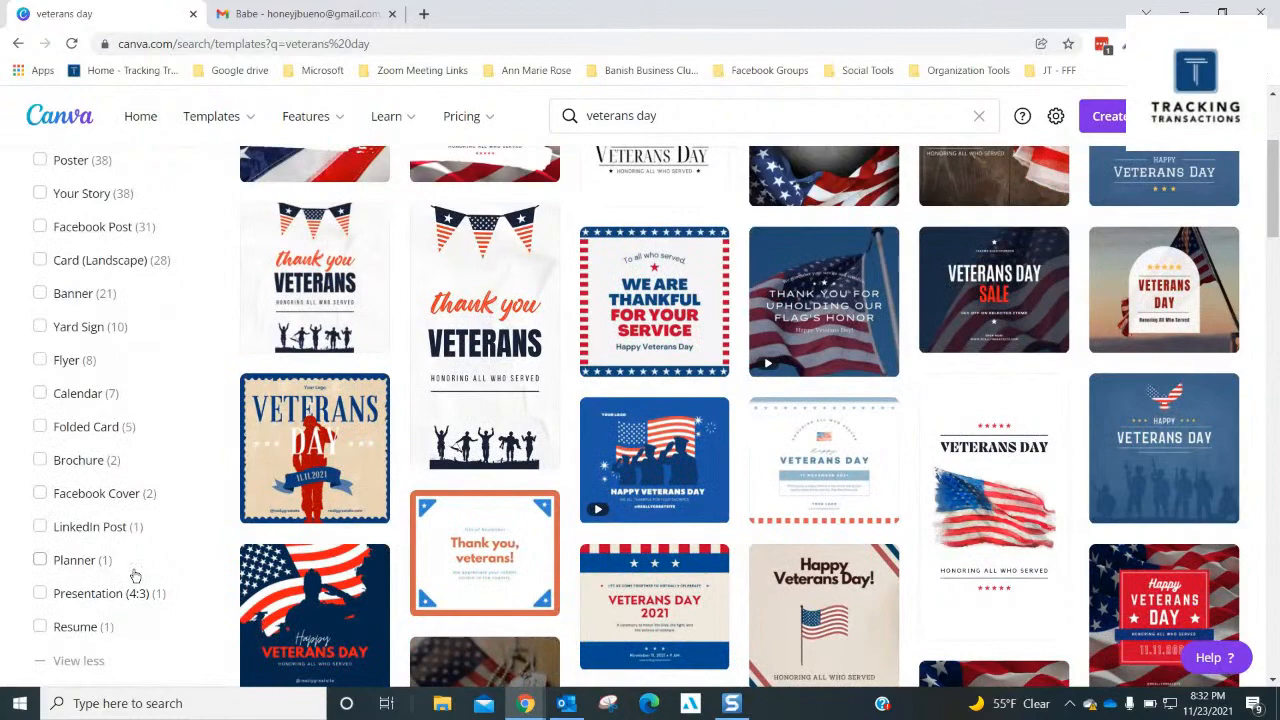
pyautogui.scroll(-1, 135, 576)
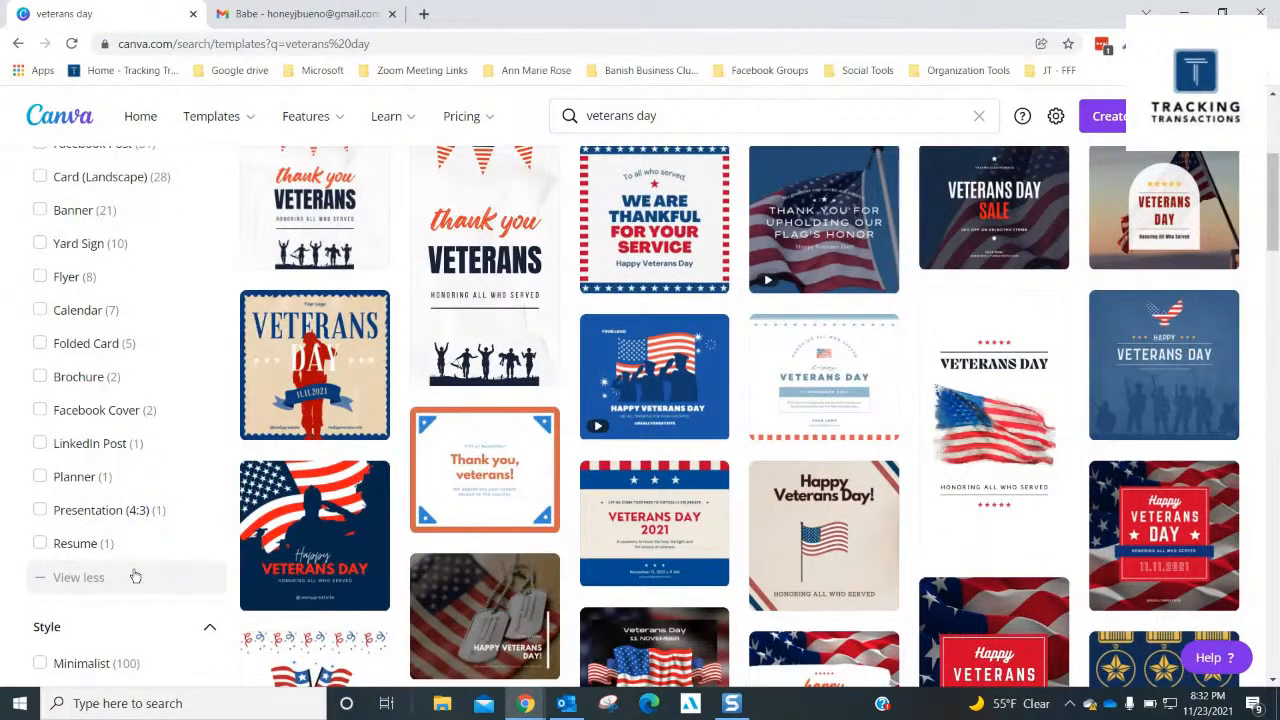
pyautogui.scroll(-3, 135, 576)
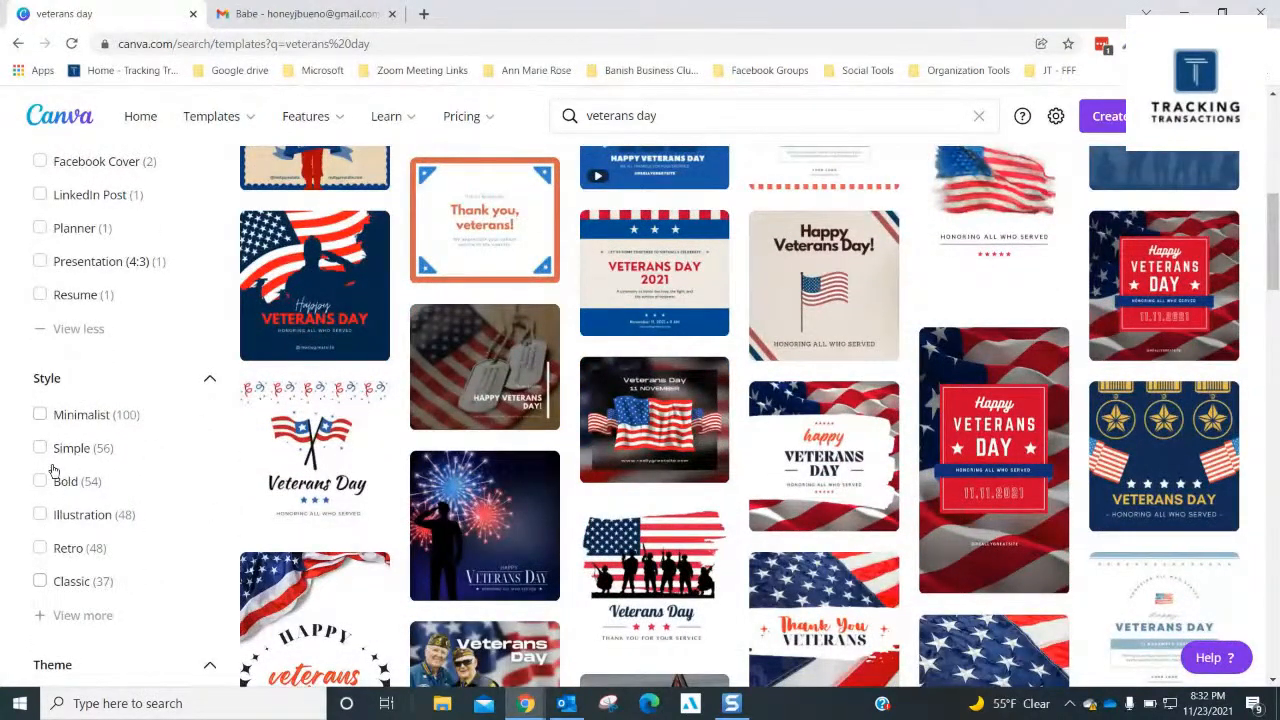
pyautogui.scroll(5, 64, 360)
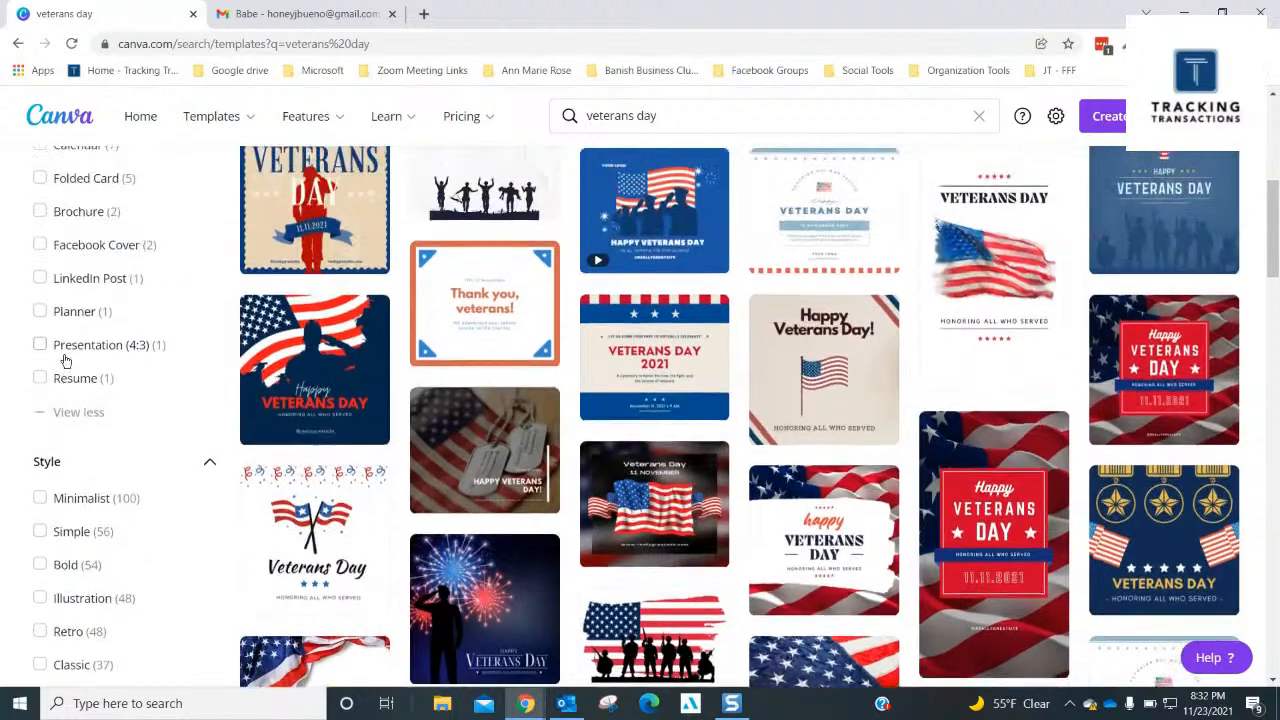
pyautogui.scroll(2, 519, 381)
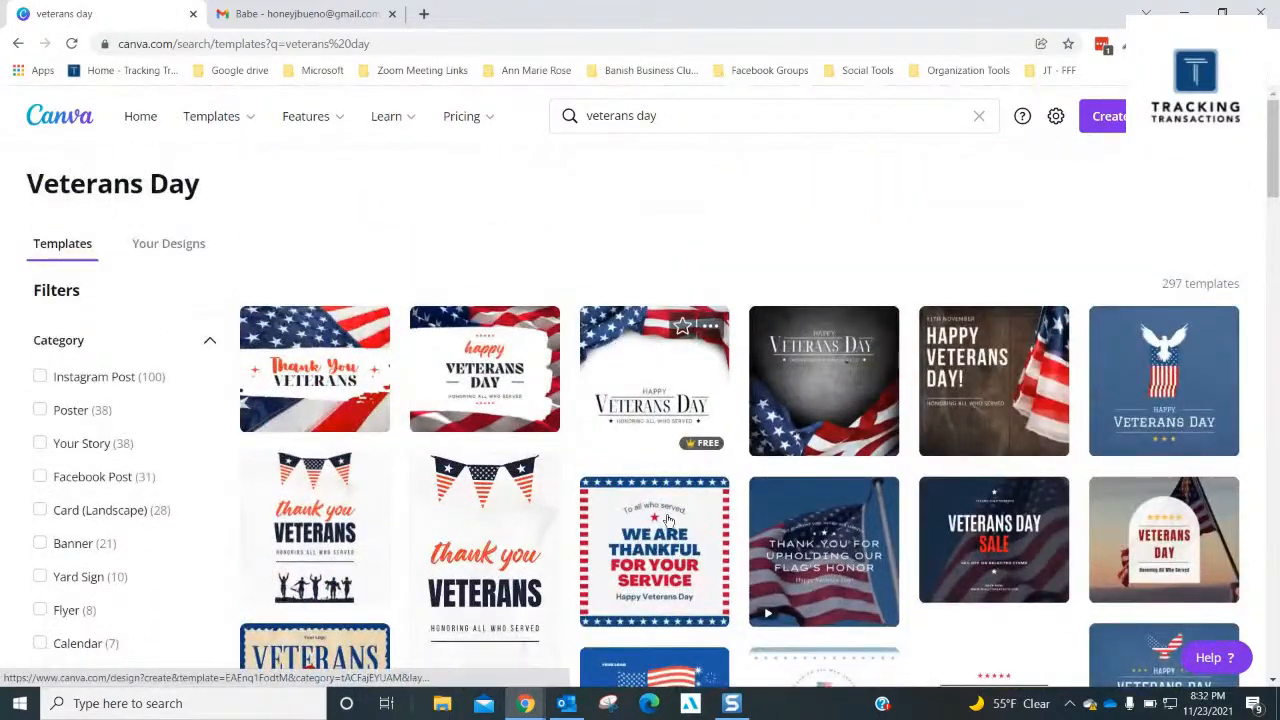
# - Open the white Happy Veterans Day template with the draped flag and replace "USA" in the design title with the family surname
pyautogui.click(654, 373)
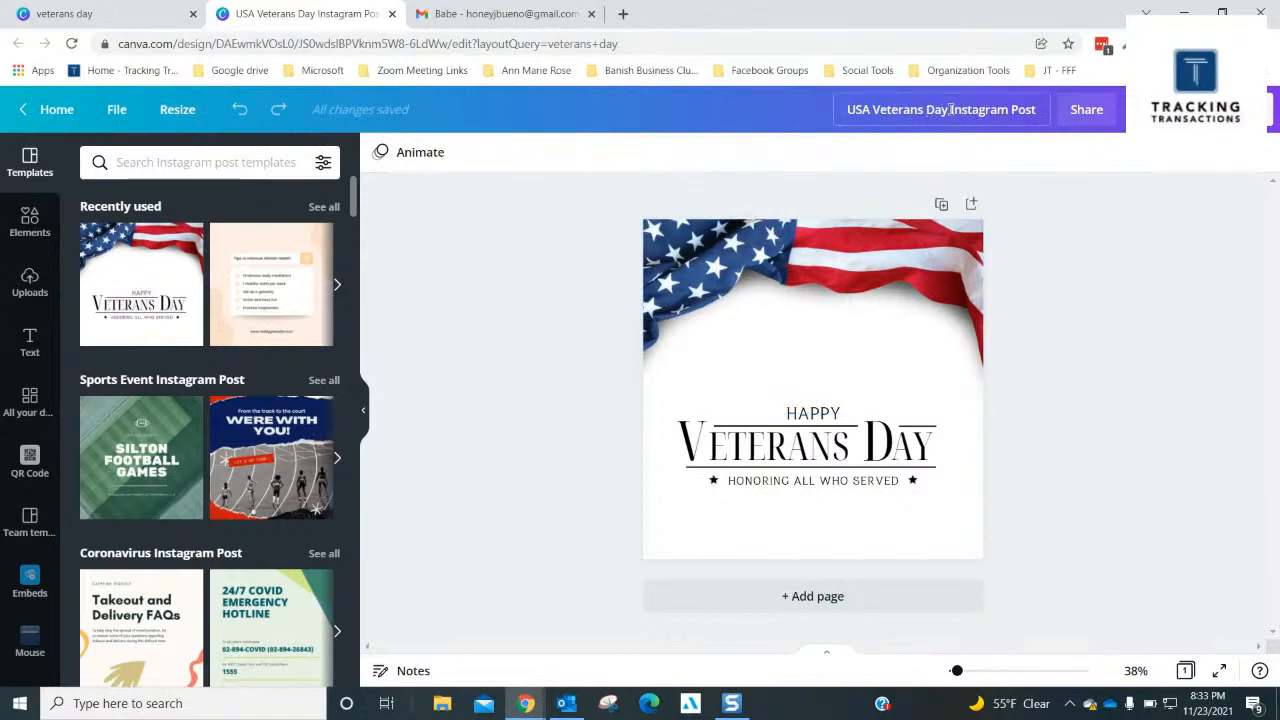
pyautogui.doubleClick(834, 114)
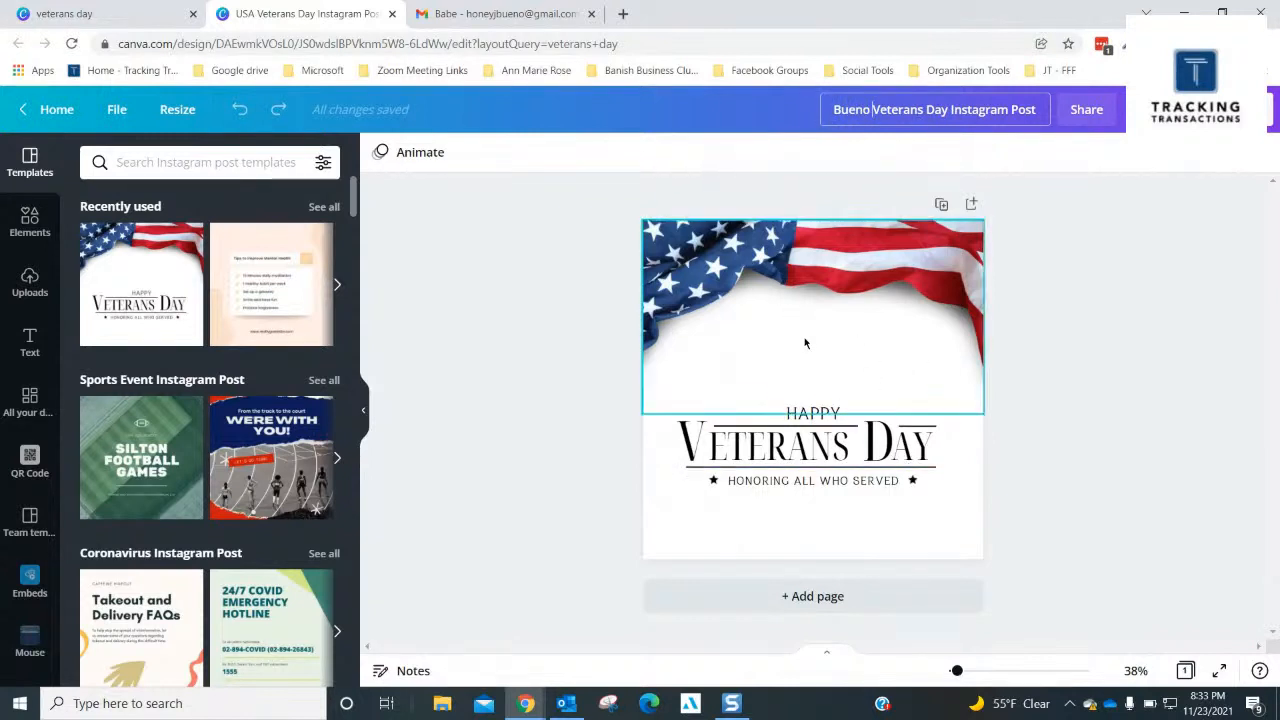
# - Review the custom size fields and recent size presets available for resizing the design
pyautogui.click(173, 107)
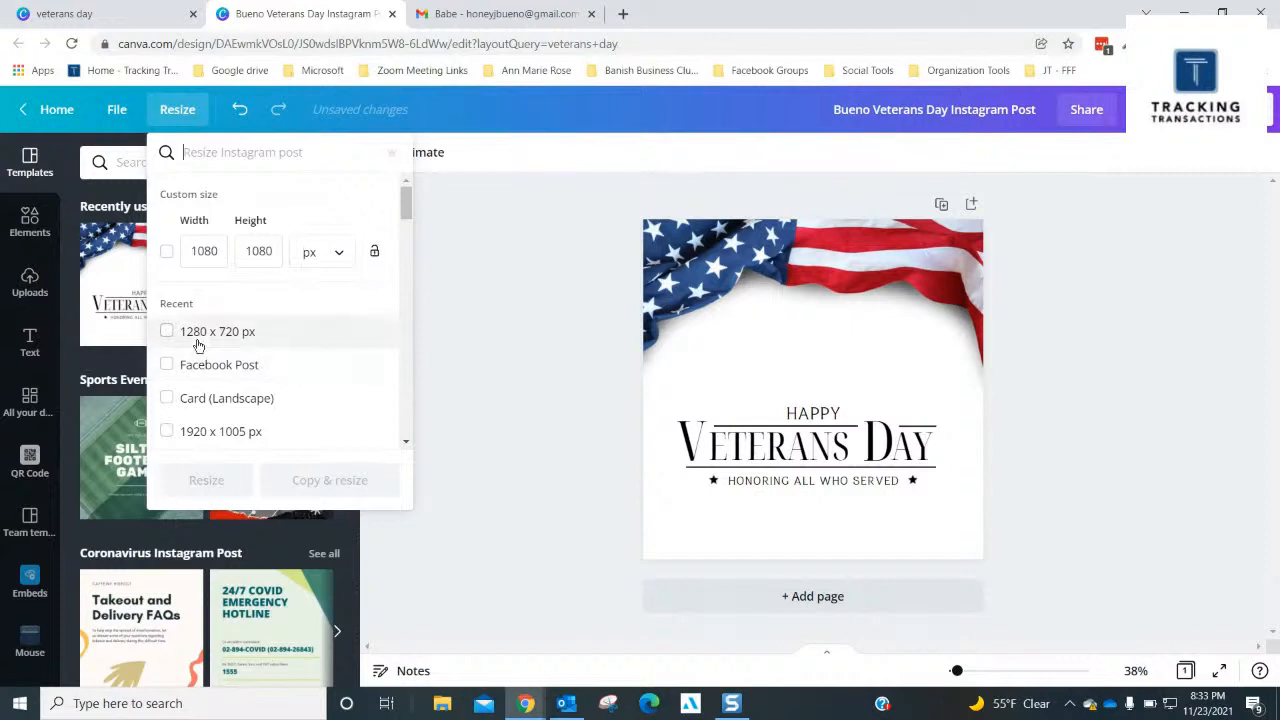
pyautogui.scroll(-2, 274, 405)
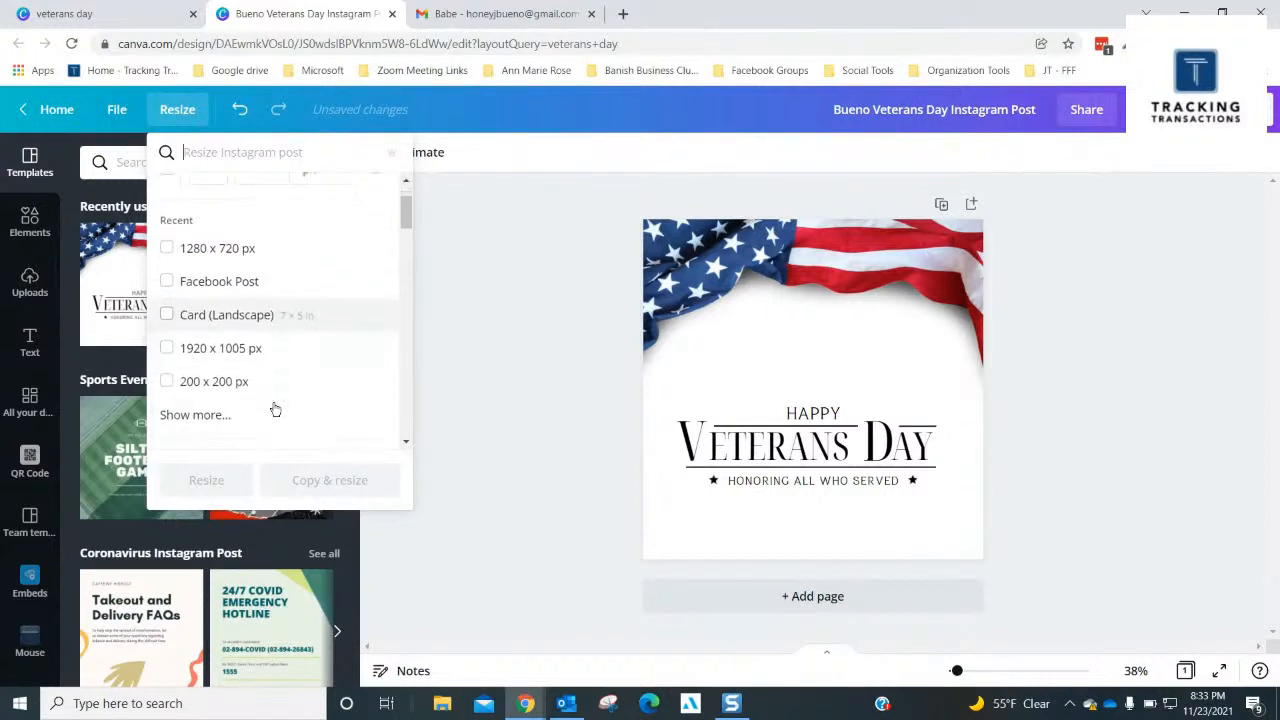
pyautogui.scroll(3, 274, 405)
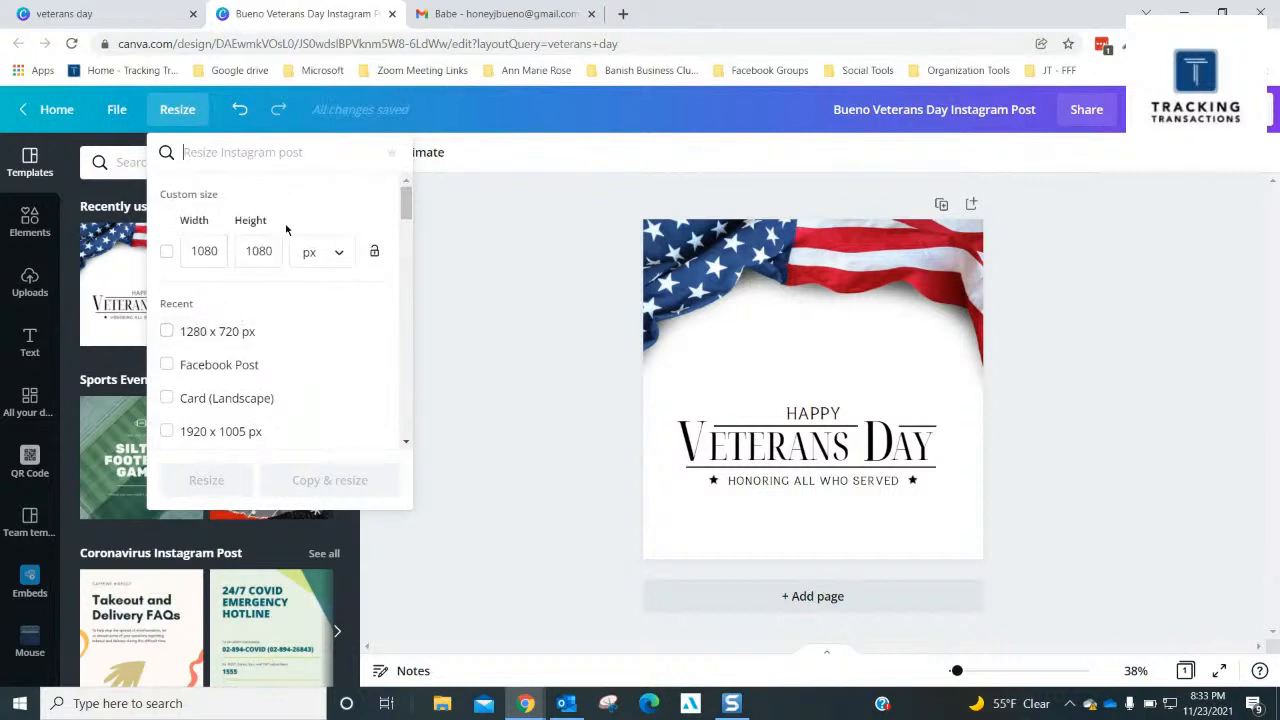
pyautogui.click(444, 247)
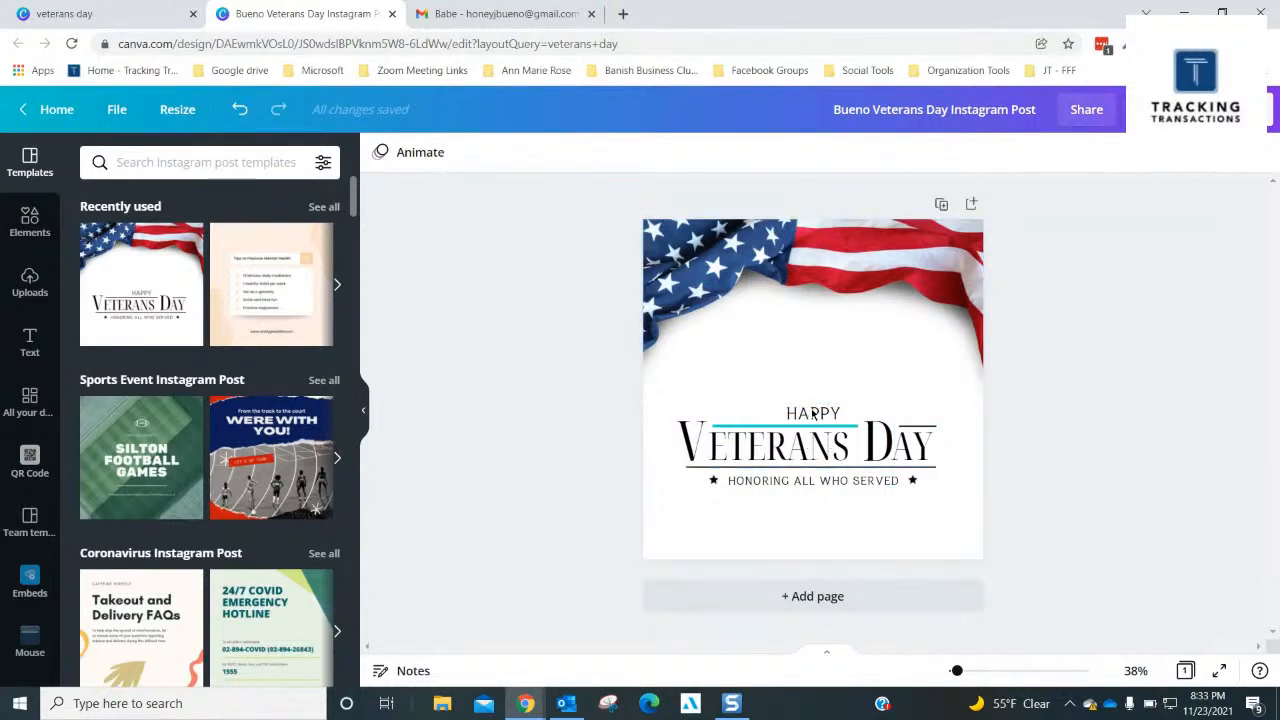
# - Change the tagline under the heading to "HONORING ALL WHO SERVE & WHO HAVE SERVED"
pyautogui.click(875, 483)
pyautogui.click(875, 483)
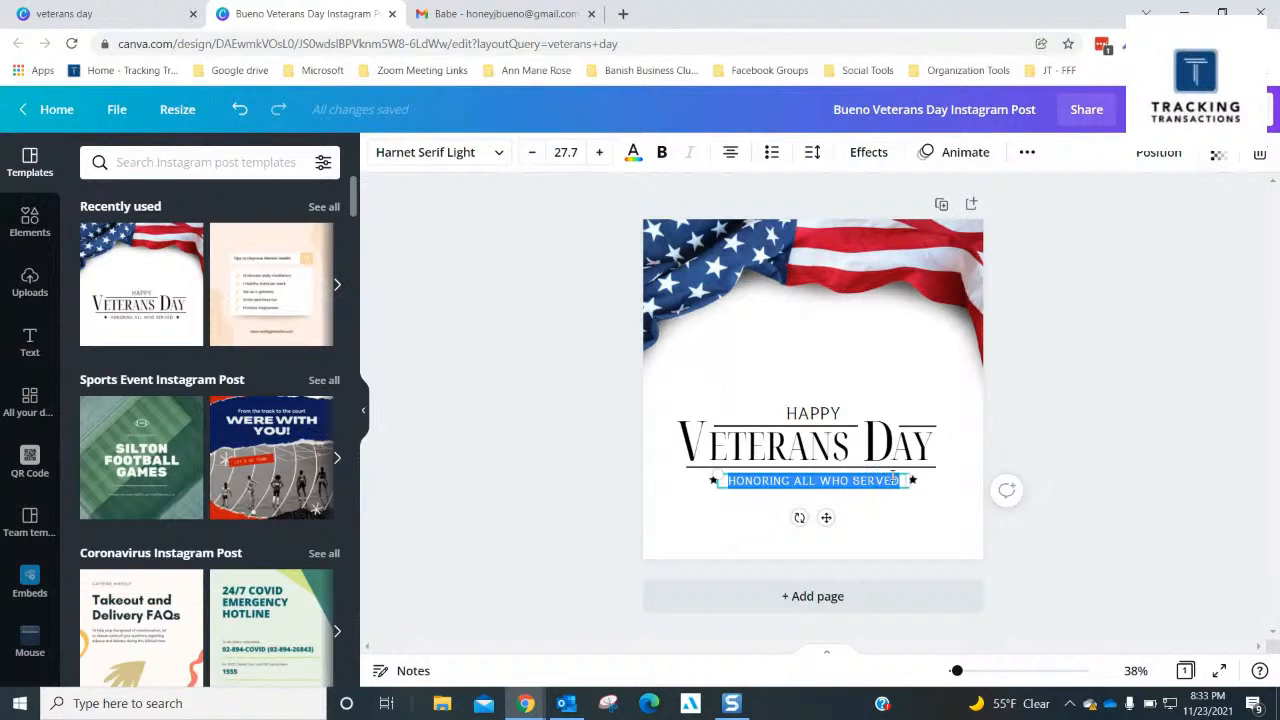
pyautogui.click(894, 480)
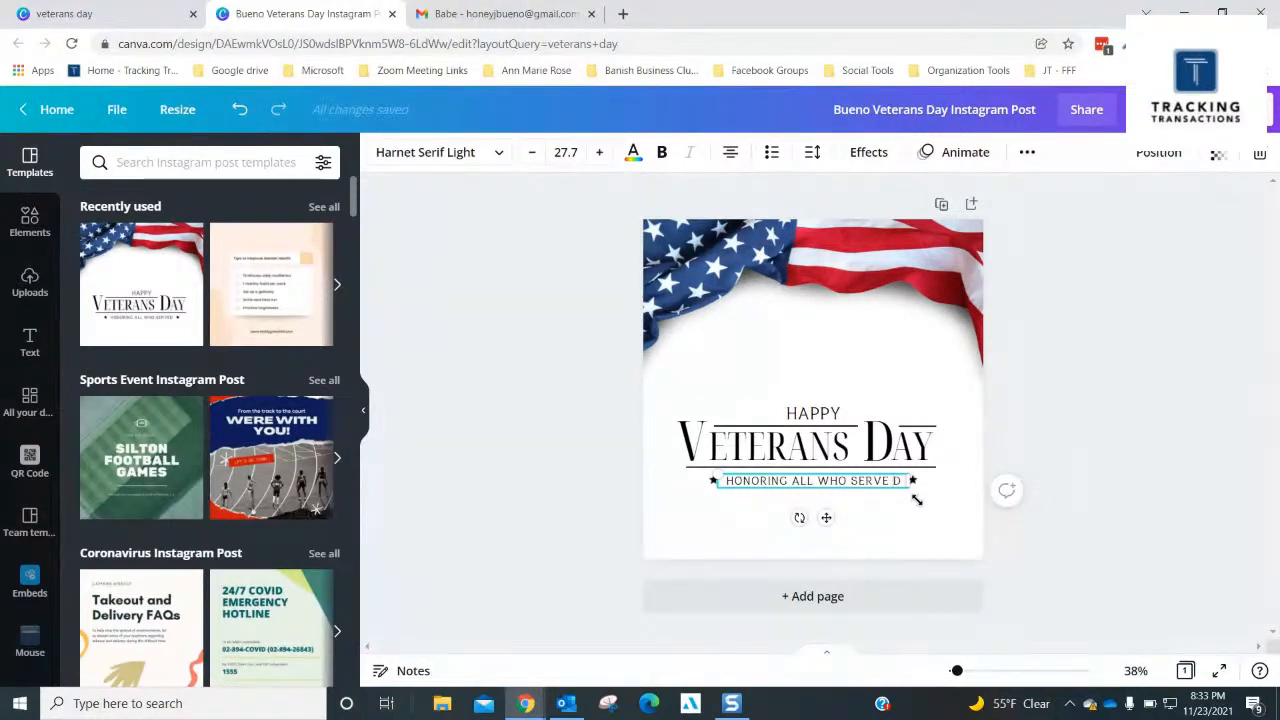
pyautogui.write('& ')
pyautogui.write('WH')
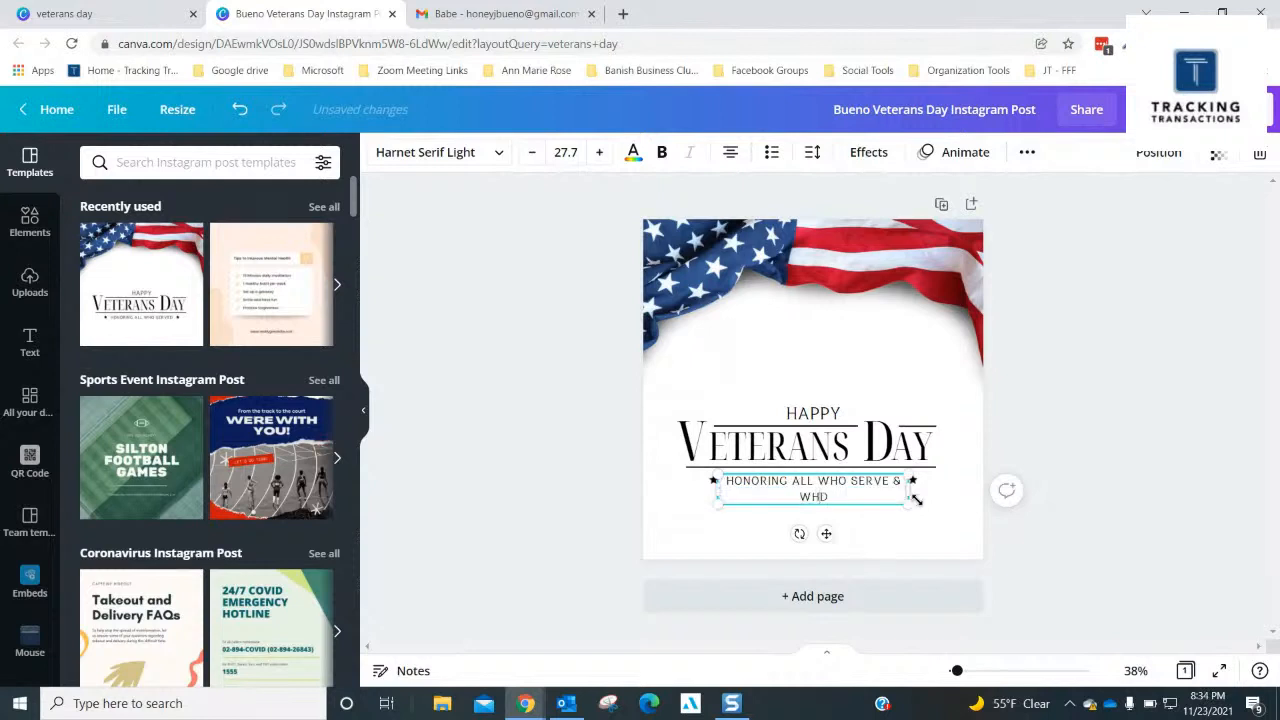
pyautogui.write('O HAVE SERVED')
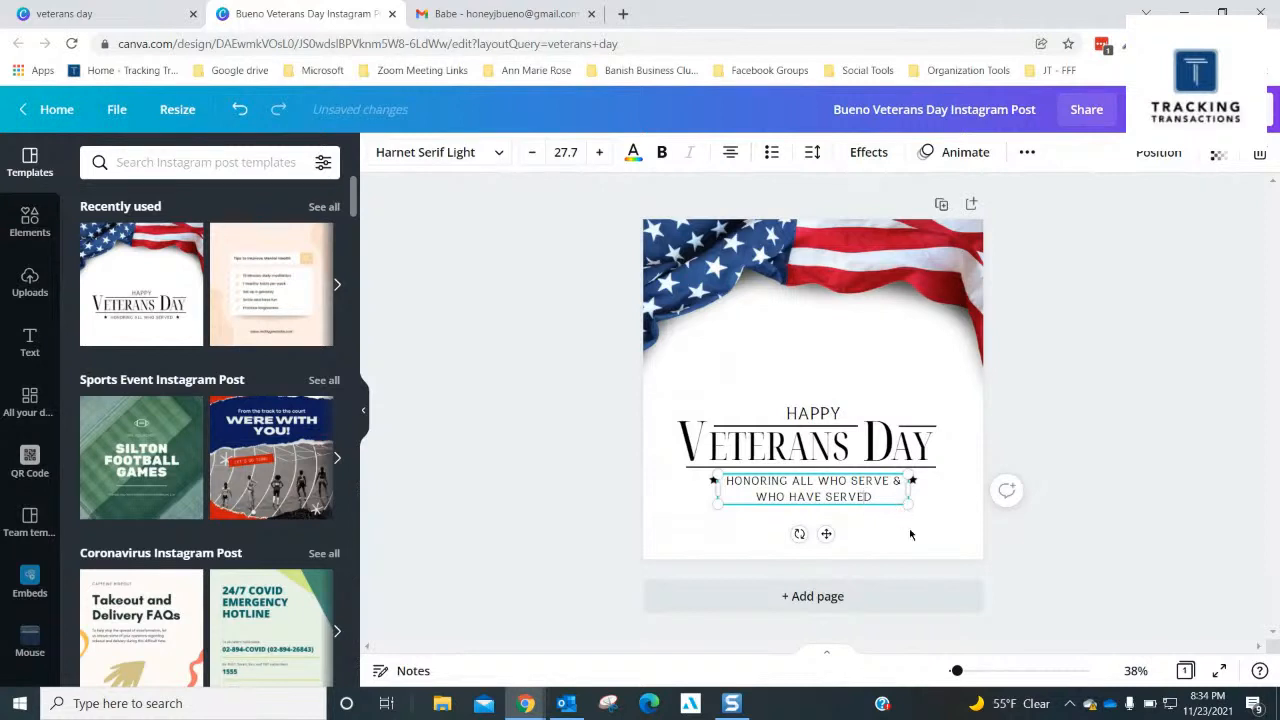
pyautogui.click(1083, 366)
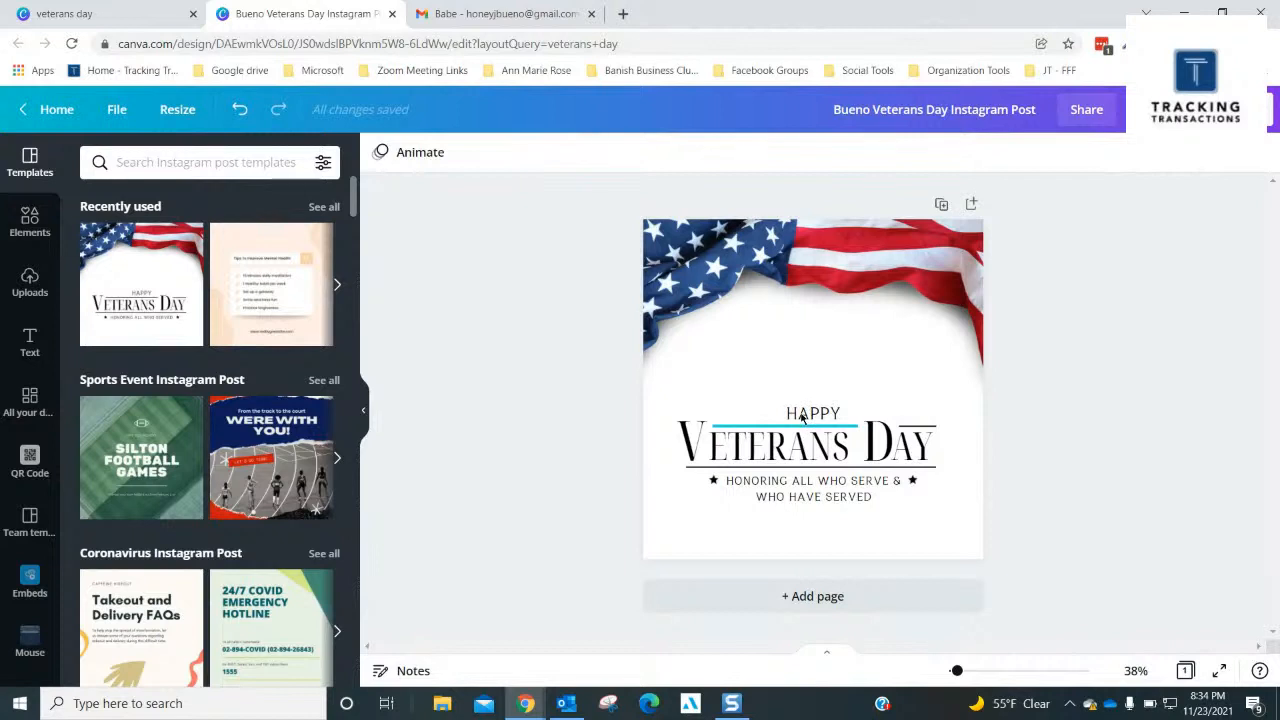
# - Select all the Happy Veterans Day text pieces, lines, tagline and stars together and move them down to the page's lower edge
pyautogui.click(802, 418)
pyautogui.click(803, 416)
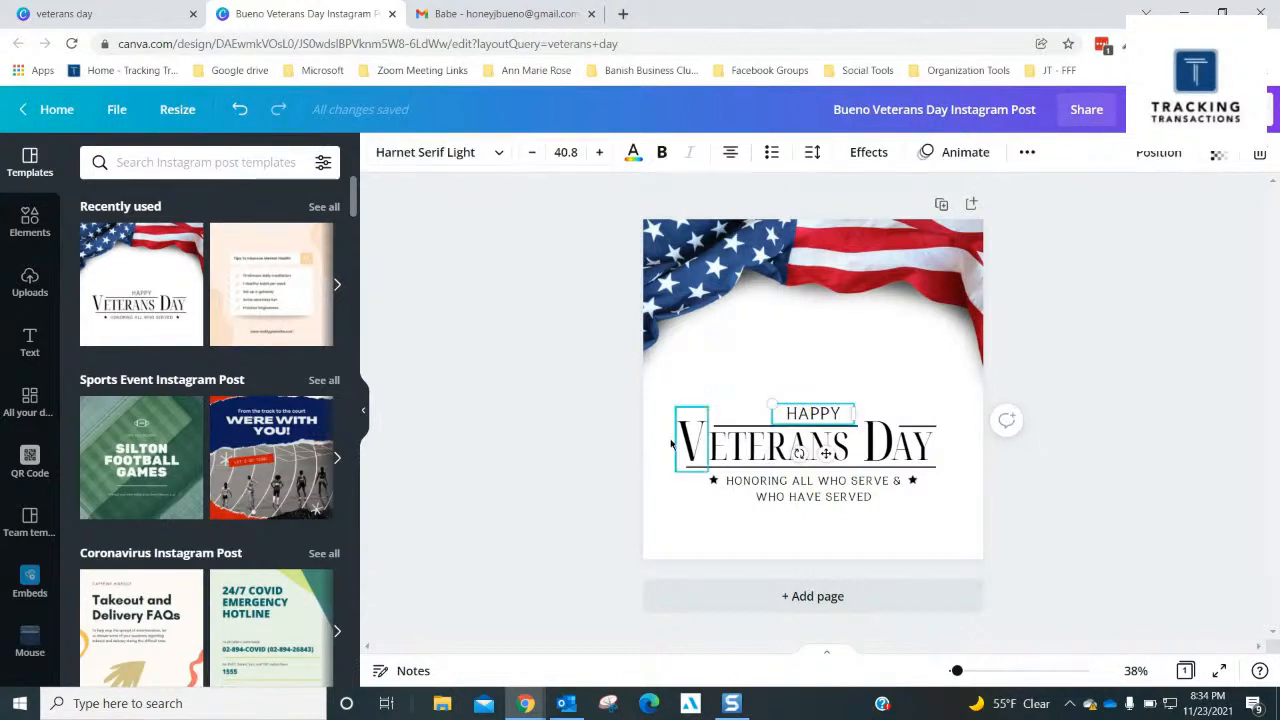
pyautogui.keyDown('shift'); pyautogui.click(735, 430); pyautogui.keyUp('shift')
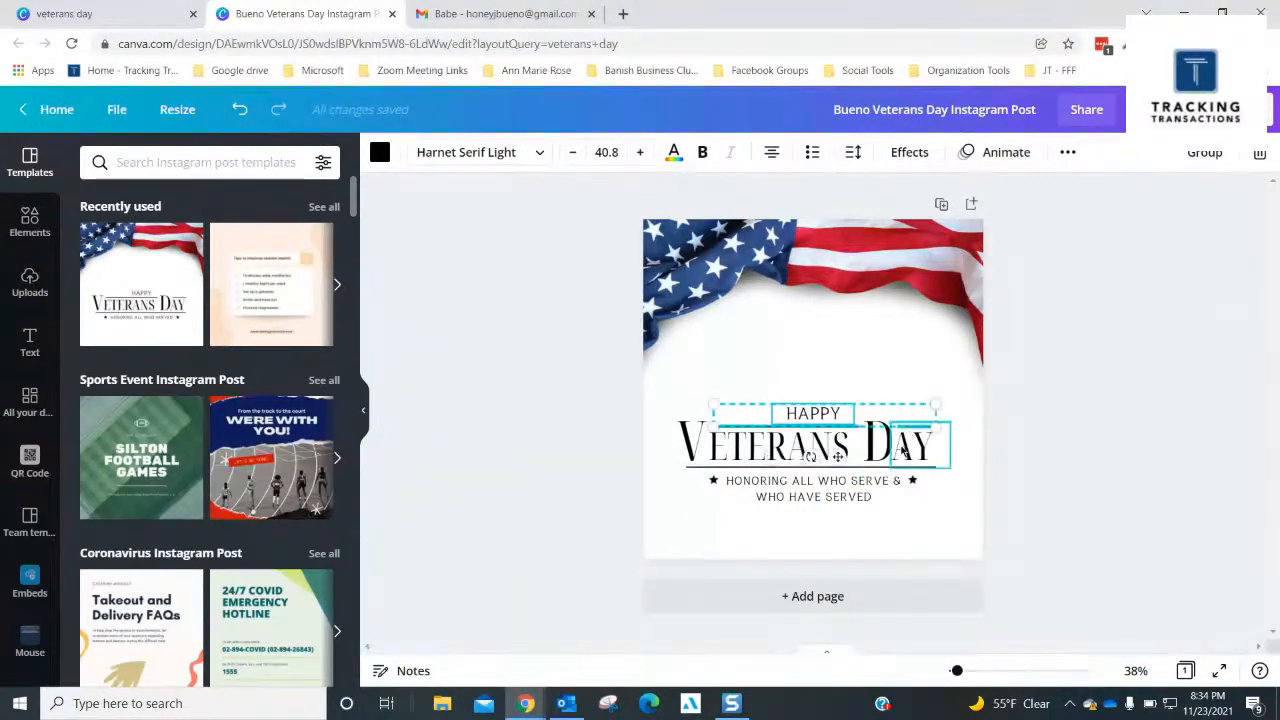
pyautogui.keyDown('shift'); pyautogui.click(906, 440); pyautogui.keyUp('shift')
pyautogui.keyDown('shift'); pyautogui.click(825, 458); pyautogui.keyUp('shift')
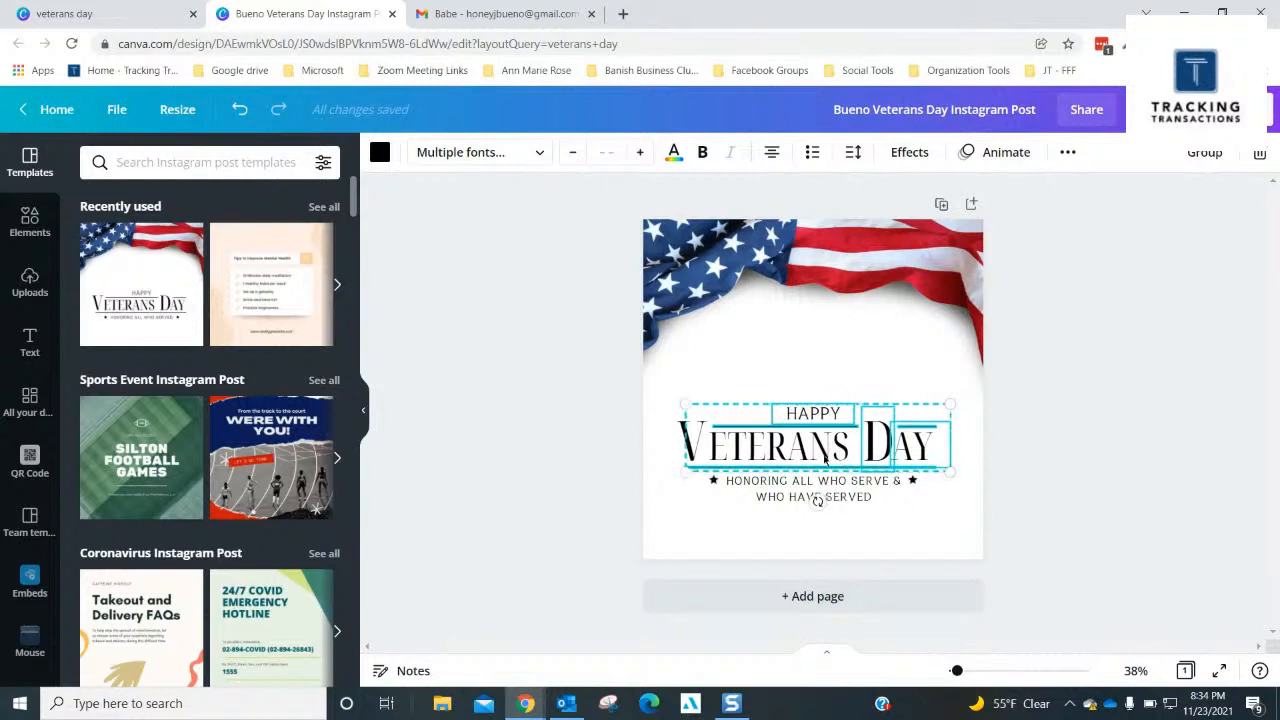
pyautogui.keyDown('shift'); pyautogui.click(707, 455); pyautogui.keyUp('shift')
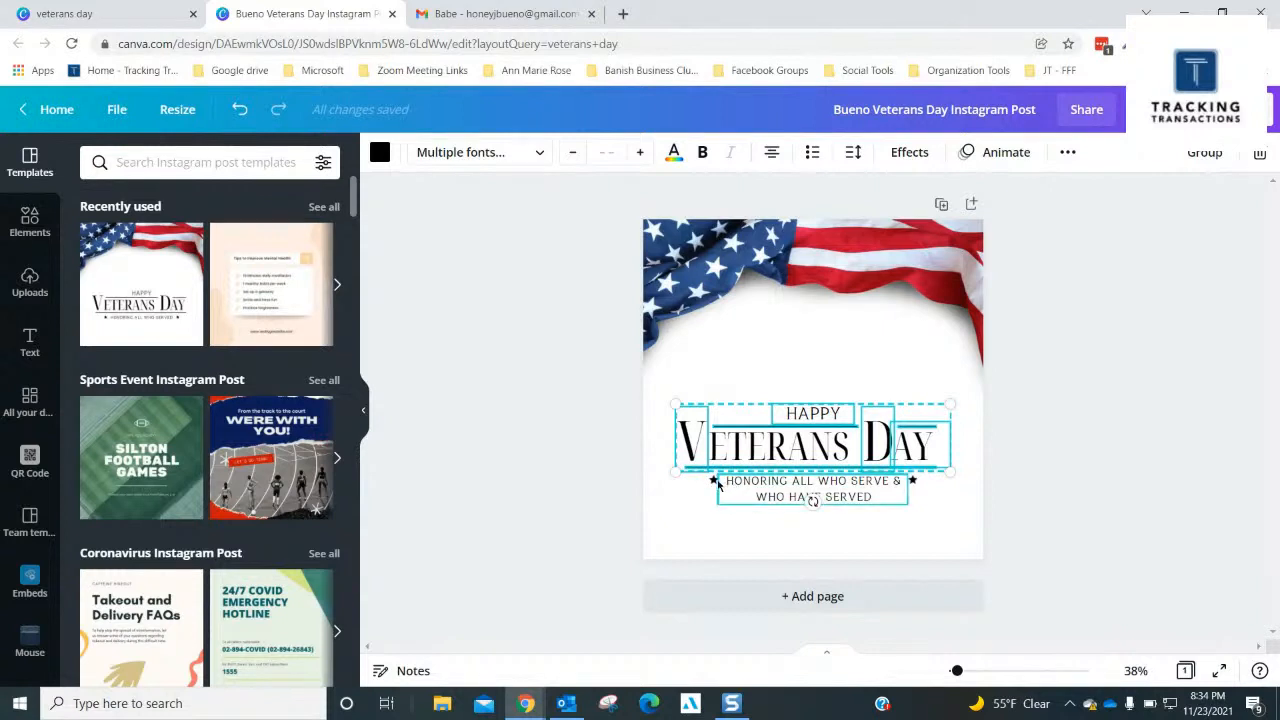
pyautogui.keyDown('shift'); pyautogui.click(712, 482); pyautogui.keyUp('shift')
pyautogui.keyDown('shift'); pyautogui.click(731, 486); pyautogui.keyUp('shift')
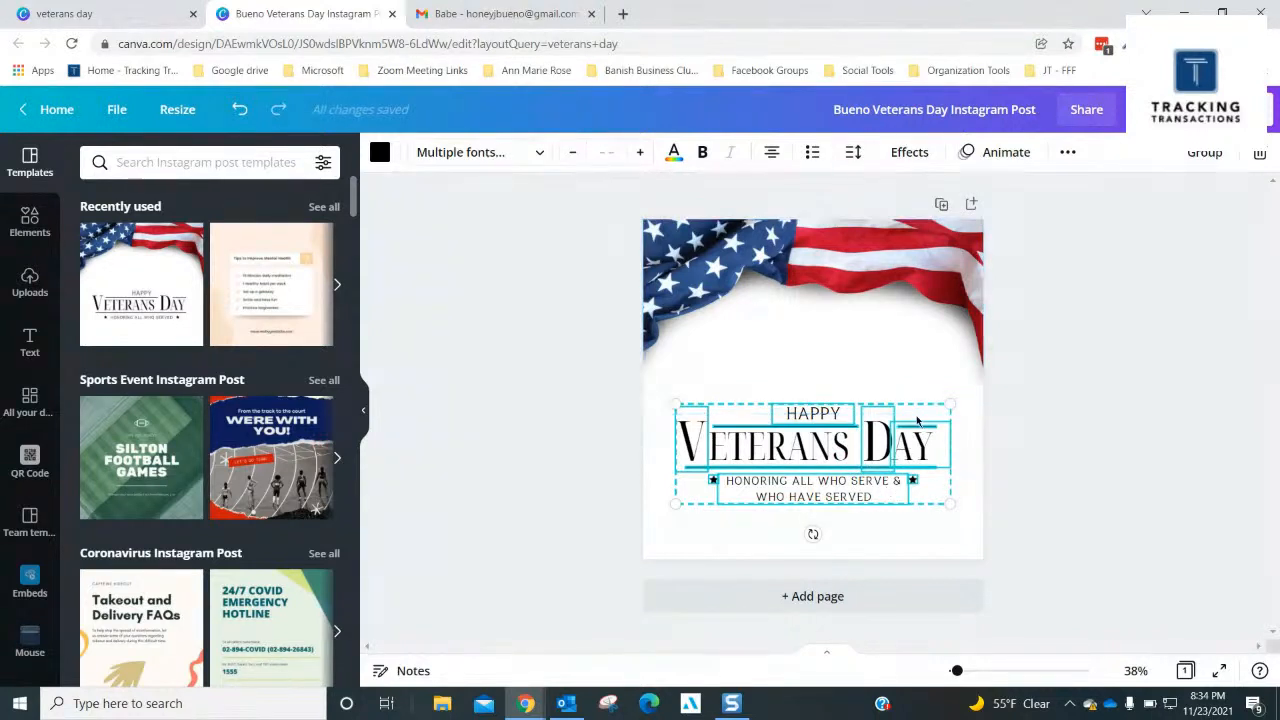
pyautogui.moveTo(917, 421); pyautogui.dragTo(913, 438)
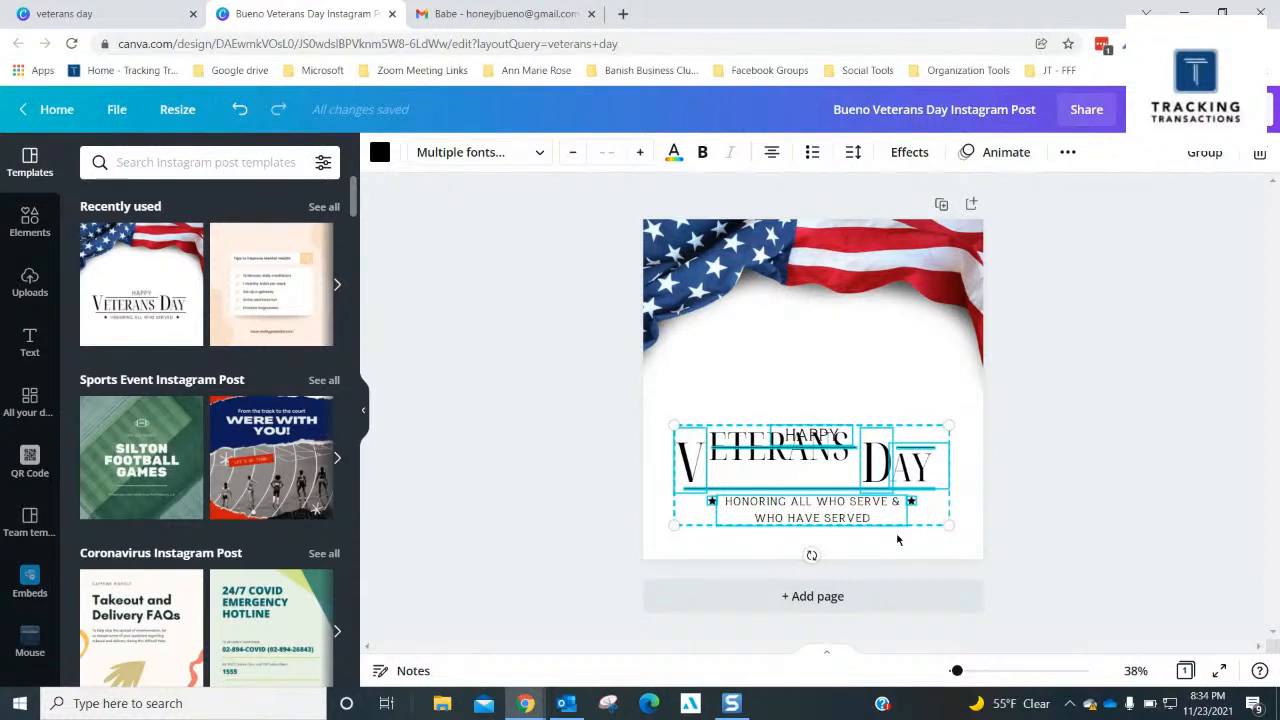
pyautogui.hotkey('ctrl', 'z')
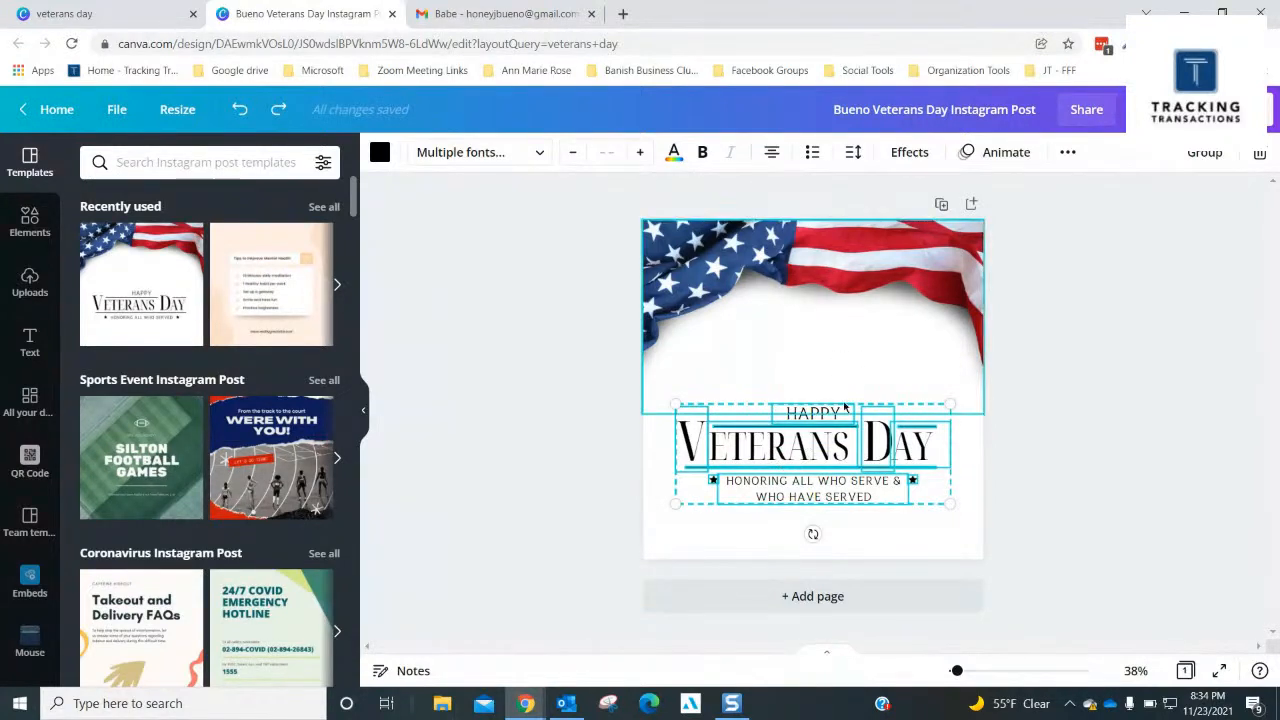
pyautogui.moveTo(850, 435); pyautogui.dragTo(847, 478)
pyautogui.click(1036, 385)
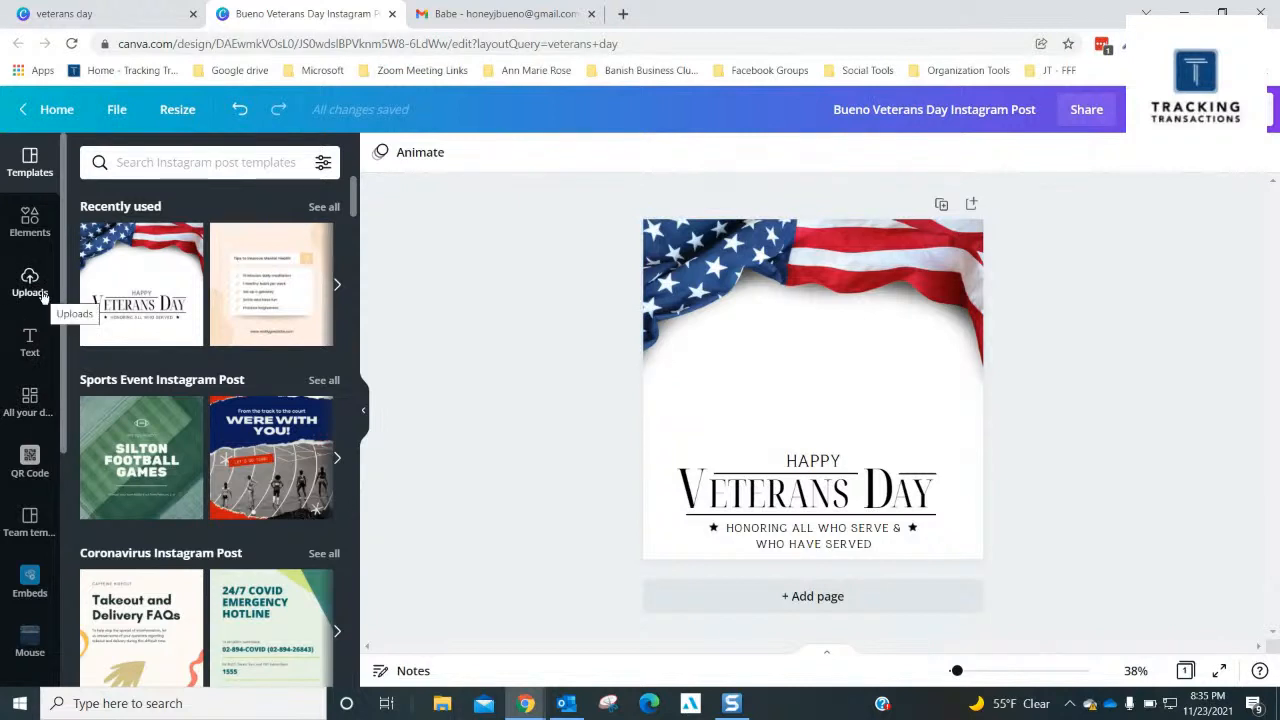
# - Open the Veterans folder to view its stored photos
pyautogui.scroll(-2, 15, 390)
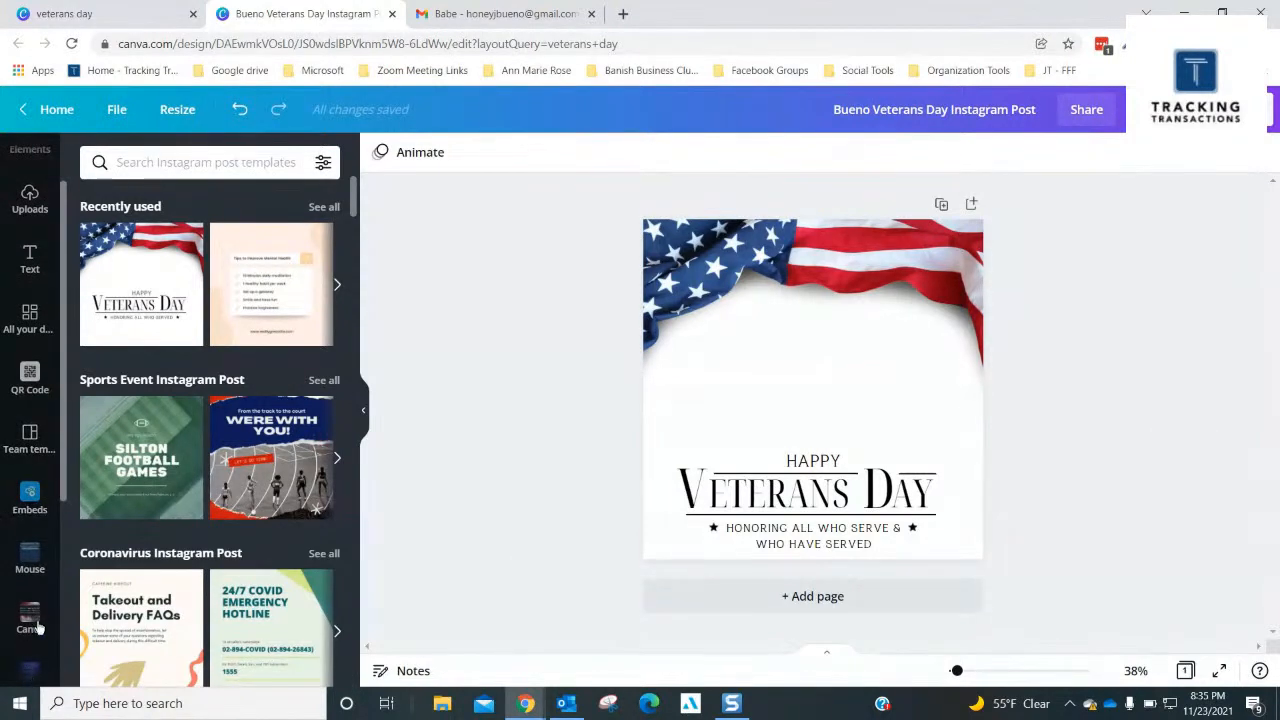
pyautogui.scroll(-2, 45, 570)
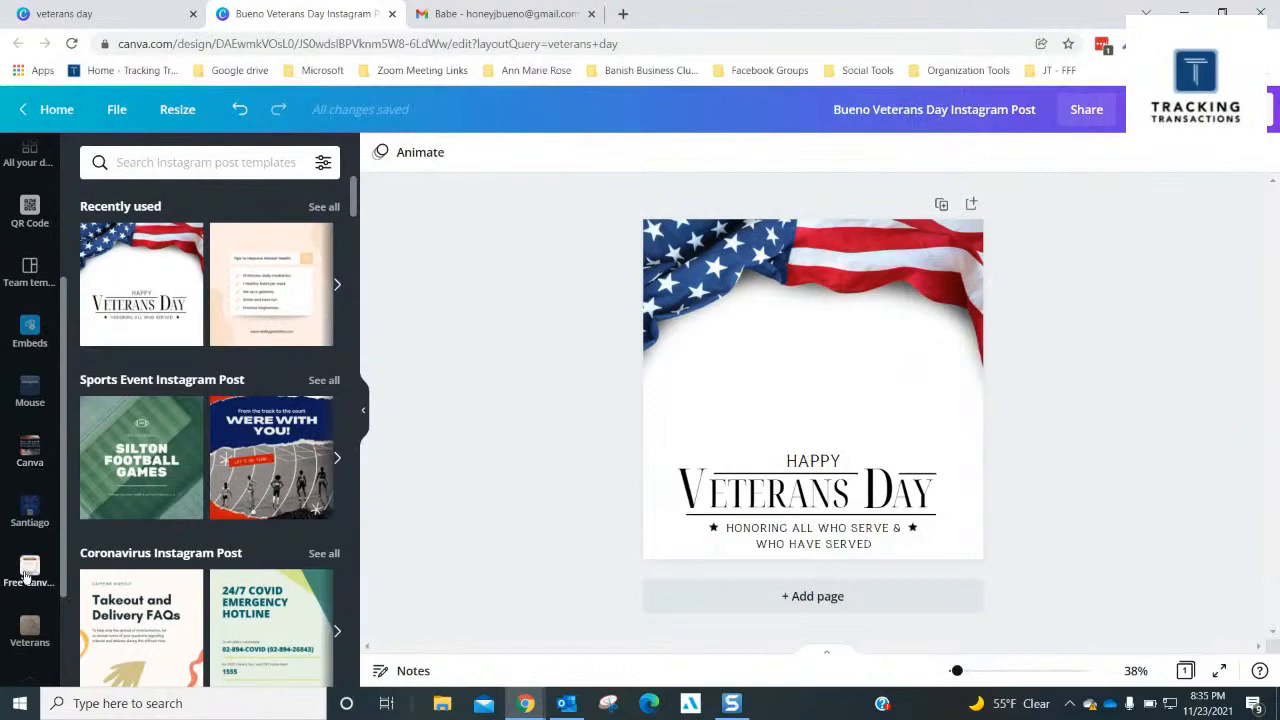
pyautogui.scroll(-1, 27, 577)
pyautogui.click(40, 560)
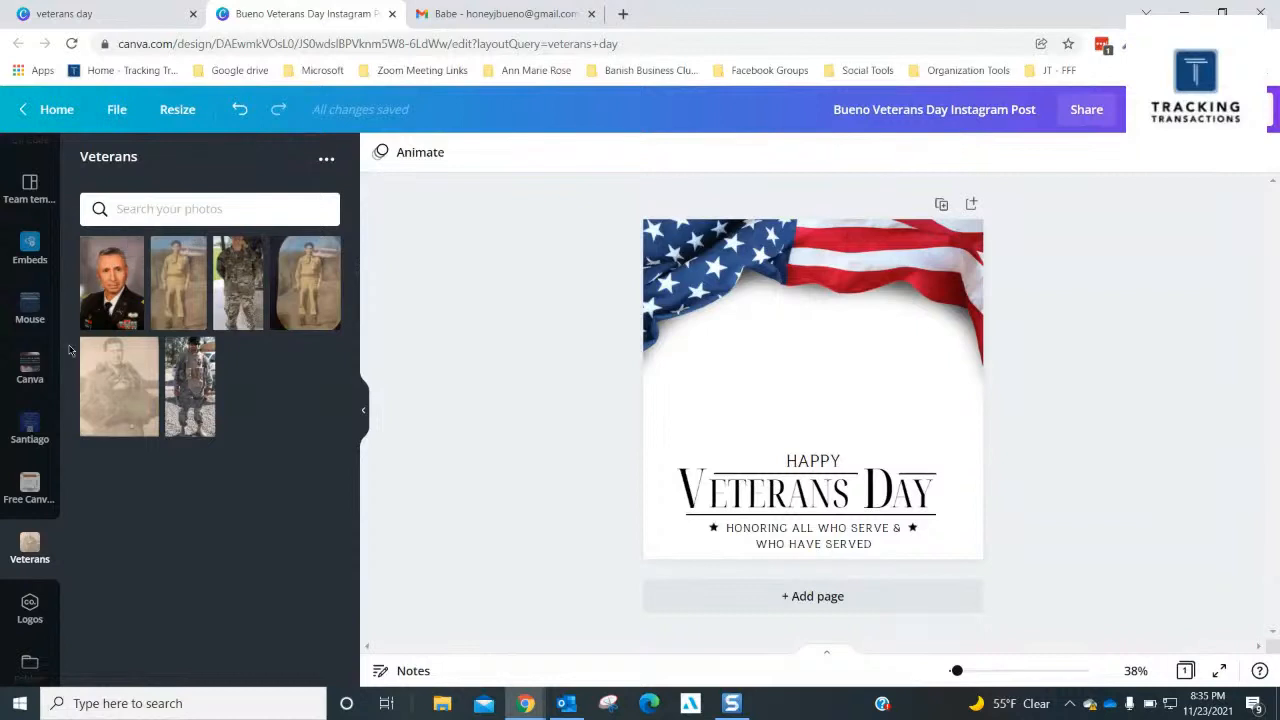
# - Search the design elements for "frames"
pyautogui.scroll(5, 30, 330)
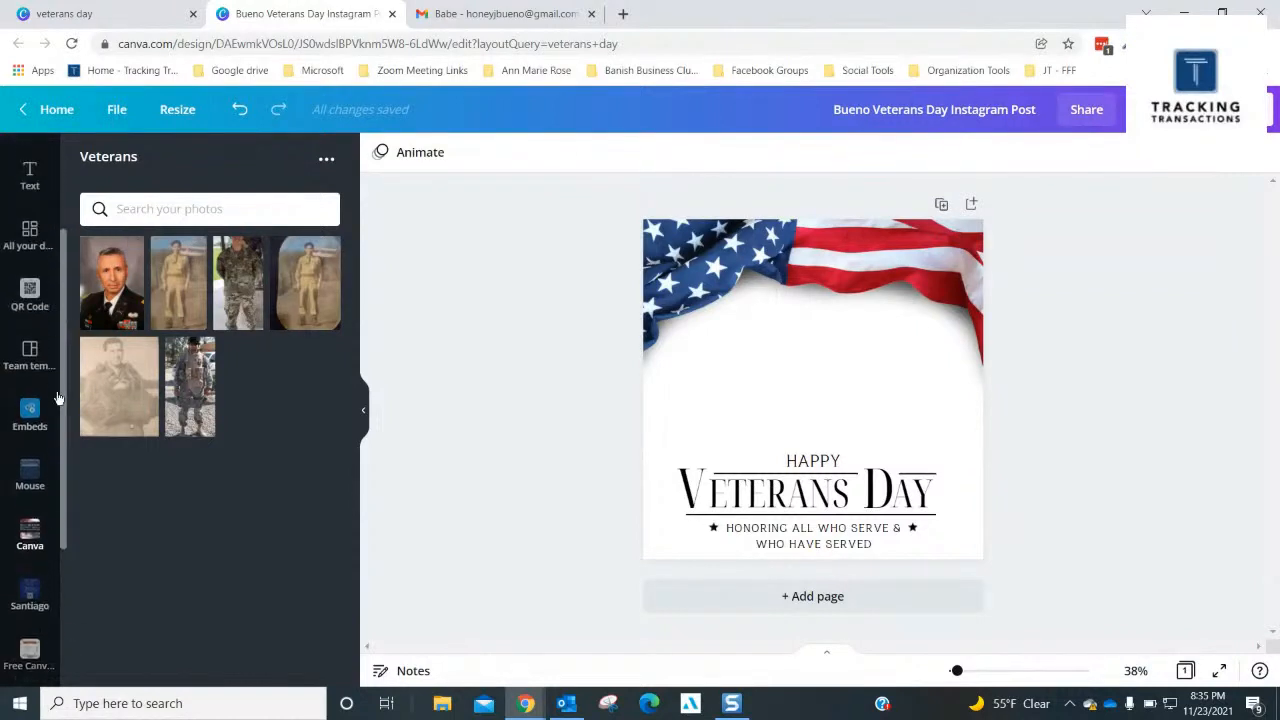
pyautogui.click(28, 238)
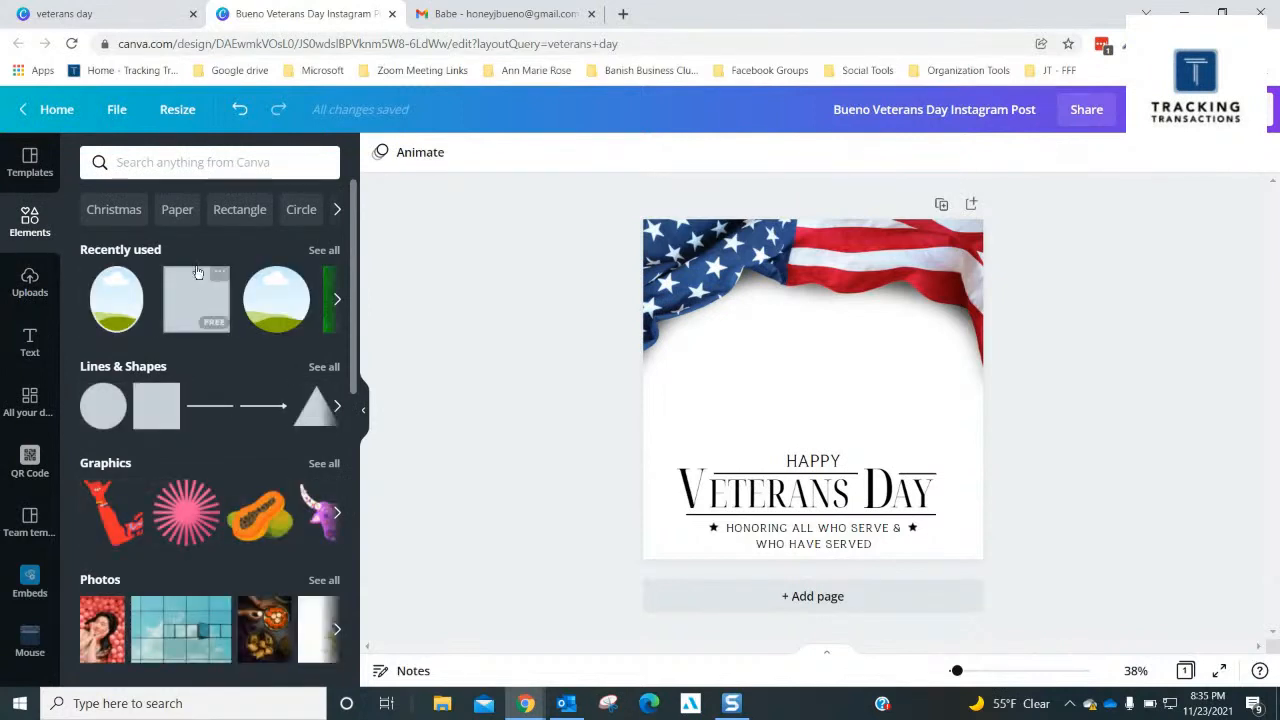
pyautogui.click(124, 162)
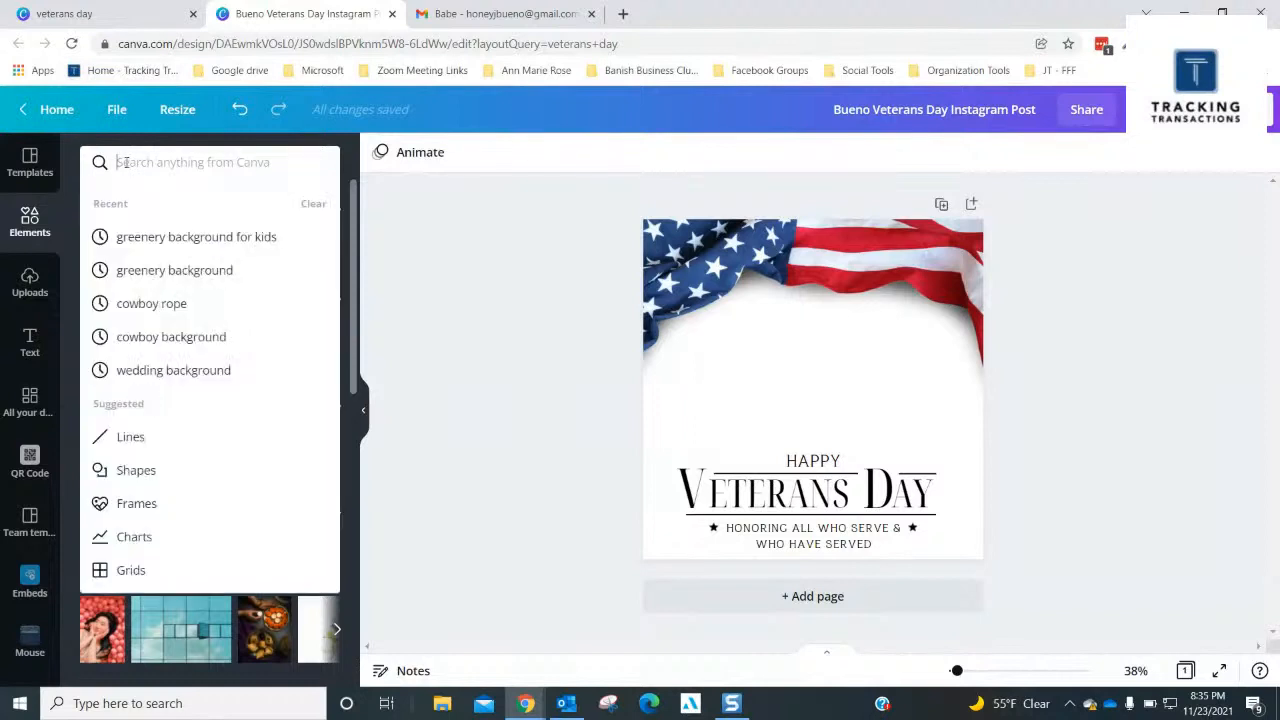
pyautogui.write('frames')
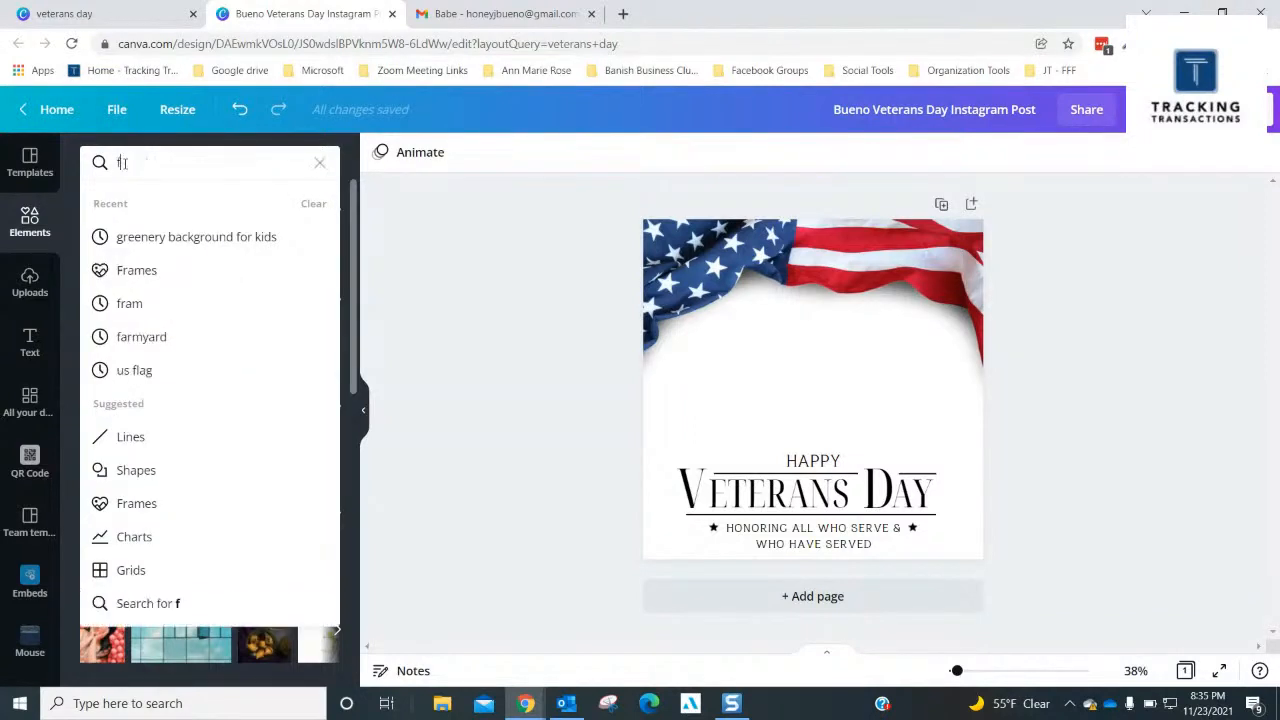
pyautogui.press('Return')
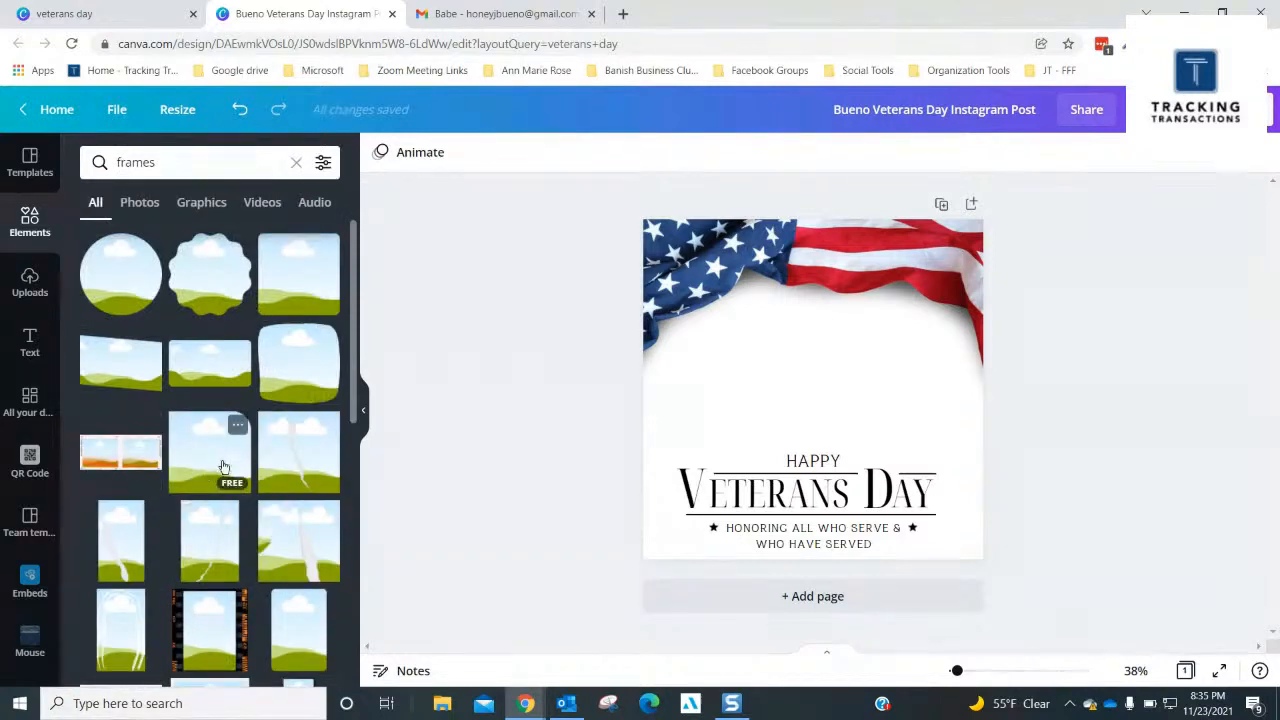
# - Add the oval frame with the pink border to the page, shrink it and place it below the flag's starred section
pyautogui.scroll(-1, 224, 467)
pyautogui.scroll(-4, 224, 467)
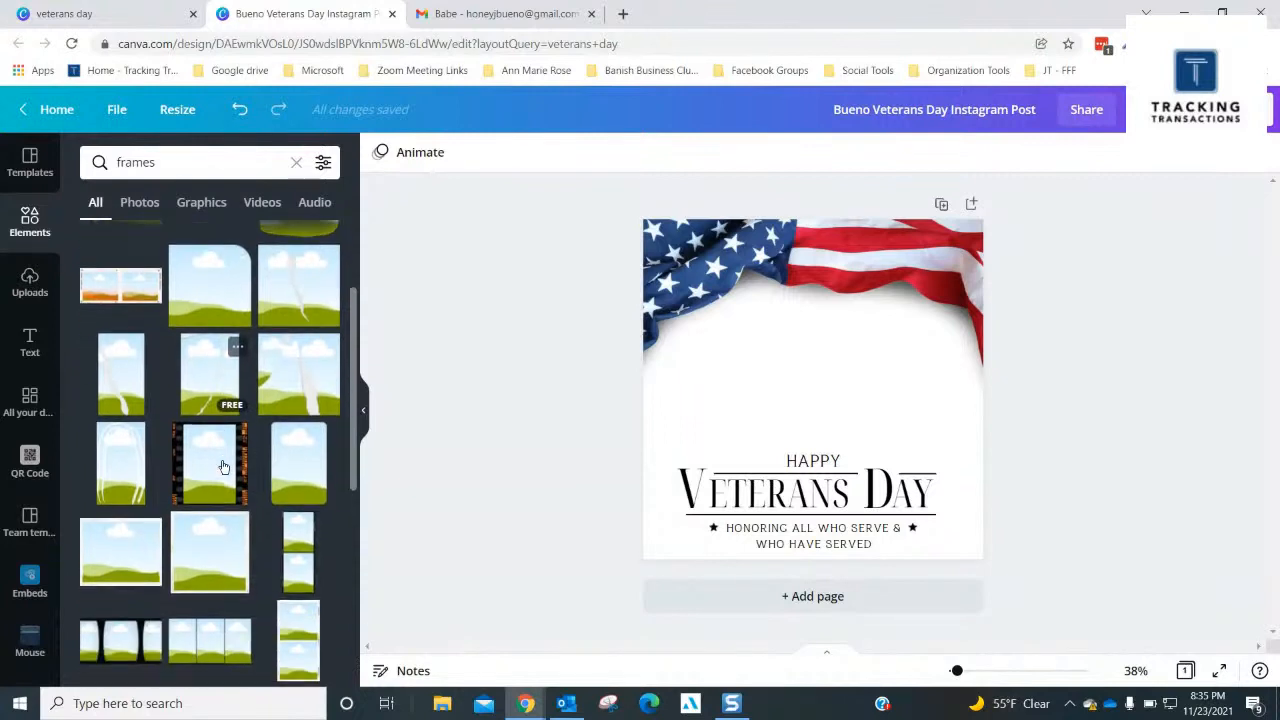
pyautogui.scroll(-1, 224, 467)
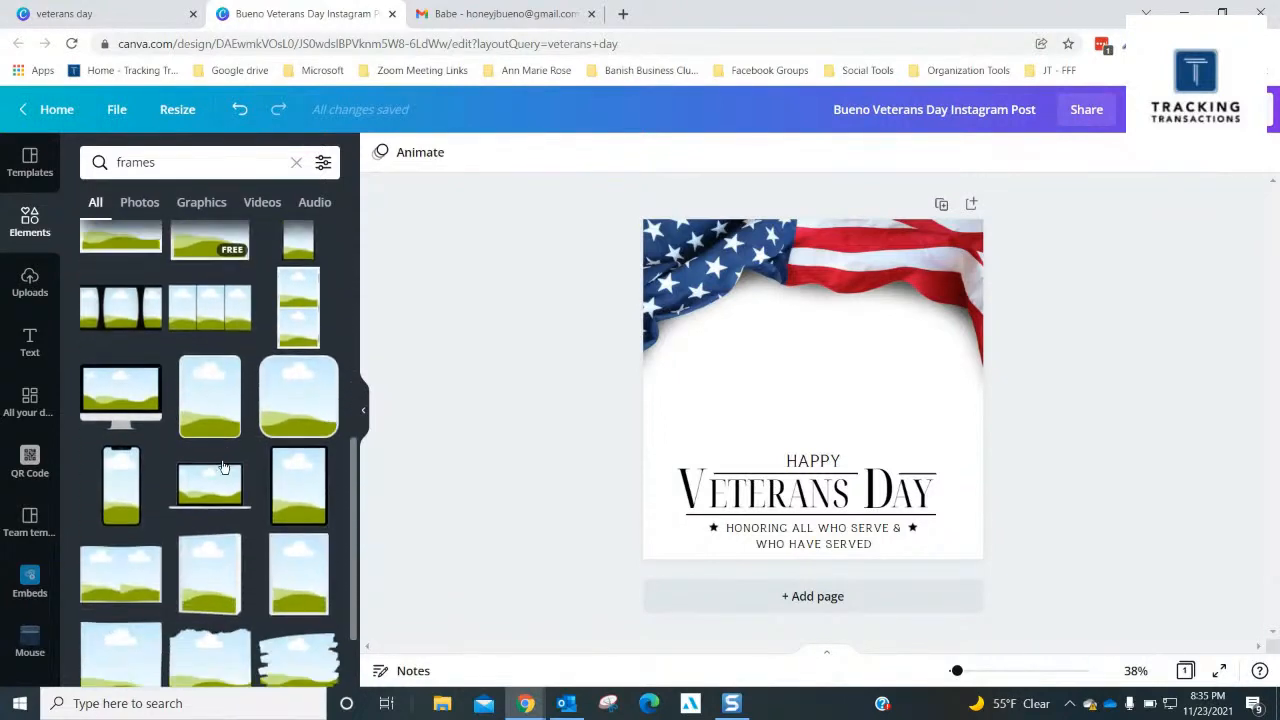
pyautogui.scroll(-4, 224, 467)
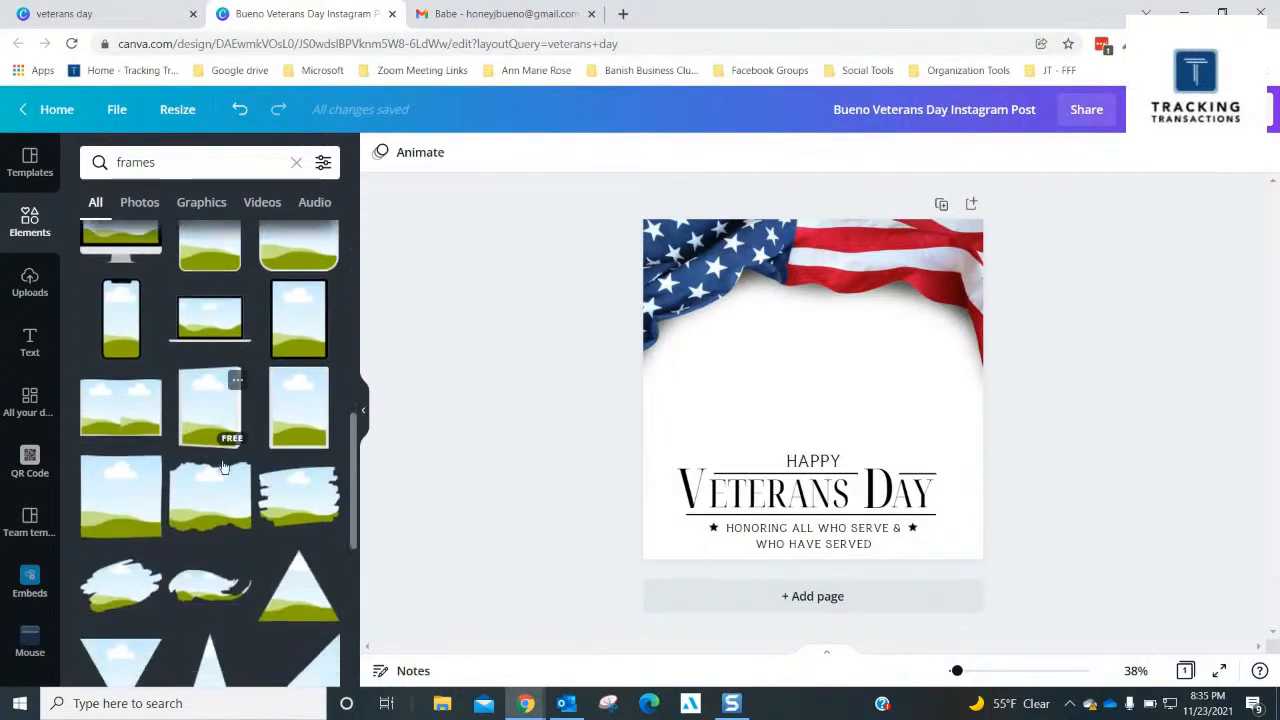
pyautogui.scroll(-3, 222, 465)
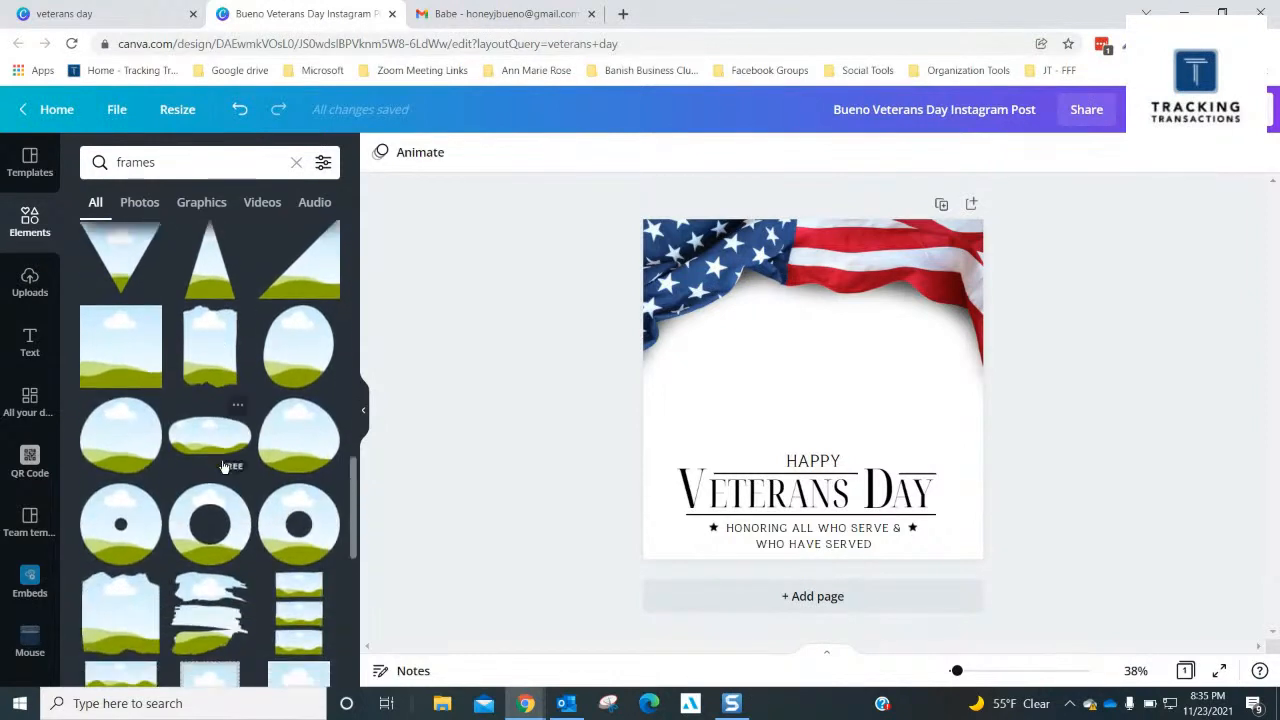
pyautogui.scroll(-8, 224, 467)
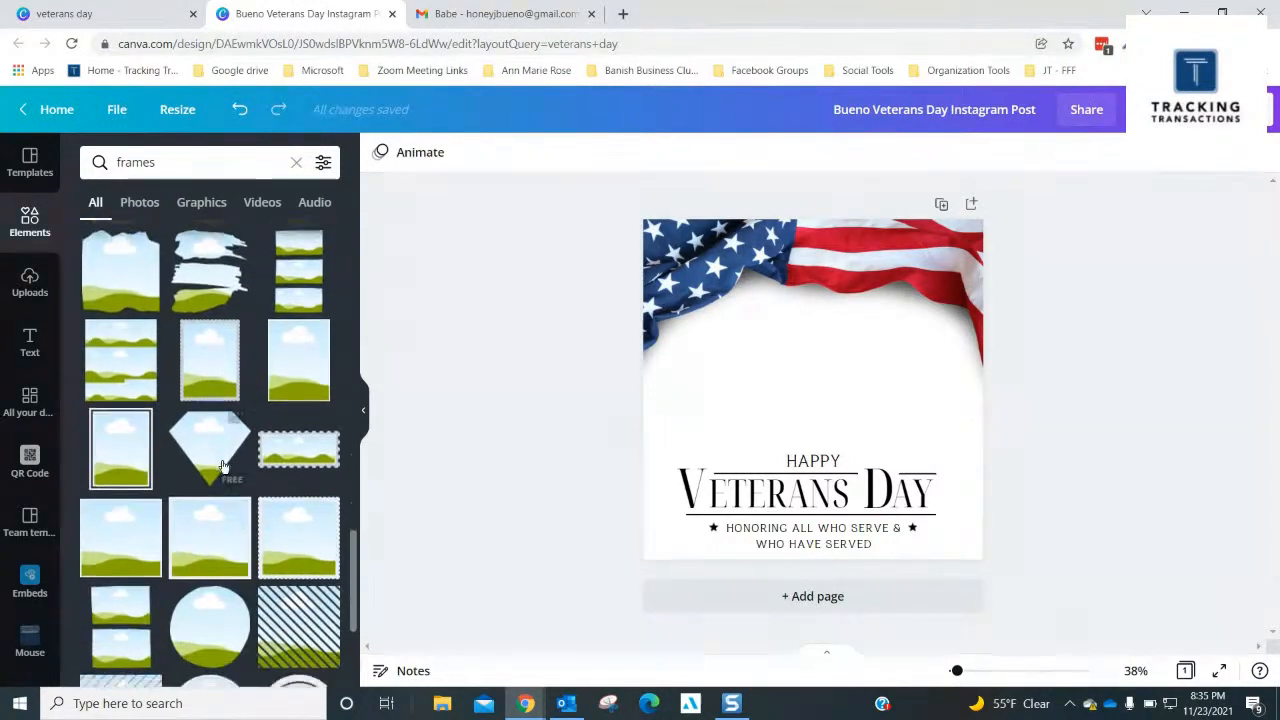
pyautogui.scroll(-3, 224, 467)
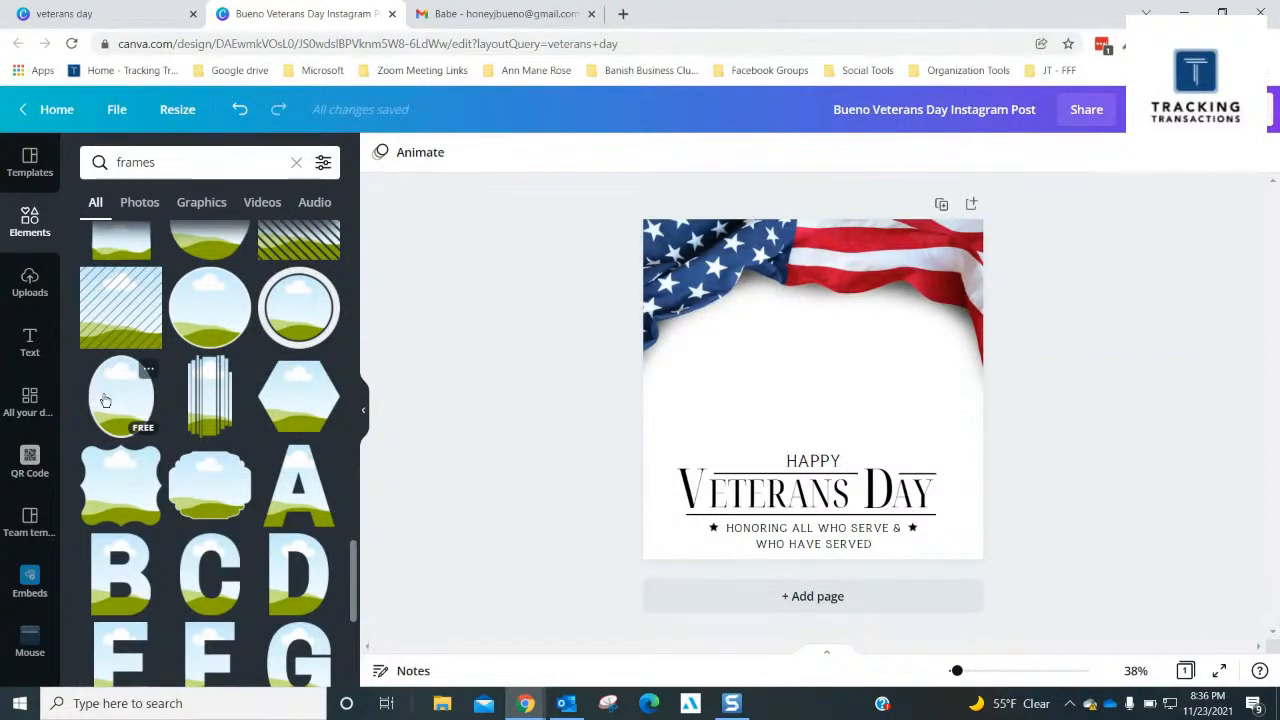
pyautogui.click(105, 400)
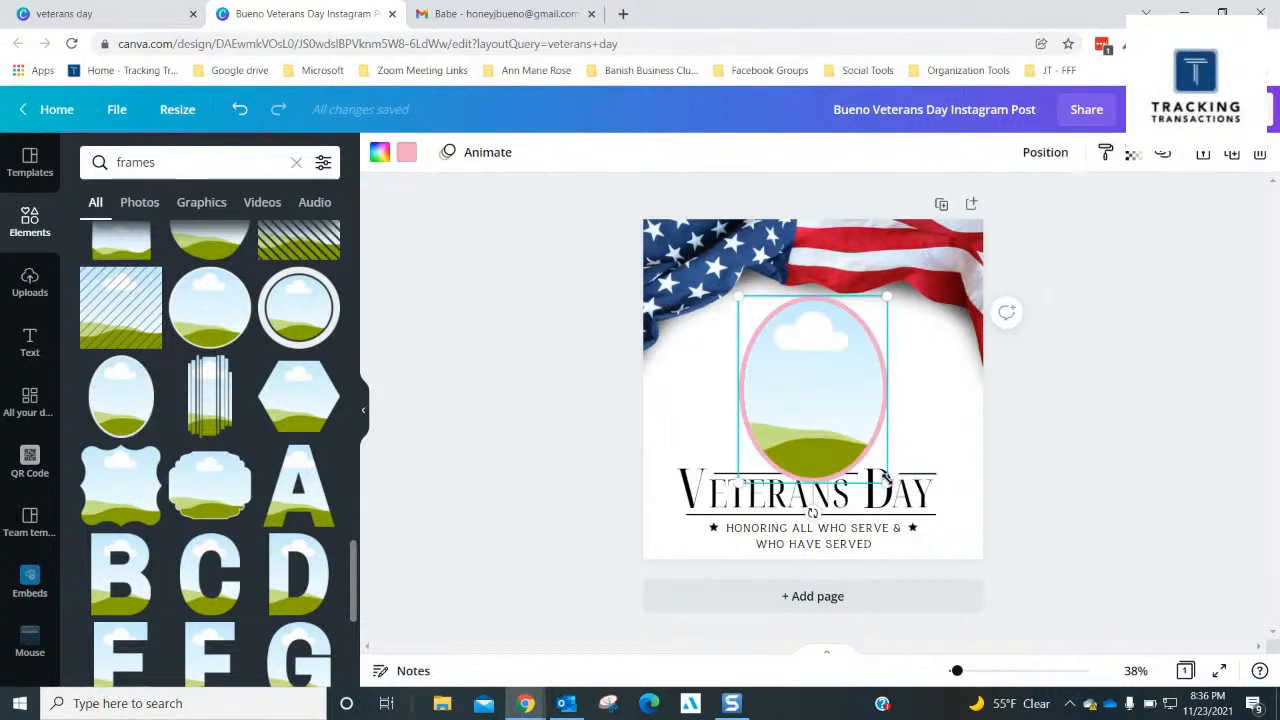
pyautogui.moveTo(885, 478); pyautogui.dragTo(737, 376)
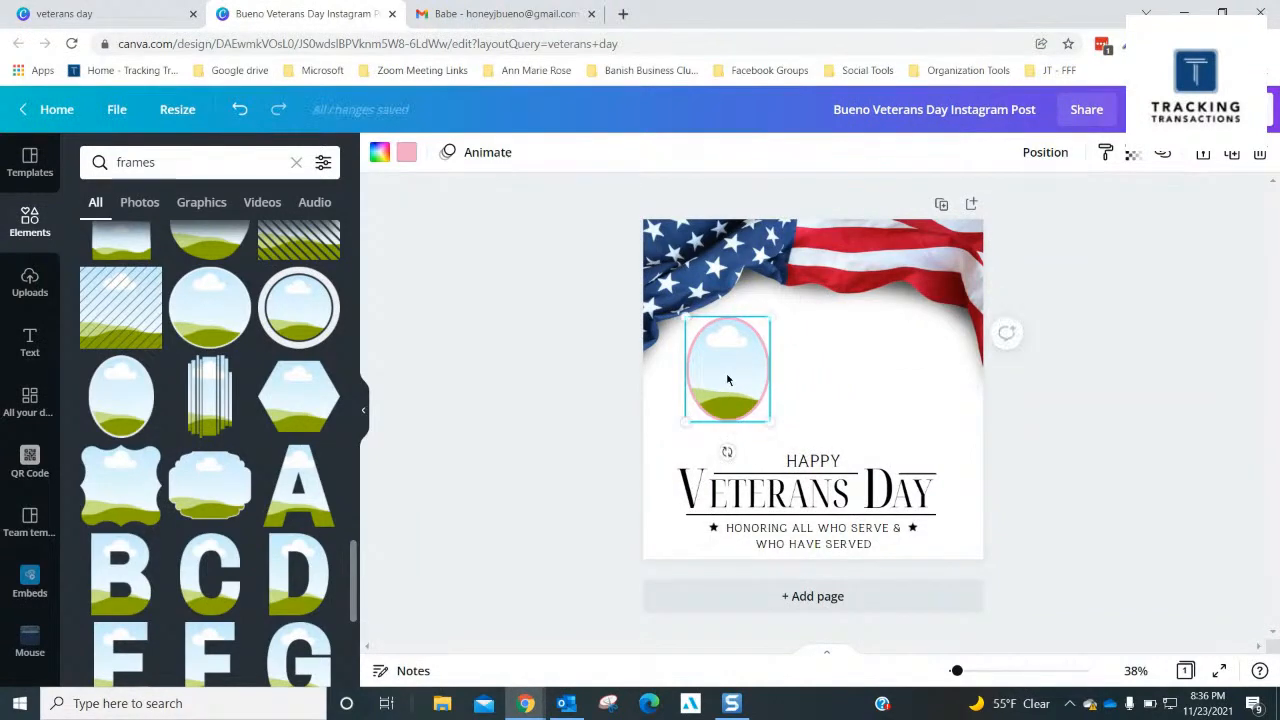
# - Try the flag photo's navy, red, grey and dark red on the oval frame's border, and settle on the navy blue
pyautogui.click(405, 153)
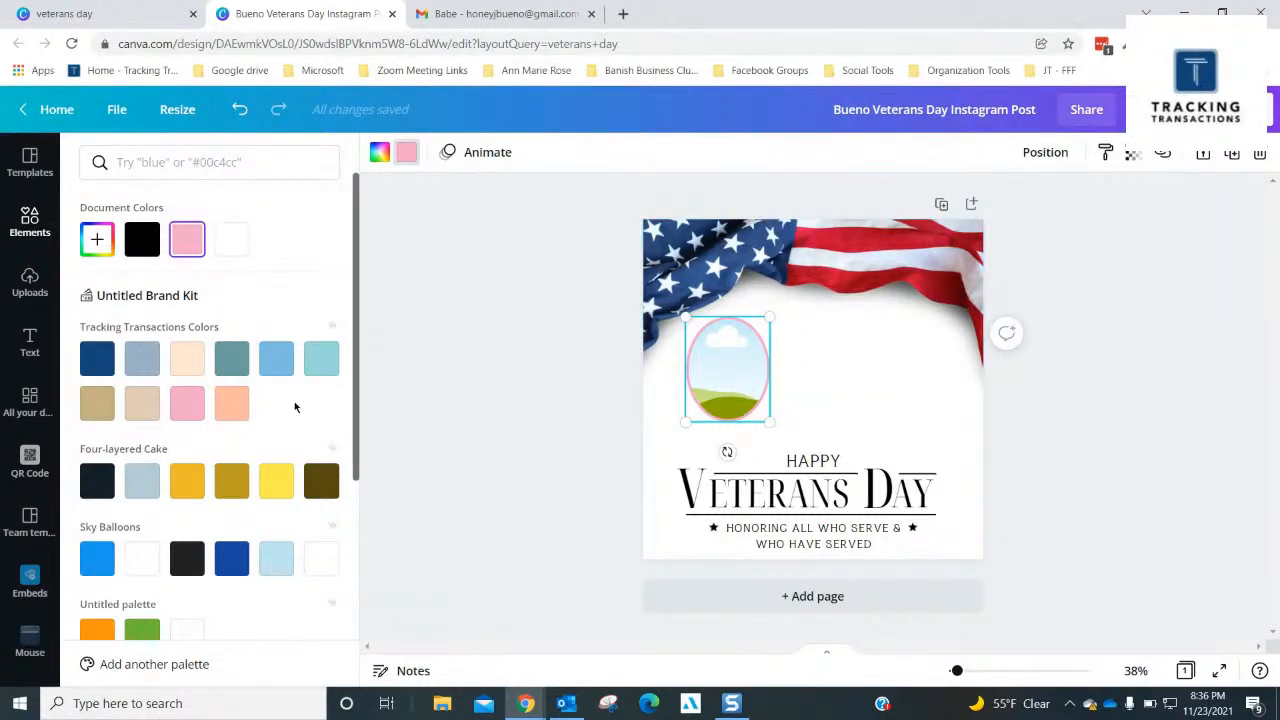
pyautogui.scroll(-3, 295, 406)
pyautogui.scroll(-2, 295, 407)
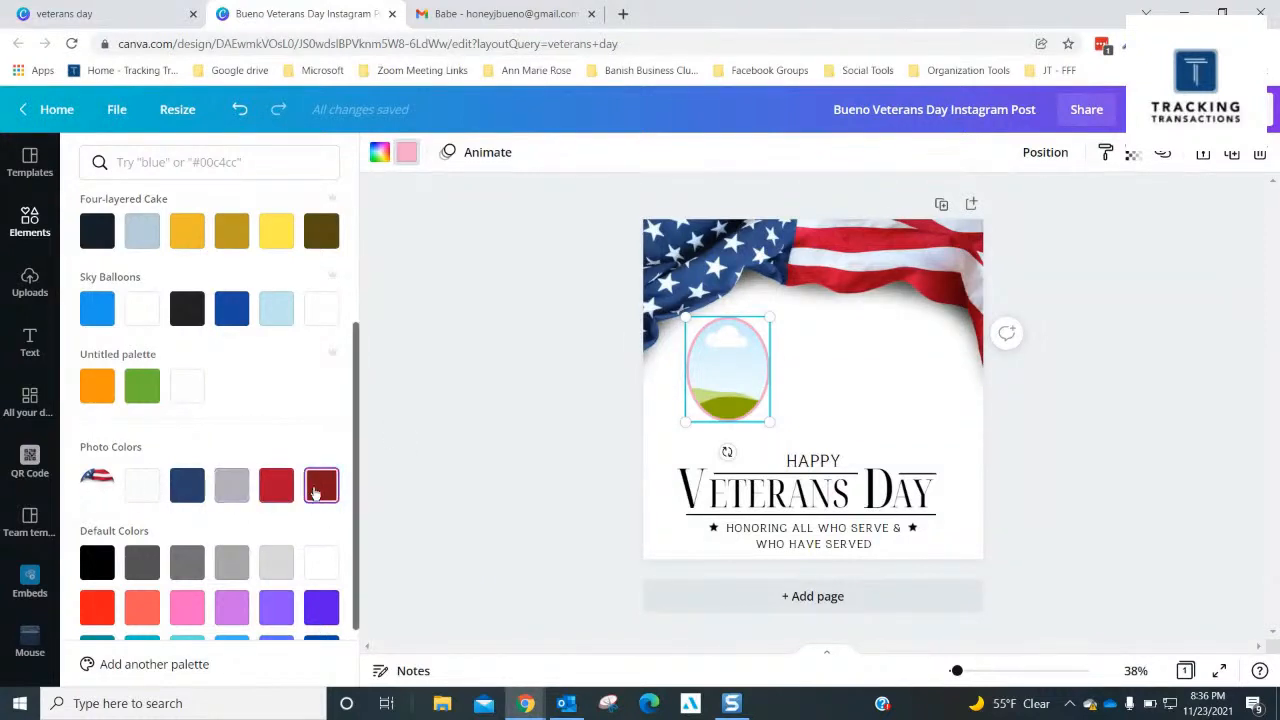
pyautogui.click(197, 494)
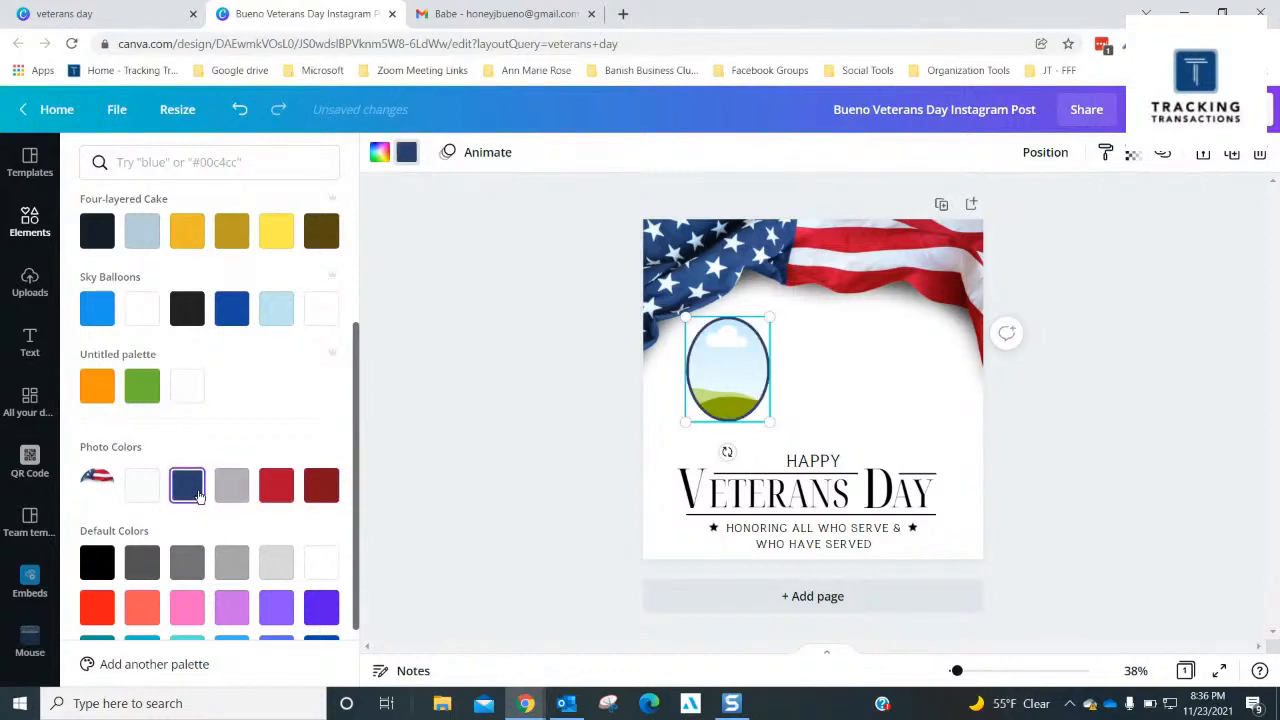
pyautogui.click(284, 488)
pyautogui.click(238, 487)
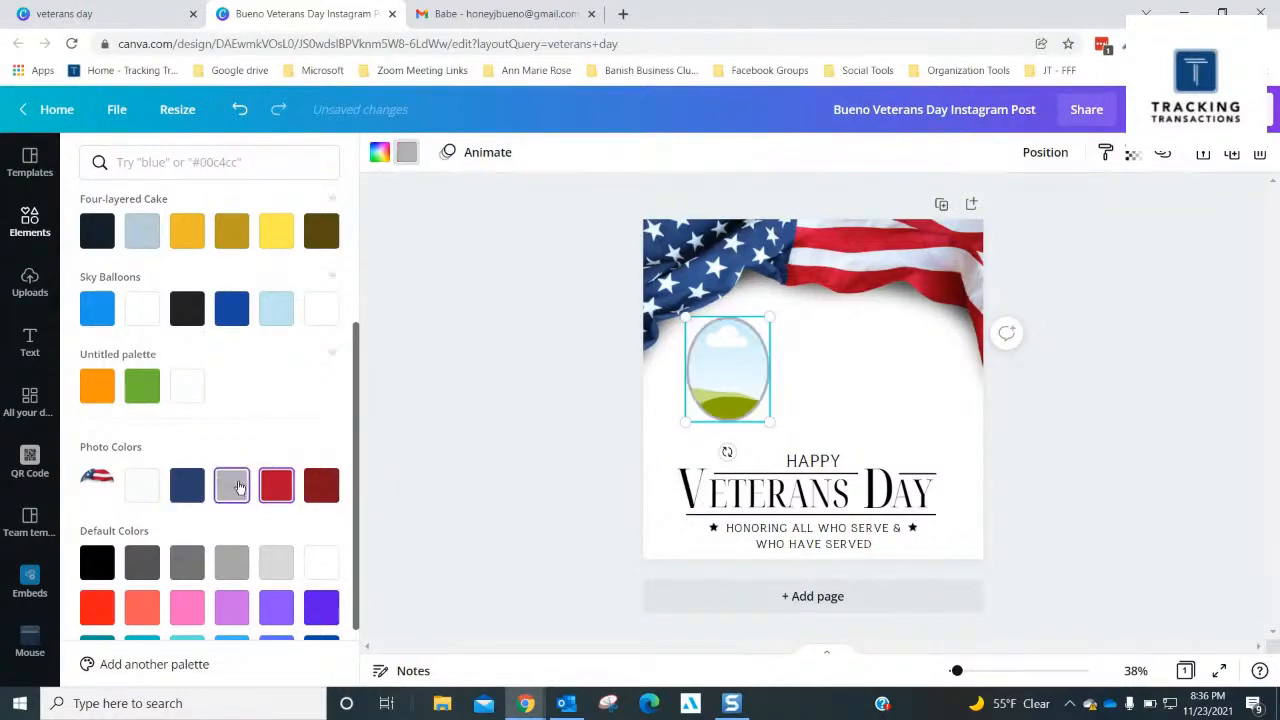
pyautogui.click(326, 488)
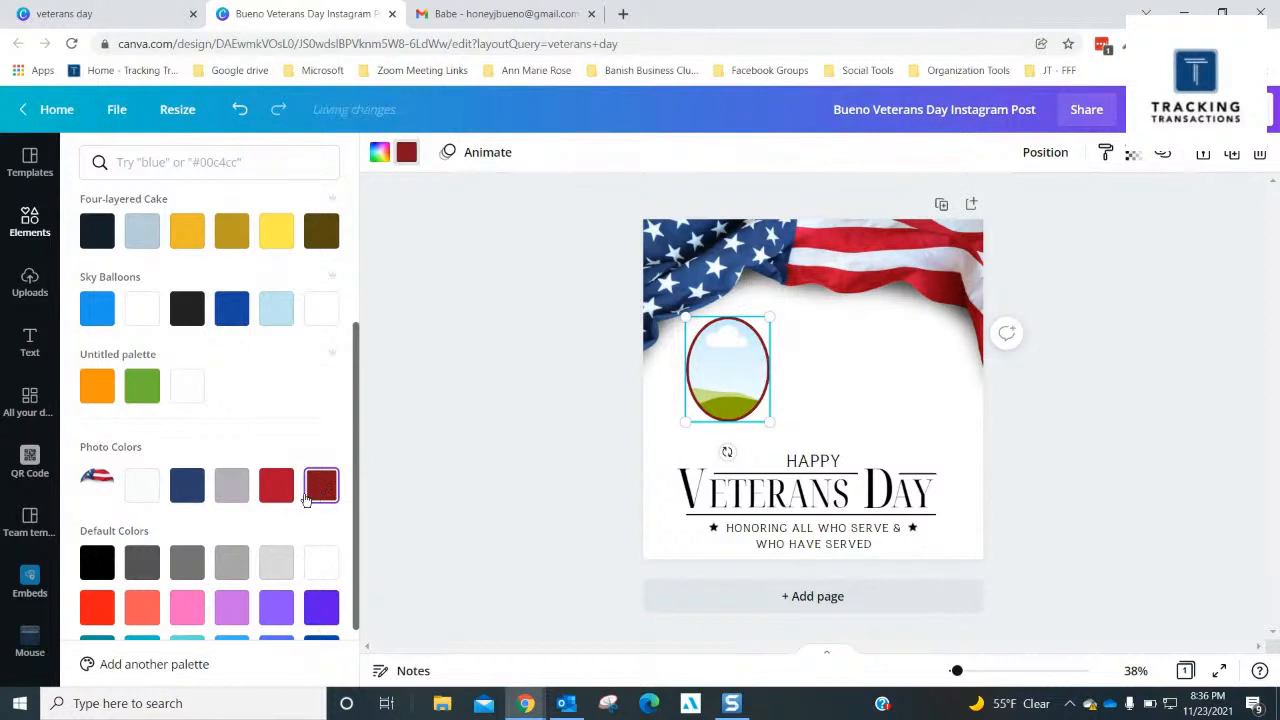
pyautogui.click(187, 486)
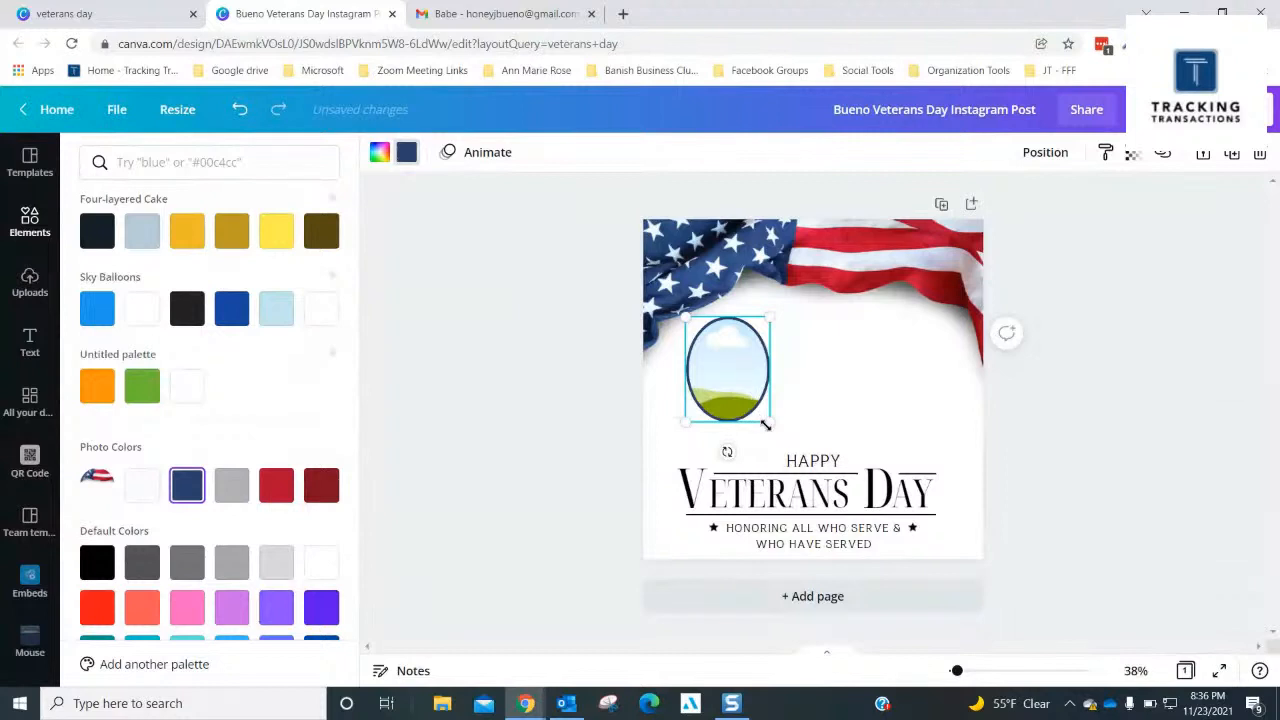
# - Shrink the navy-bordered oval frame slightly and duplicate it three times to make four frames across the white area
pyautogui.moveTo(764, 422); pyautogui.dragTo(716, 393)
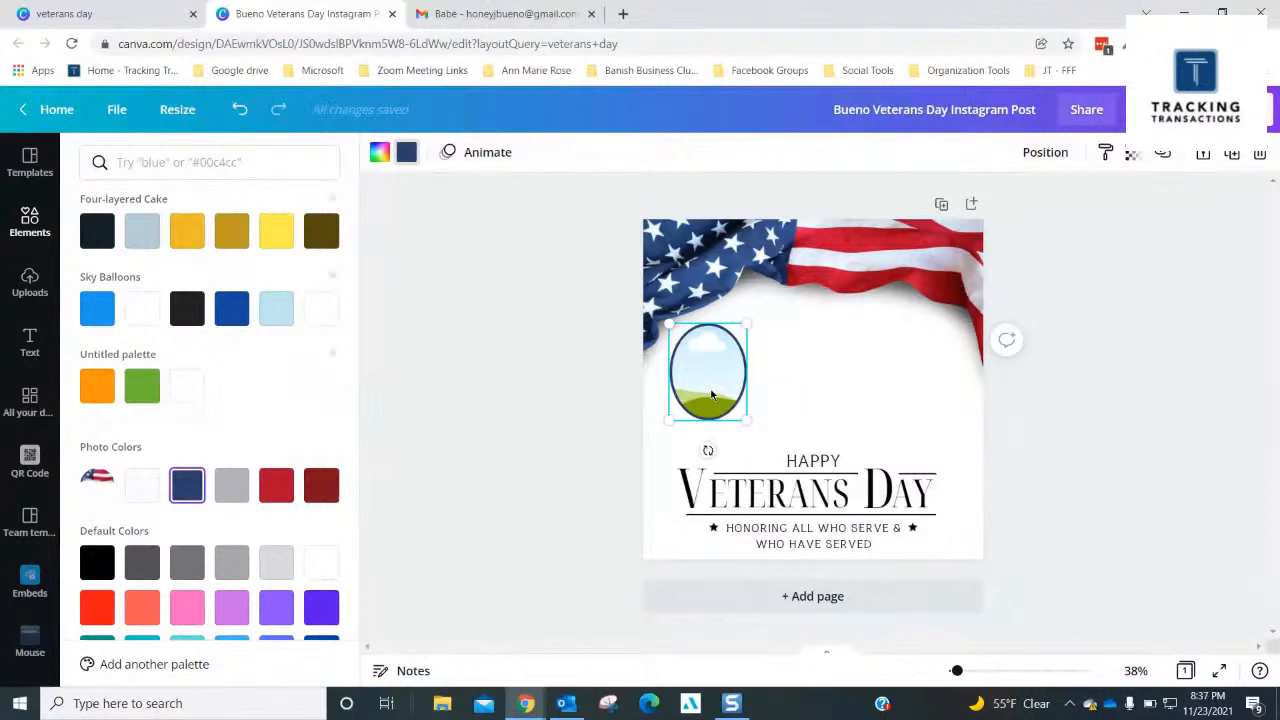
pyautogui.hotkey('ctrl', 'd')
pyautogui.moveTo(757, 374); pyautogui.dragTo(920, 386)
pyautogui.hotkey('ctrl', 'd')
pyautogui.hotkey('ctrl', 'd')
# - Arrange the four oval frames in a staggered row between flag and heading, with the first and third higher than the second and fourth
pyautogui.click(697, 398)
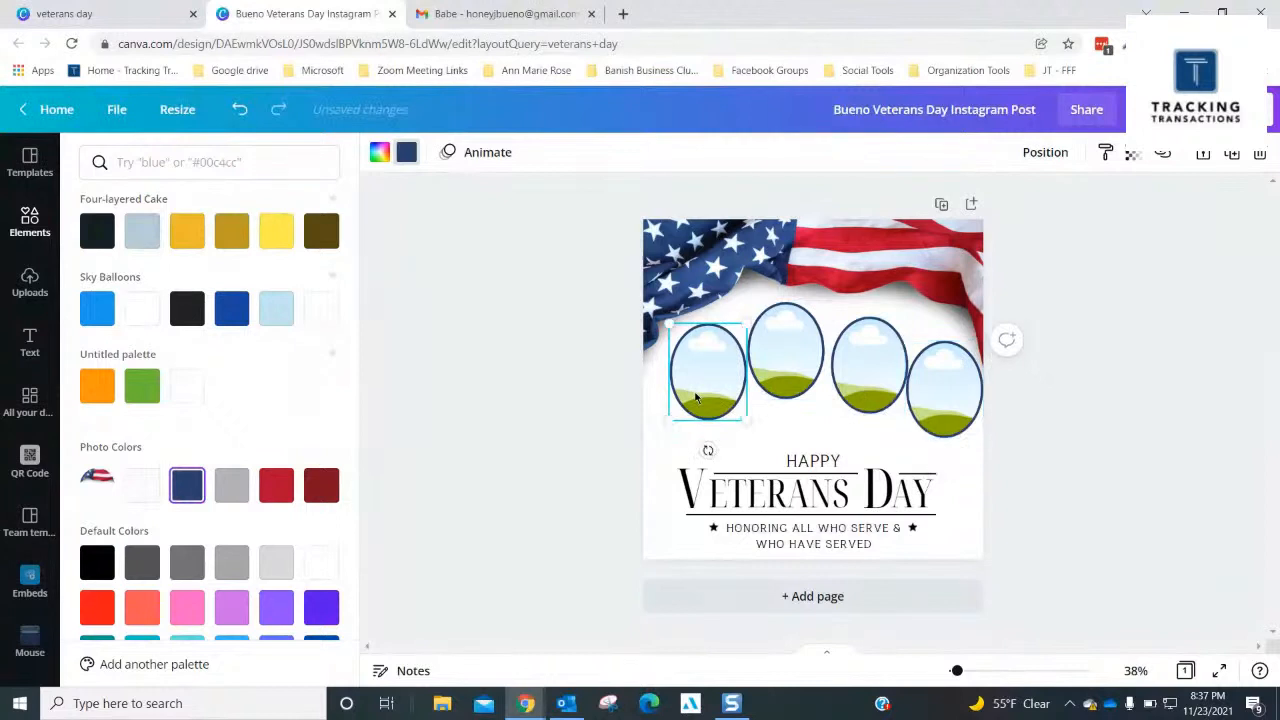
pyautogui.moveTo(697, 398); pyautogui.dragTo(679, 399)
pyautogui.click(765, 358)
pyautogui.moveTo(765, 358); pyautogui.dragTo(762, 405)
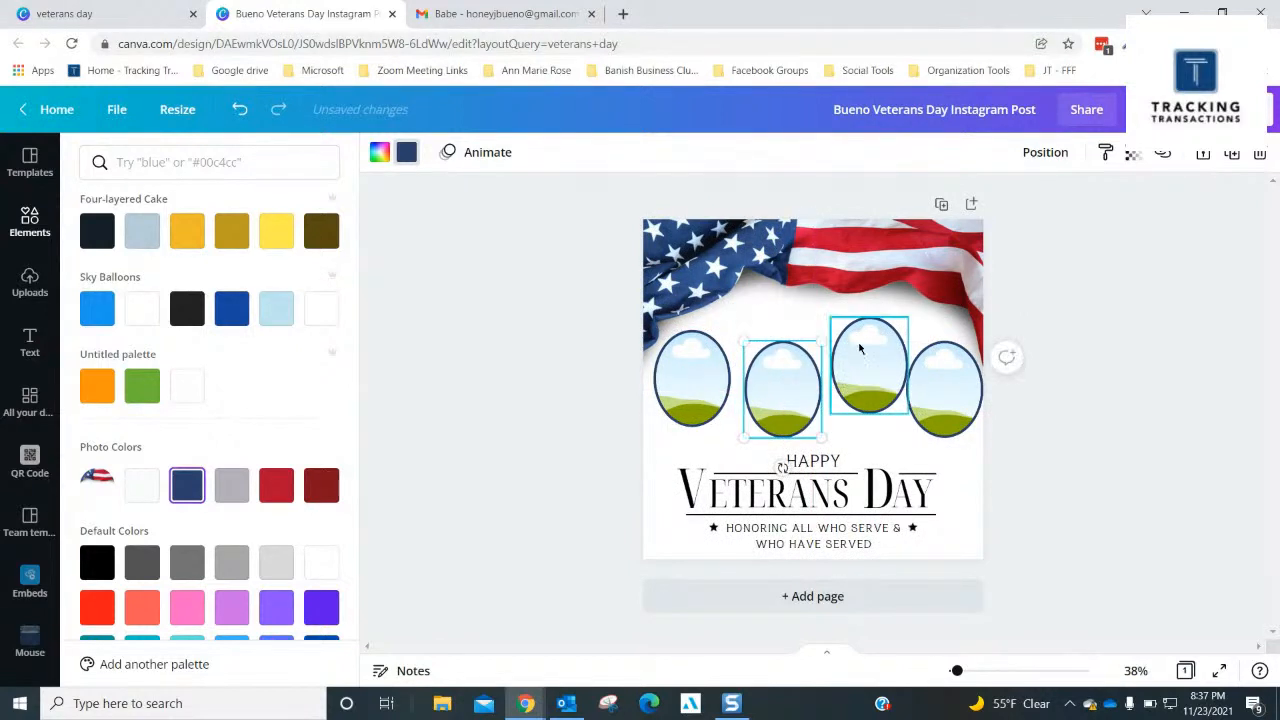
pyautogui.moveTo(860, 345); pyautogui.dragTo(851, 326)
pyautogui.click(943, 374)
pyautogui.moveTo(943, 374); pyautogui.dragTo(934, 379)
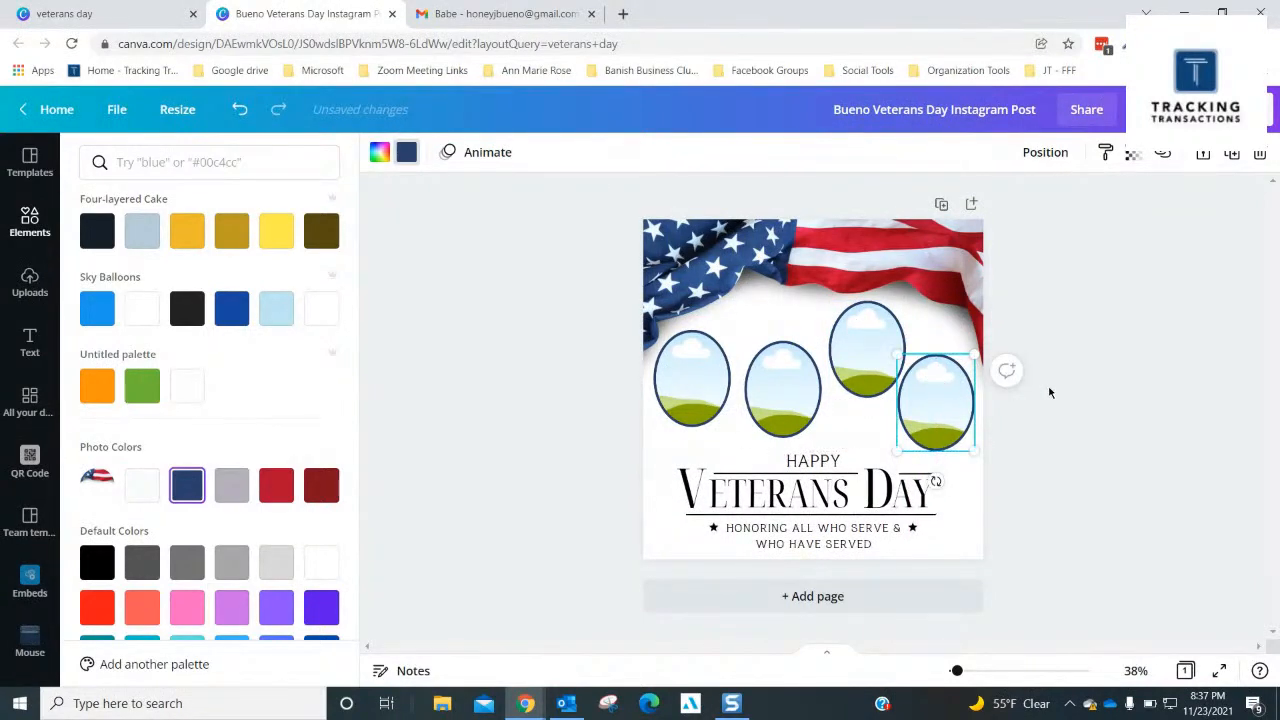
pyautogui.moveTo(864, 351); pyautogui.dragTo(858, 358)
pyautogui.moveTo(706, 367); pyautogui.dragTo(760, 383)
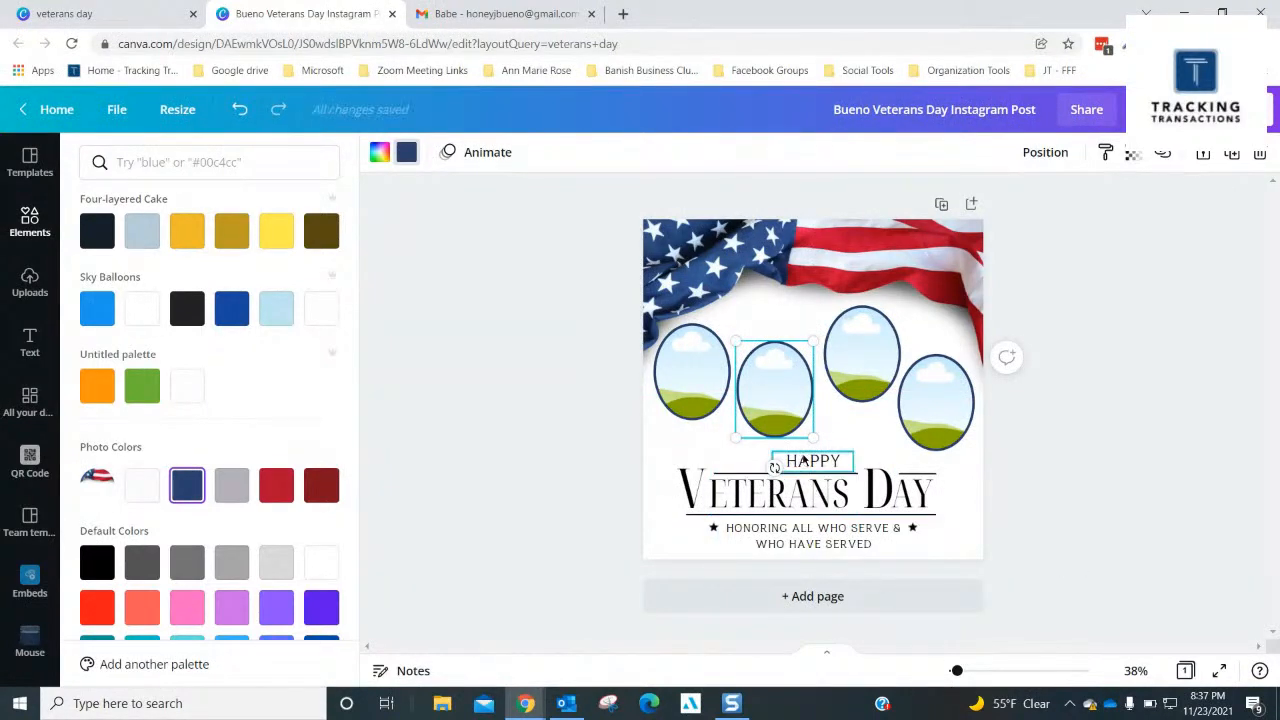
pyautogui.click(803, 460)
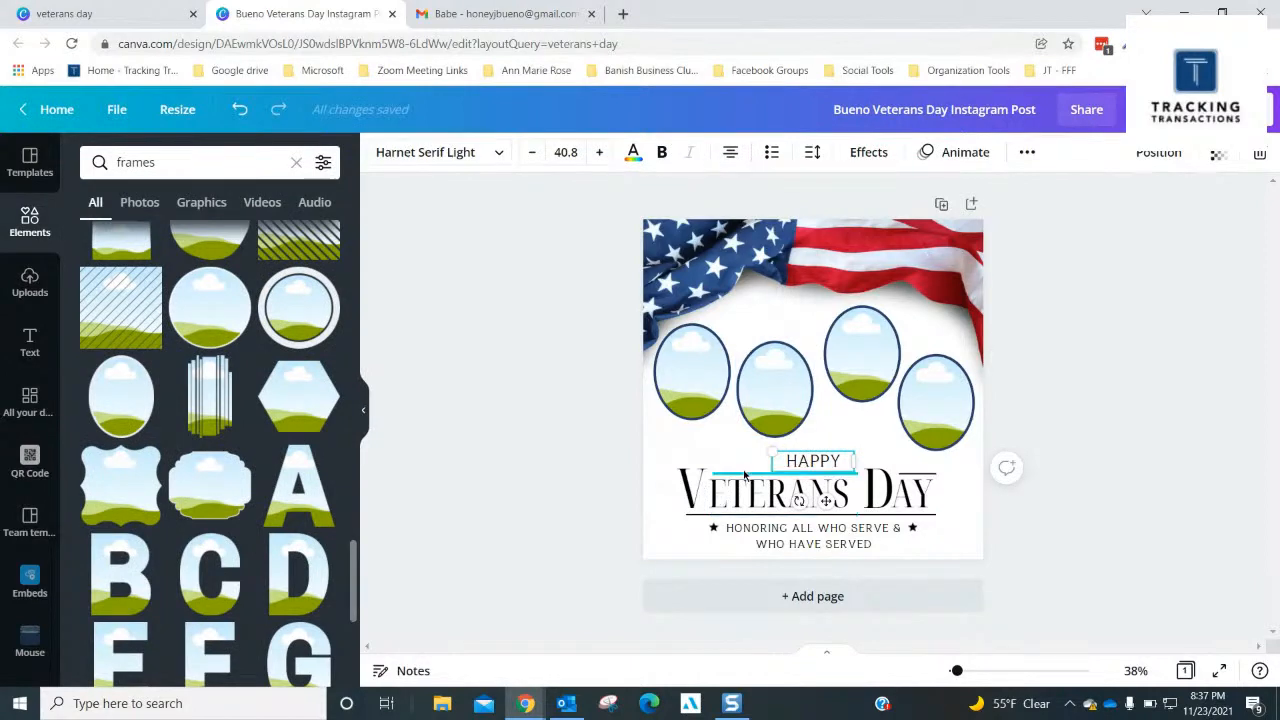
pyautogui.keyDown('shift'); pyautogui.click(743, 476); pyautogui.keyUp('shift')
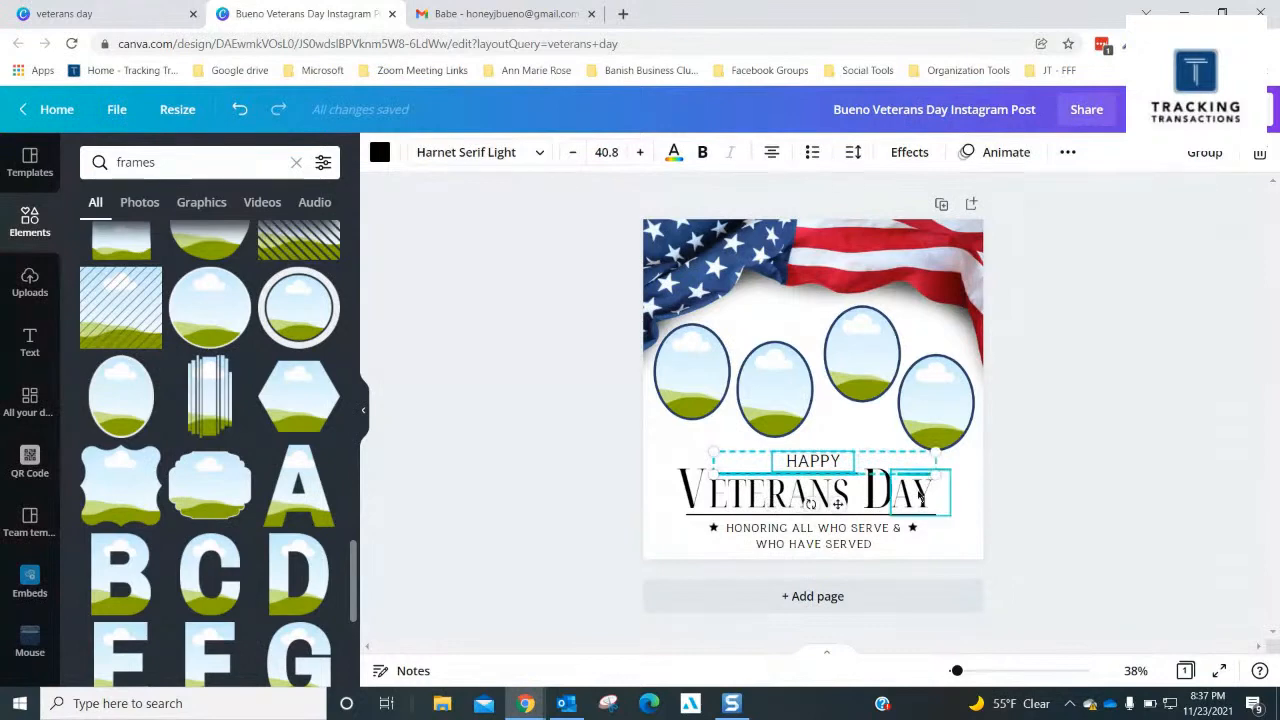
pyautogui.keyDown('shift'); pyautogui.click(886, 507); pyautogui.keyUp('shift')
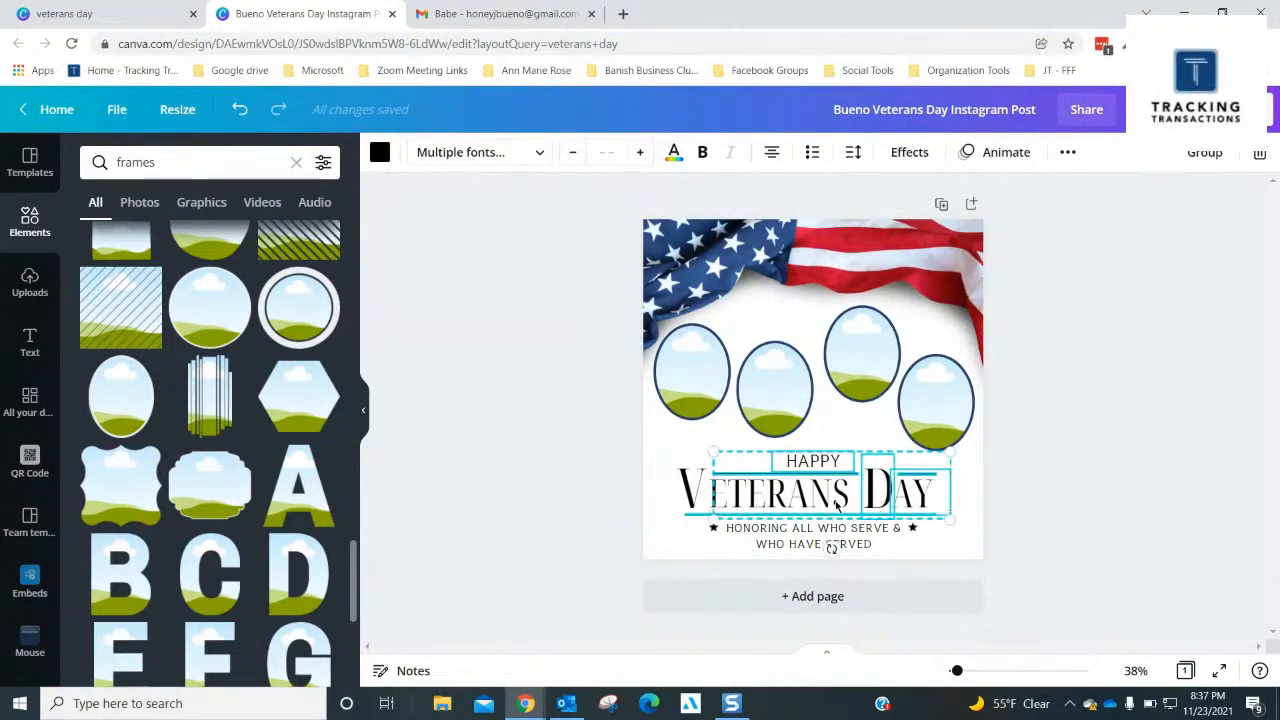
pyautogui.keyDown('shift'); pyautogui.click(688, 484); pyautogui.keyUp('shift')
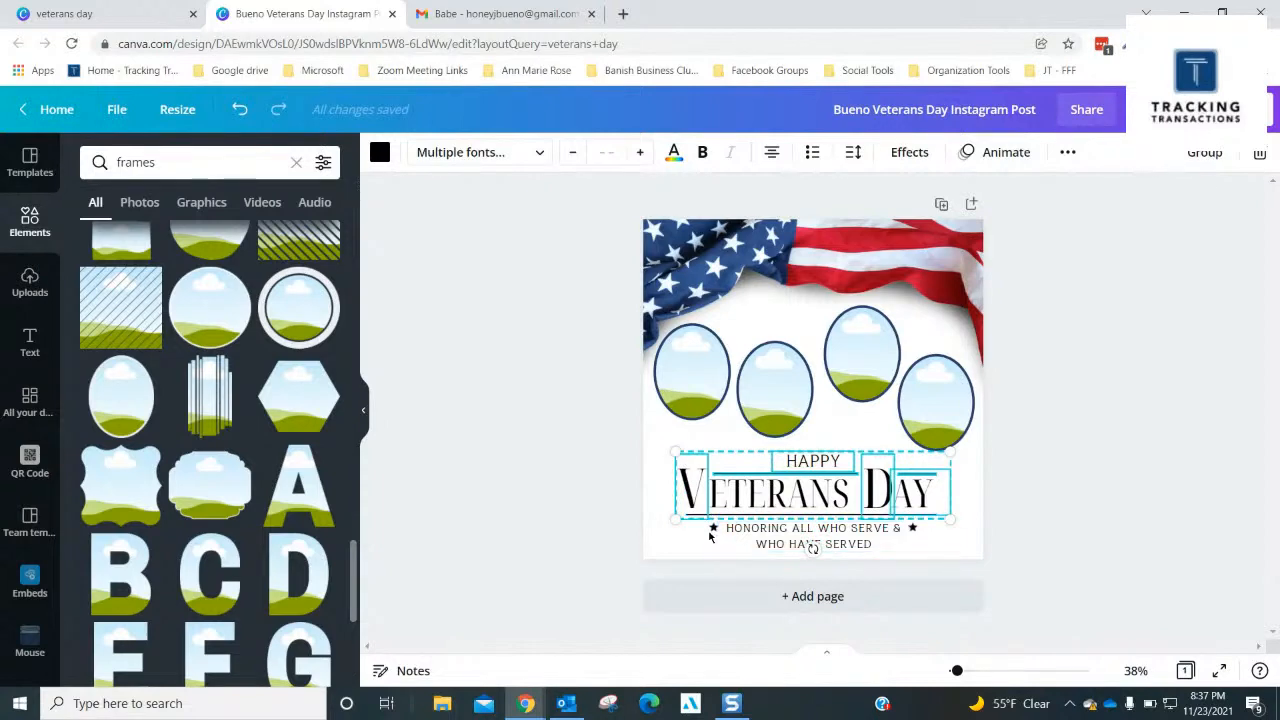
pyautogui.click(710, 537)
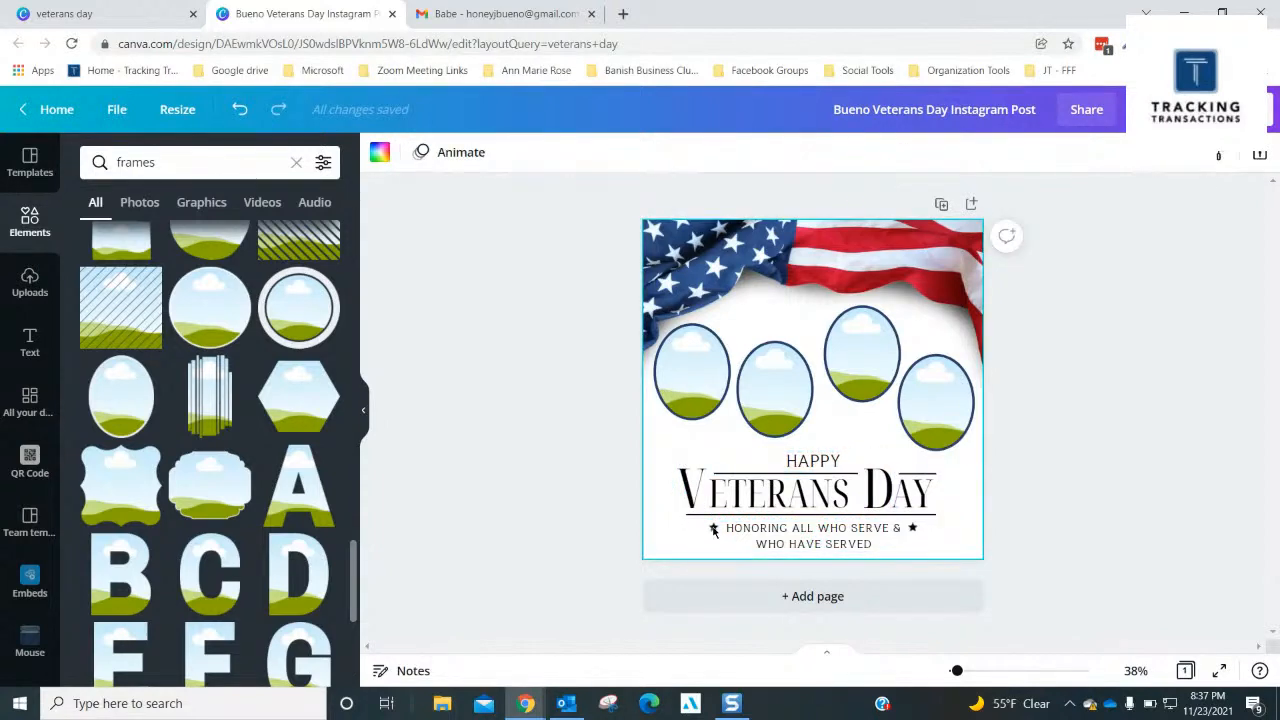
# - Select all the Happy Veterans Day heading pieces, lines, tagline and stars together and move them slightly further down the page
pyautogui.click(810, 462)
pyautogui.keyDown('shift'); pyautogui.click(735, 487); pyautogui.keyUp('shift')
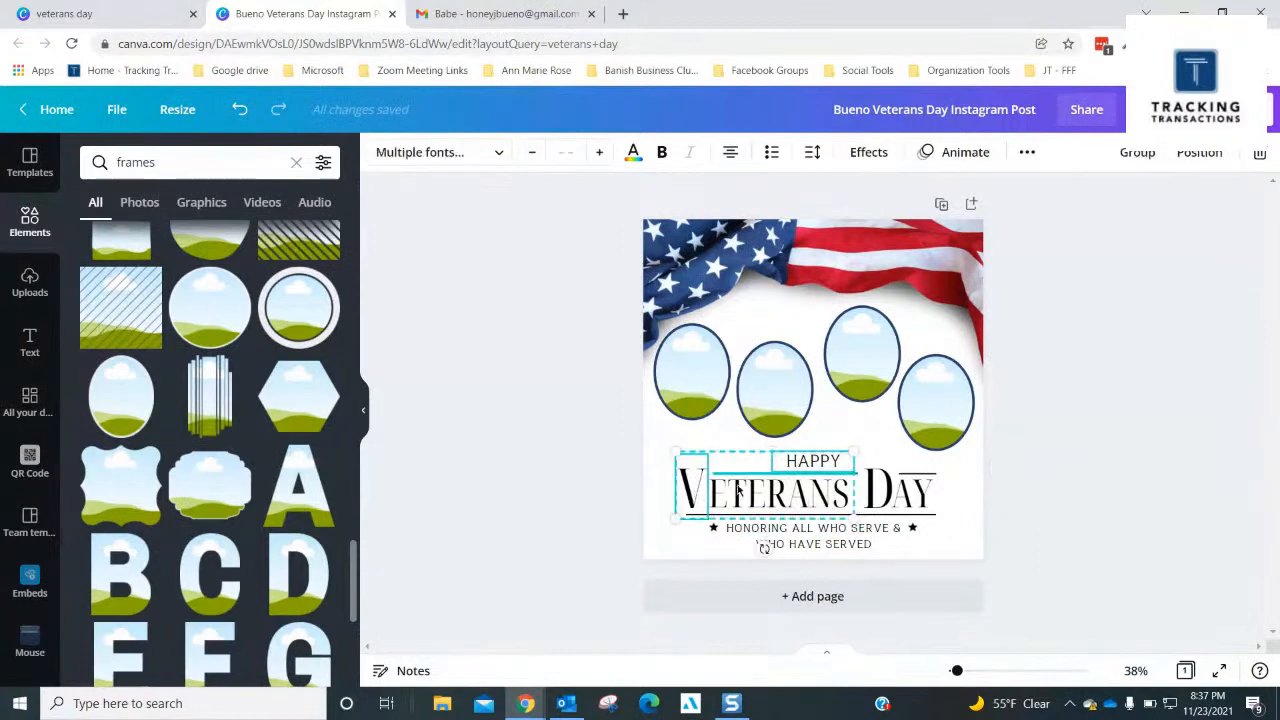
pyautogui.keyDown('shift'); pyautogui.click(879, 495); pyautogui.keyUp('shift')
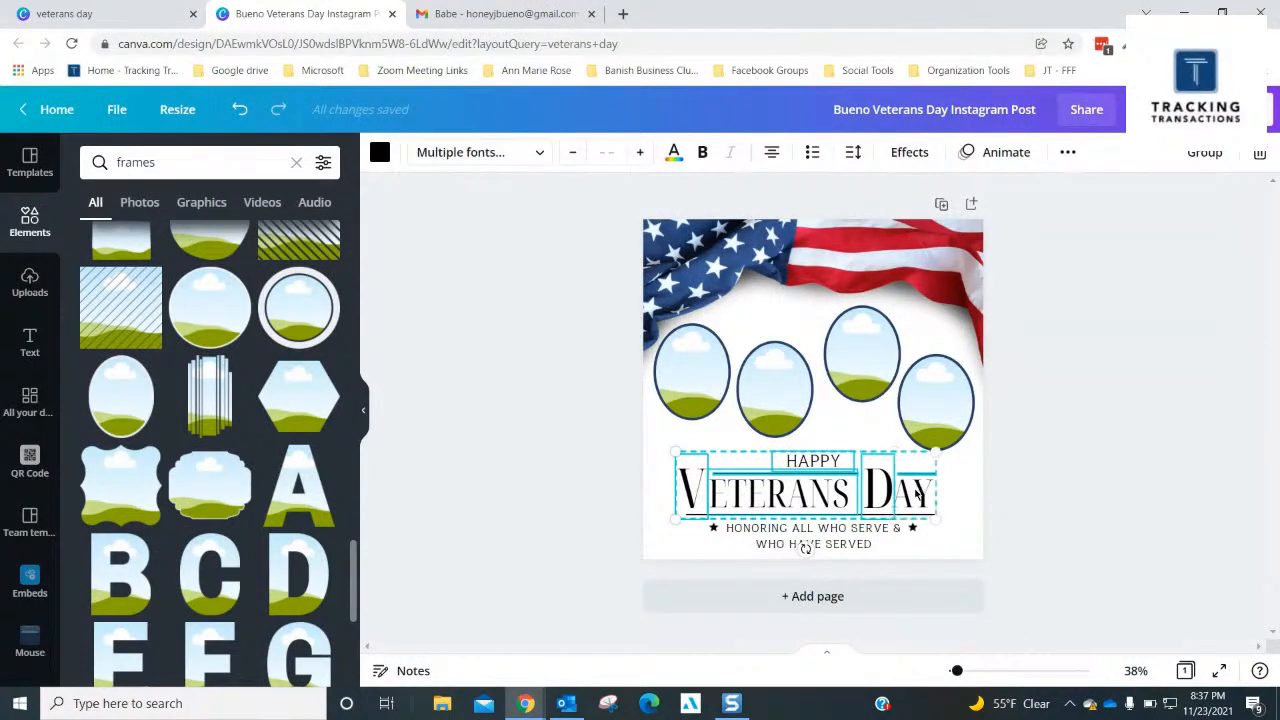
pyautogui.keyDown('shift'); pyautogui.click(885, 532); pyautogui.keyUp('shift')
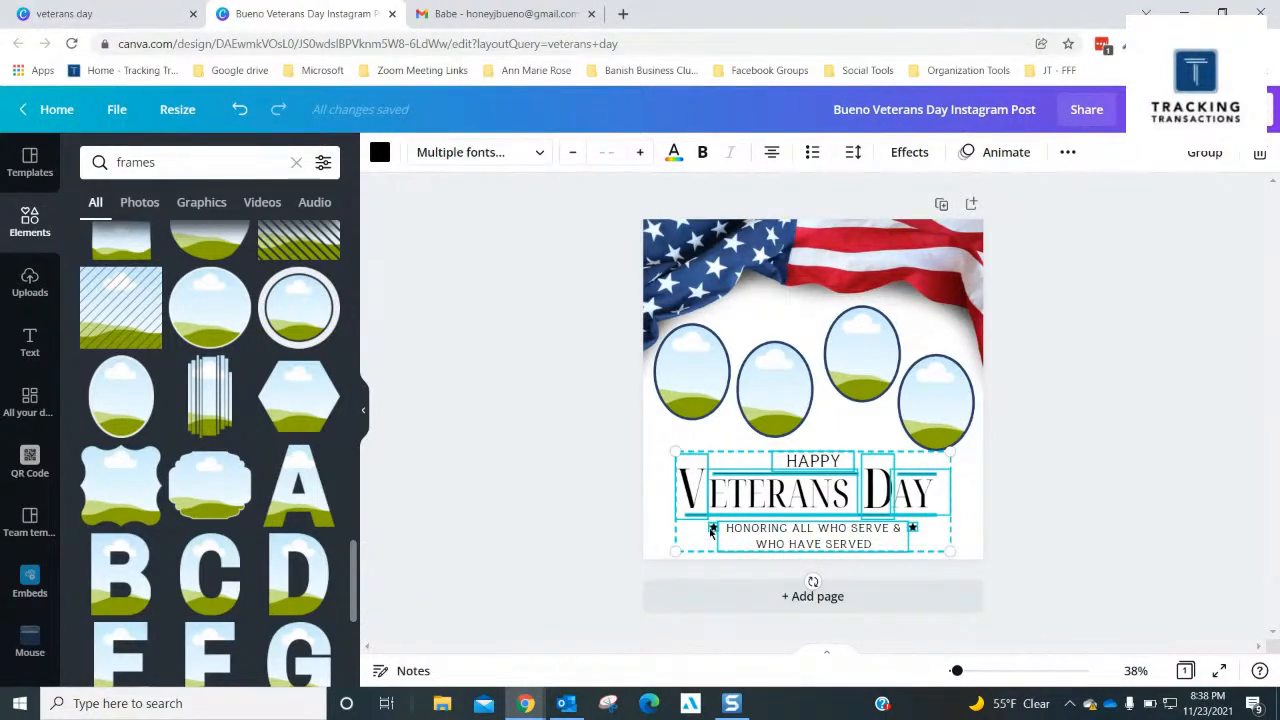
pyautogui.moveTo(804, 512); pyautogui.dragTo(802, 518)
pyautogui.click(1098, 466)
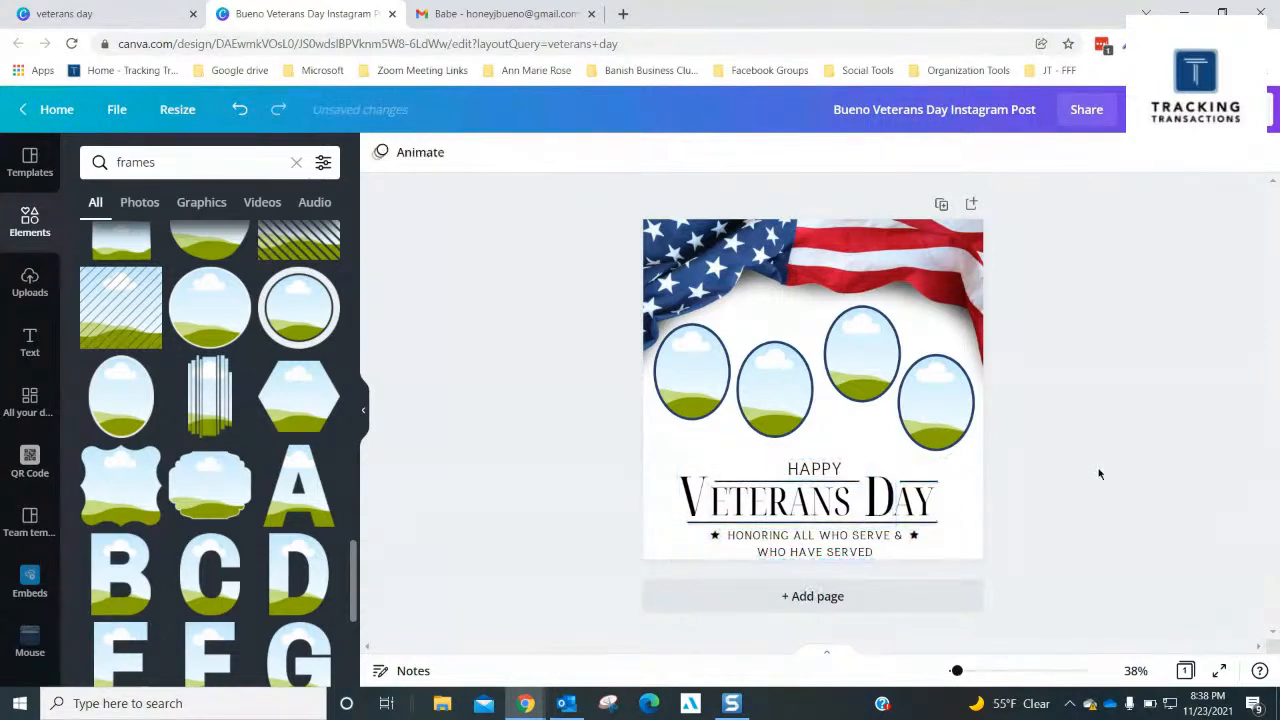
# - Move the second oval frame down and towards the third, and lower the fourth frame slightly
pyautogui.moveTo(767, 390)
pyautogui.mouseDown()
pyautogui.moveTo(766, 403)
pyautogui.moveTo(786, 392)
pyautogui.mouseUp()
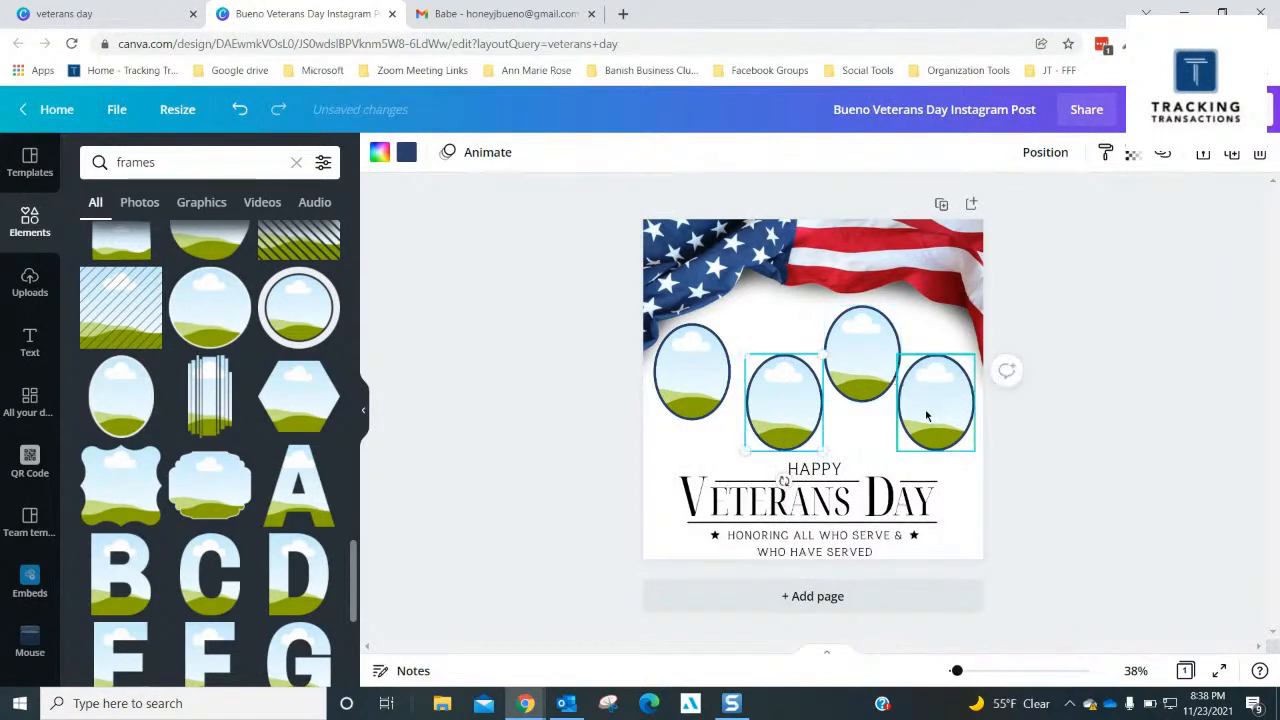
pyautogui.moveTo(926, 416); pyautogui.dragTo(925, 417)
pyautogui.click(1023, 464)
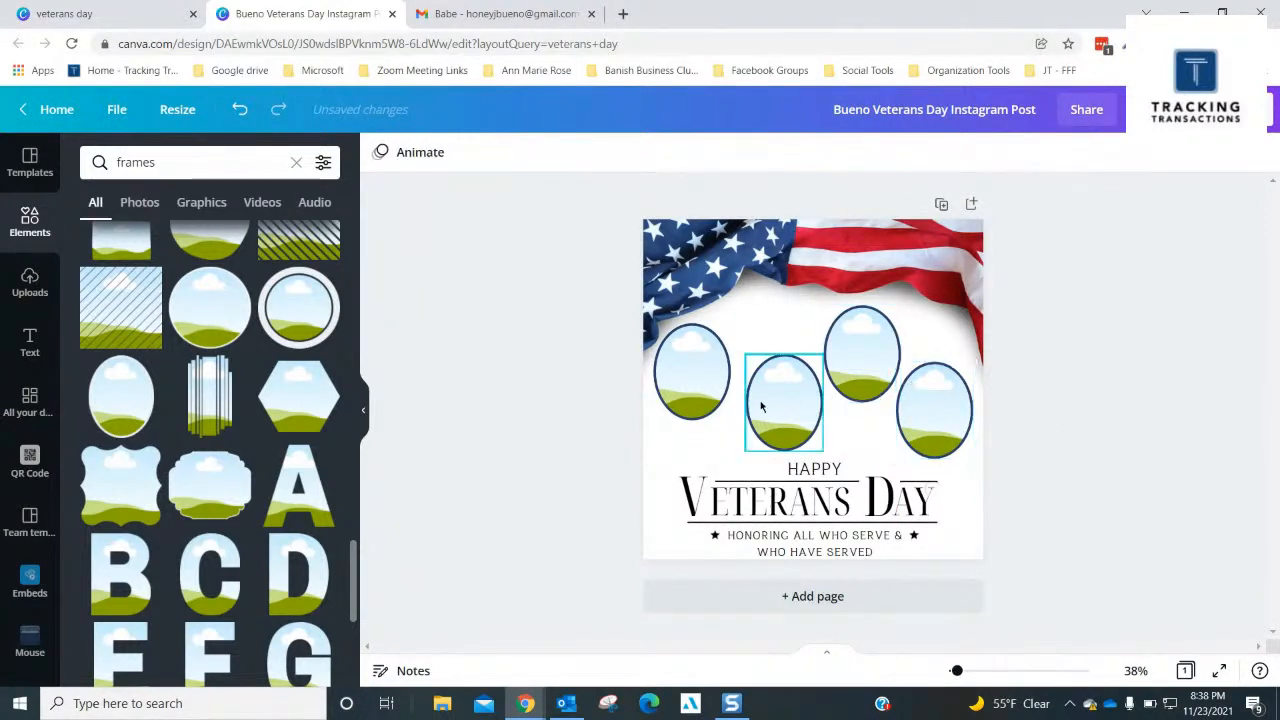
# - Nudge the first oval frame up and inward, then fill it with the tan-uniform standing portrait from the Veterans folder
pyautogui.moveTo(699, 370); pyautogui.dragTo(706, 362)
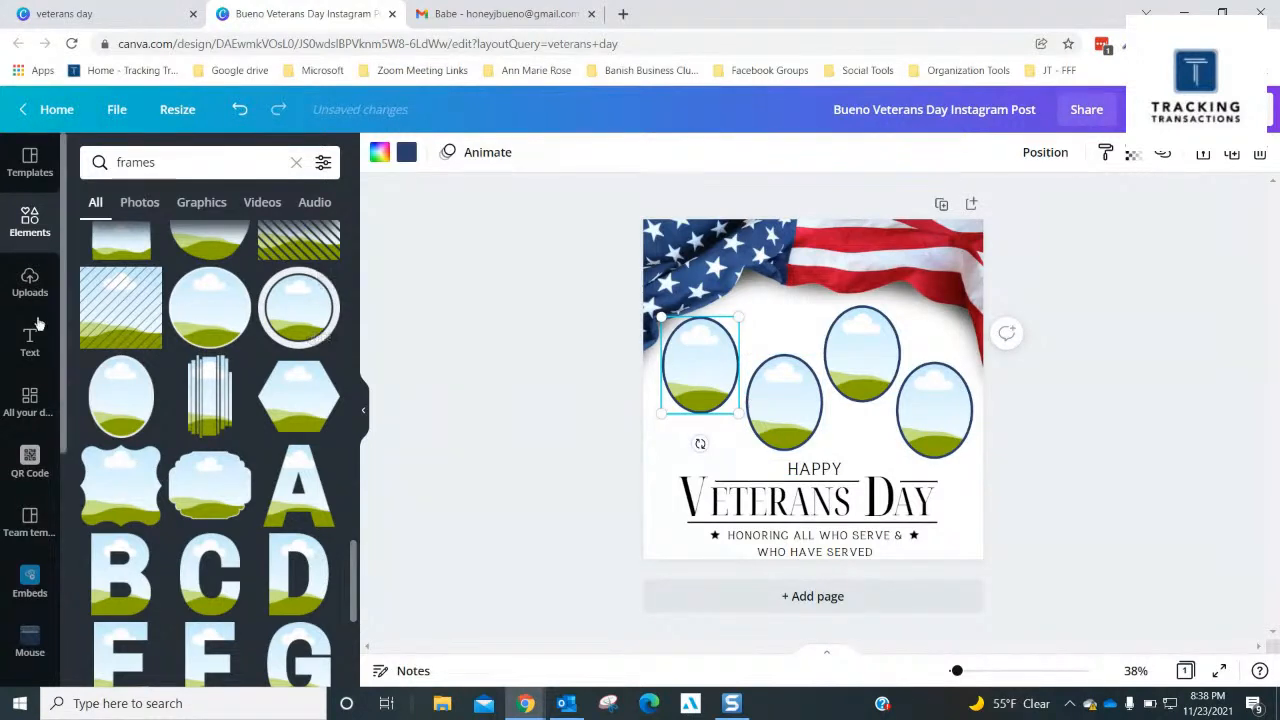
pyautogui.scroll(-3, 35, 525)
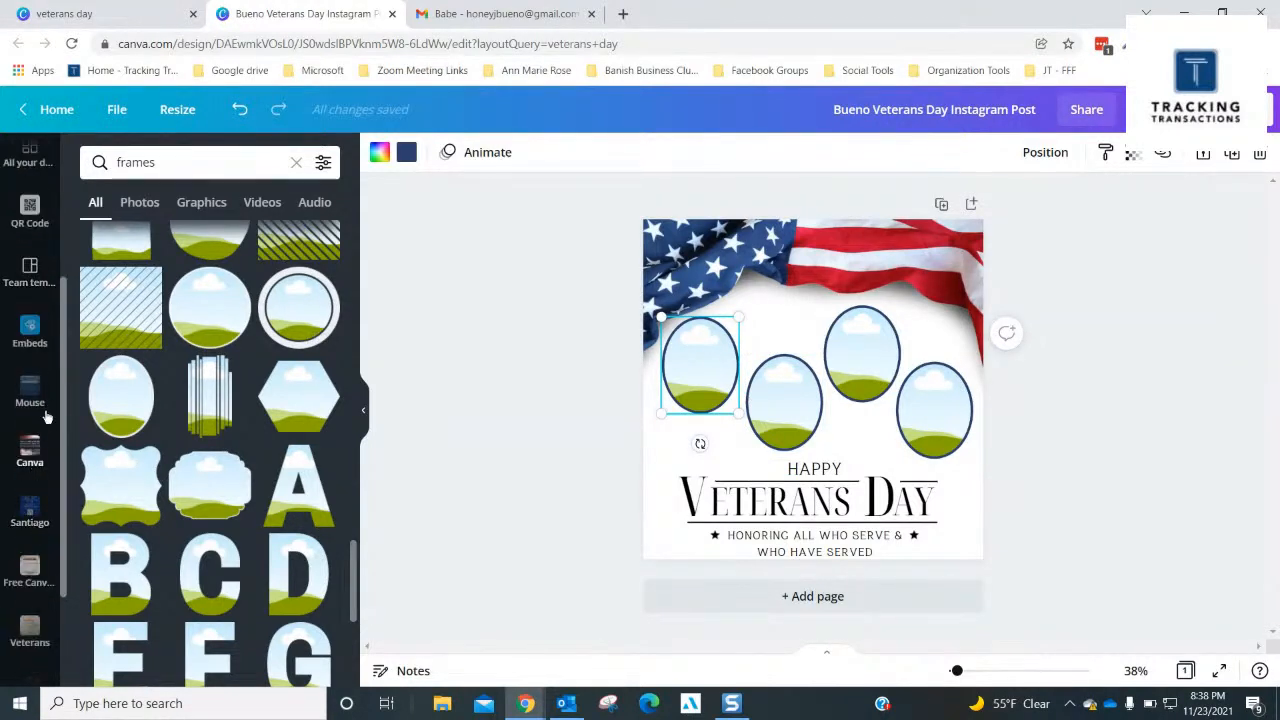
pyautogui.scroll(-3, 30, 505)
pyautogui.click(29, 478)
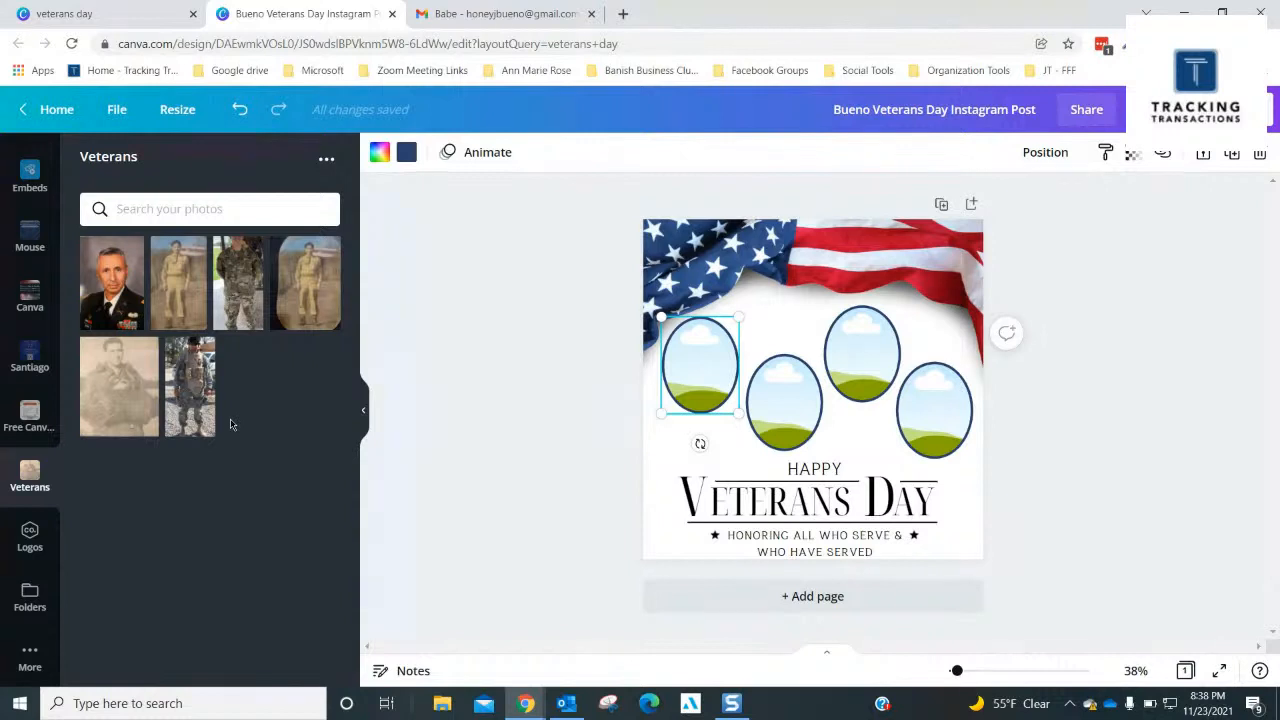
pyautogui.click(180, 305)
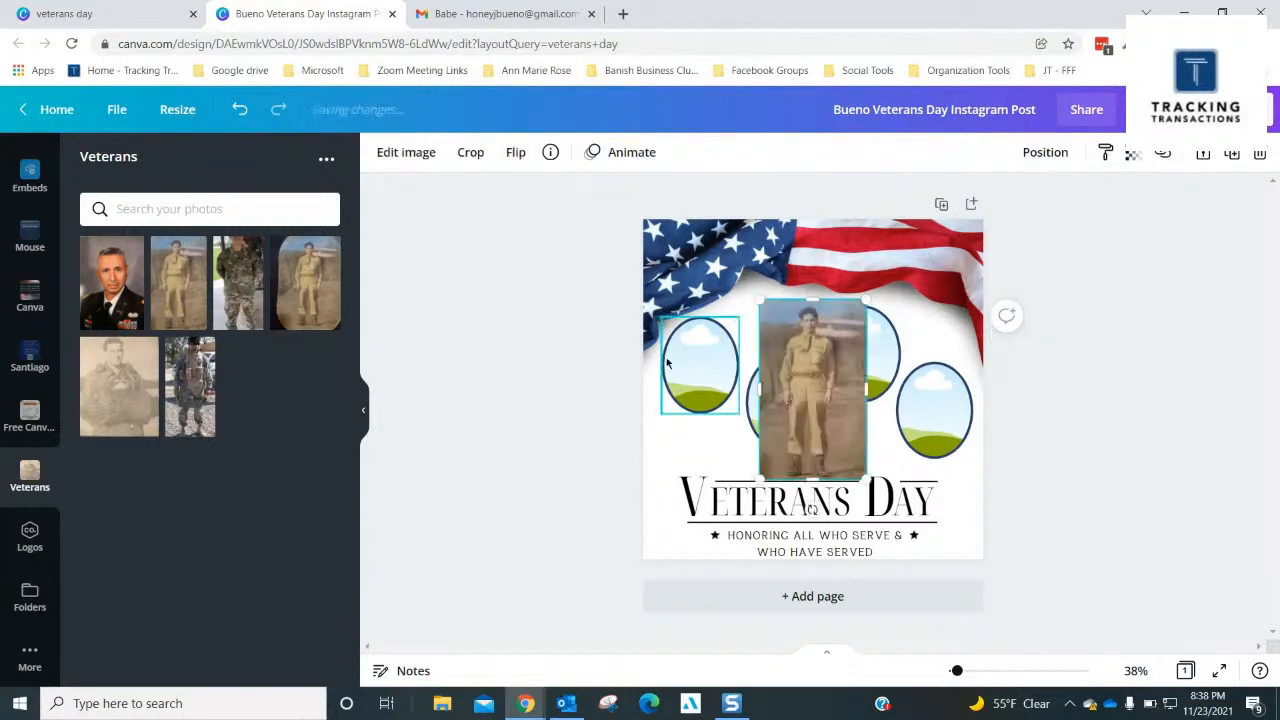
pyautogui.moveTo(836, 404); pyautogui.dragTo(706, 416)
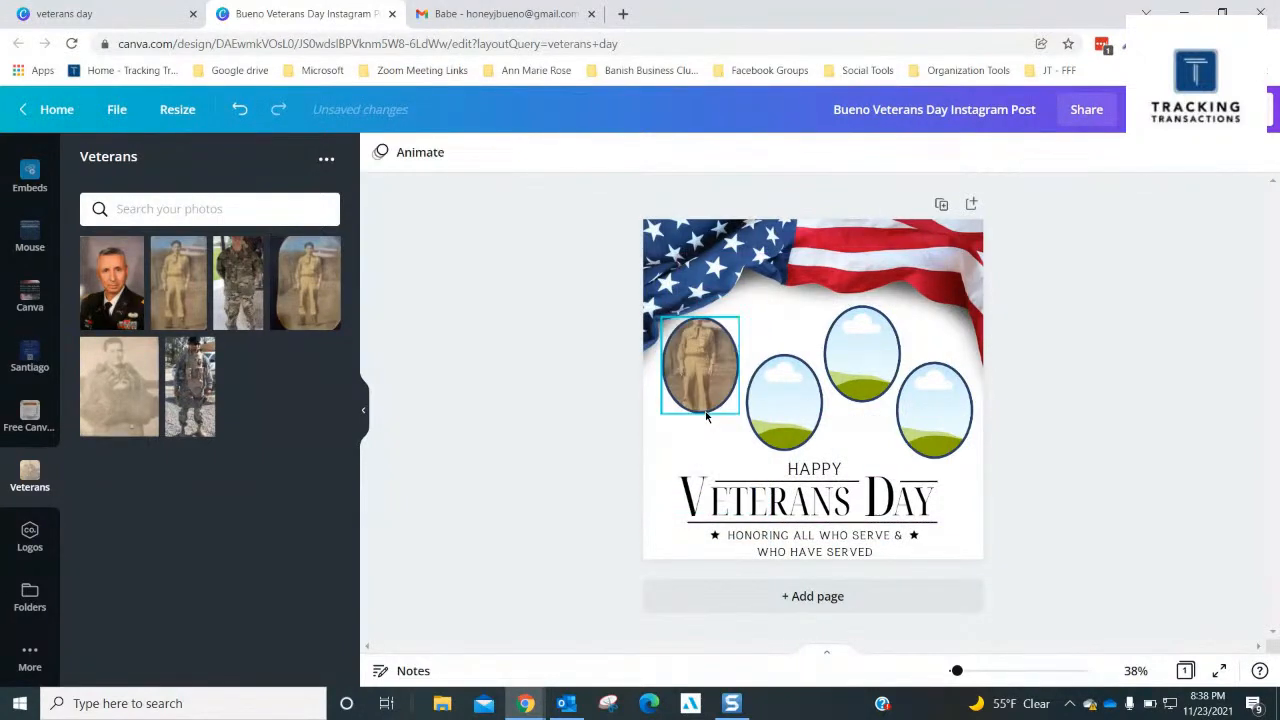
# - Reposition the photo inside the first oval frame so the man's head and upper body show
pyautogui.click(697, 376)
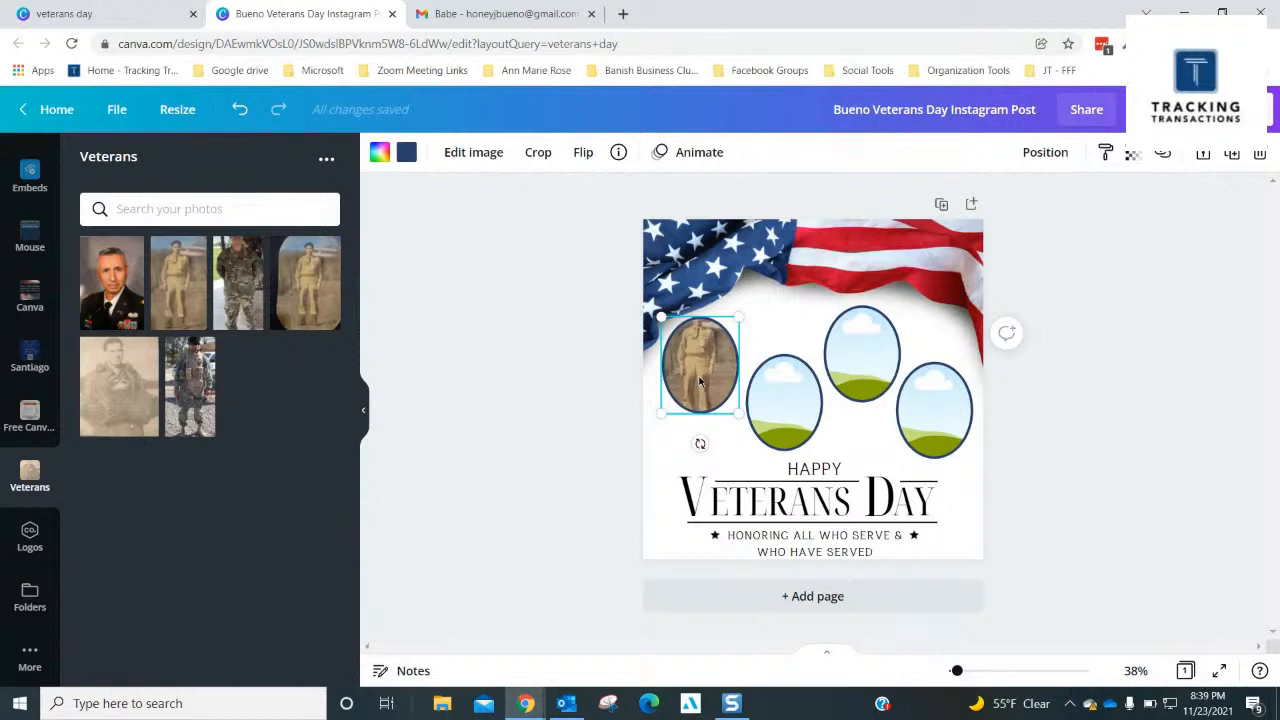
pyautogui.doubleClick(700, 380)
pyautogui.moveTo(698, 367); pyautogui.dragTo(699, 394)
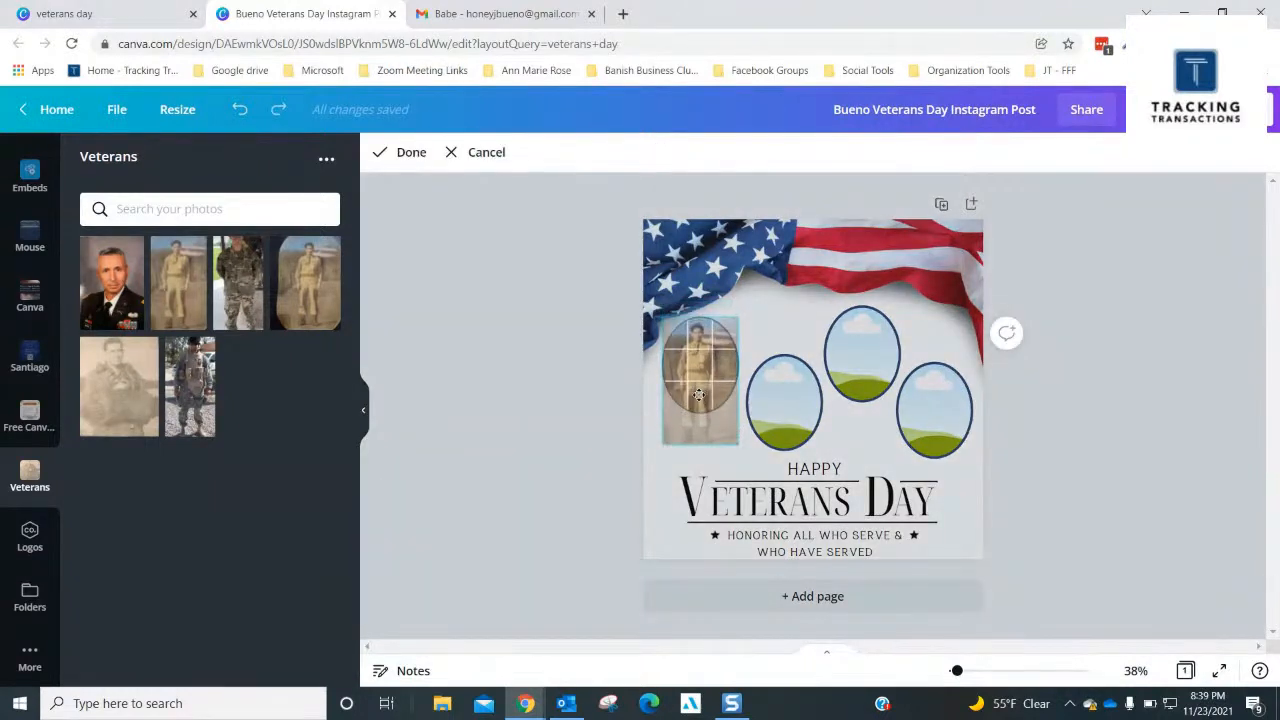
pyautogui.click(595, 406)
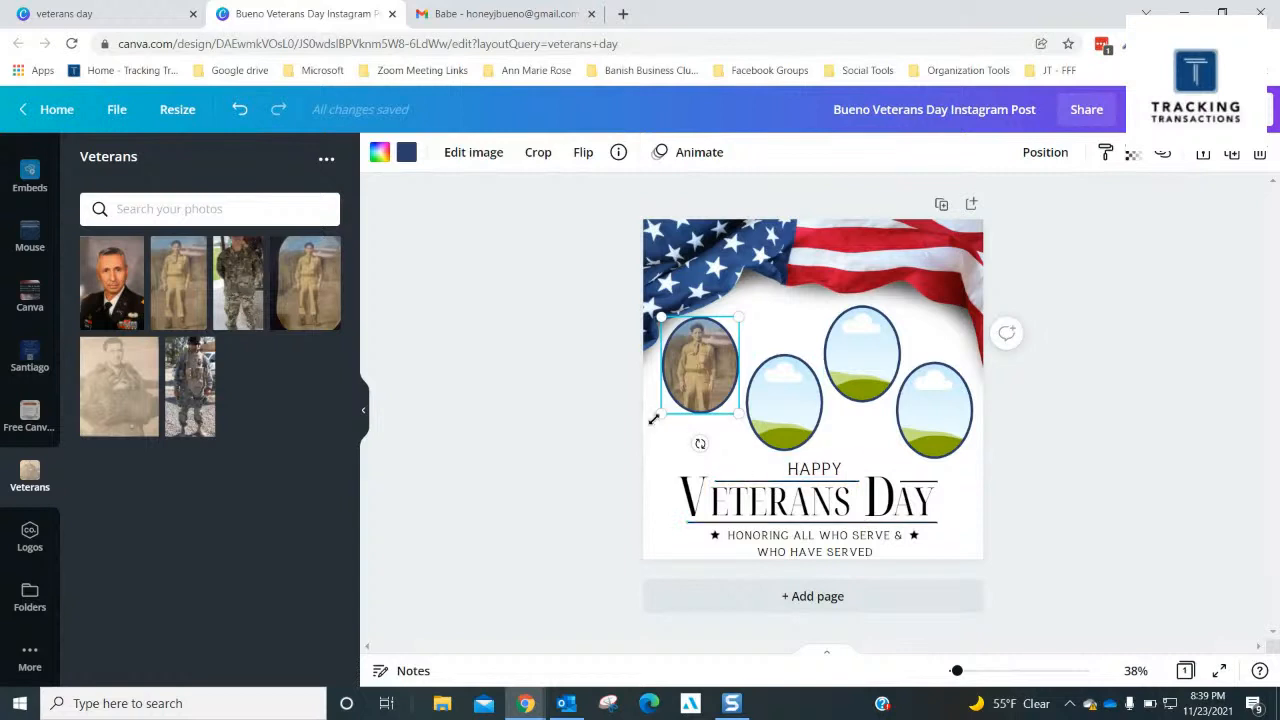
pyautogui.click(772, 316)
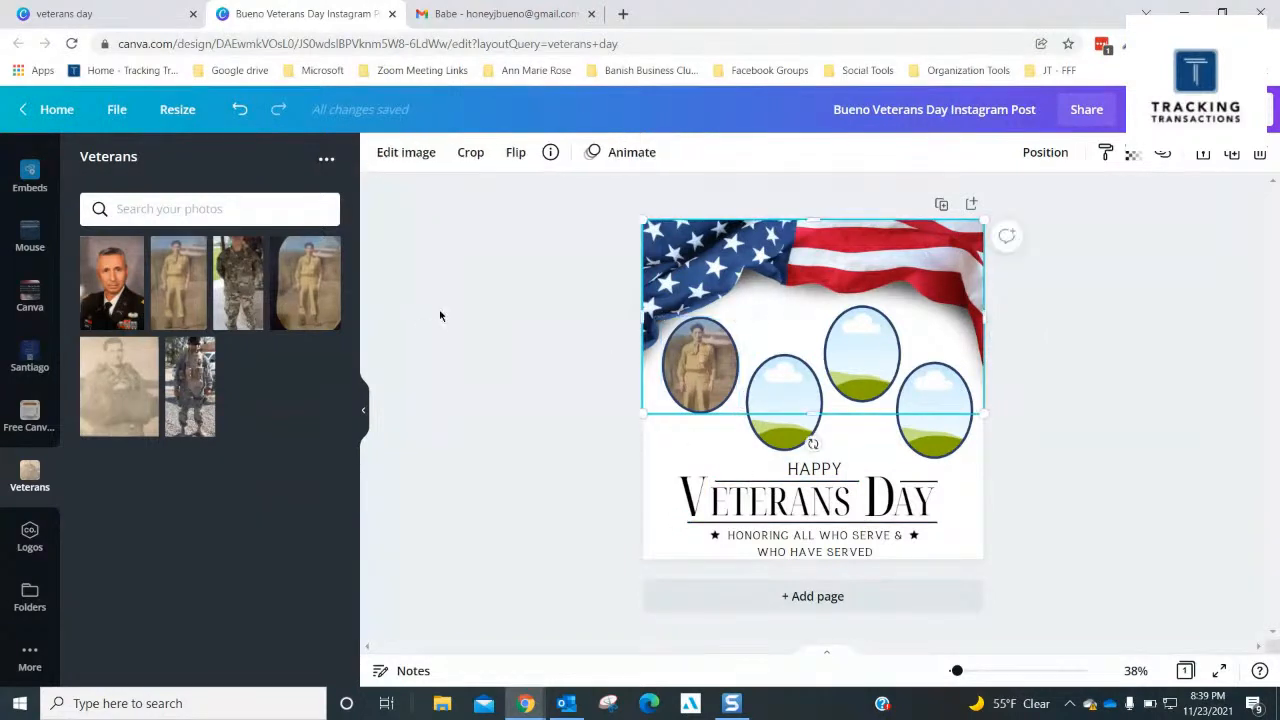
# - Fill the second frame with the faded sepia portrait and the third with the dark dress-uniform portrait
pyautogui.click(126, 395)
pyautogui.moveTo(832, 384); pyautogui.dragTo(783, 420)
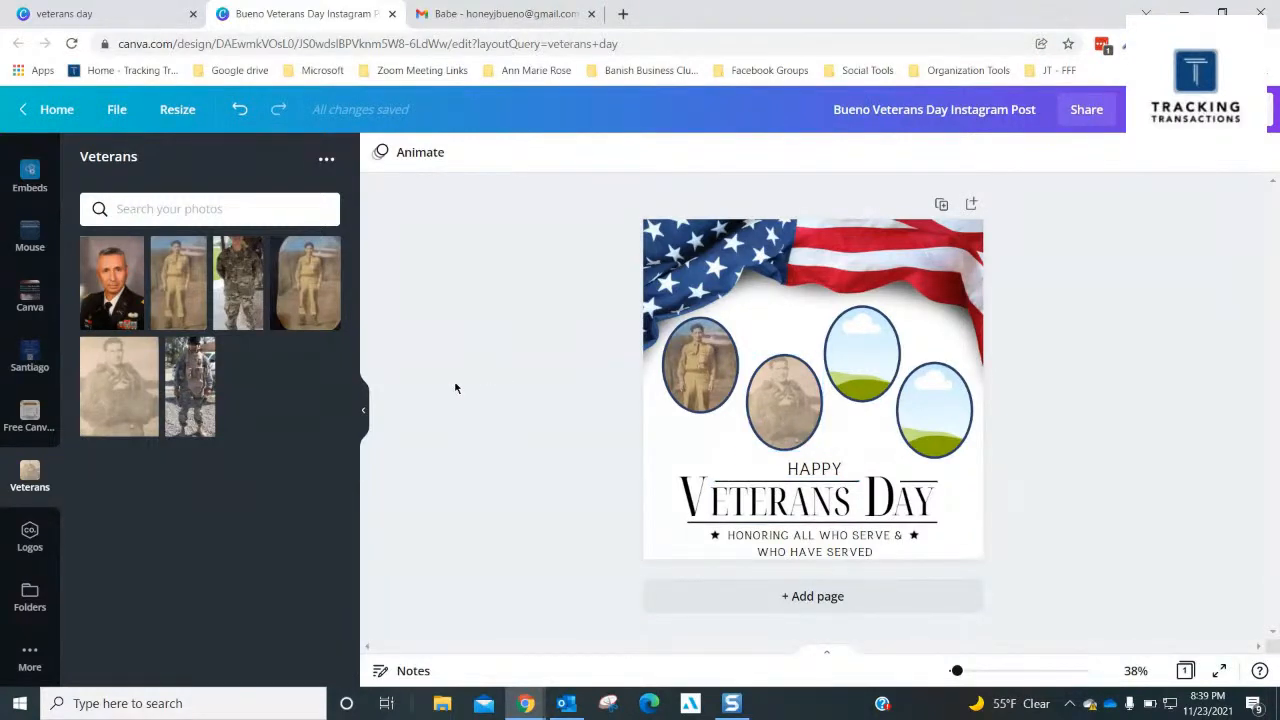
pyautogui.click(110, 286)
pyautogui.moveTo(850, 370)
pyautogui.mouseDown()
pyautogui.moveTo(914, 416)
pyautogui.moveTo(861, 352)
pyautogui.mouseUp()
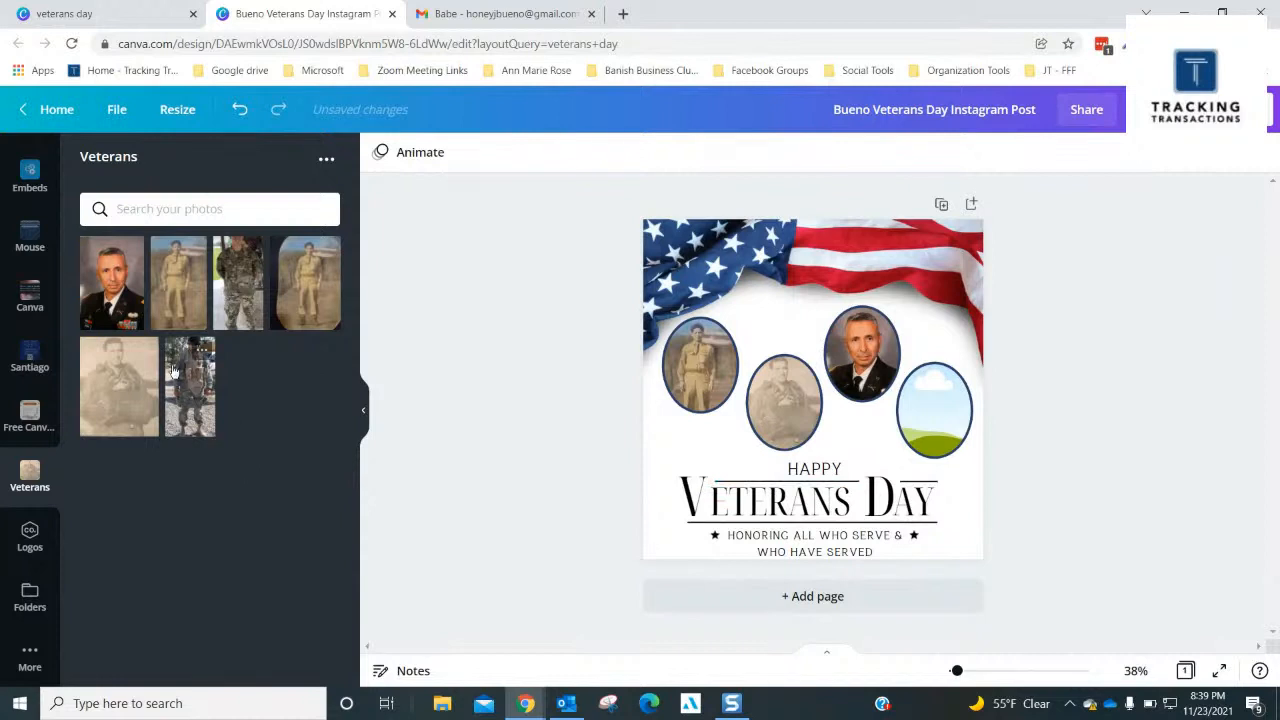
# - Fill the fourth frame with the first-row camouflage-uniform photo and shift it down inside the frame to show the face
pyautogui.moveTo(231, 275); pyautogui.dragTo(912, 432)
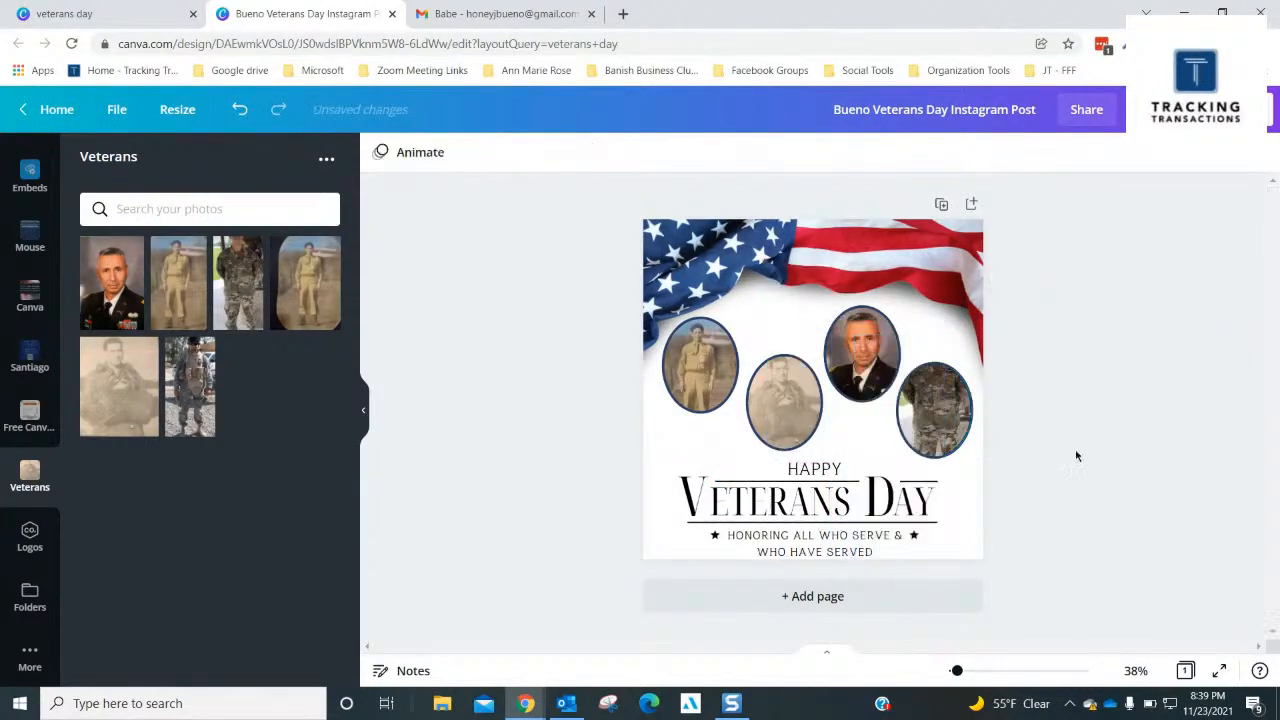
pyautogui.click(960, 420)
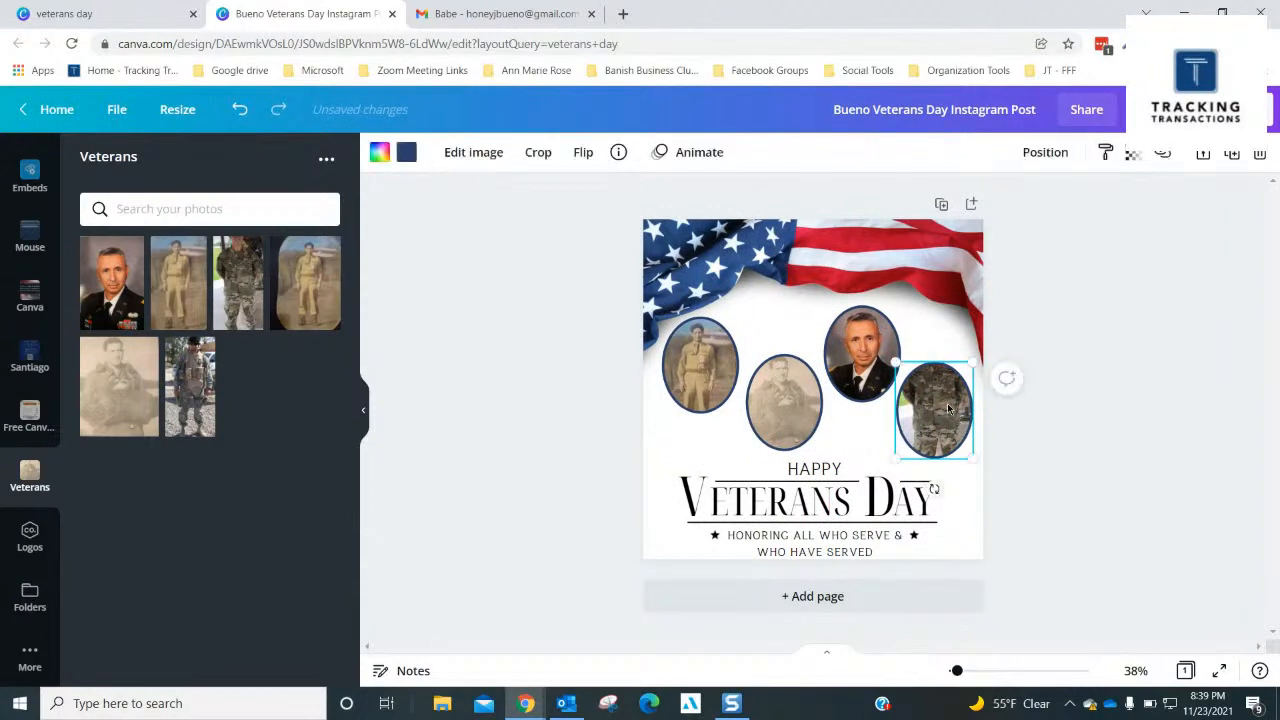
pyautogui.doubleClick(948, 408)
pyautogui.moveTo(947, 404); pyautogui.dragTo(954, 459)
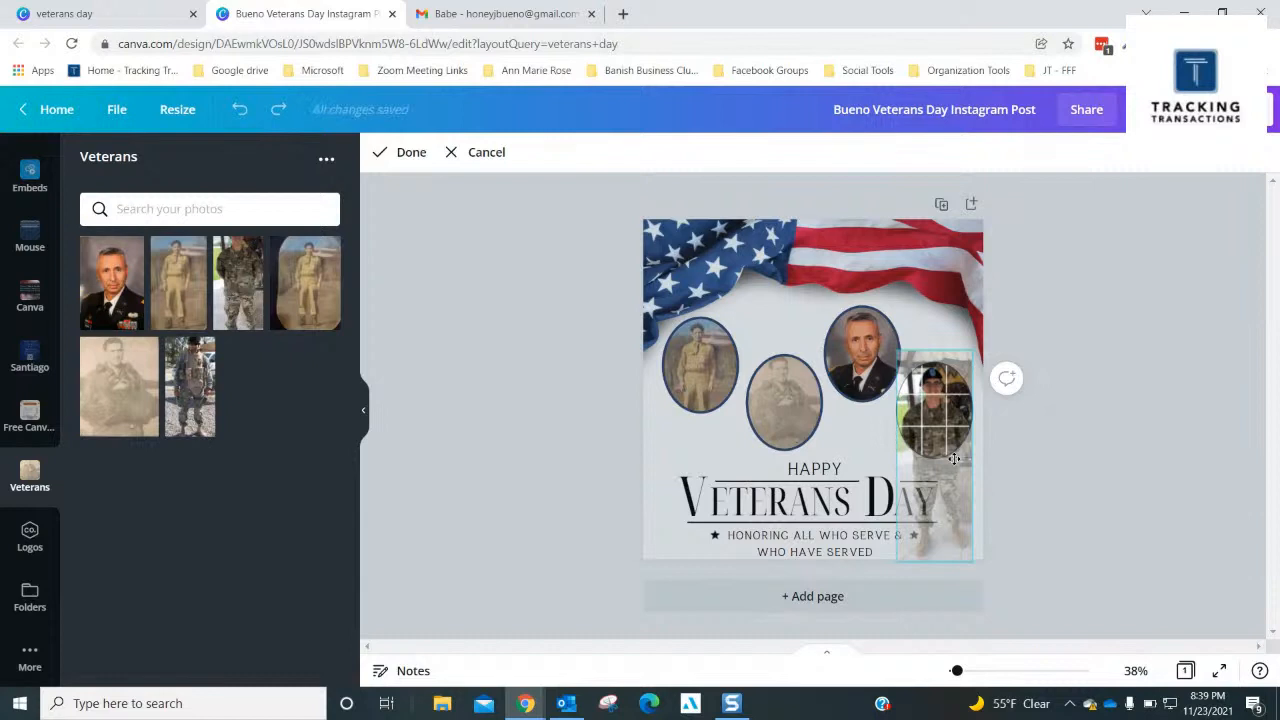
pyautogui.click(1047, 449)
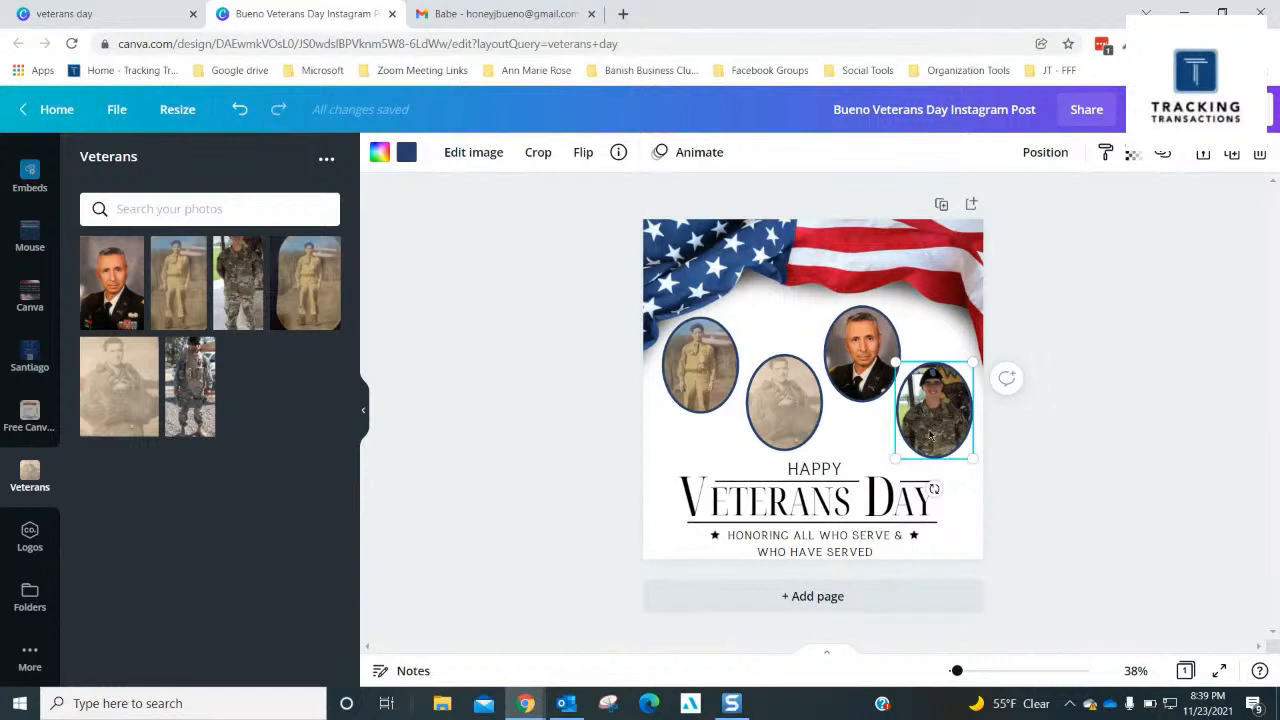
# - Remove the background from the fourth frame's photo and fill behind it with light beige #ddc7b3 from the sepia photo's colors
pyautogui.click(460, 158)
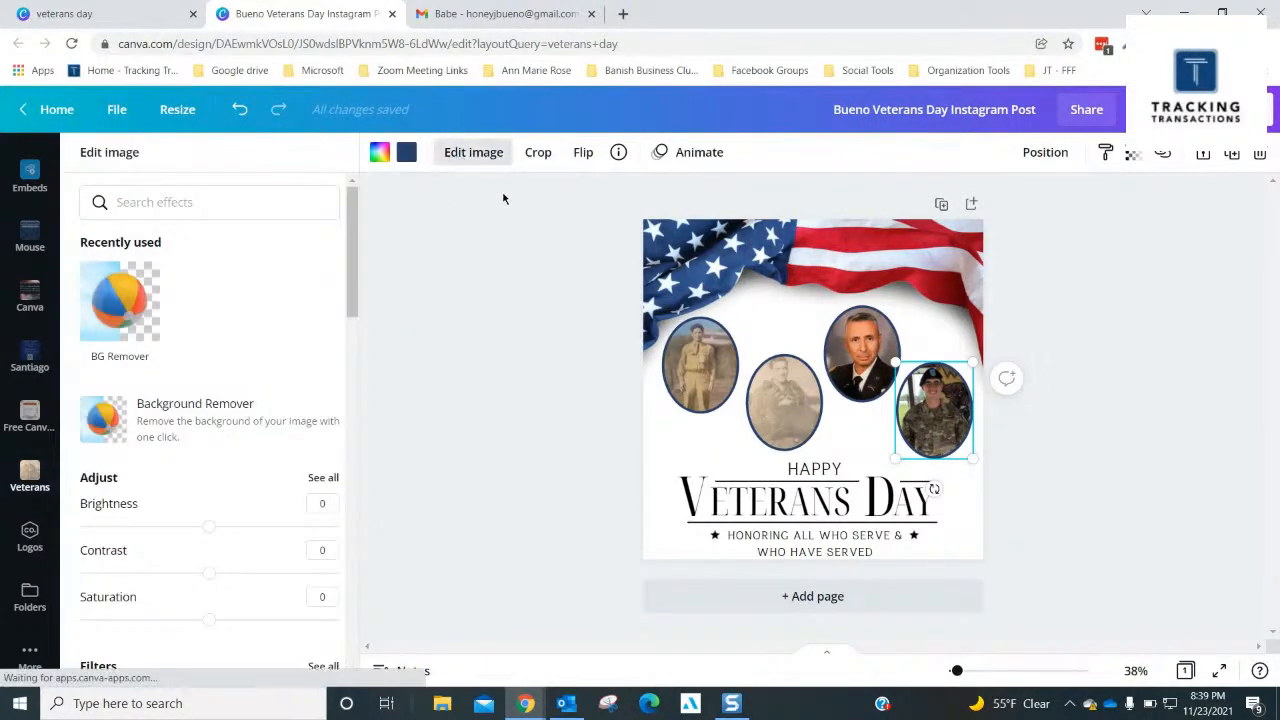
pyautogui.click(95, 332)
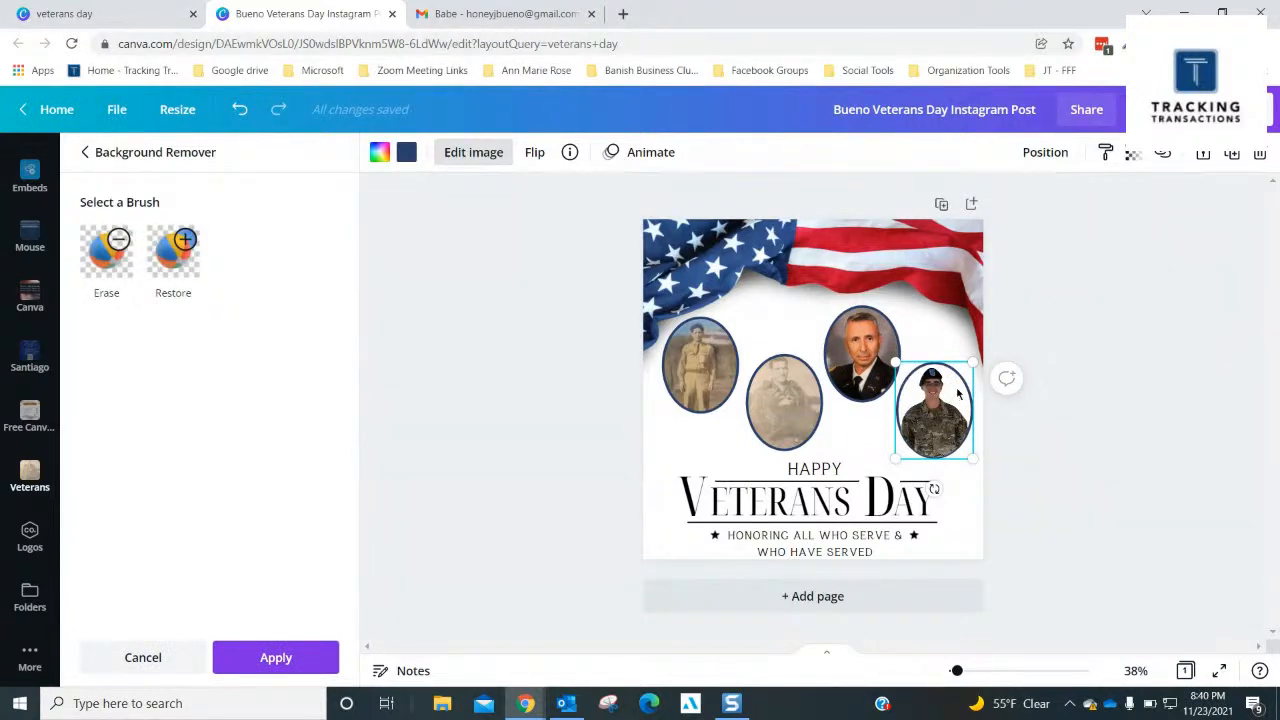
pyautogui.click(380, 155)
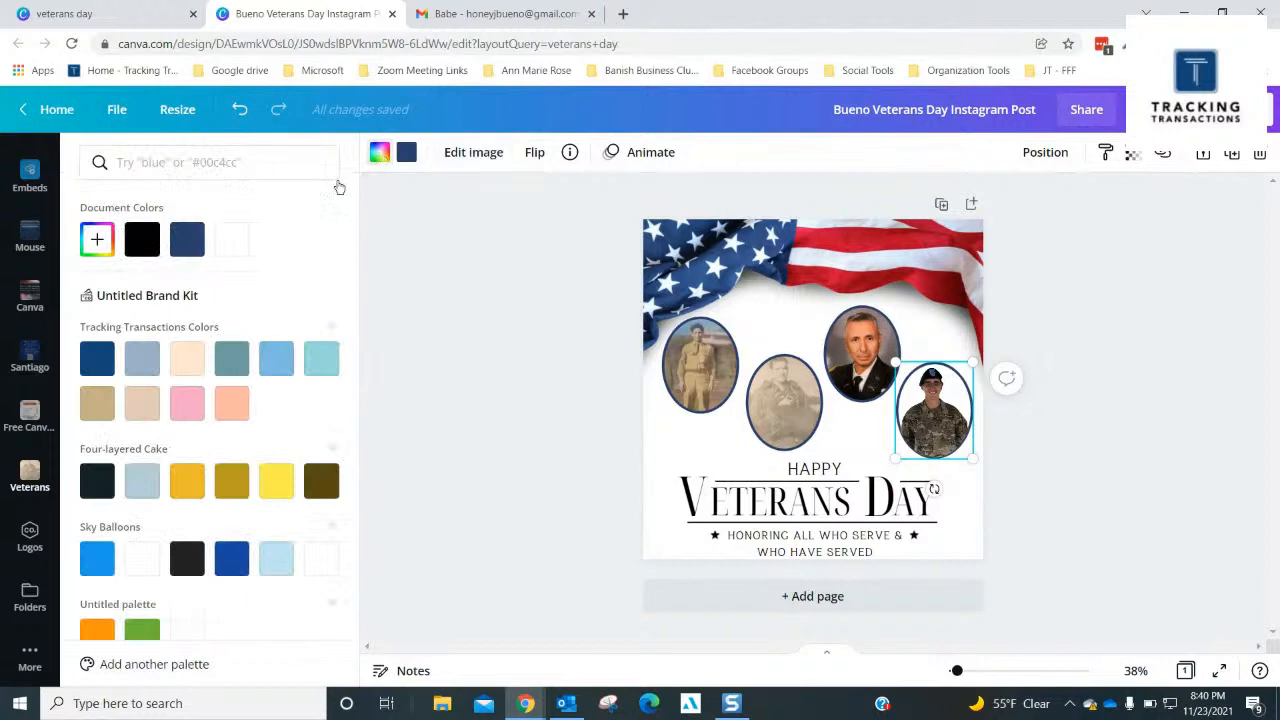
pyautogui.scroll(-4, 166, 387)
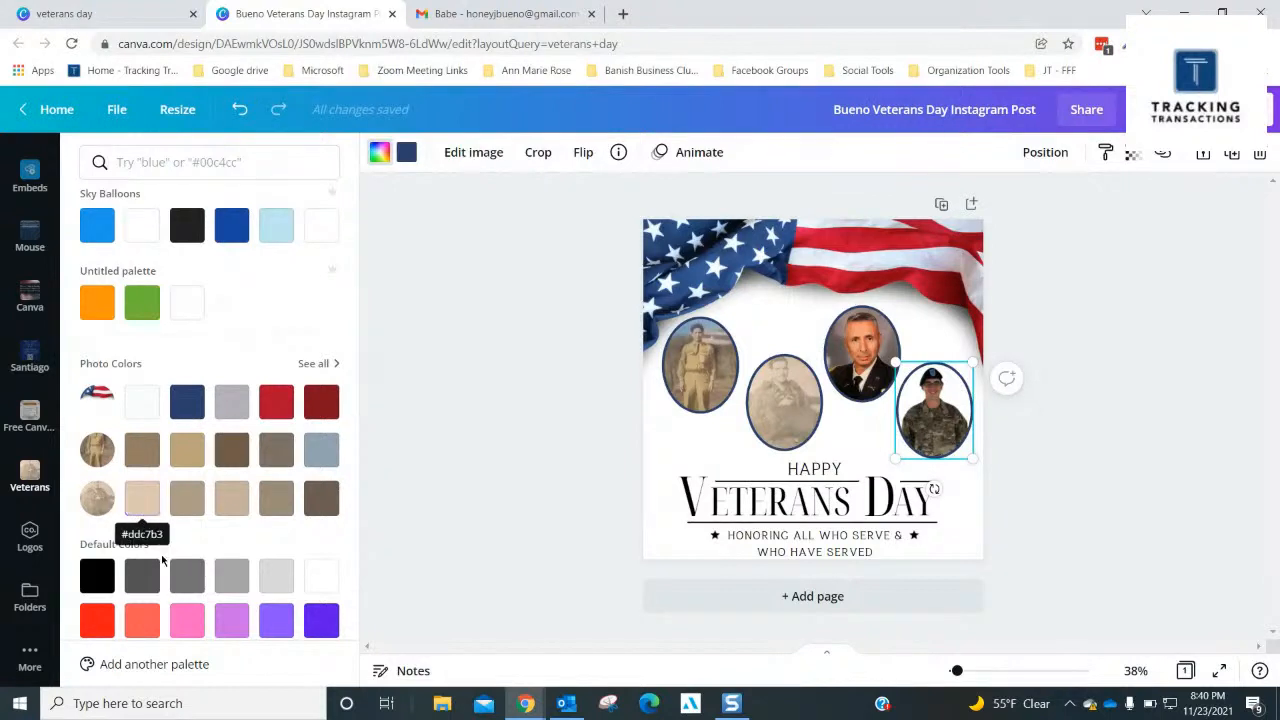
pyautogui.click(142, 498)
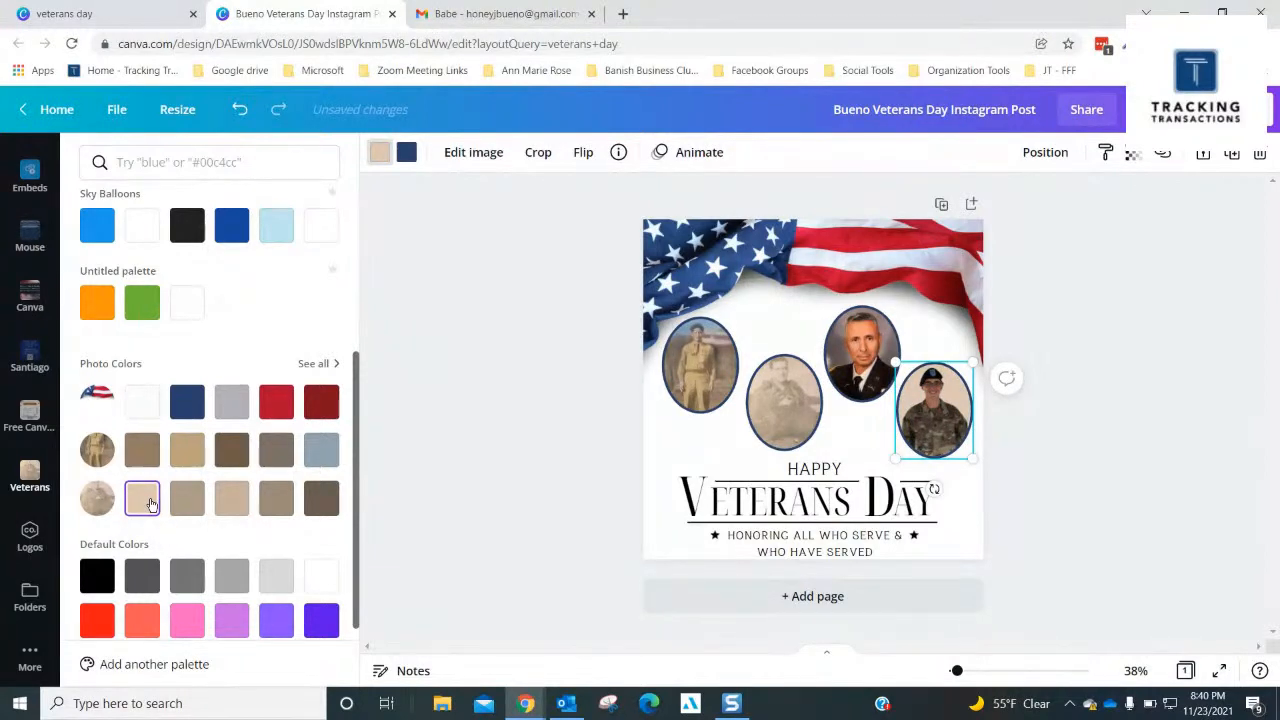
# - Try the sepia photo's beige and taupe colors, including #c6b29d, behind the fourth portrait and apply its fourth, darker taupe
pyautogui.click(231, 503)
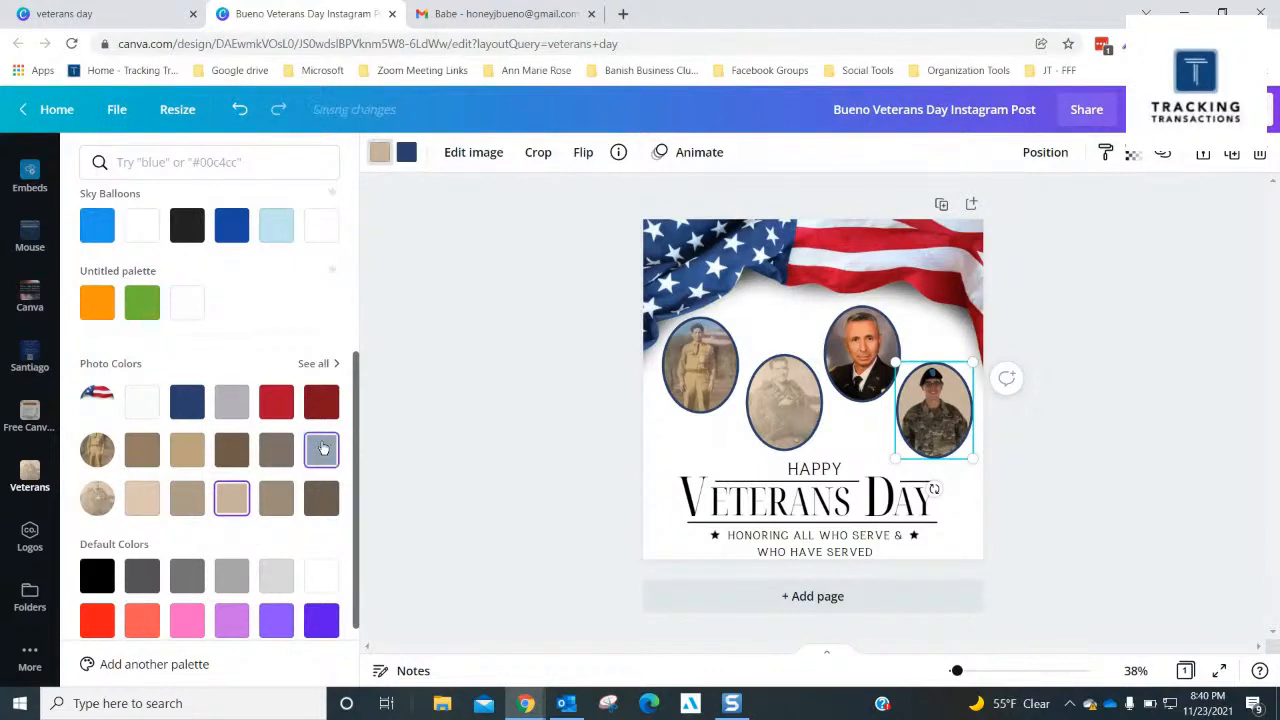
pyautogui.click(138, 495)
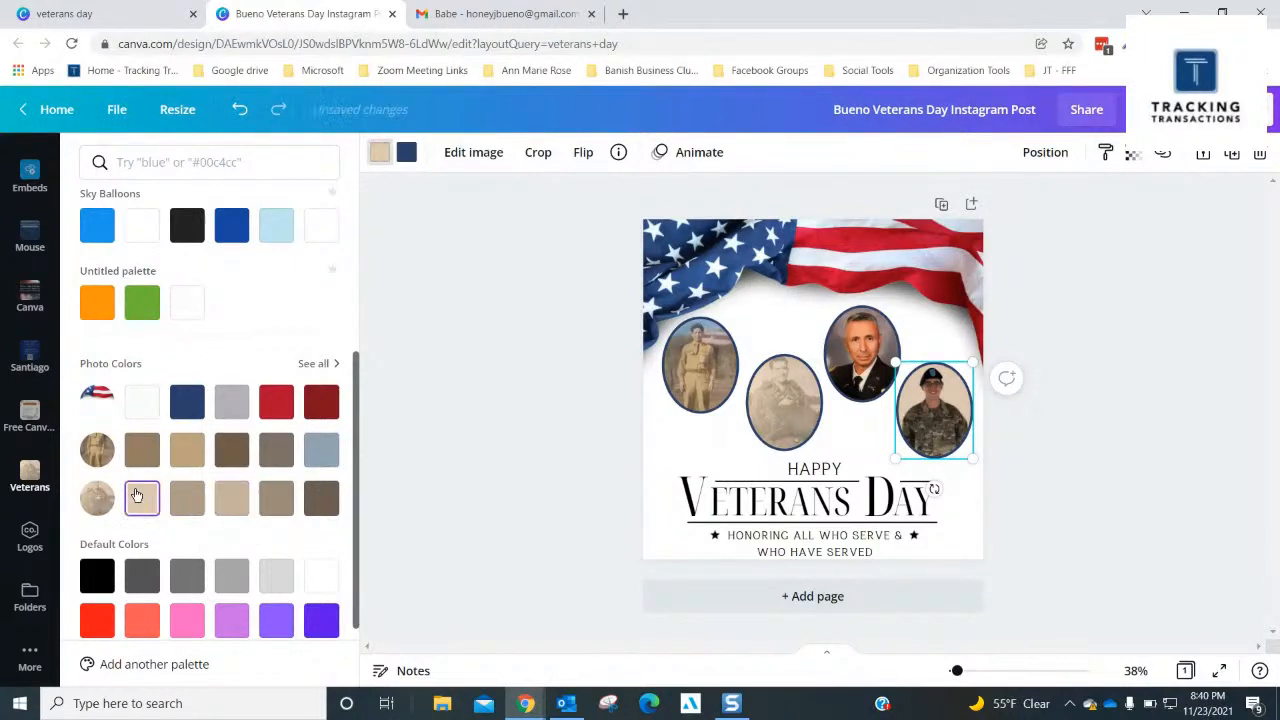
pyautogui.click(231, 498)
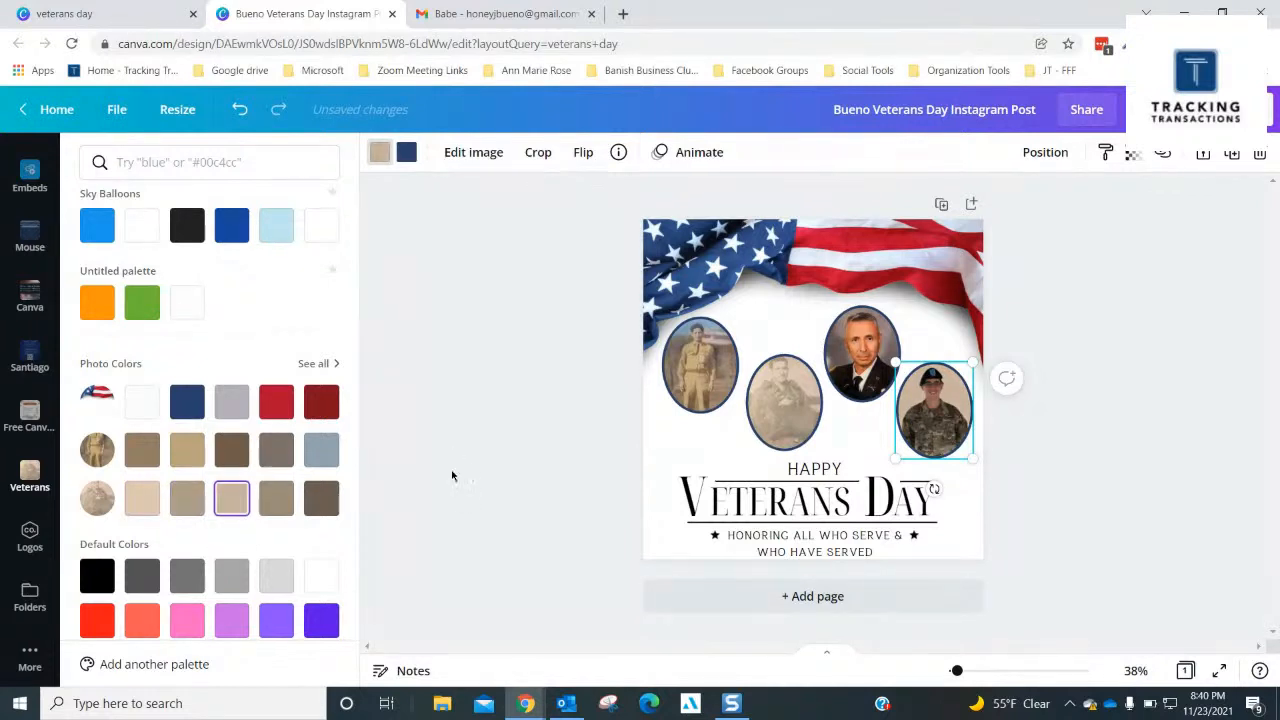
pyautogui.click(142, 498)
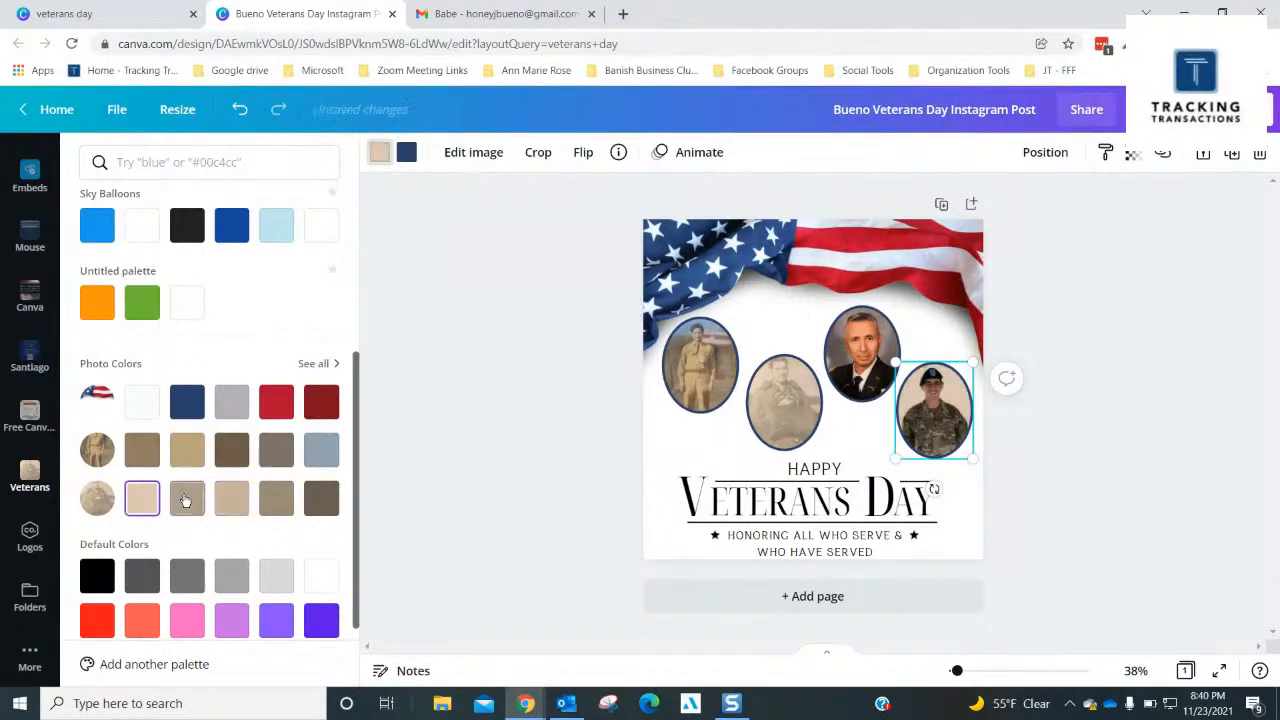
pyautogui.click(187, 500)
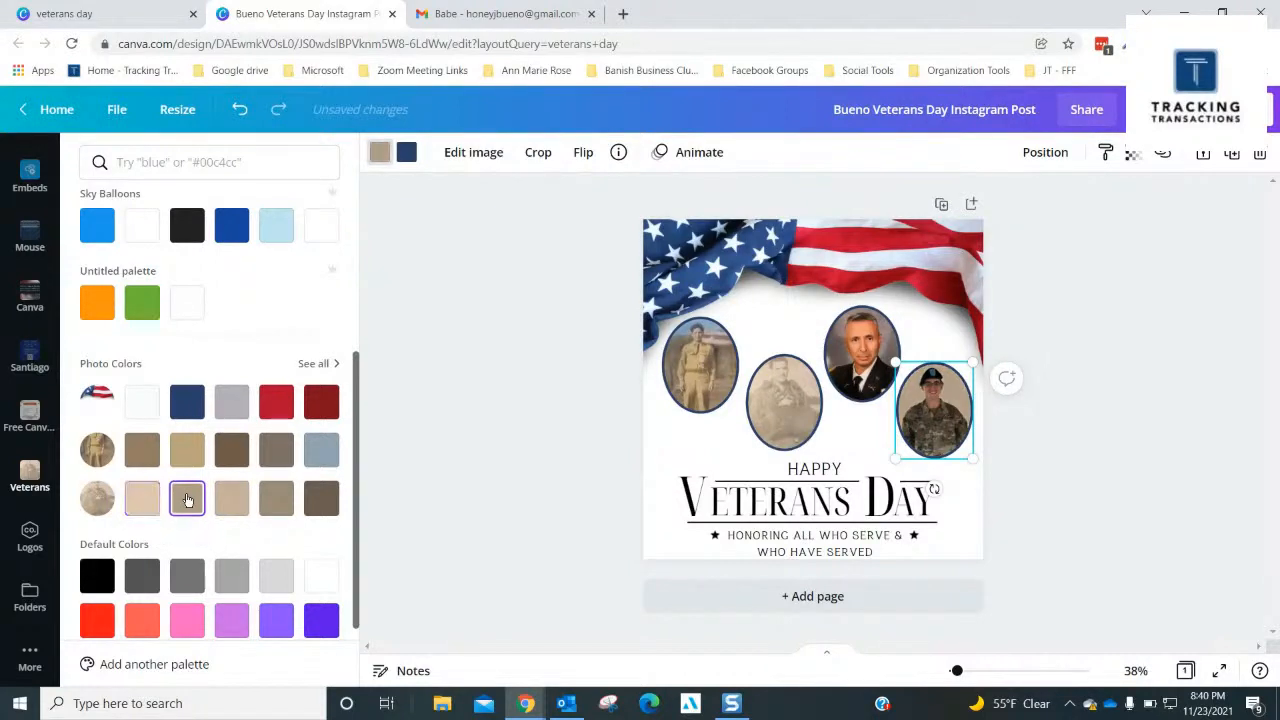
pyautogui.click(278, 503)
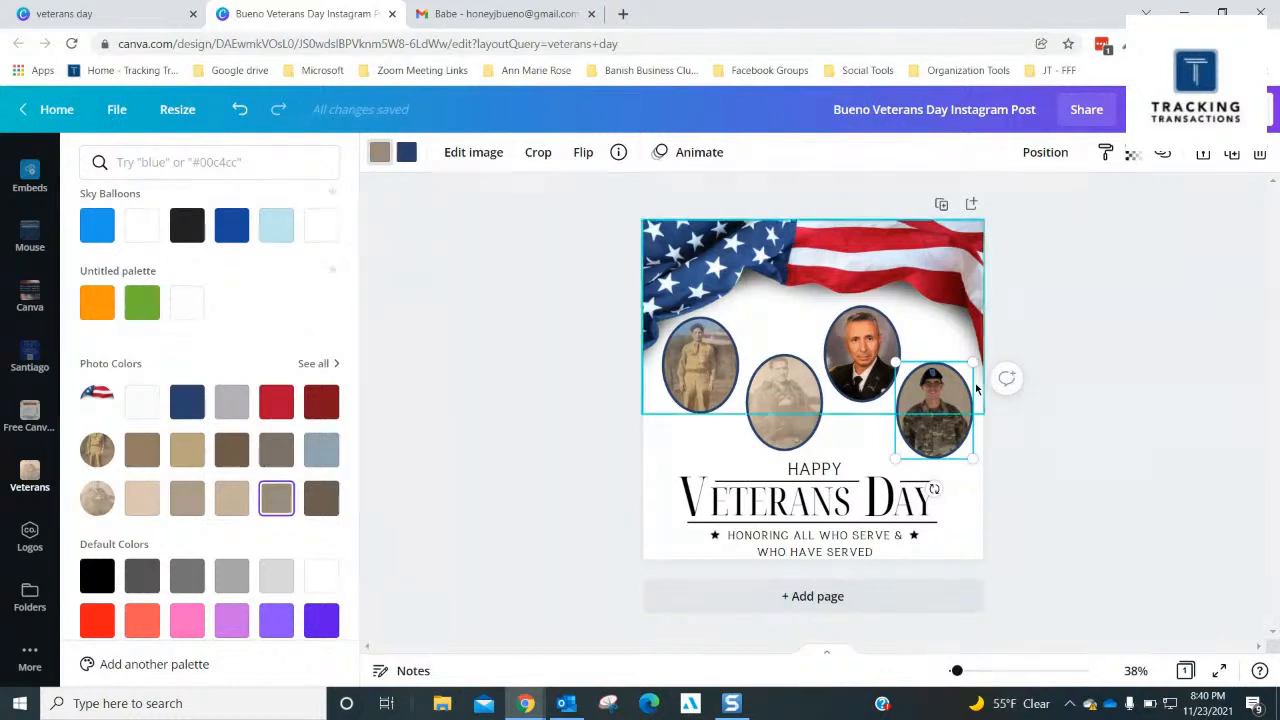
# - Lower the fourth frame's transparency value slightly below 100
pyautogui.click(1133, 154)
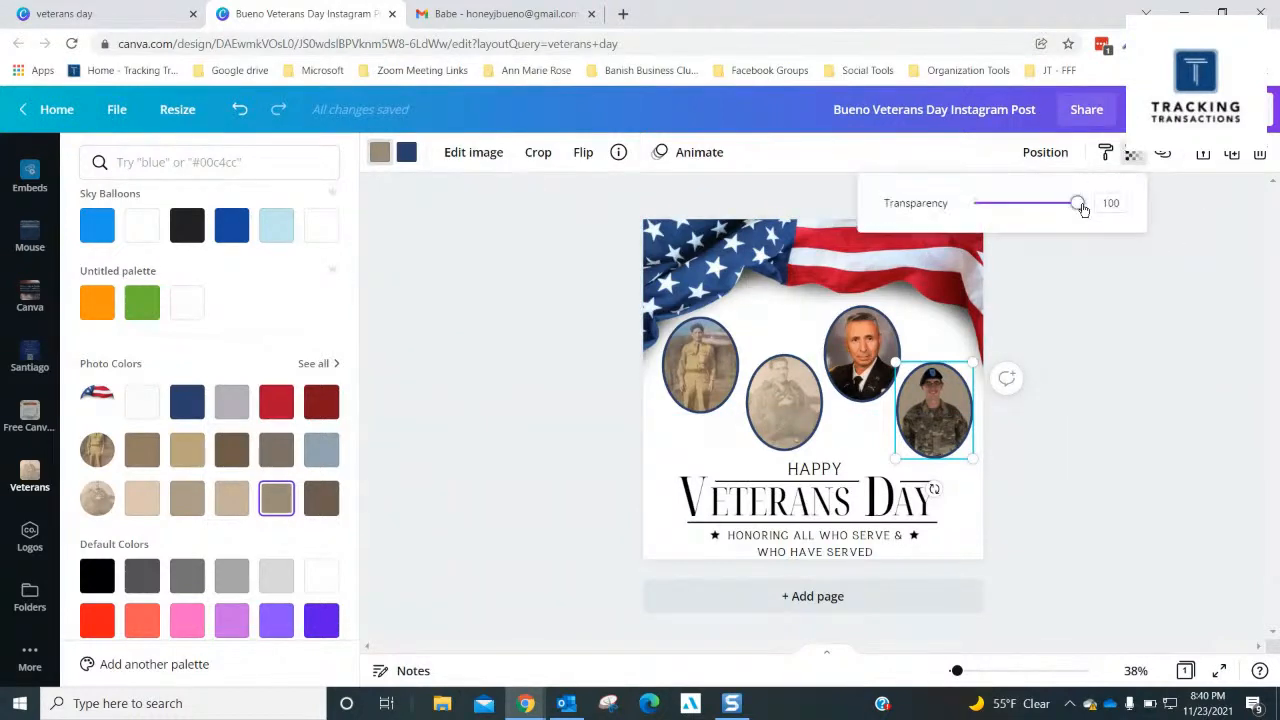
pyautogui.moveTo(1081, 208); pyautogui.dragTo(1075, 218)
pyautogui.click(1171, 382)
pyautogui.click(1146, 359)
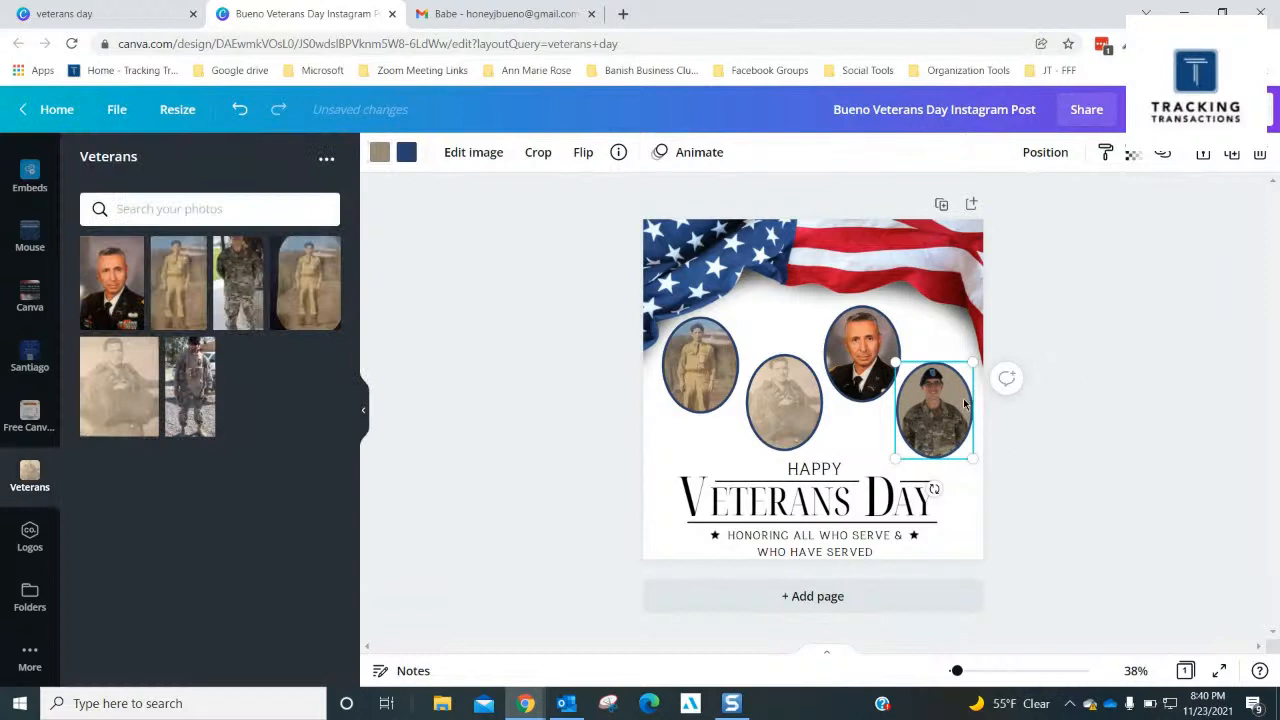
# - Compare the sepia photo's lighter beige and taupe colors behind the fourth portrait and apply its third color, #c6b29d
pyautogui.click(372, 155)
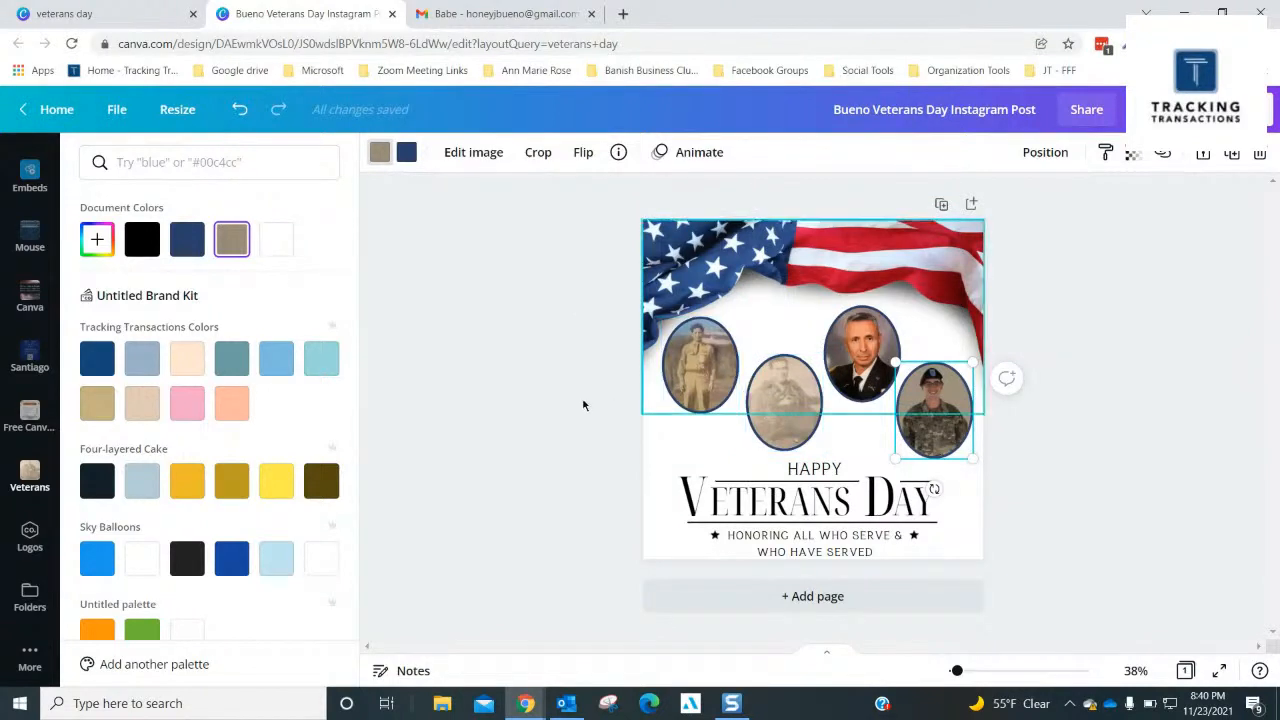
pyautogui.scroll(-3, 159, 461)
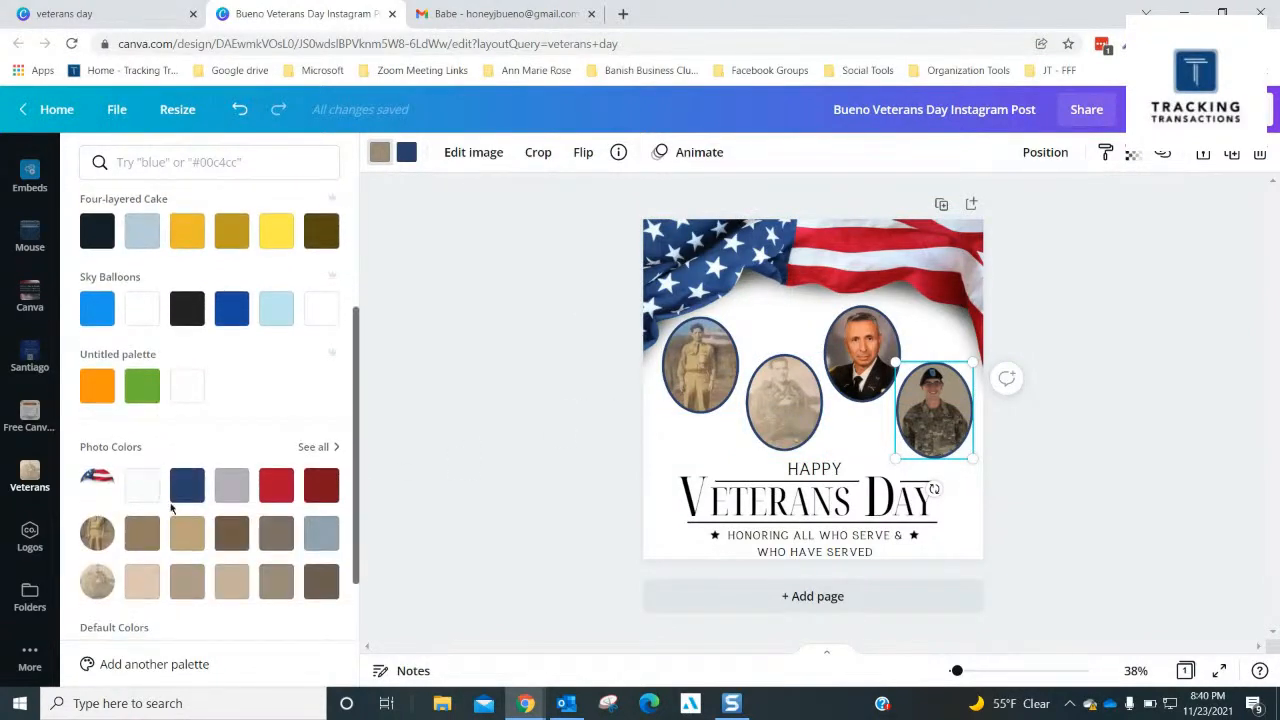
pyautogui.click(149, 589)
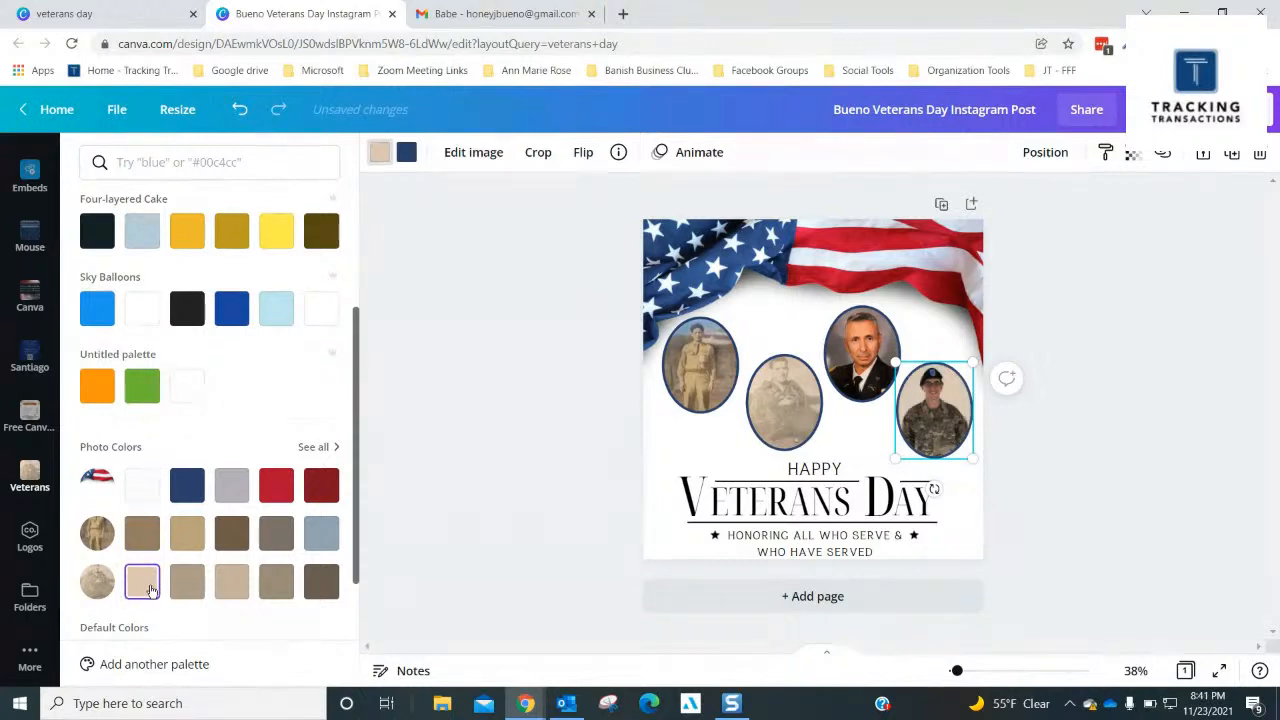
pyautogui.click(184, 585)
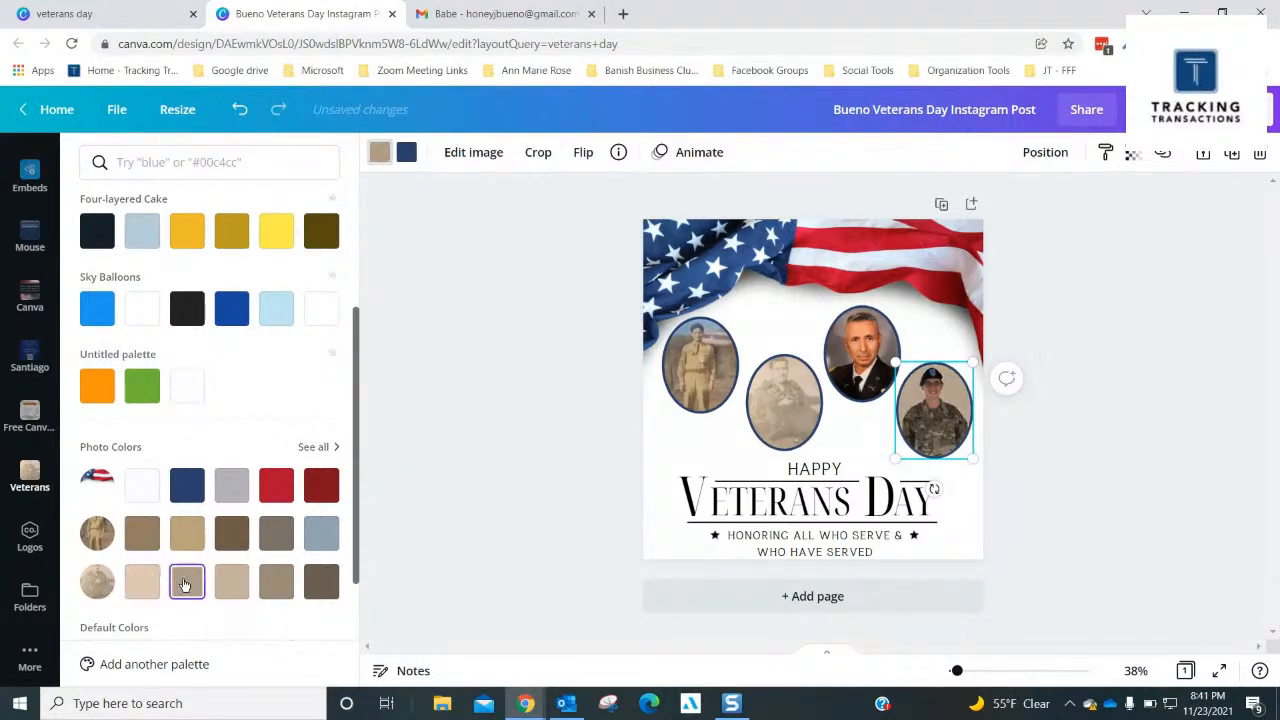
pyautogui.click(142, 585)
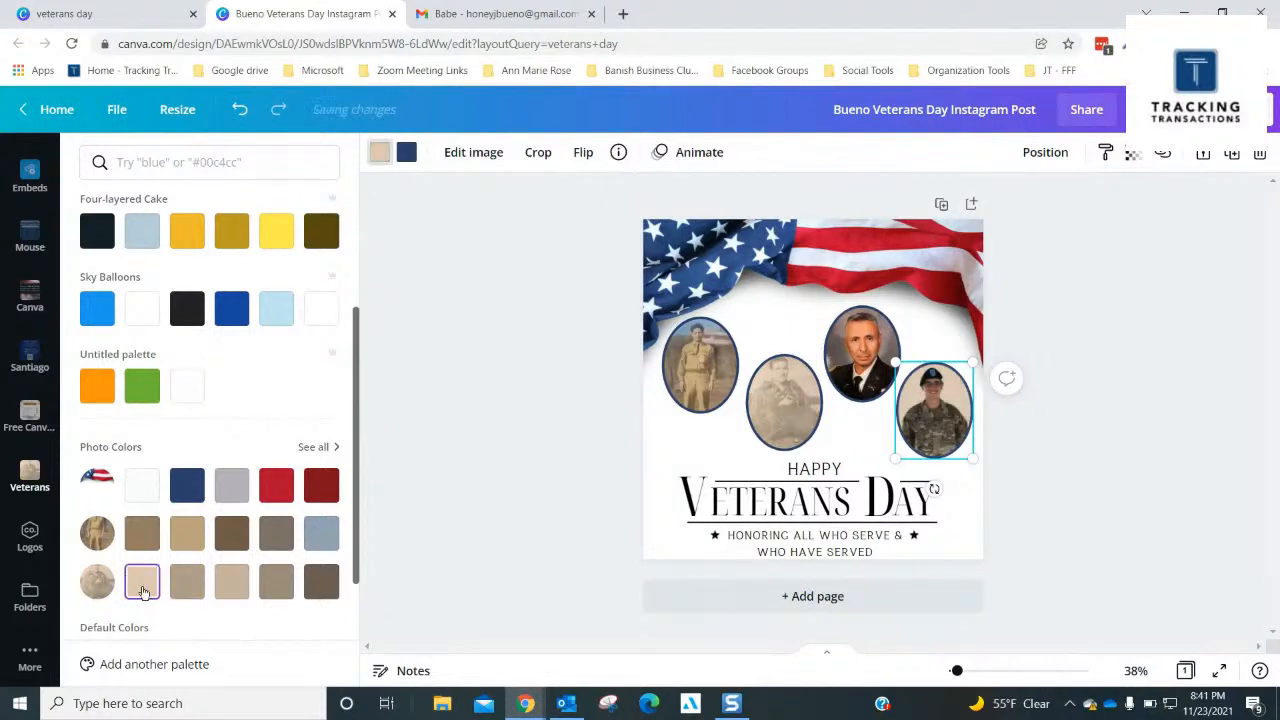
pyautogui.click(180, 586)
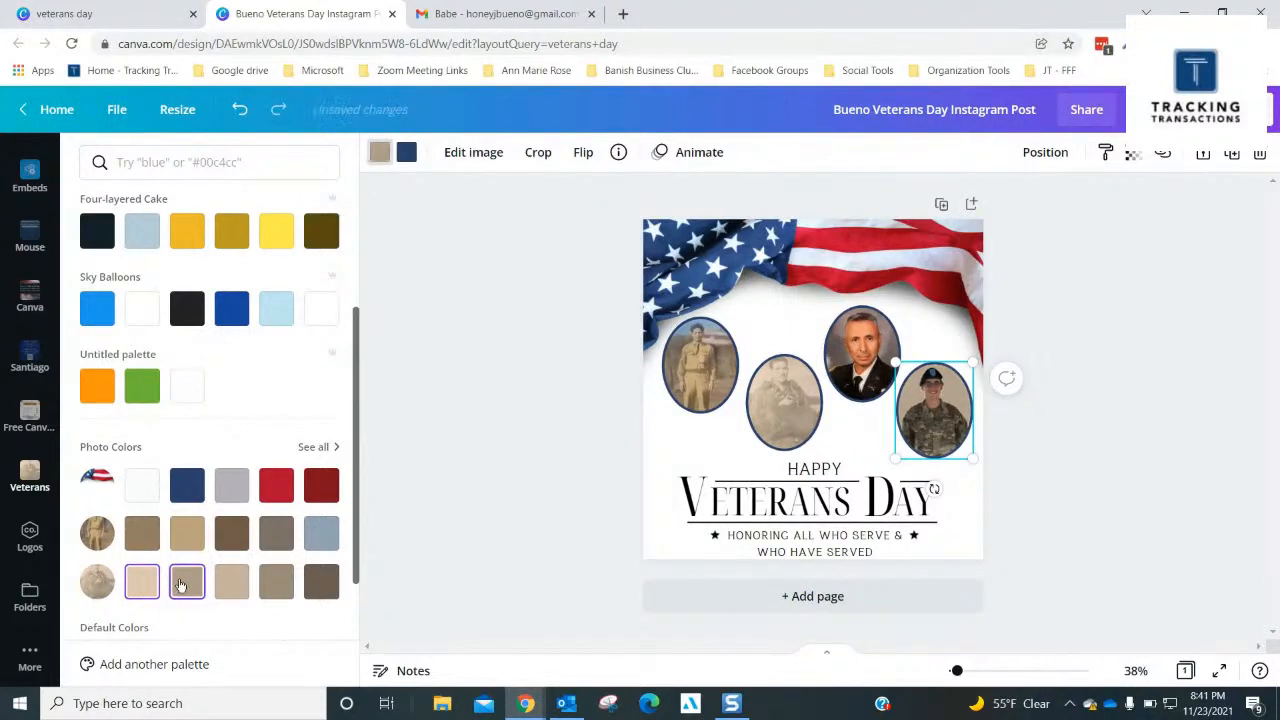
pyautogui.click(233, 585)
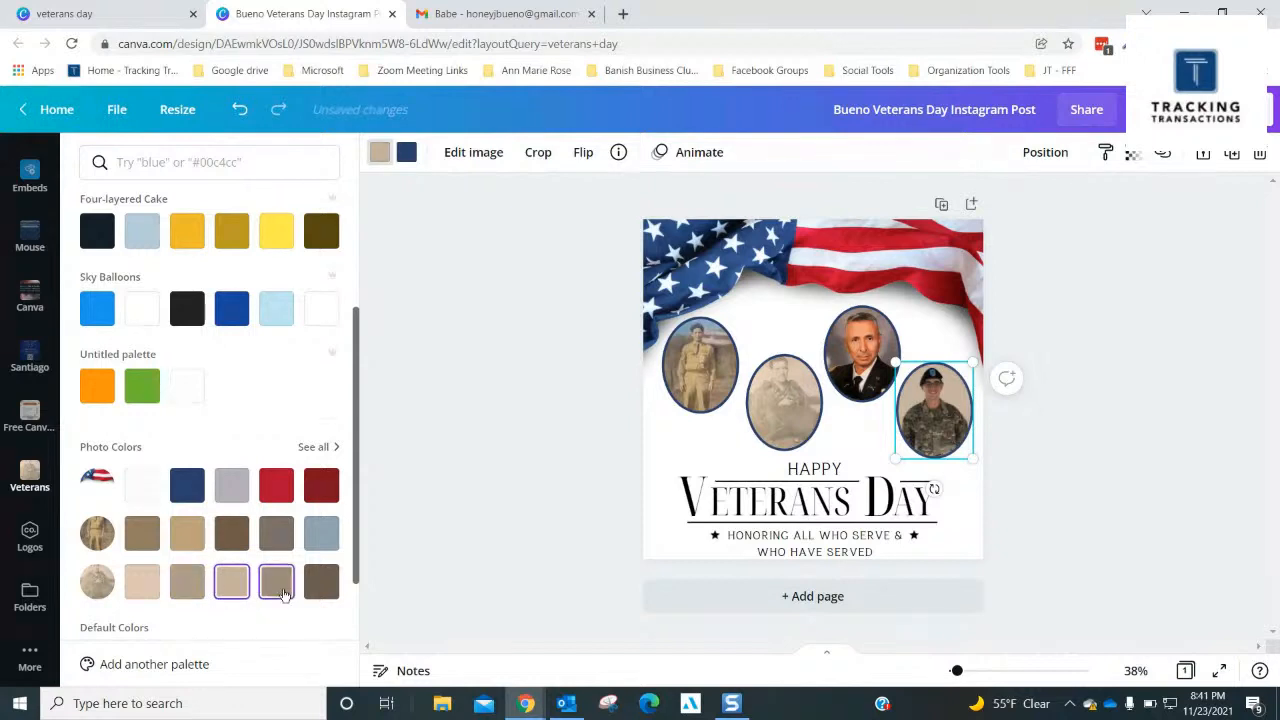
# - Try the first photo's blue-gray and the flag image's gray behind the fourth portrait, and reapply the sepia photo's third color, #c6b29d
pyautogui.click(321, 533)
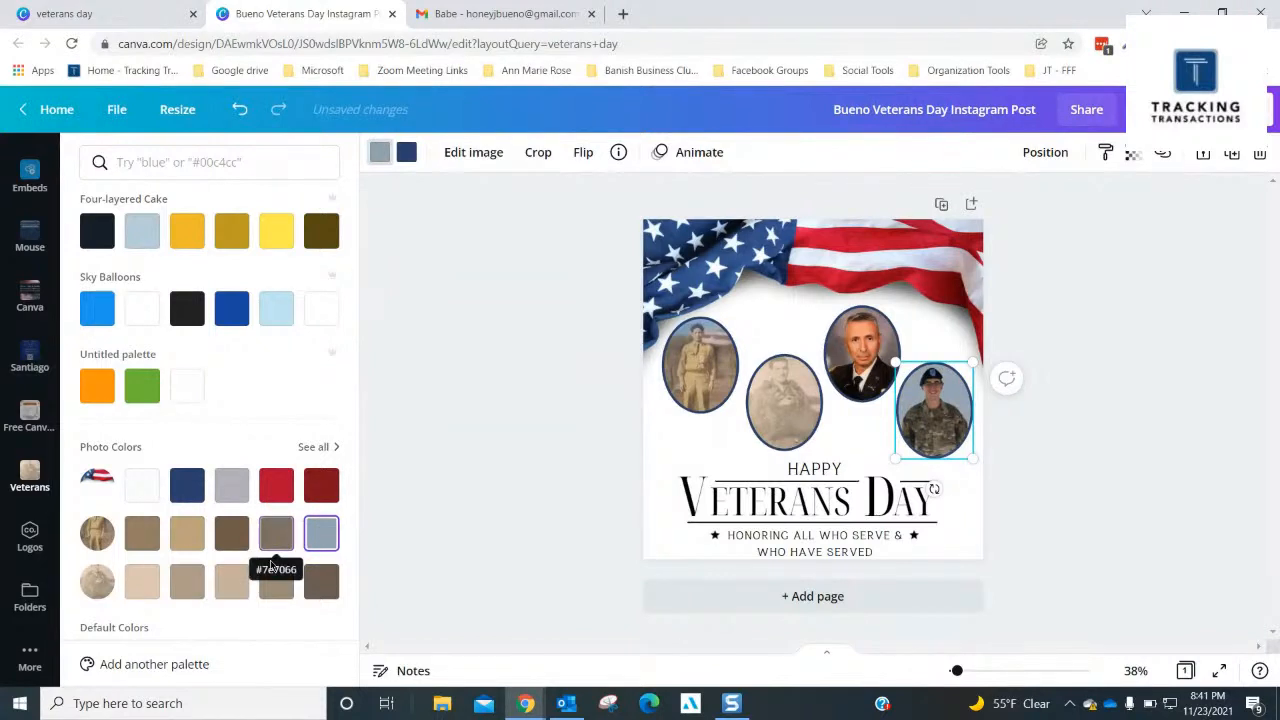
pyautogui.click(233, 483)
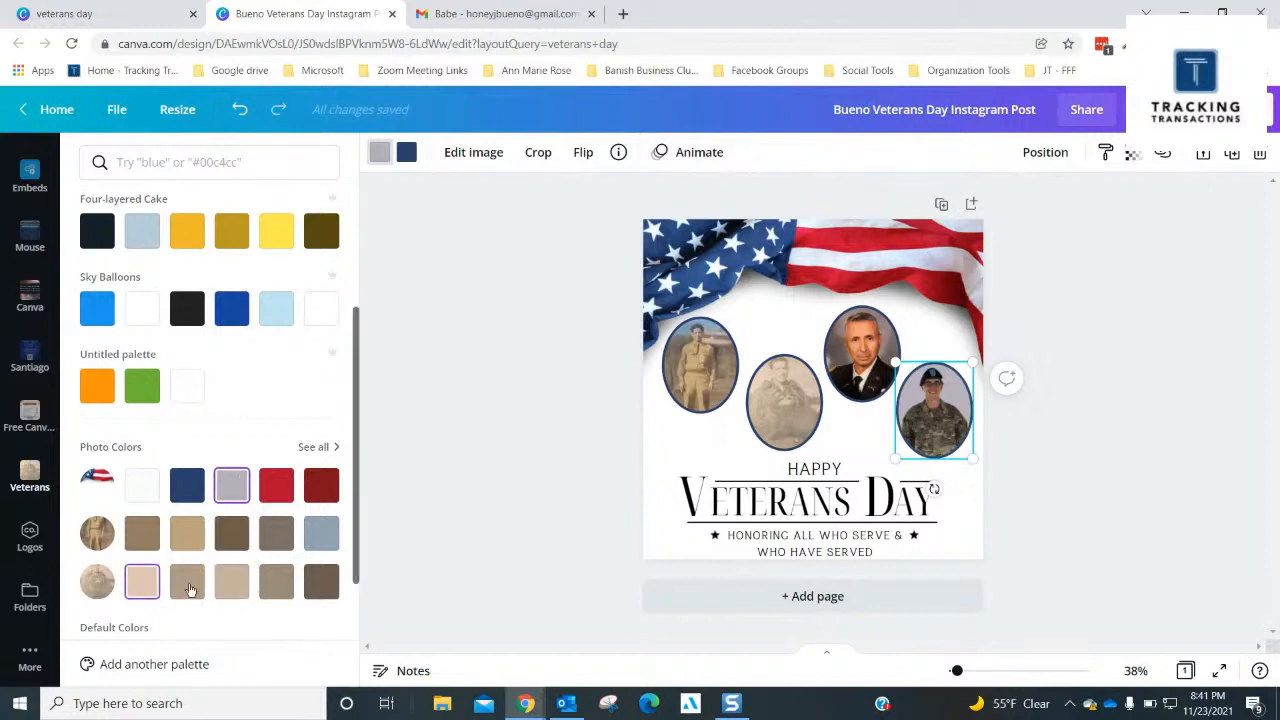
pyautogui.click(225, 585)
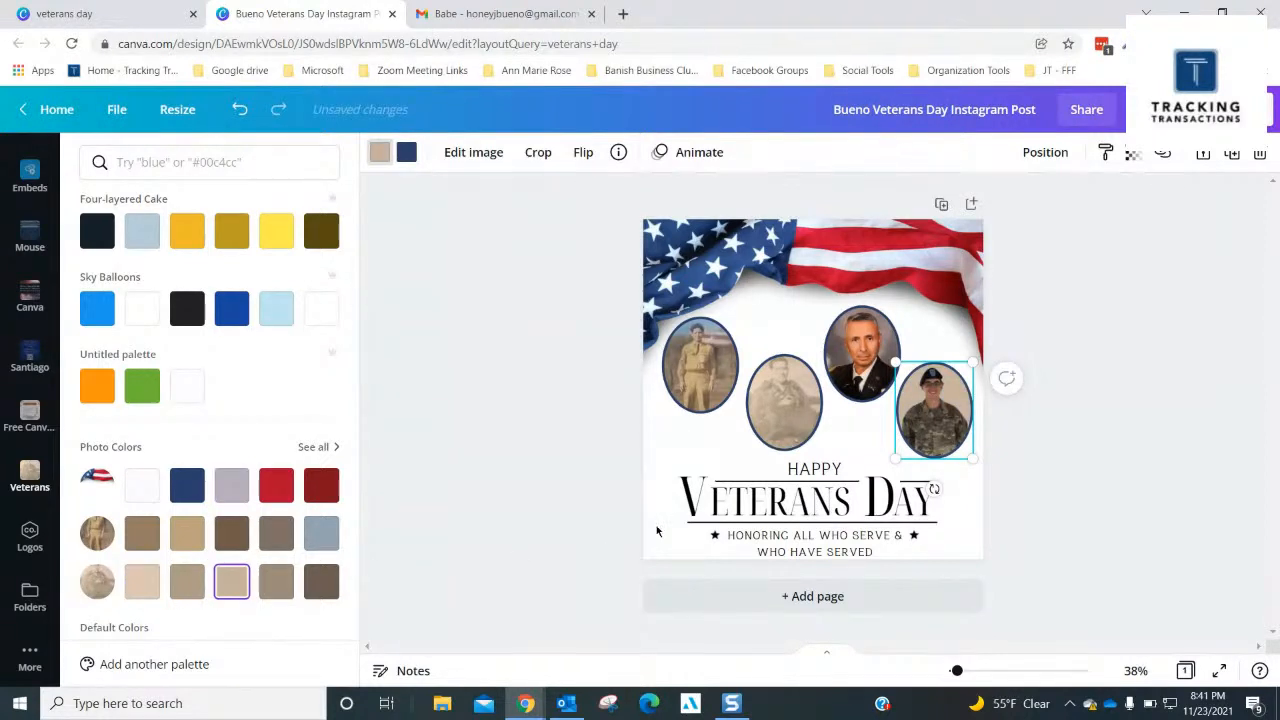
pyautogui.click(1103, 474)
pyautogui.click(1035, 357)
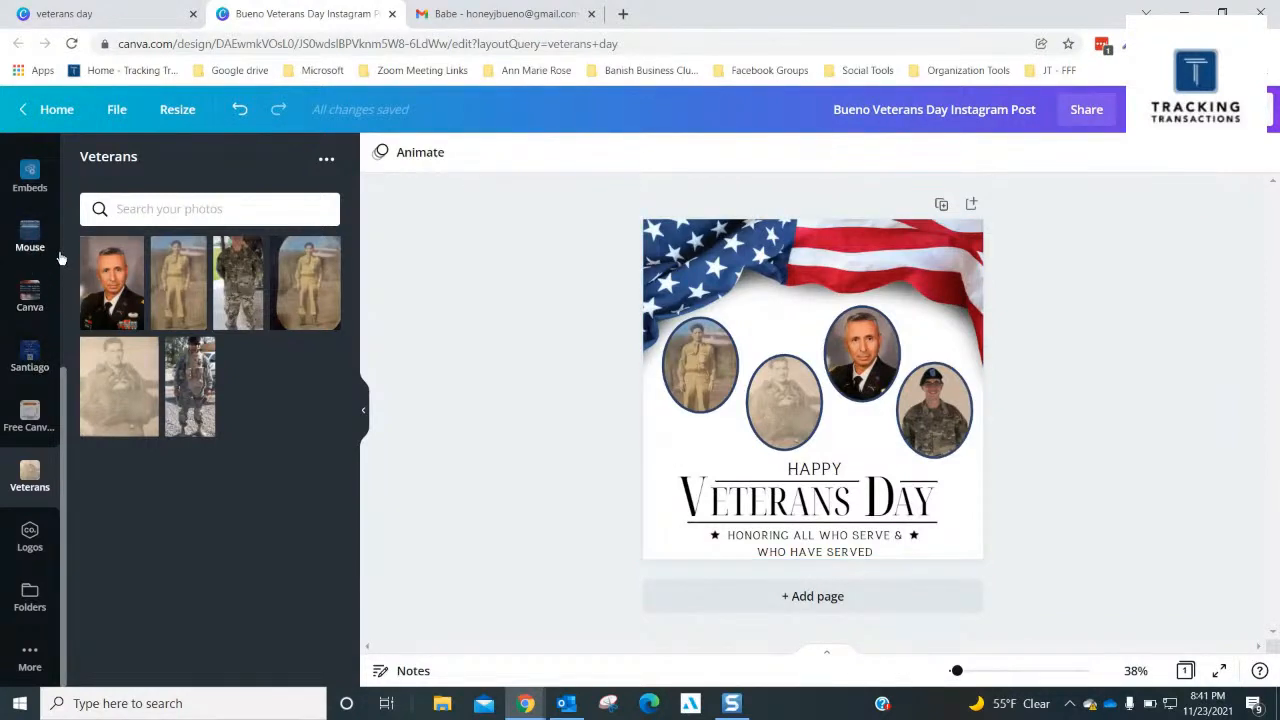
# - Browse the text options and look through the ready-made font combinations
pyautogui.scroll(3, 44, 250)
pyautogui.scroll(3, 44, 250)
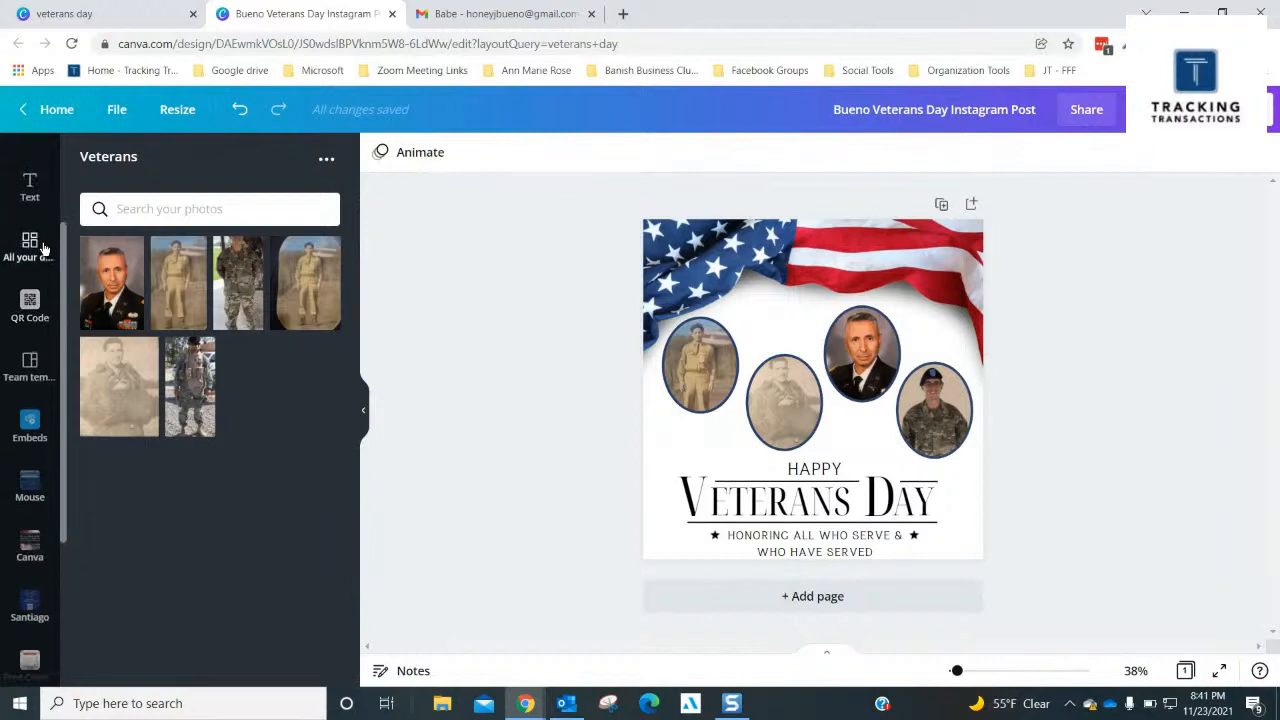
pyautogui.click(43, 289)
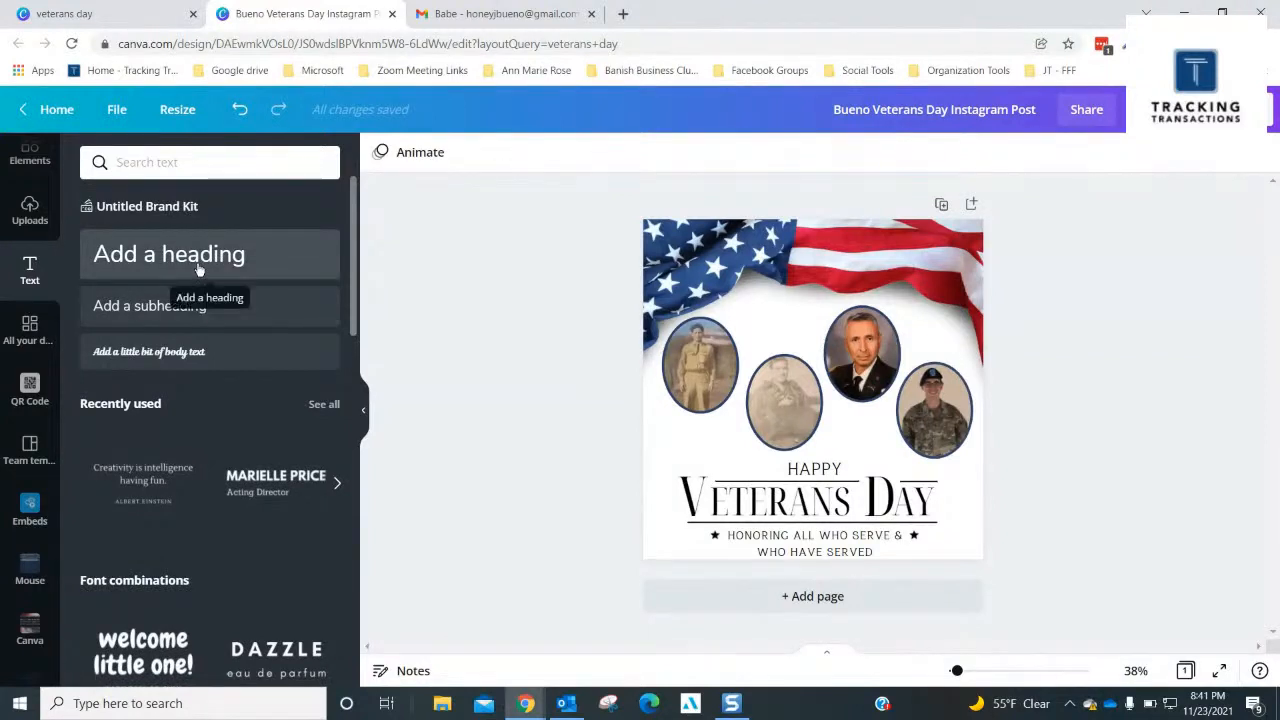
pyautogui.scroll(-3, 200, 333)
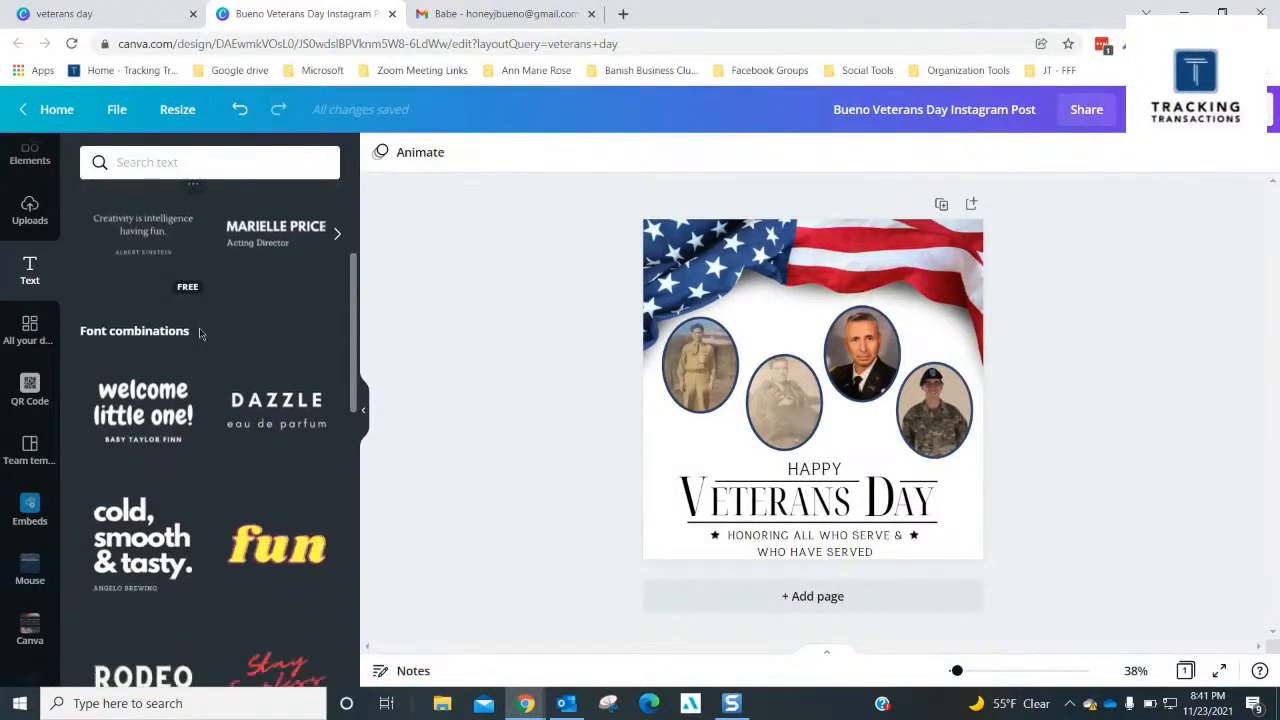
pyautogui.scroll(-5, 200, 335)
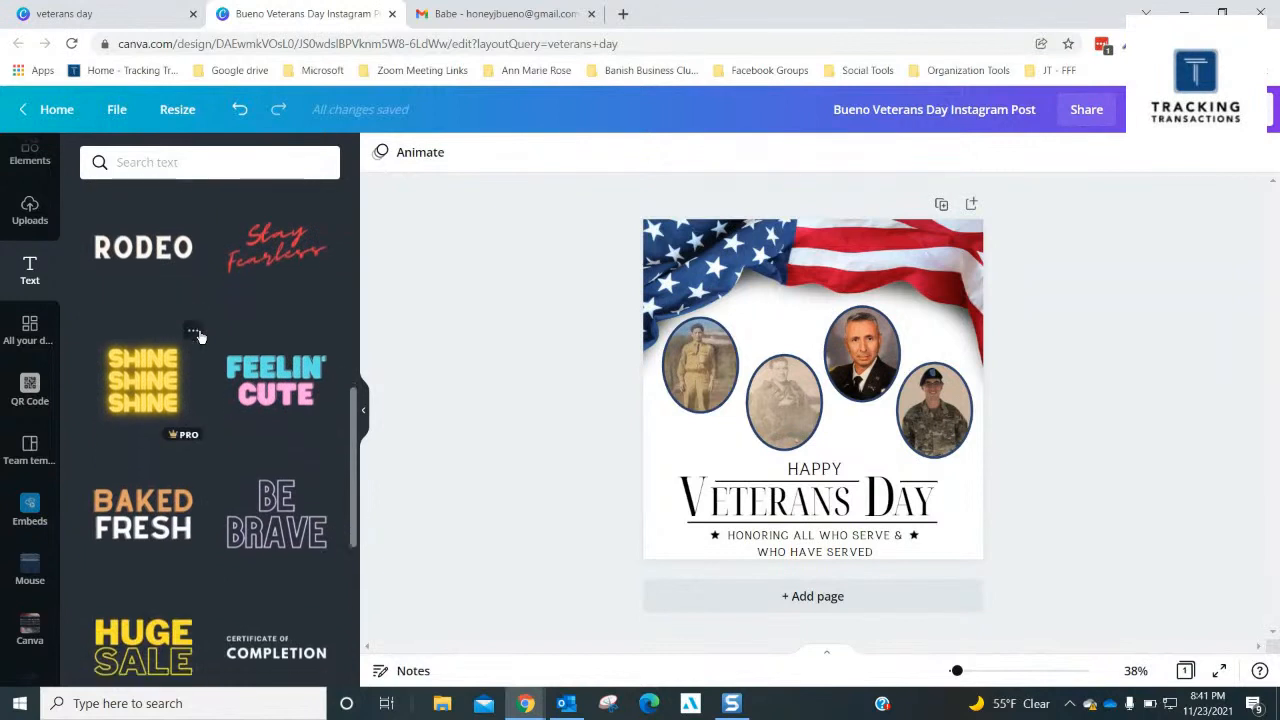
pyautogui.scroll(-3, 199, 337)
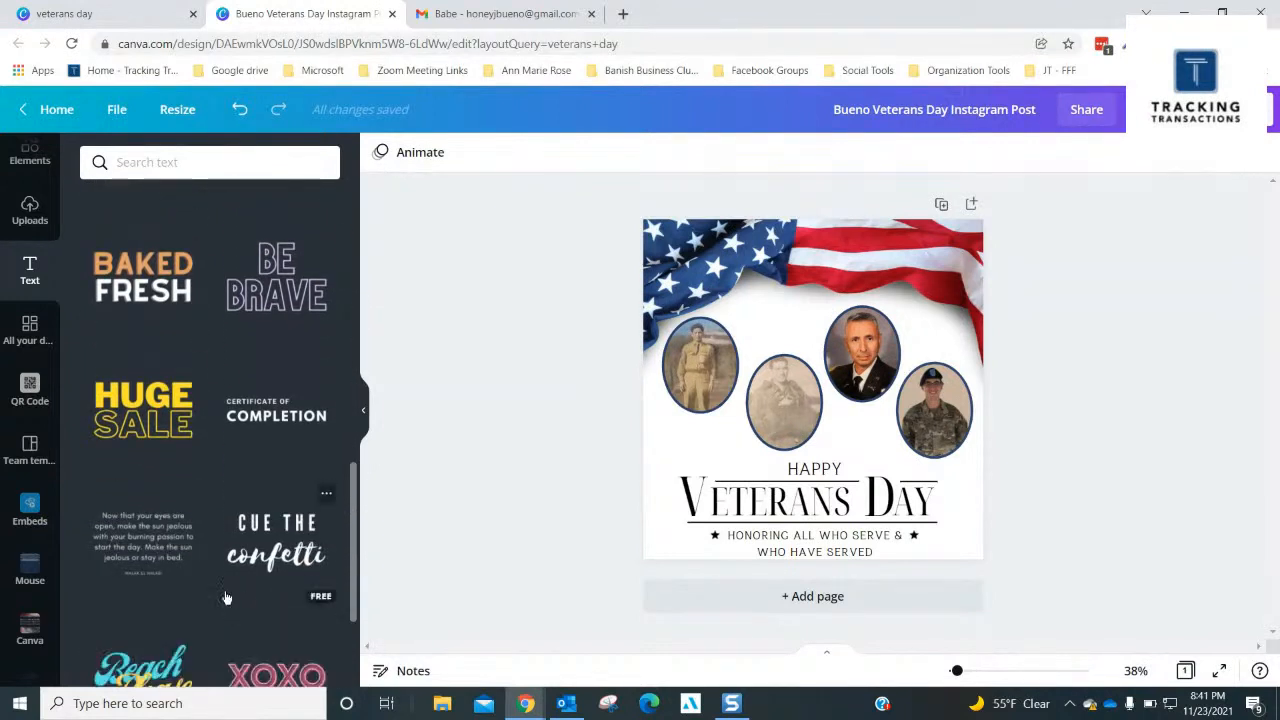
pyautogui.scroll(-2, 226, 597)
pyautogui.scroll(5, 226, 597)
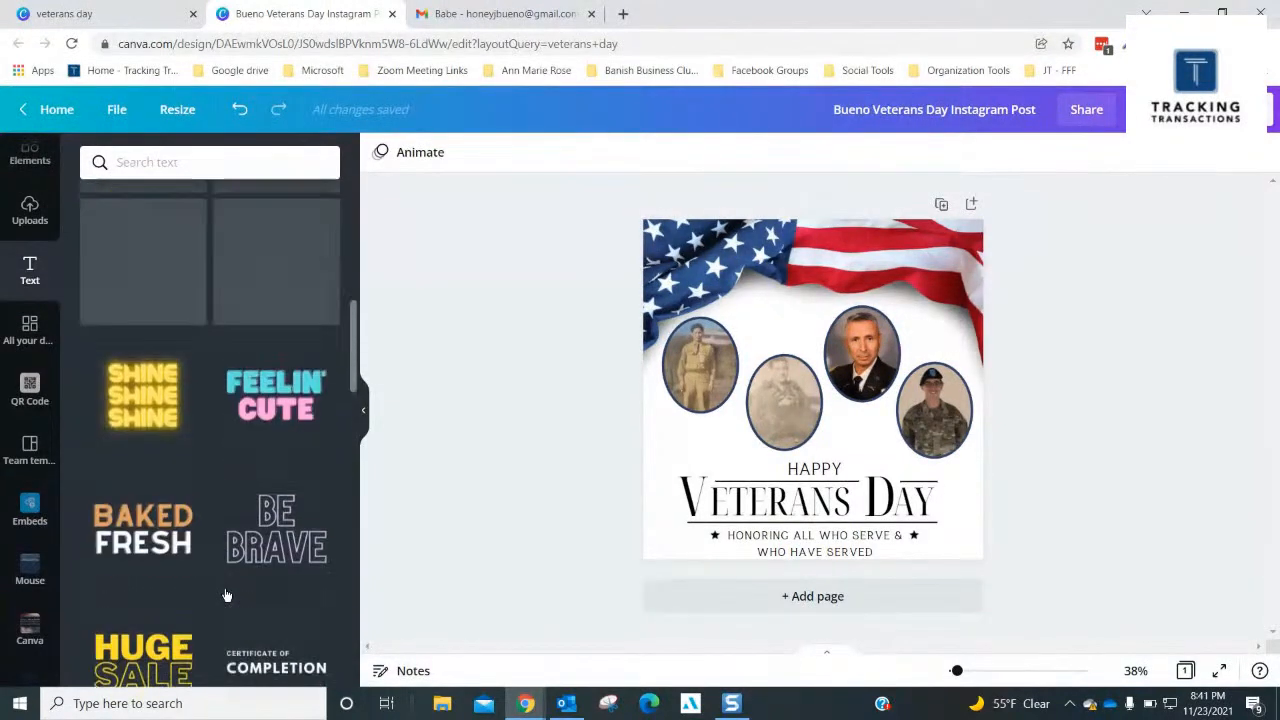
pyautogui.scroll(10, 227, 596)
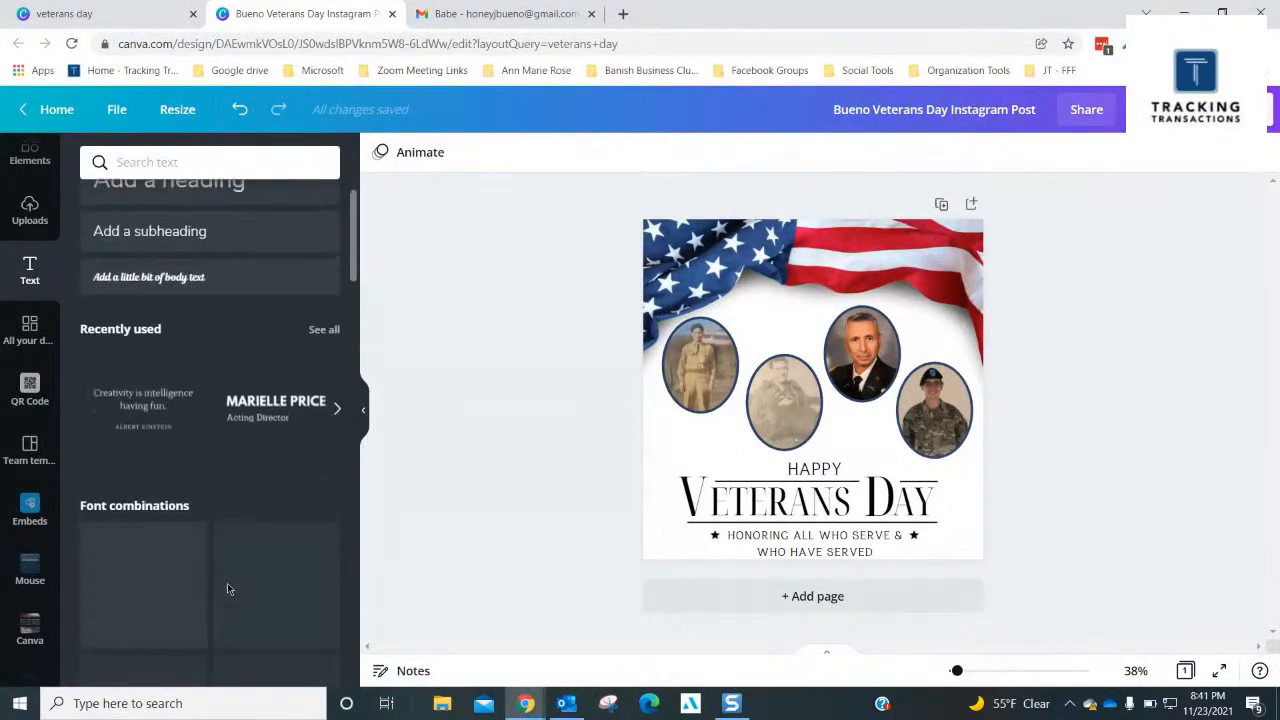
pyautogui.scroll(2, 227, 589)
# - Add a heading below the first oval portrait and replace its placeholder text with the rank T/4 and the veteran's full name
pyautogui.click(192, 254)
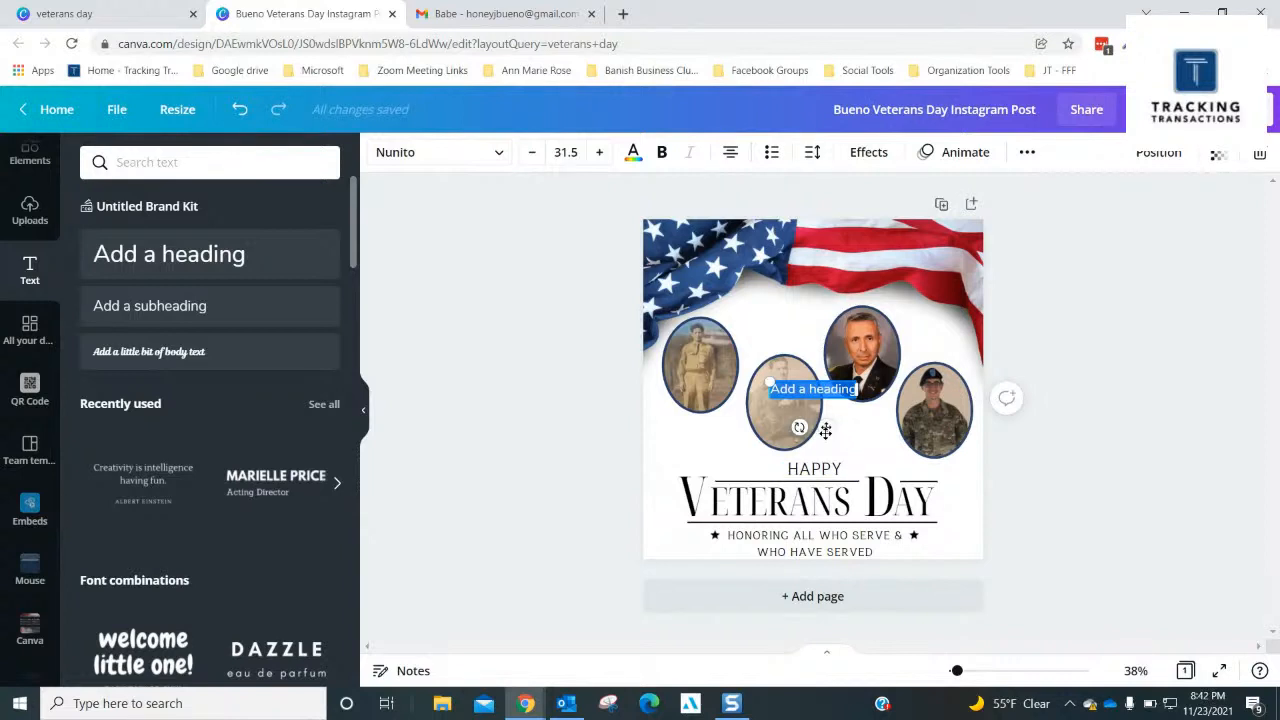
pyautogui.moveTo(822, 427); pyautogui.dragTo(705, 476)
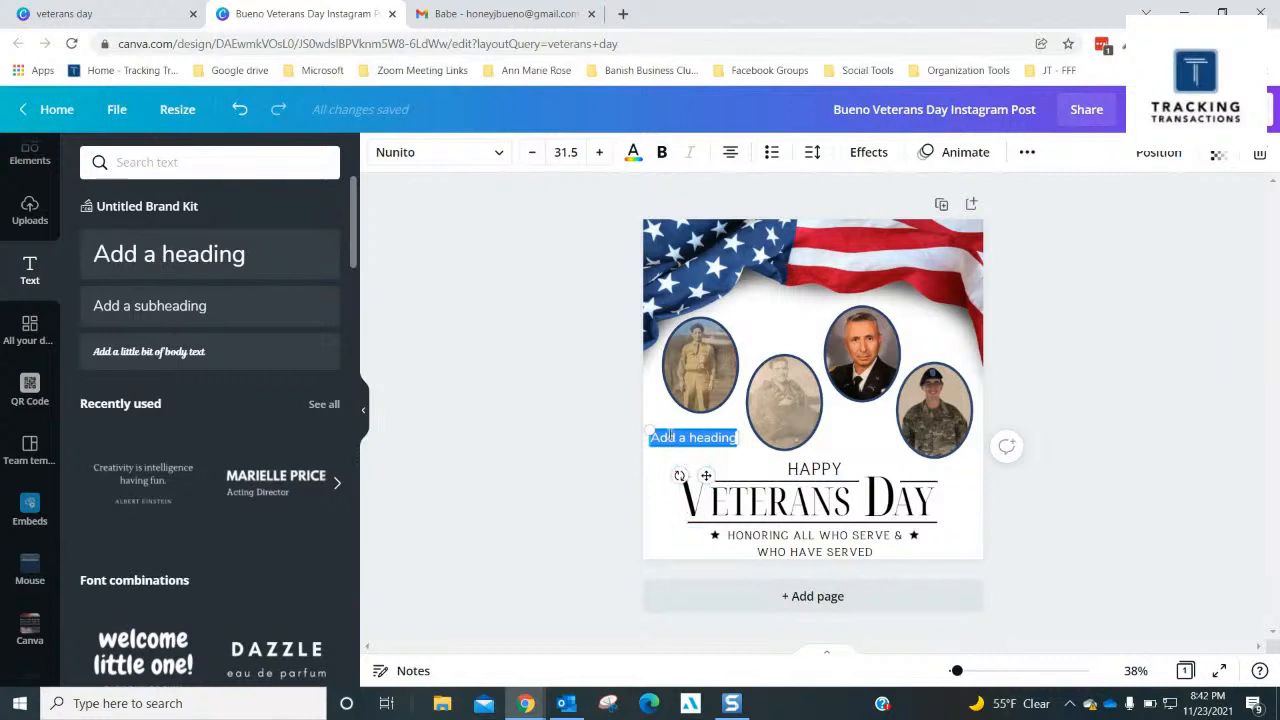
pyautogui.click(670, 437)
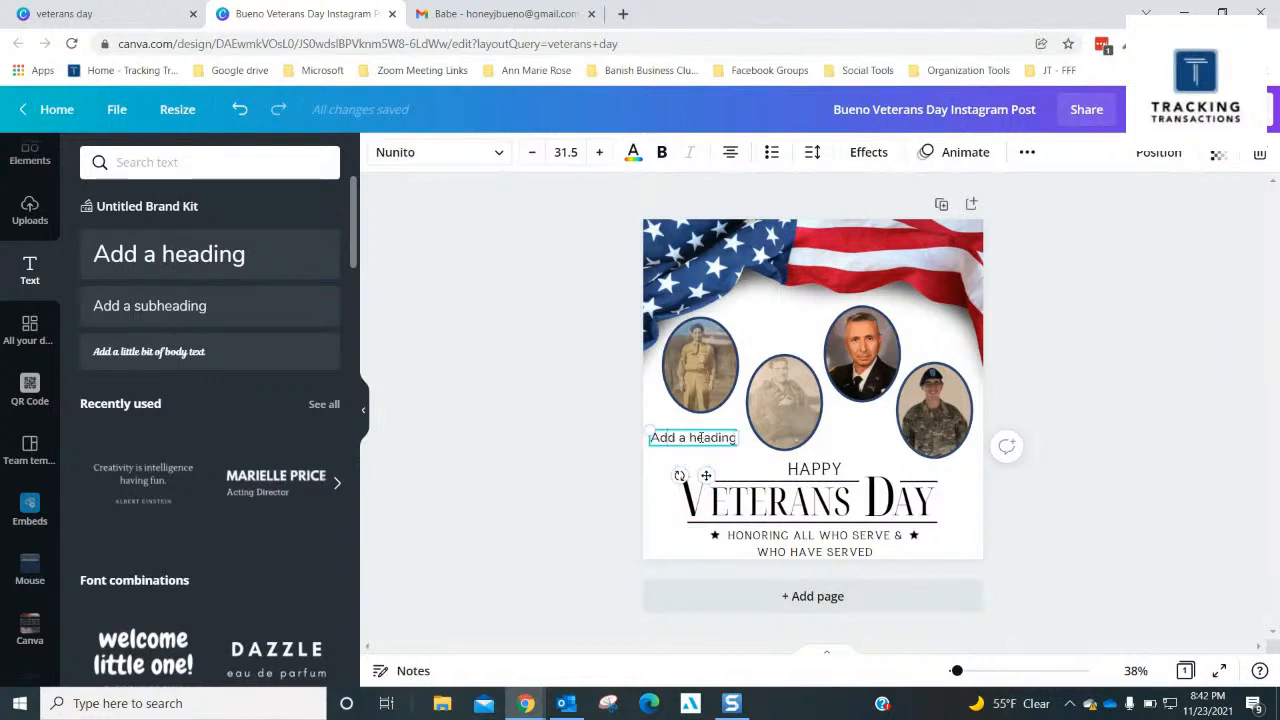
pyautogui.hotkey('ctrl', 'a')
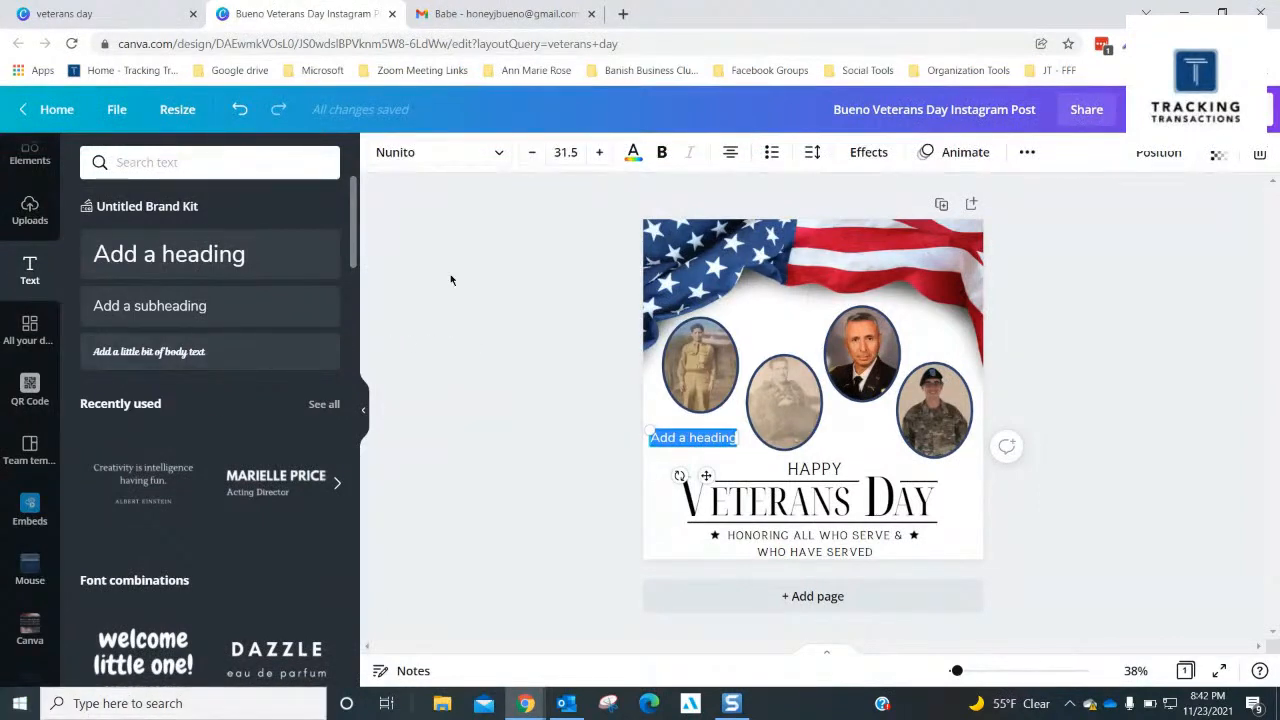
pyautogui.press('BackSpace')
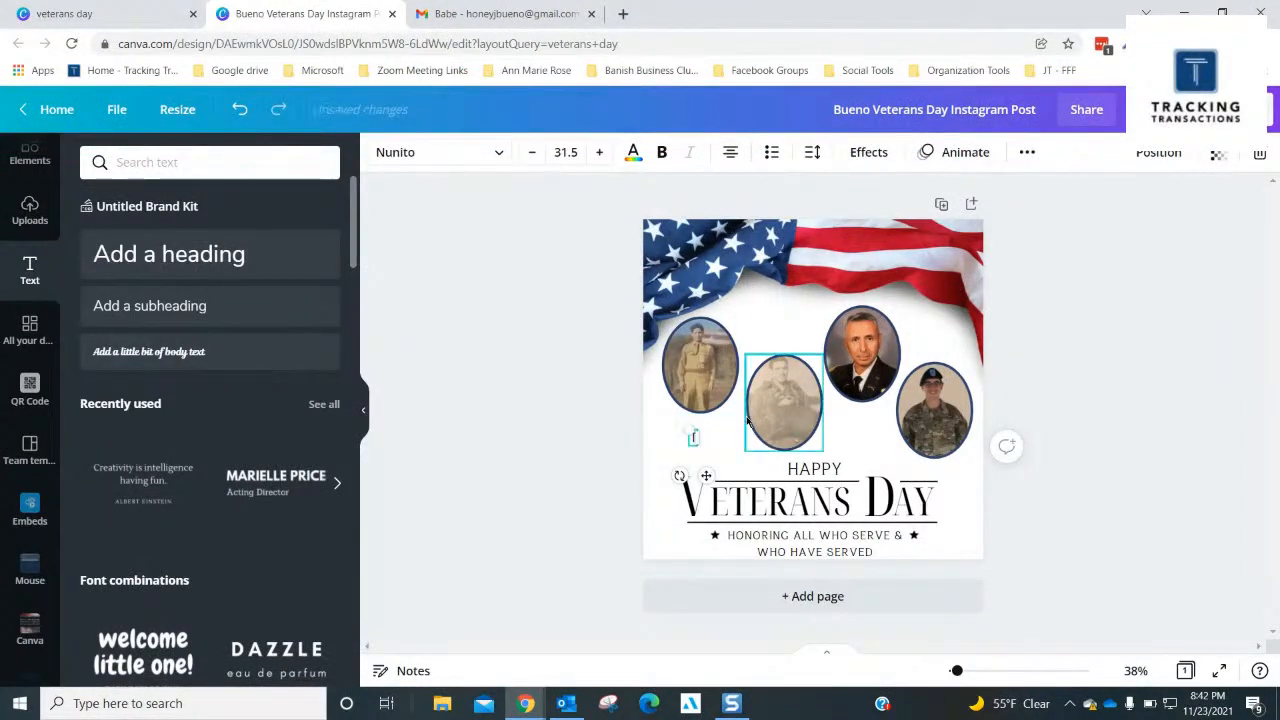
pyautogui.write('1')
pyautogui.write('/4')
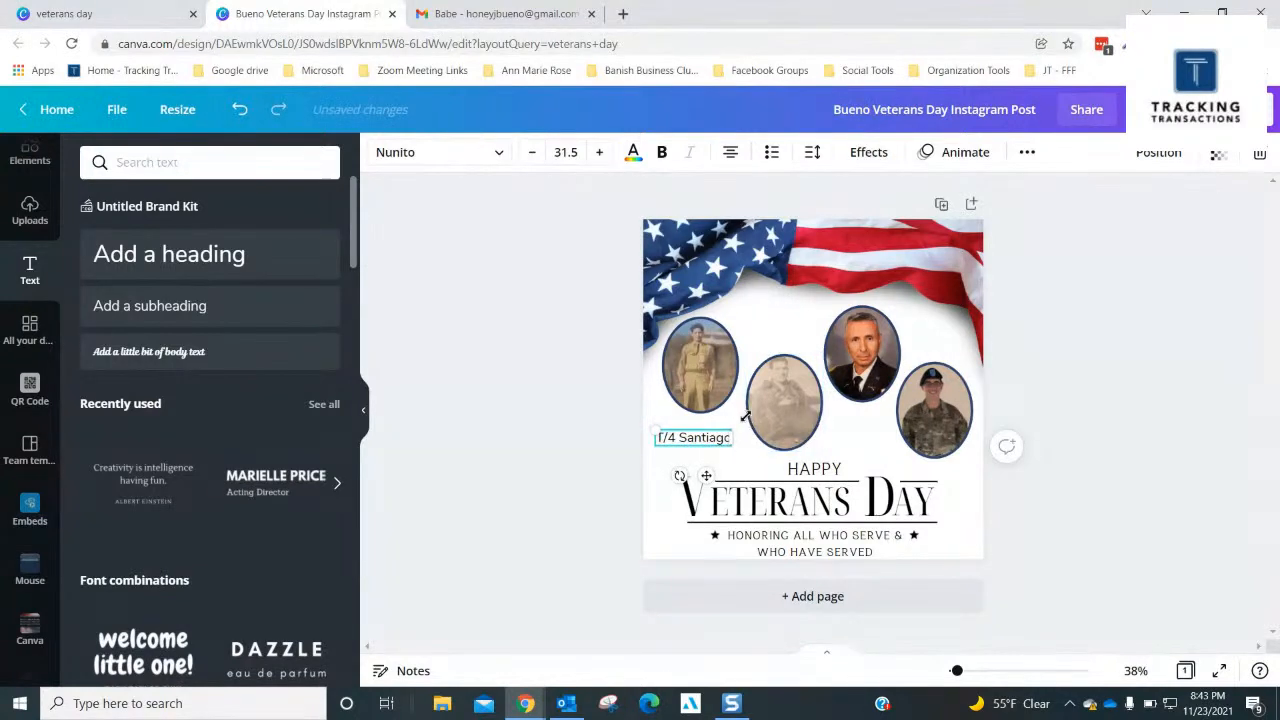
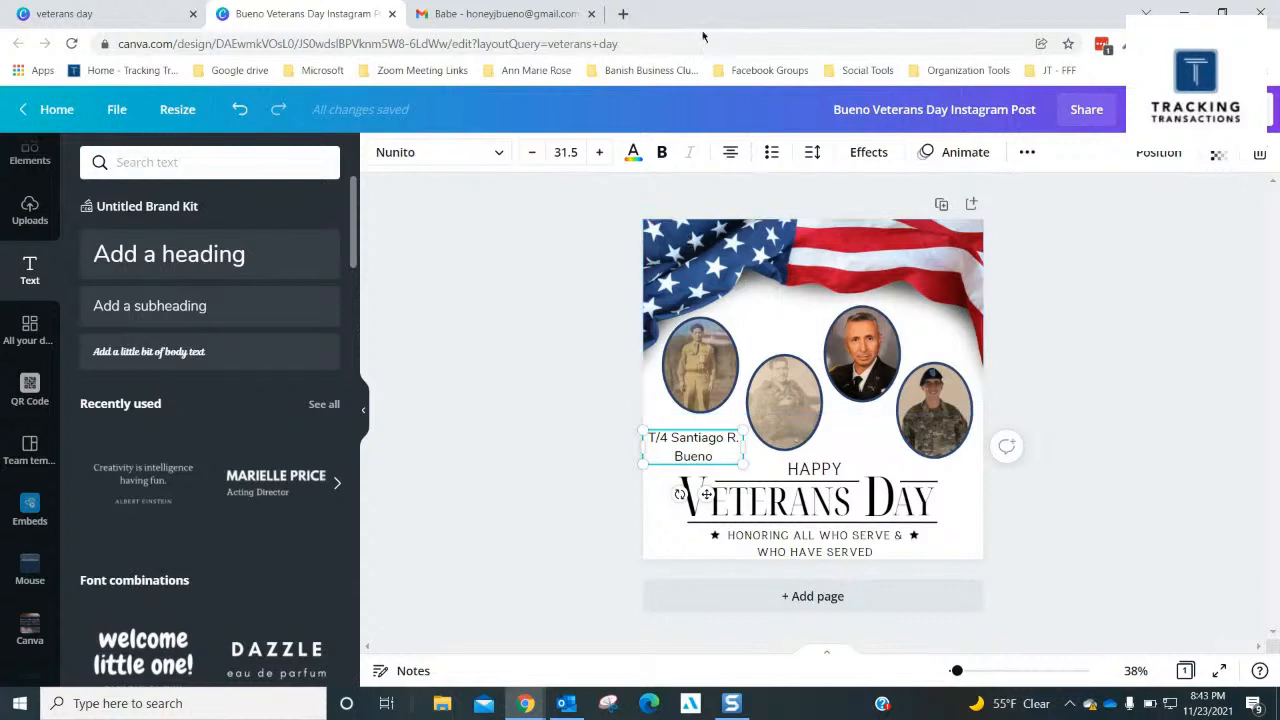
# - Apply the Curve text effect to the name caption and set its curve to -59 so it bends beneath the portrait
pyautogui.click(869, 152)
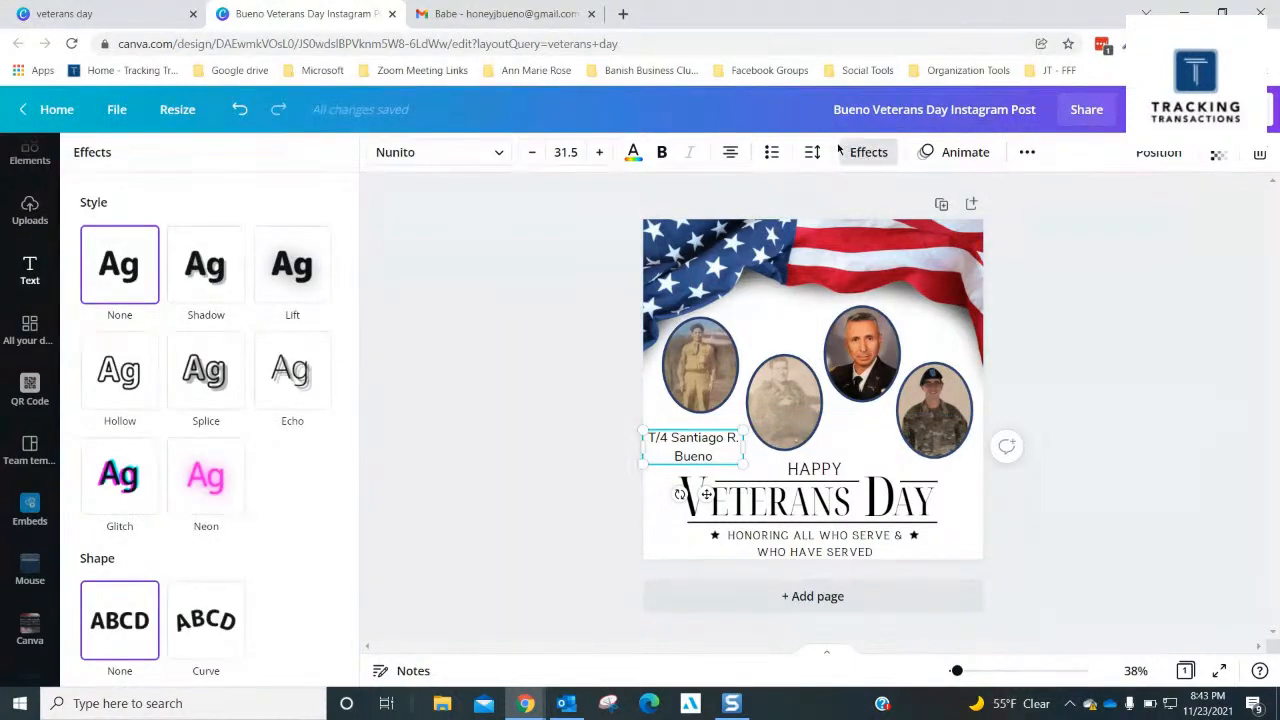
pyautogui.click(222, 632)
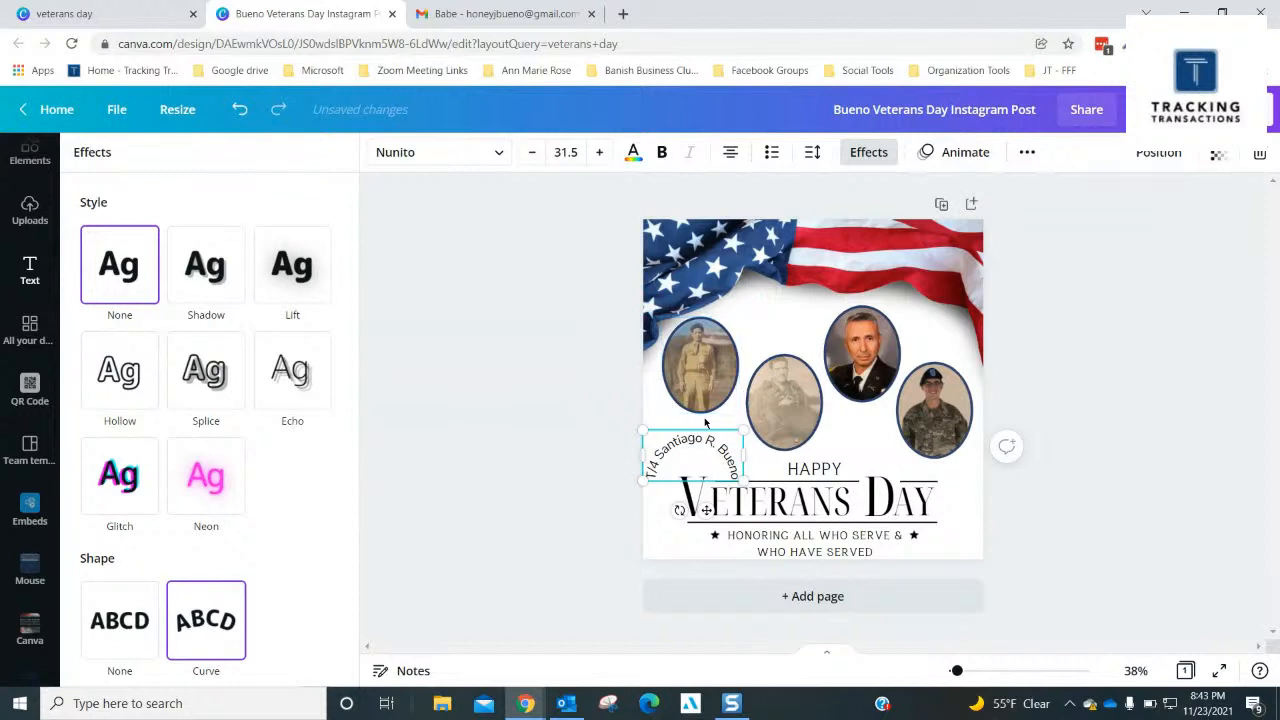
pyautogui.moveTo(718, 450); pyautogui.dragTo(719, 445)
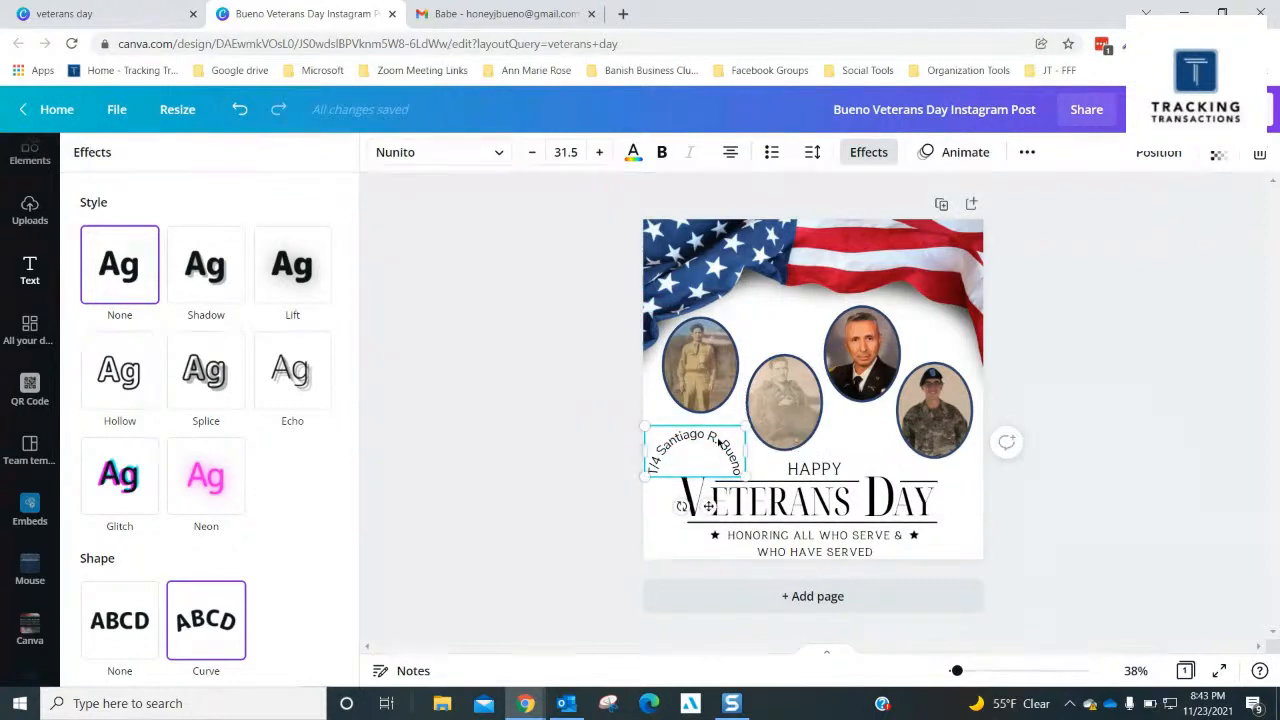
pyautogui.click(718, 442)
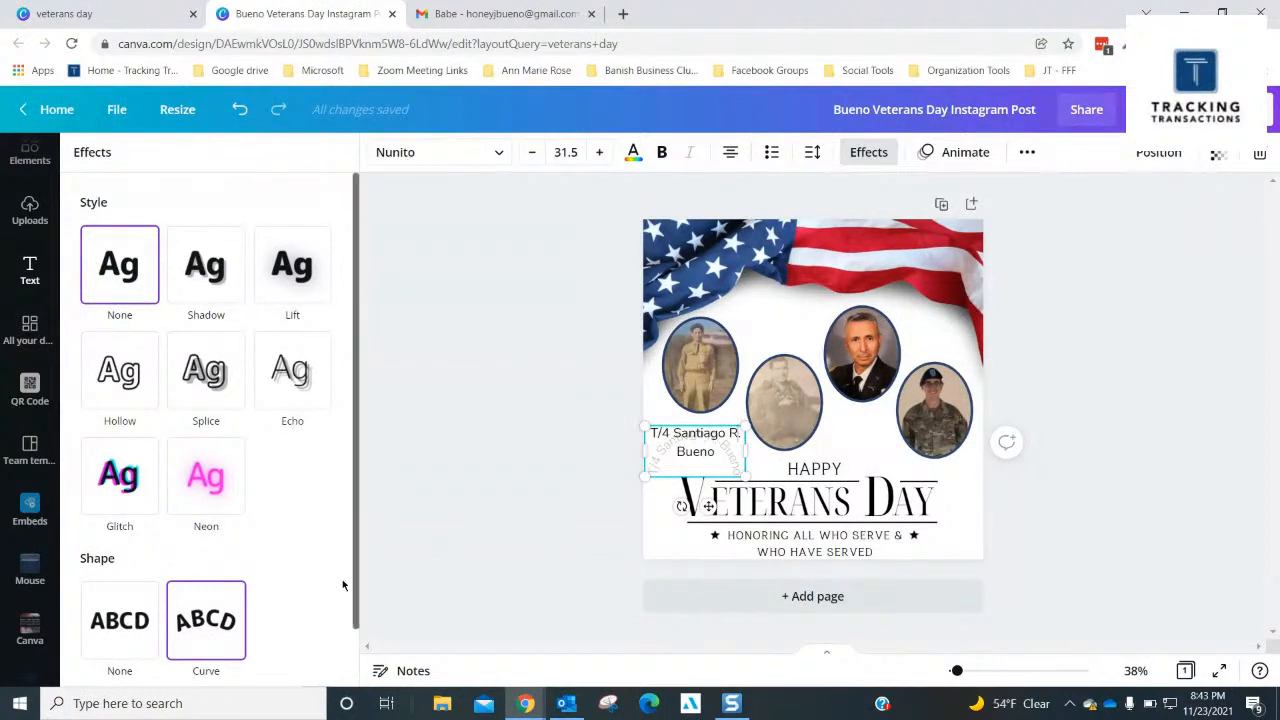
pyautogui.scroll(-2, 256, 630)
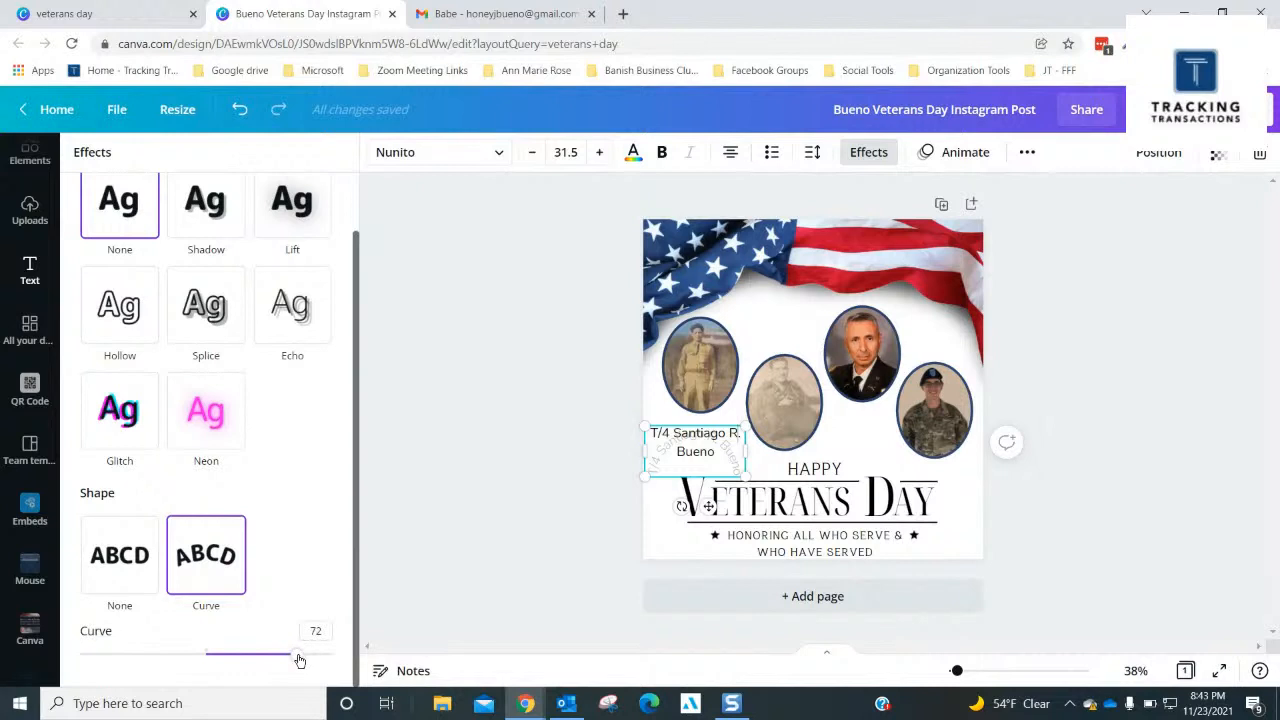
pyautogui.moveTo(299, 660); pyautogui.dragTo(127, 607)
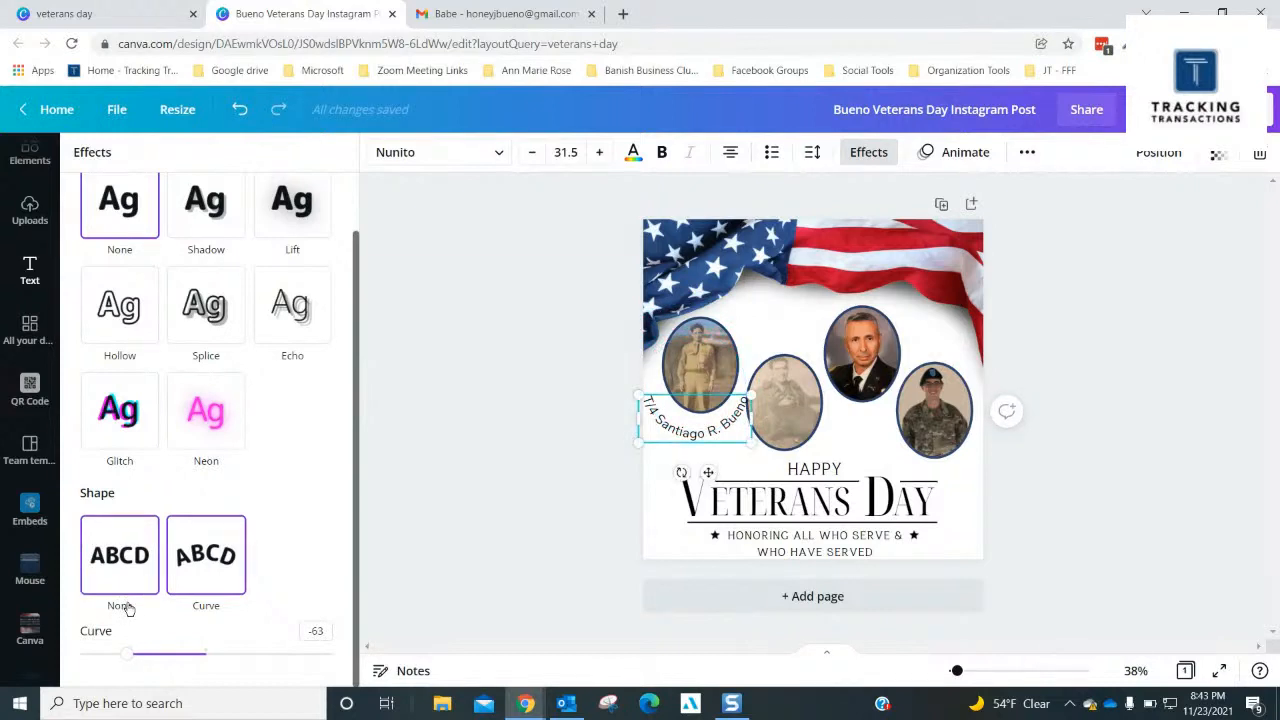
pyautogui.click(316, 631)
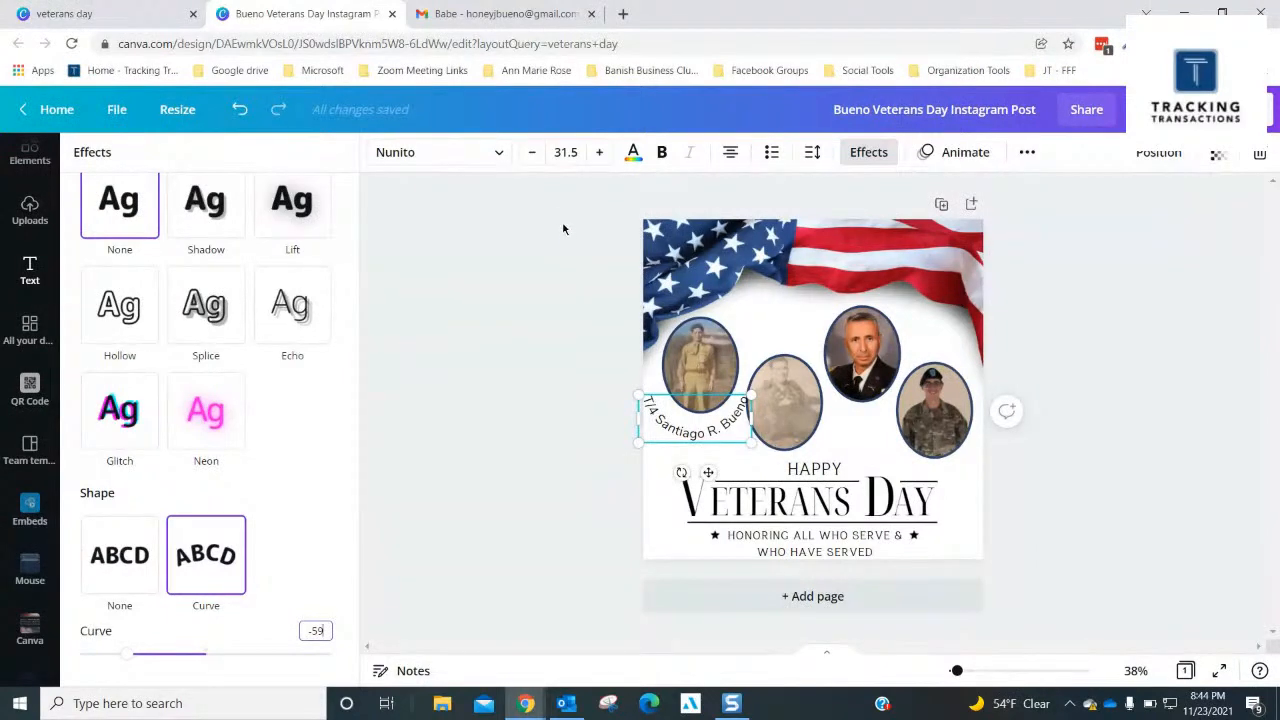
# - Reduce the curved caption's font size to 25.5 and move it up snugly against the first portrait's lower edge
pyautogui.click(533, 156)
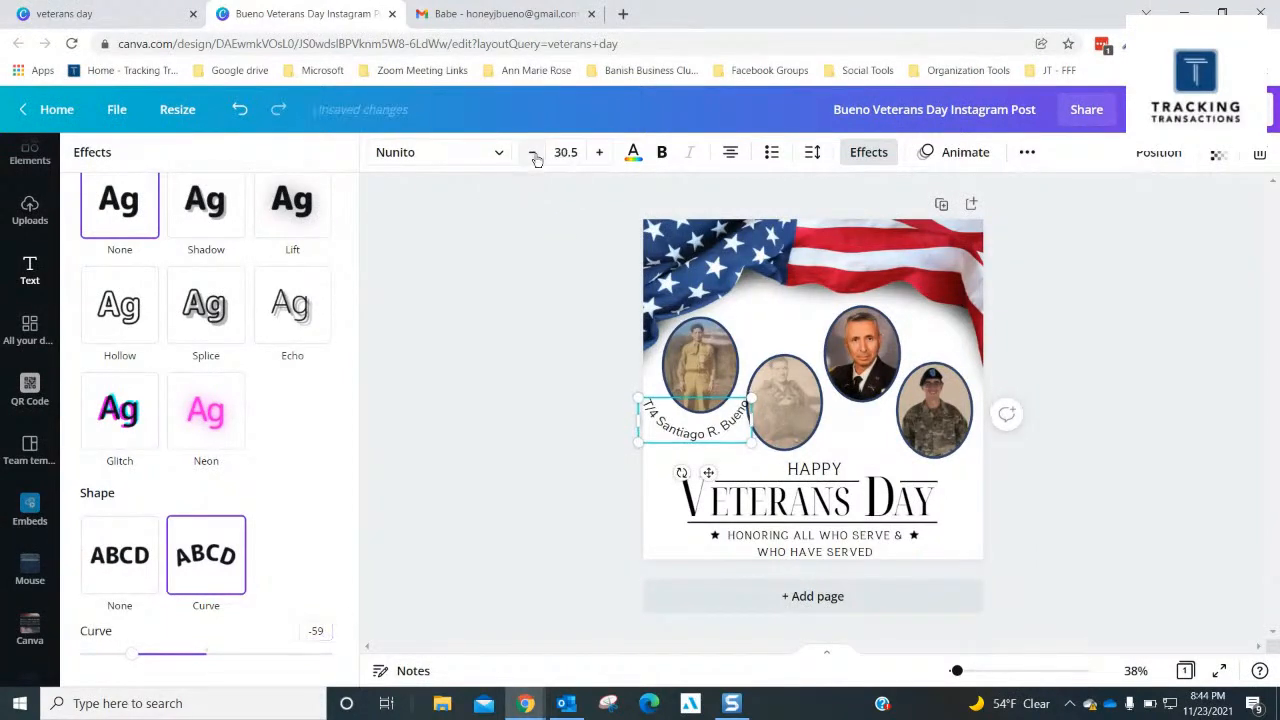
pyautogui.click(534, 156)
pyautogui.click(534, 156)
pyautogui.click(534, 156)
pyautogui.click(534, 156)
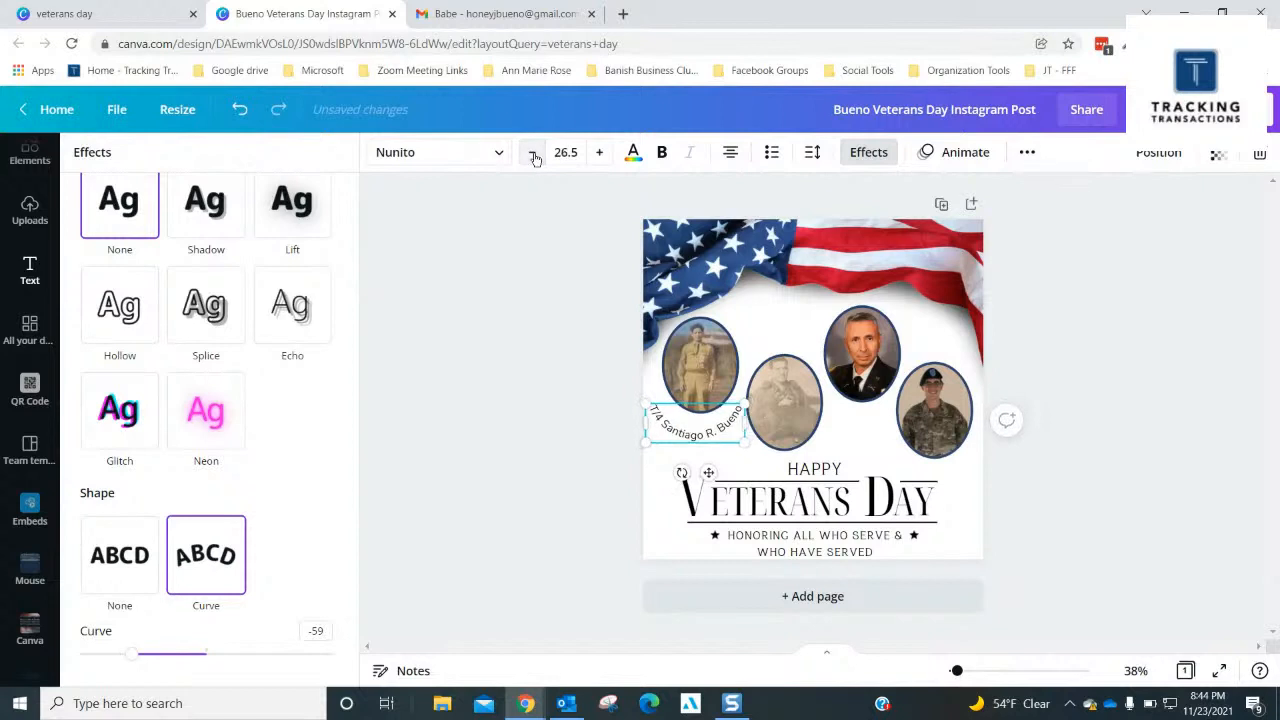
pyautogui.click(534, 156)
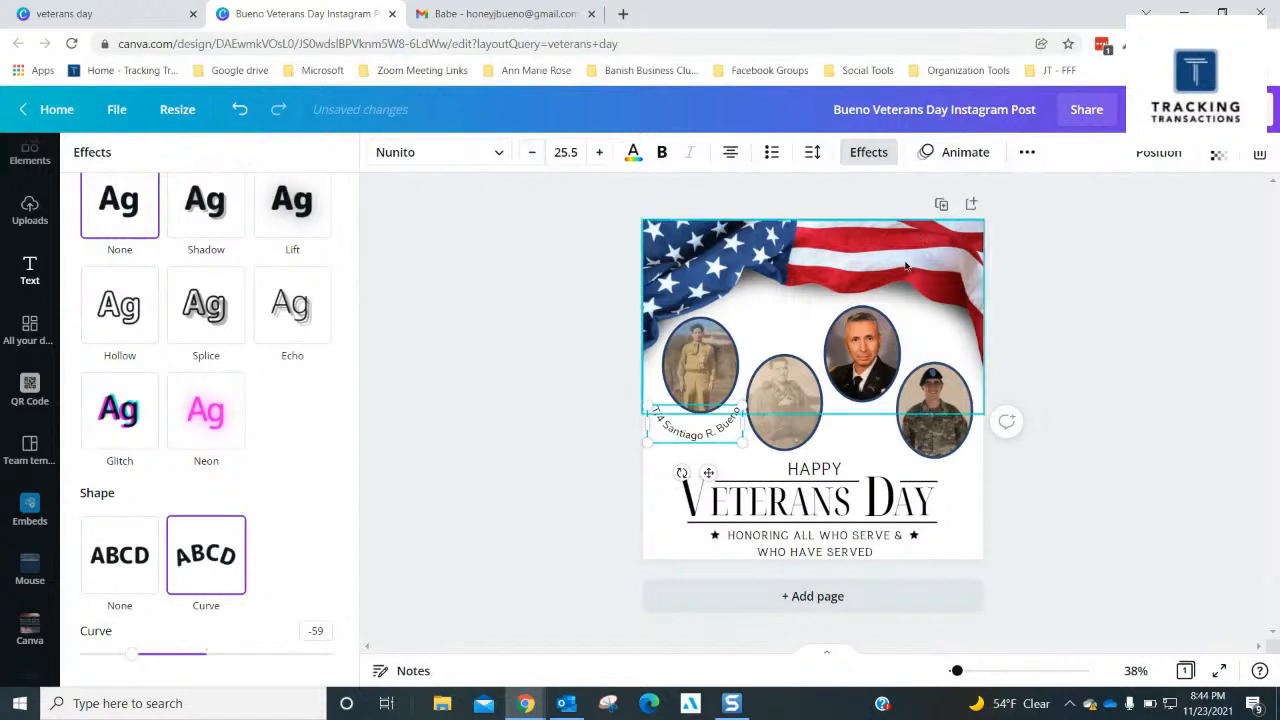
pyautogui.moveTo(725, 435); pyautogui.dragTo(724, 424)
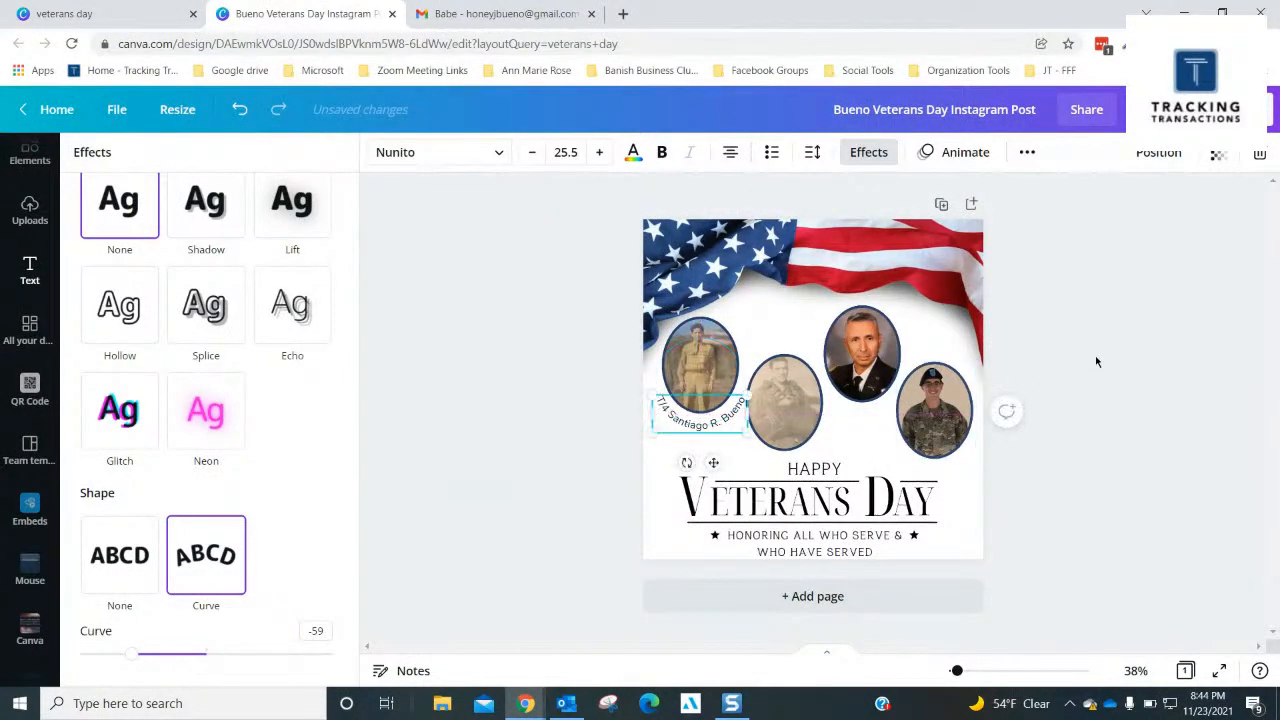
pyautogui.click(712, 427)
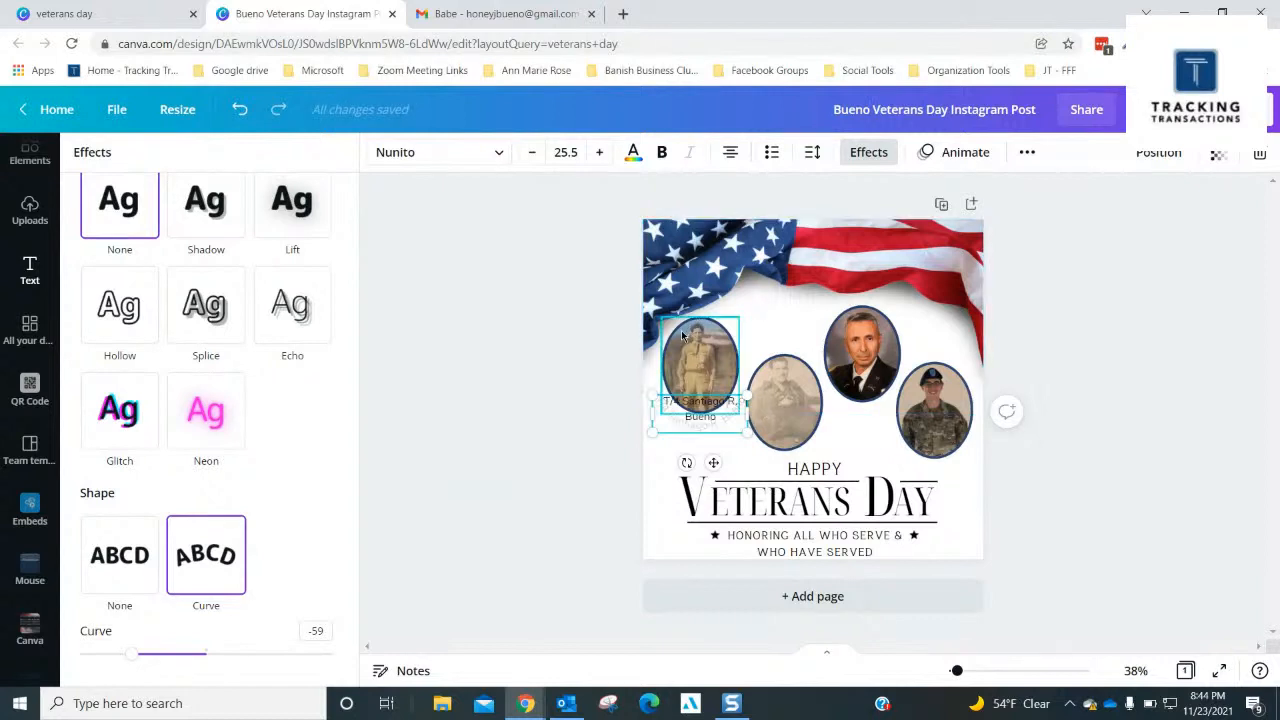
pyautogui.click(1130, 401)
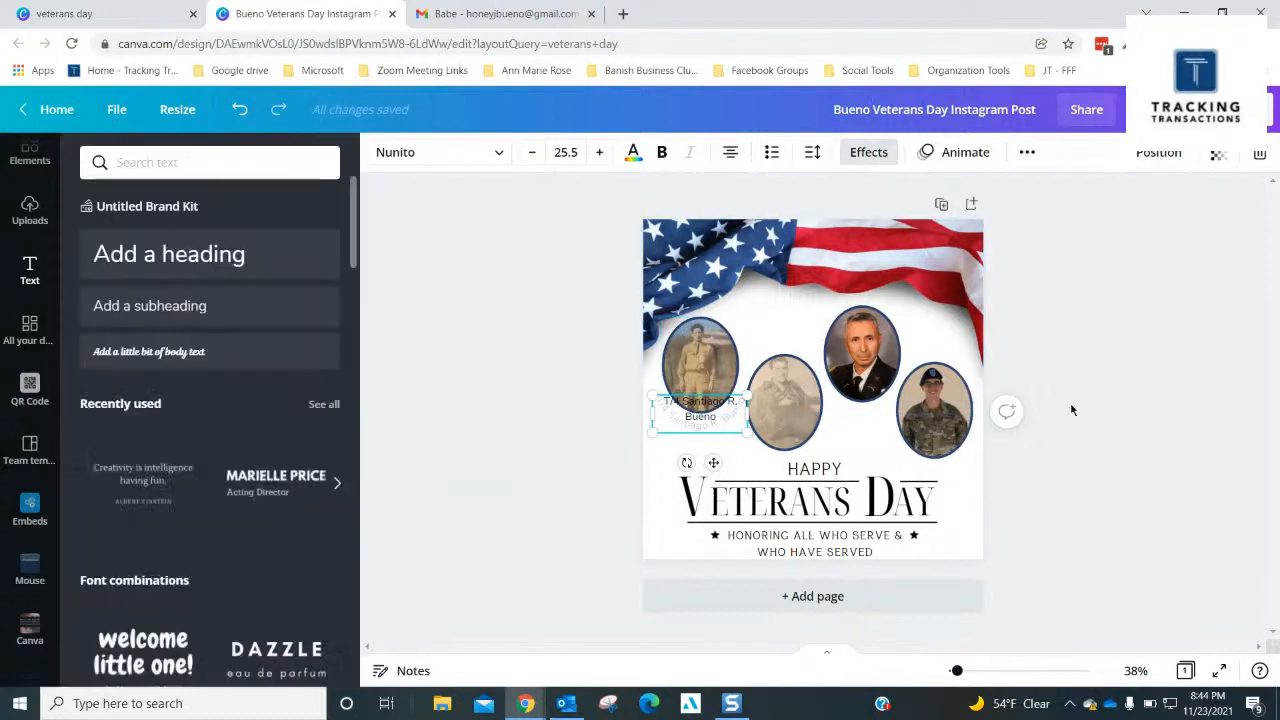
pyautogui.click(777, 329)
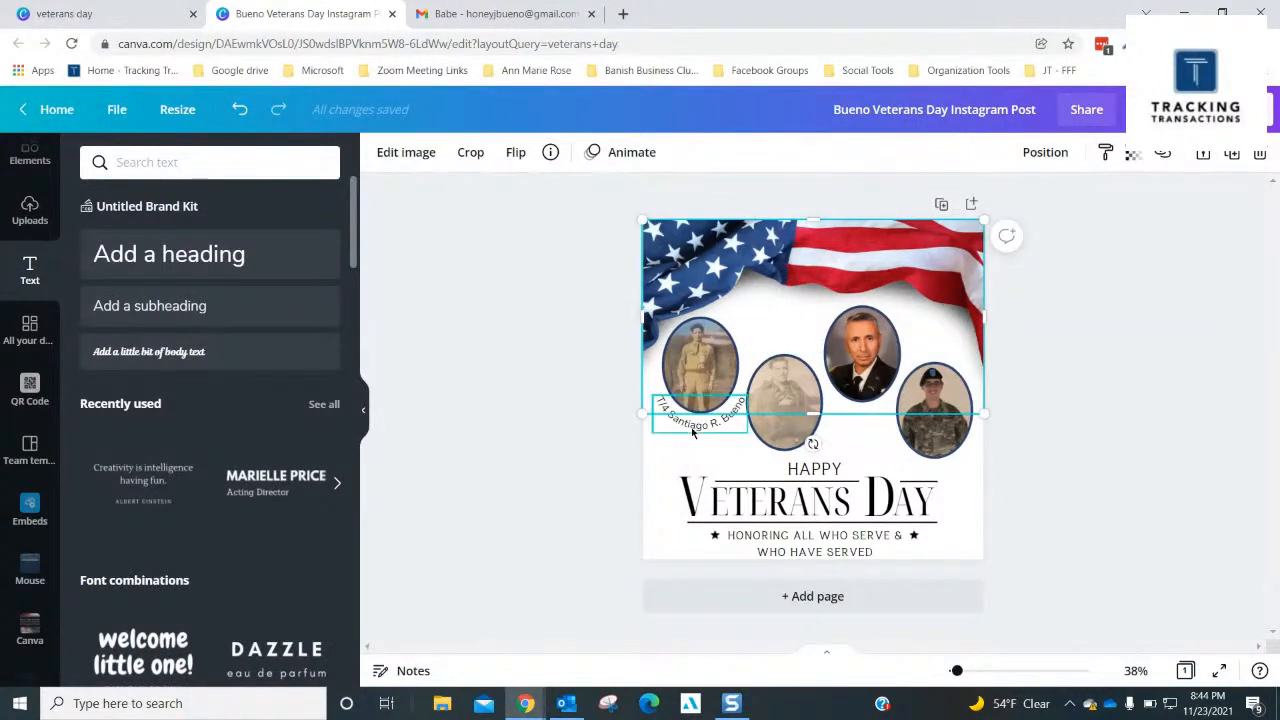
# - Make the curved name caption under the first portrait bold
pyautogui.click(692, 432)
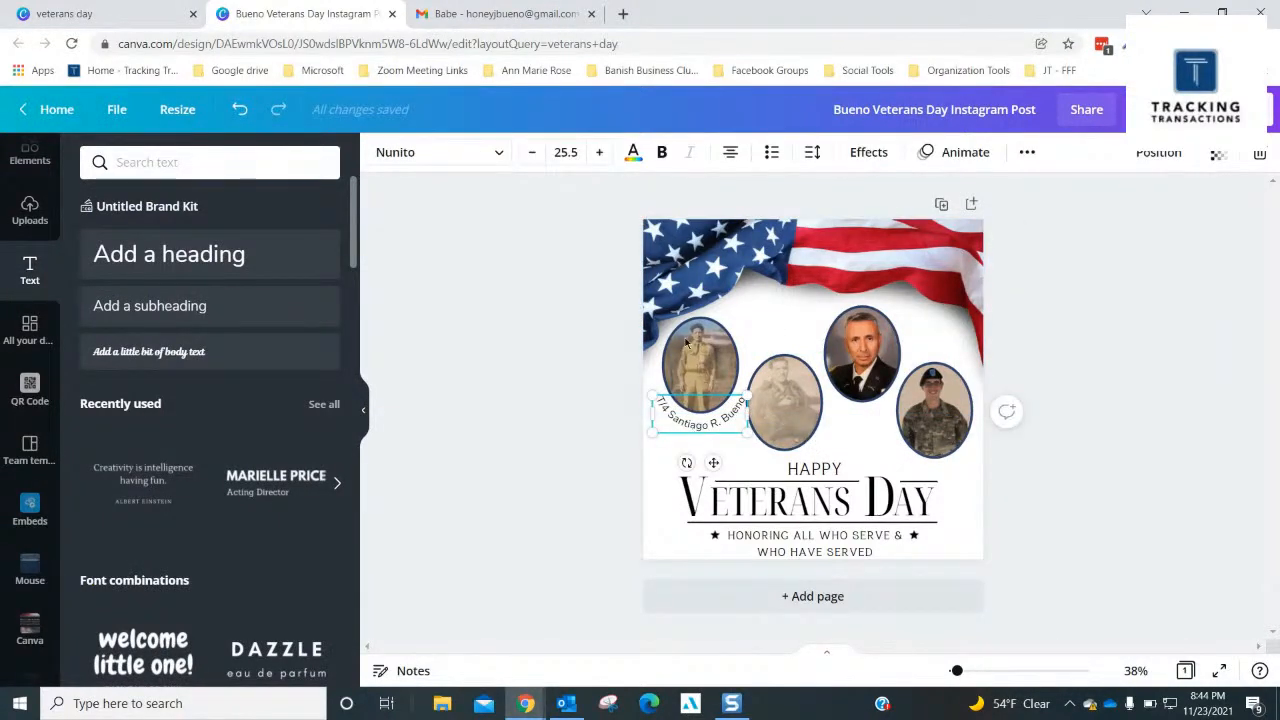
pyautogui.click(662, 152)
pyautogui.click(1008, 306)
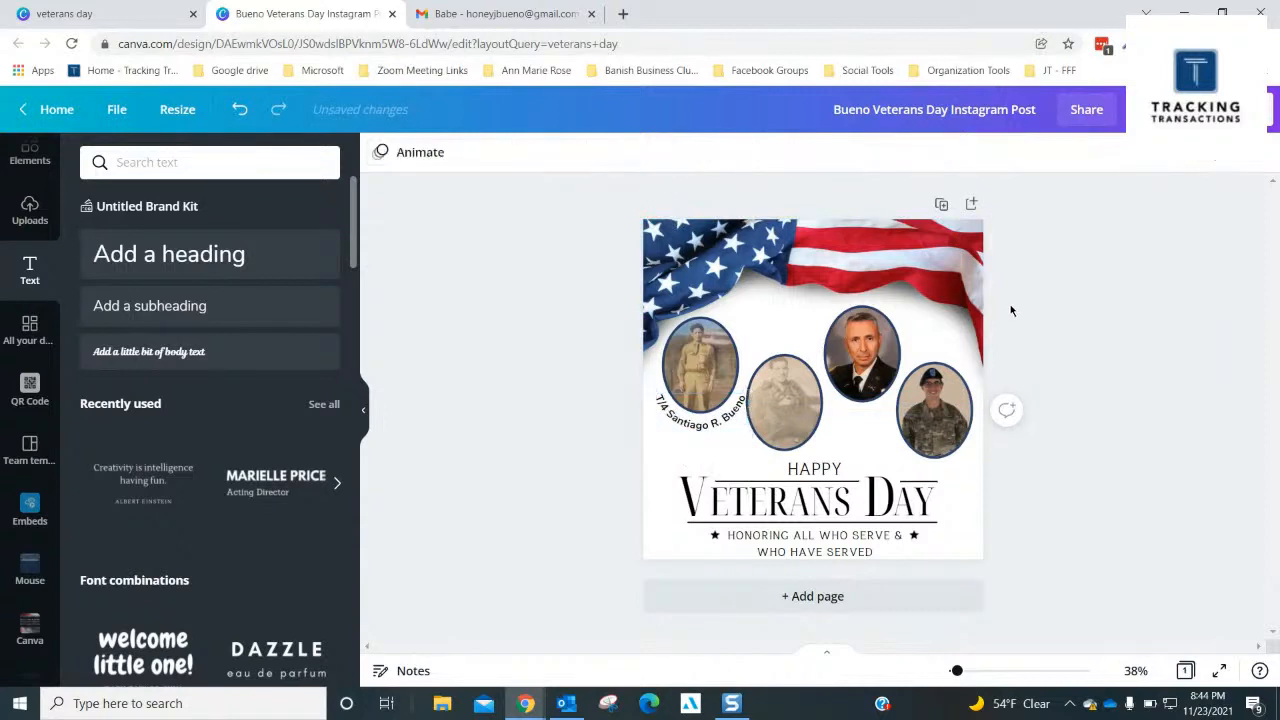
pyautogui.click(697, 428)
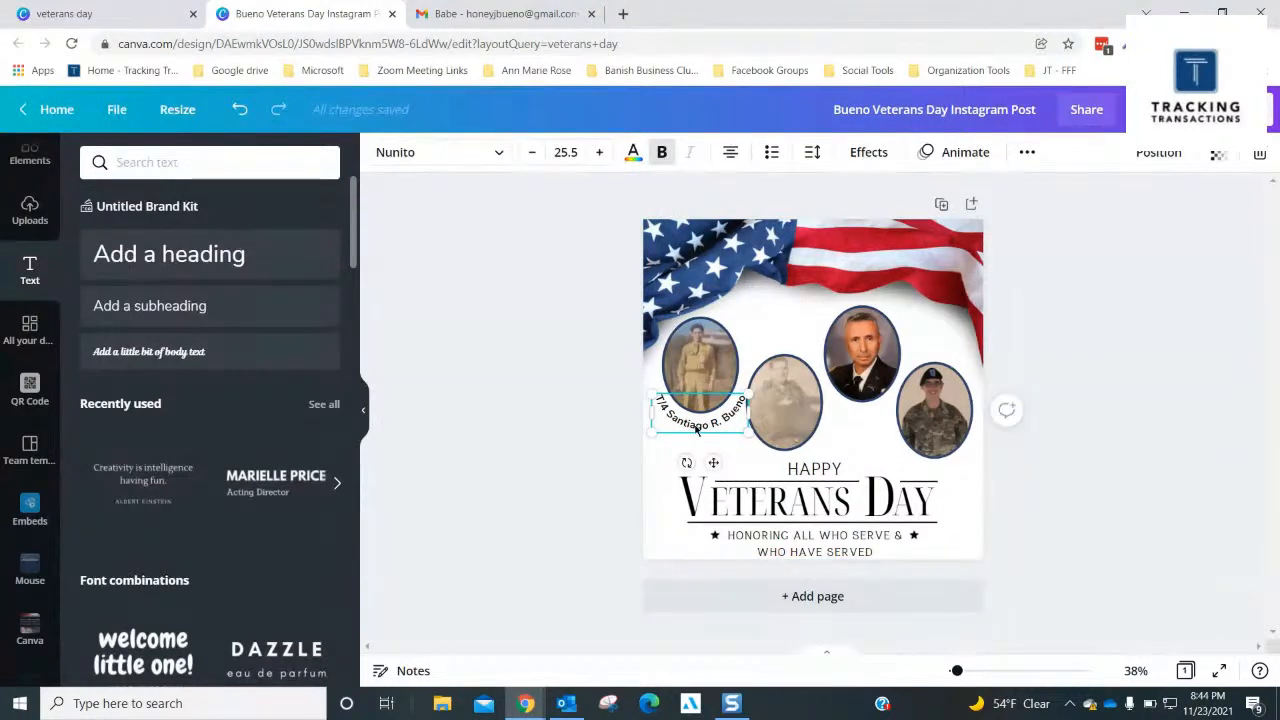
# - Duplicate the first portrait's curved caption, place the copy beneath the third portrait, and change its rank to LTC
pyautogui.hotkey('ctrl', 'd')
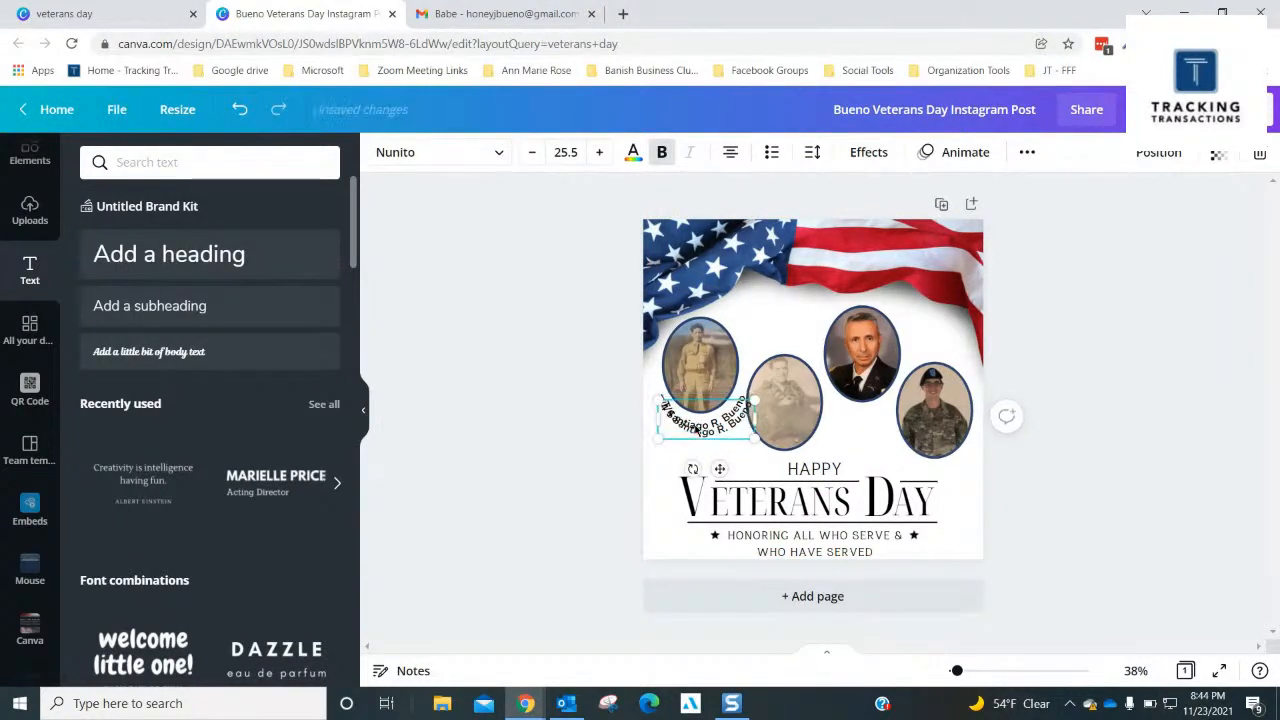
pyautogui.moveTo(697, 428); pyautogui.dragTo(851, 406)
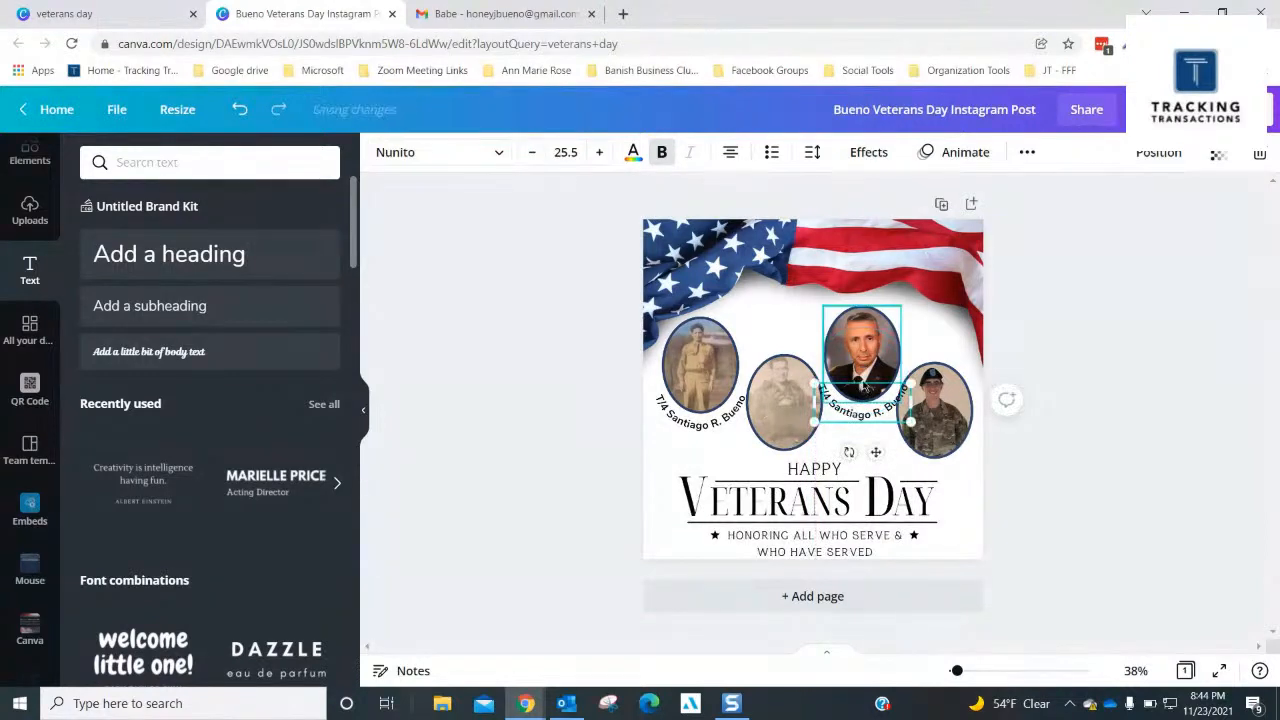
pyautogui.doubleClick(845, 408)
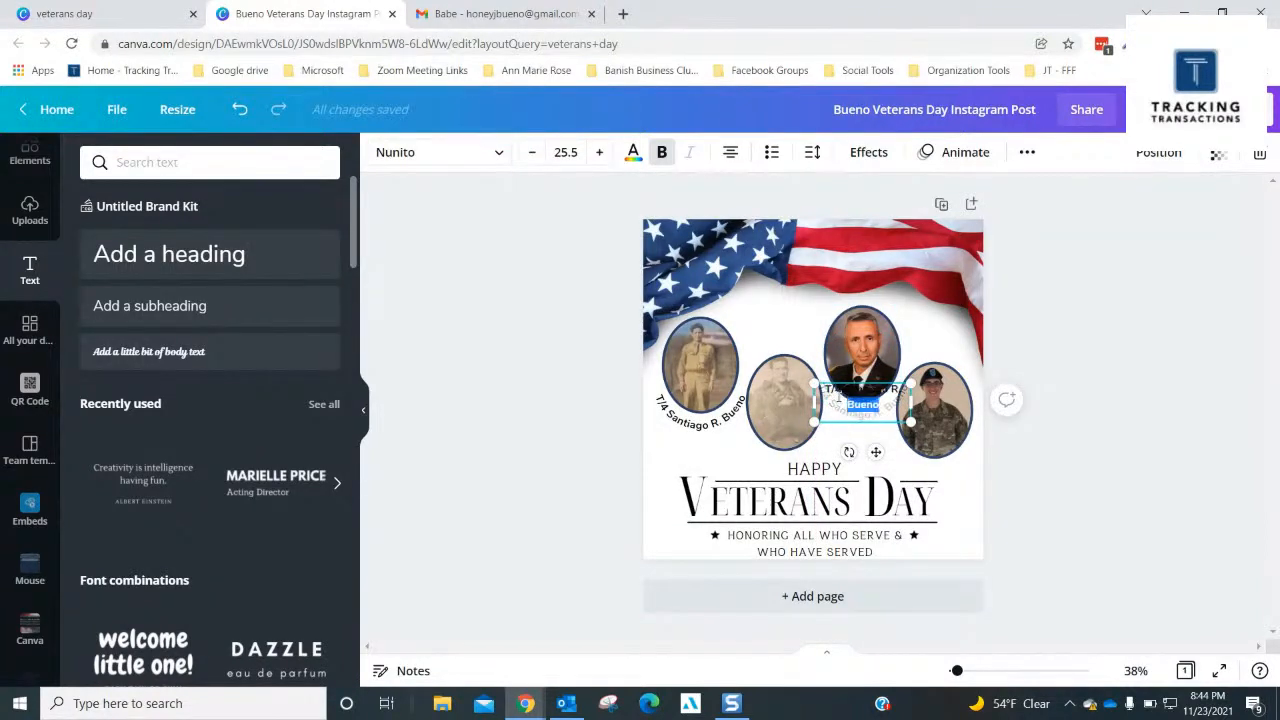
pyautogui.click(826, 392)
pyautogui.press('Delete')
pyautogui.press('Delete')
pyautogui.press('Delete')
pyautogui.press('Delete')
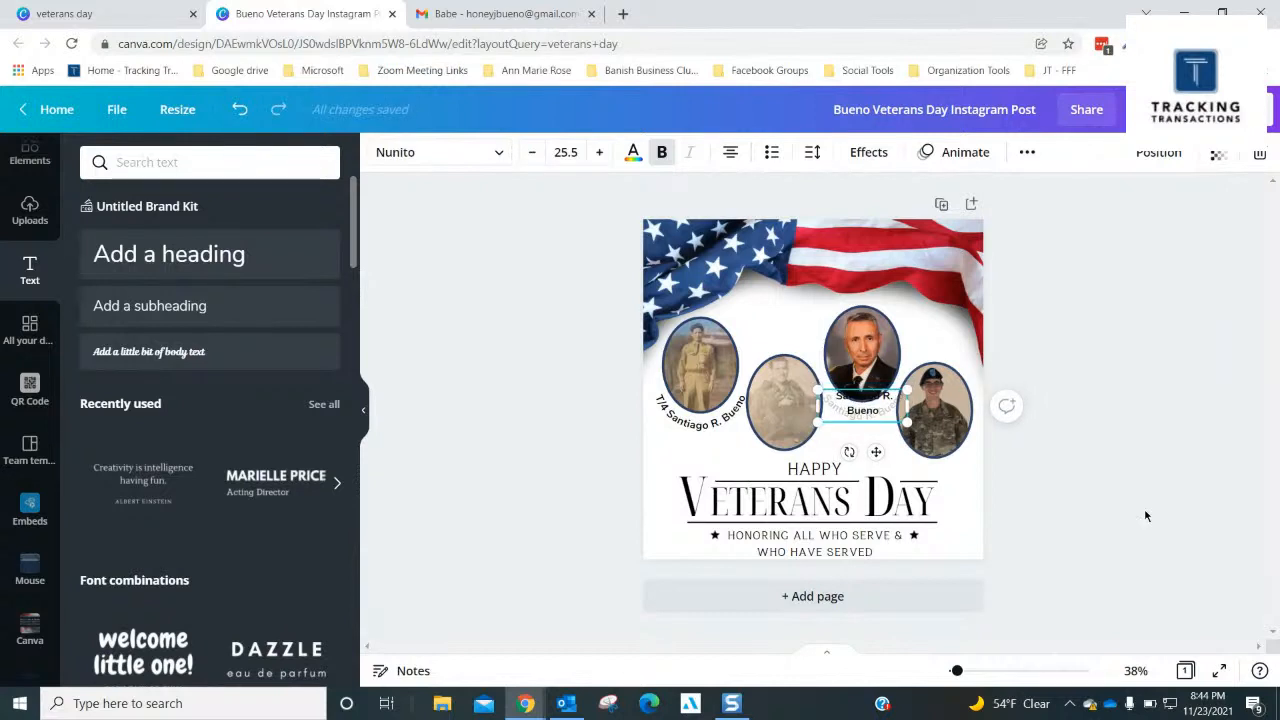
pyautogui.press('Delete')
pyautogui.press('Delete')
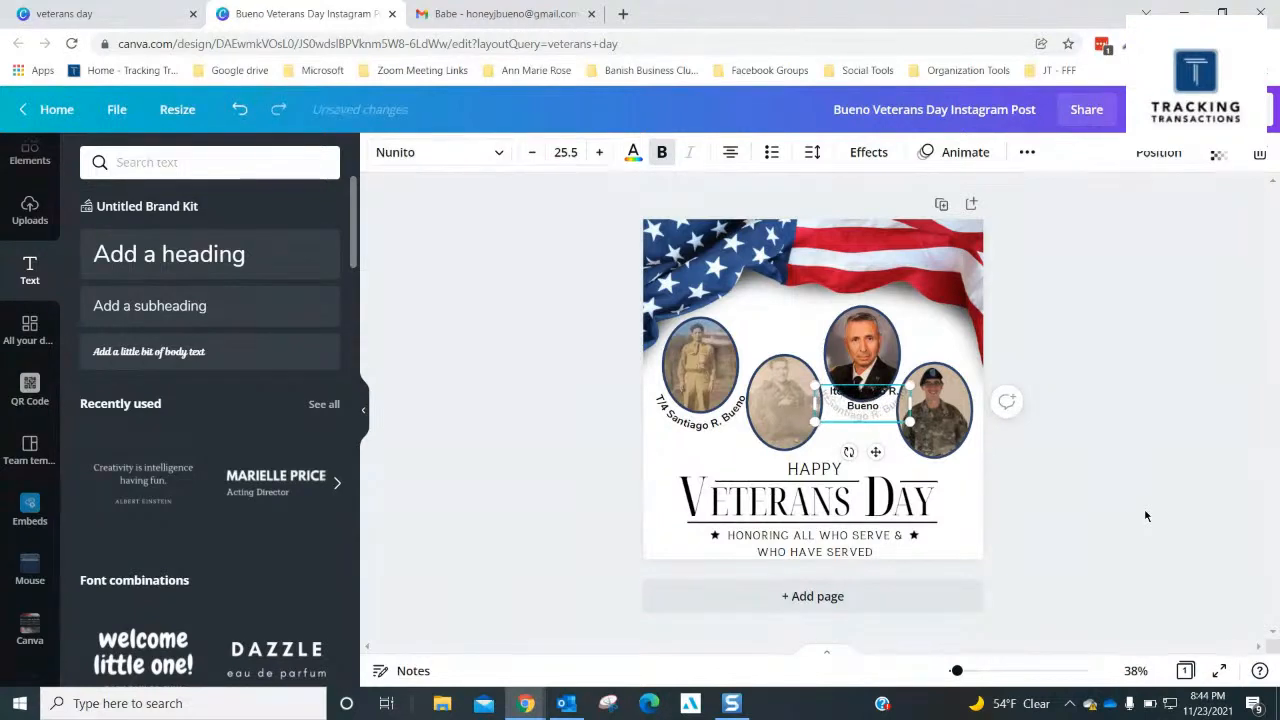
pyautogui.press('BackSpace')
pyautogui.press('BackSpace')
pyautogui.press('BackSpace')
pyautogui.write('LT')
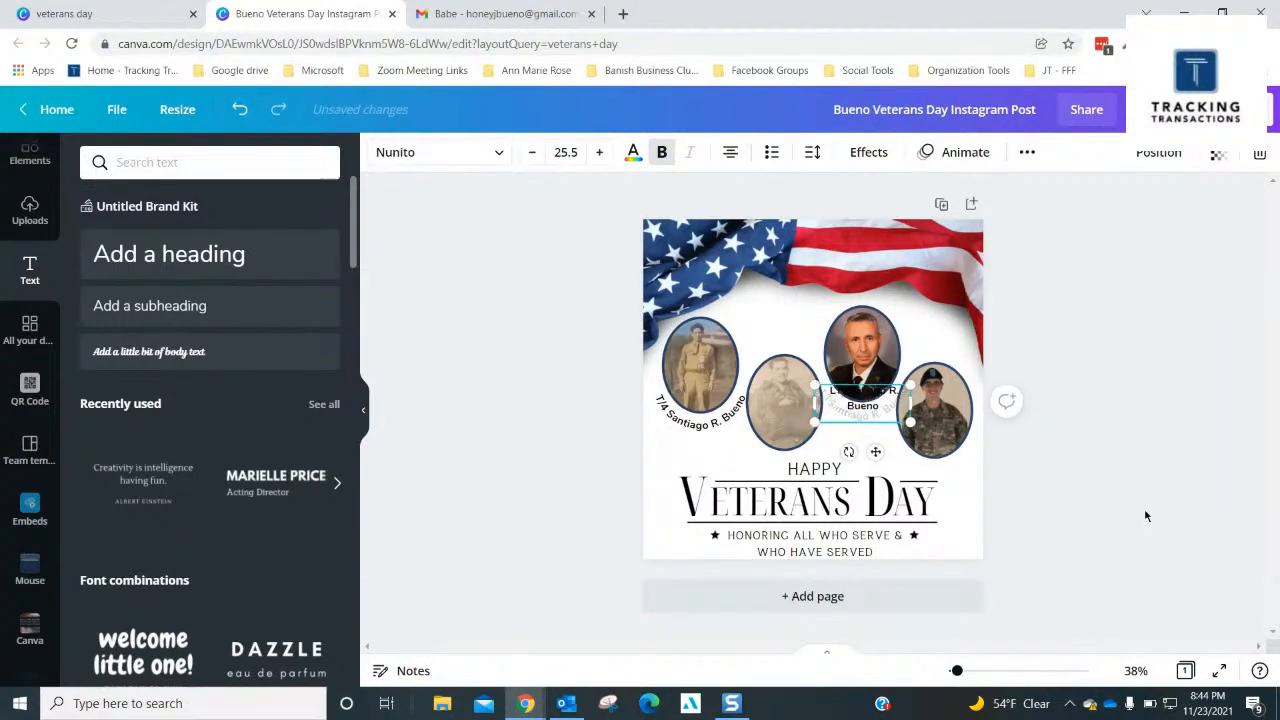
pyautogui.write('C')
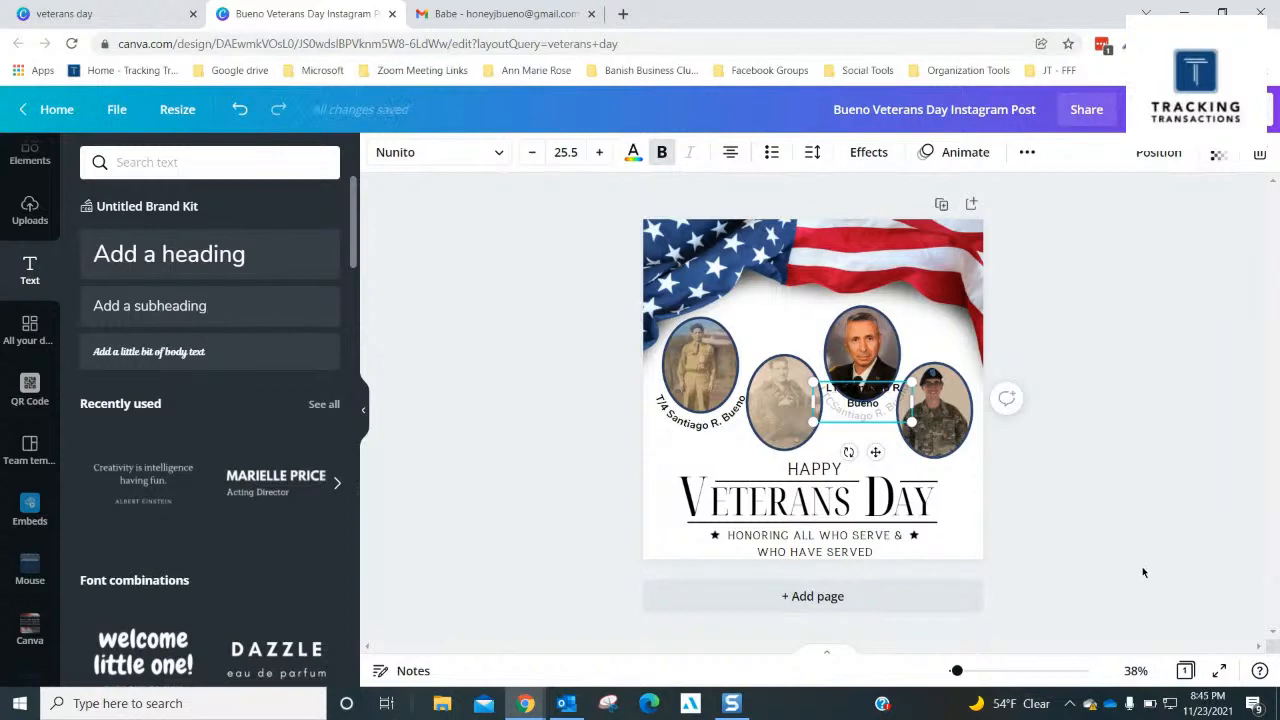
# - Move the LTC caption down clear of the portrait, replace its middle initial, and add the suffix III after the surname
pyautogui.moveTo(875, 452); pyautogui.dragTo(862, 502)
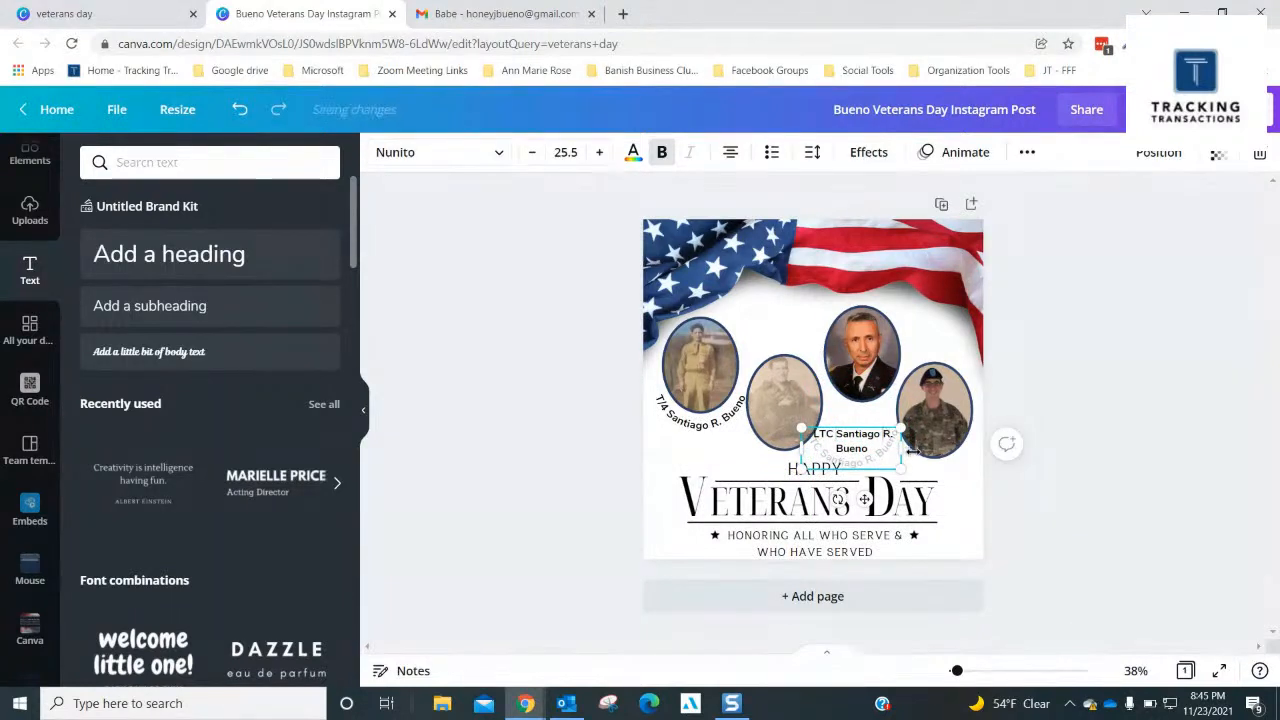
pyautogui.moveTo(913, 452); pyautogui.dragTo(911, 452)
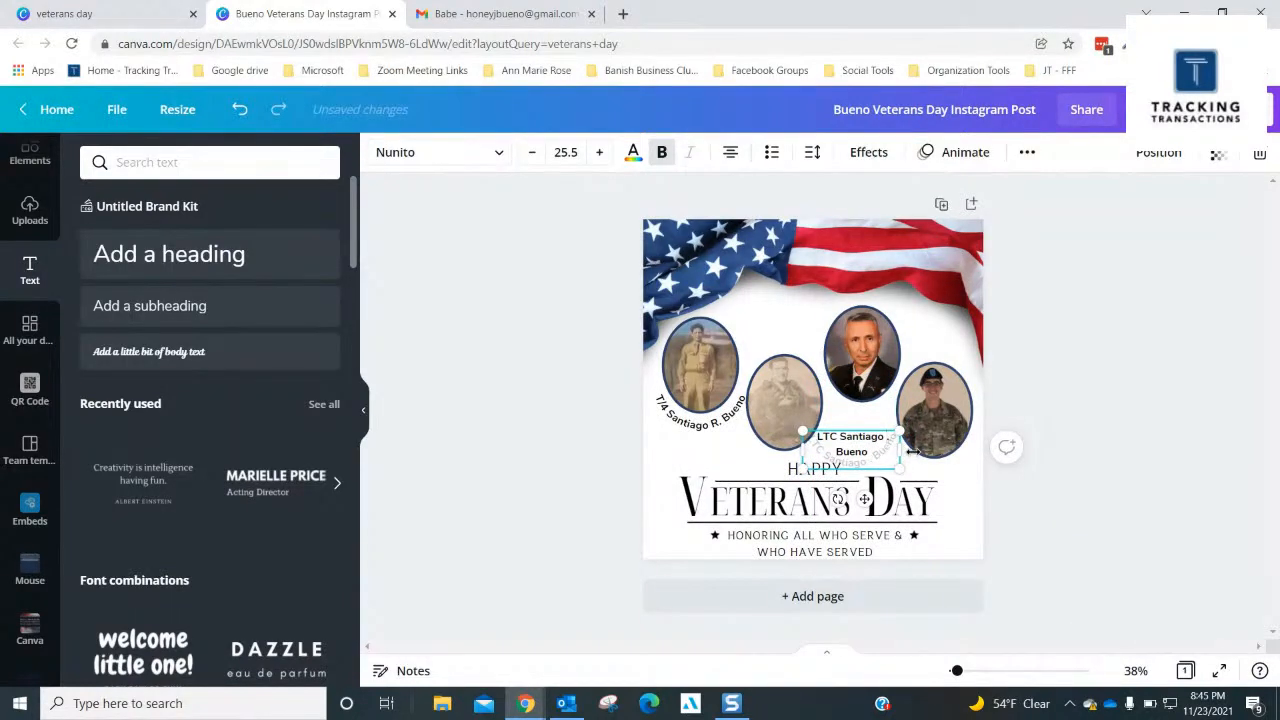
pyautogui.write('G.')
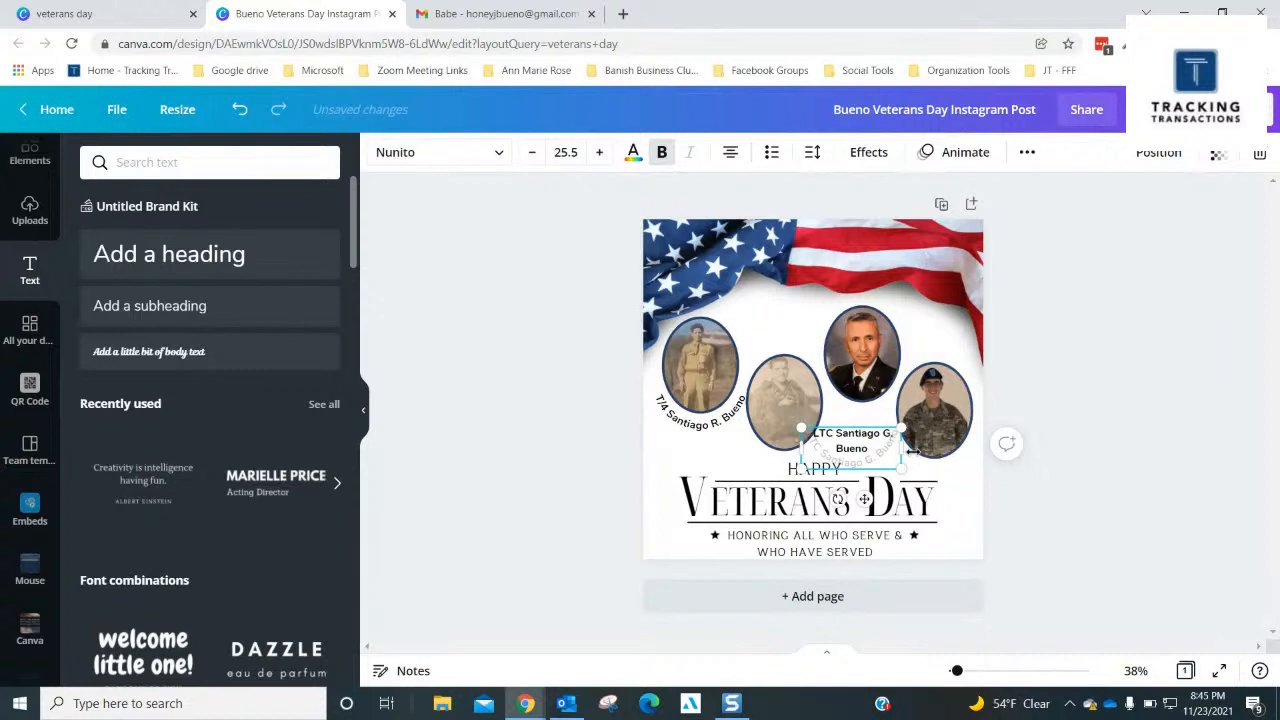
pyautogui.press('Delete')
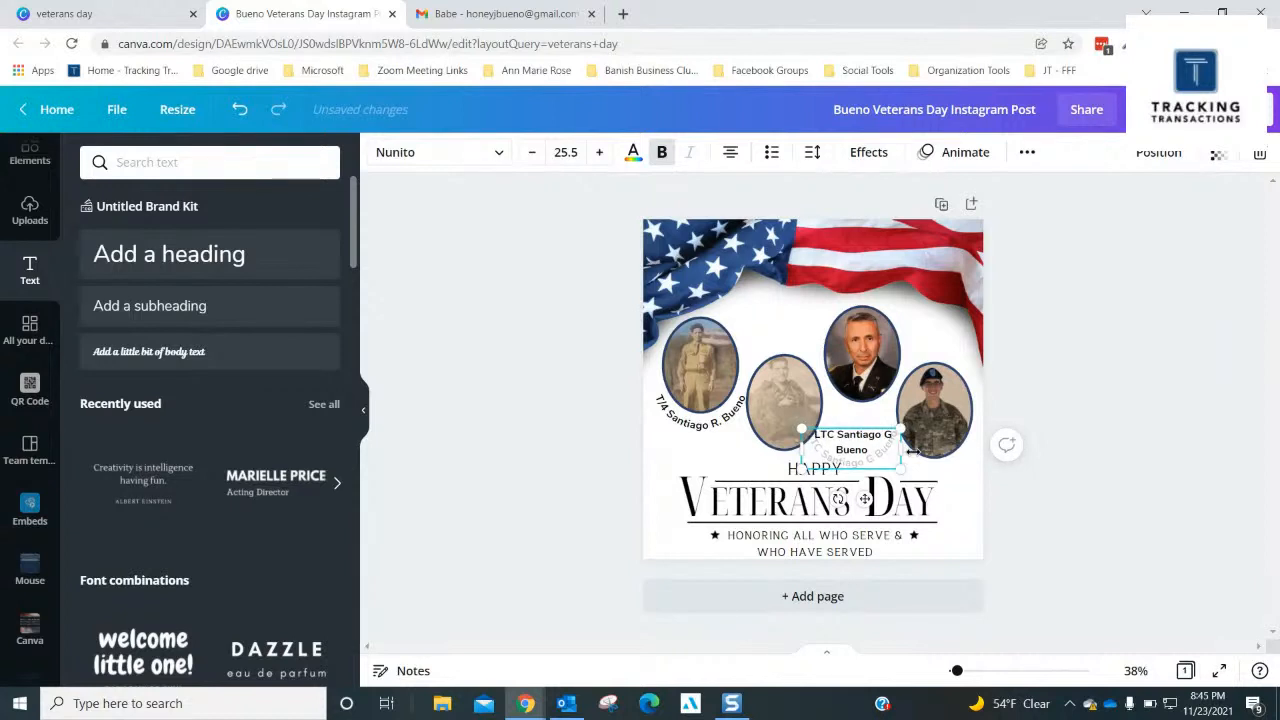
pyautogui.write('.')
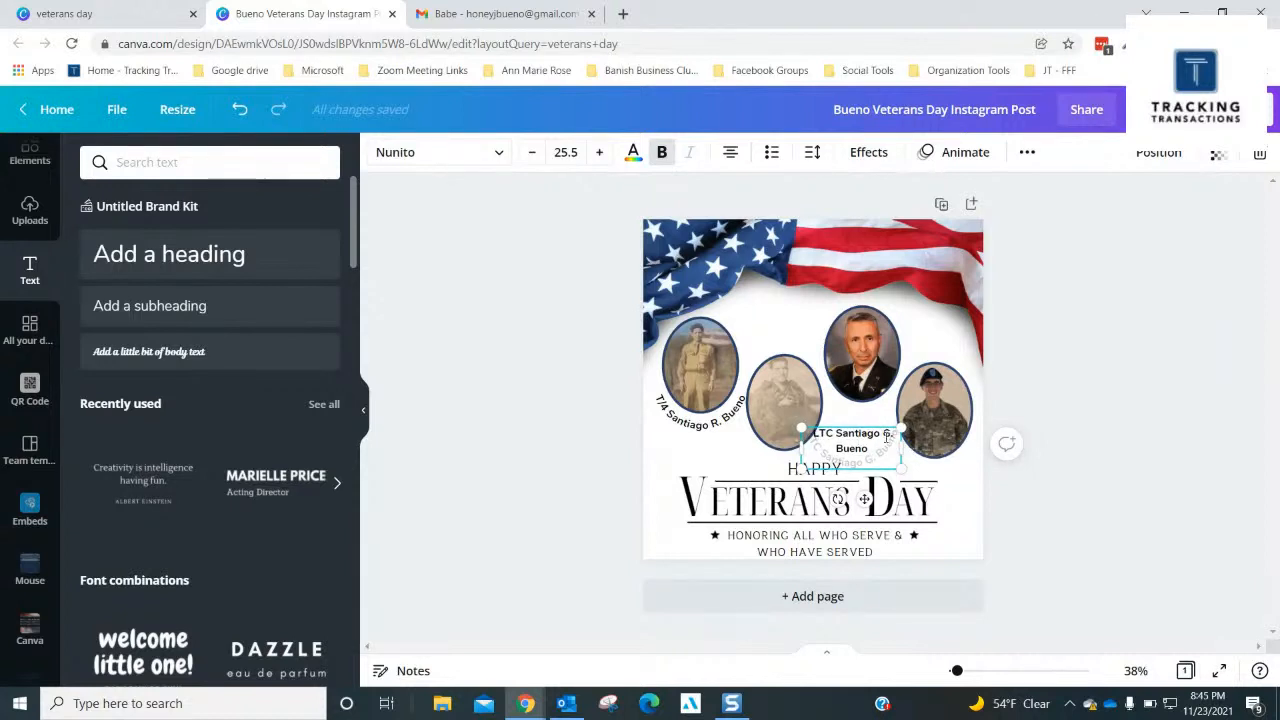
pyautogui.click(869, 444)
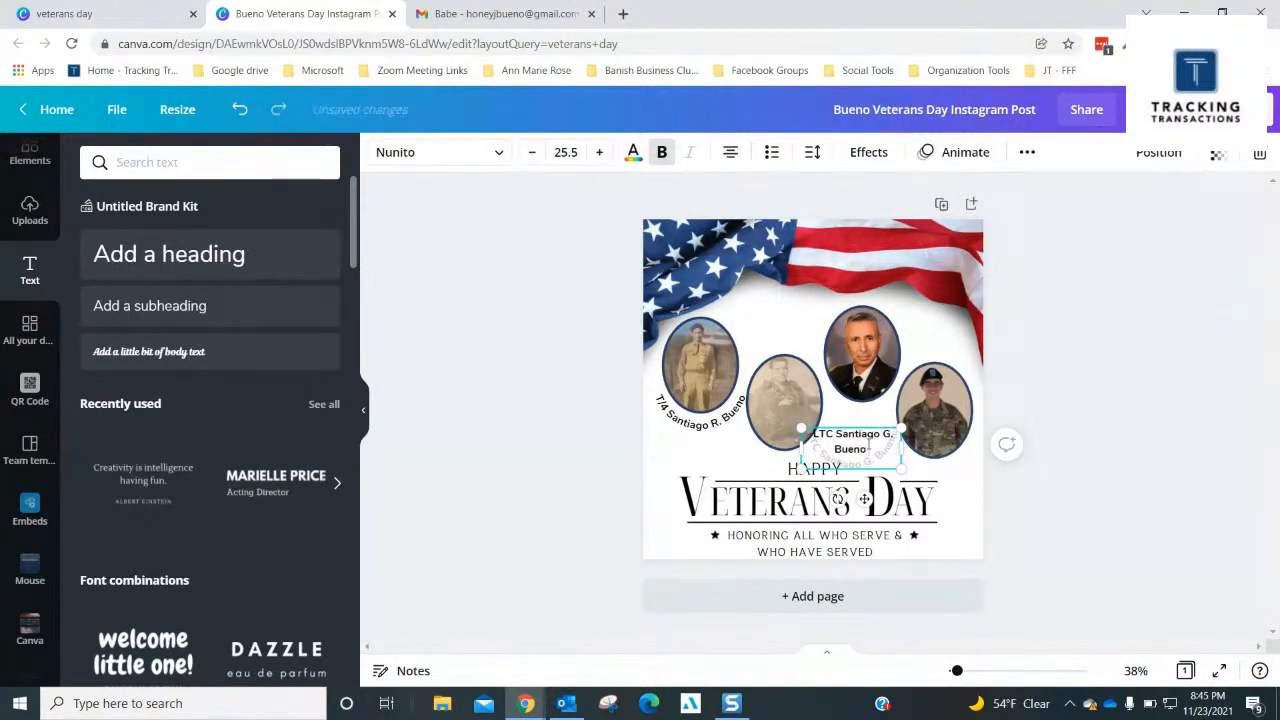
pyautogui.write('III')
pyautogui.click(1164, 362)
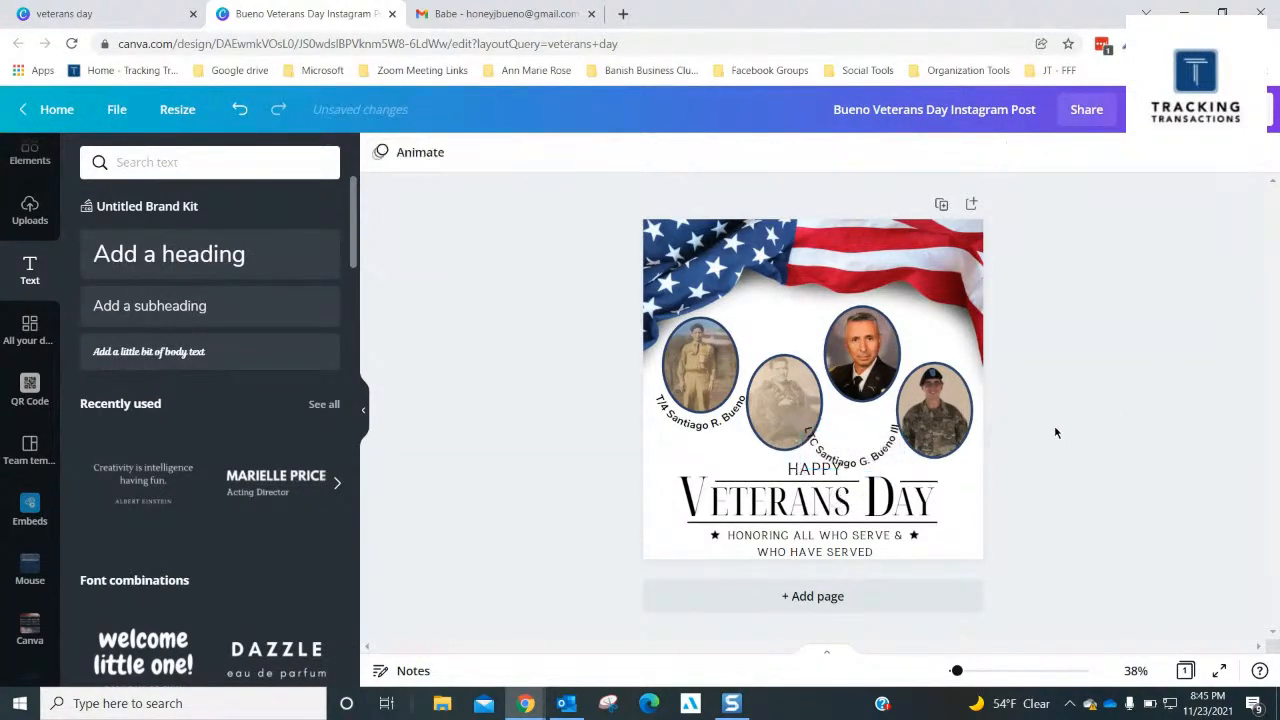
# - Fit the LTC caption against the third portrait's lower edge and reduce its font size to 21.5
pyautogui.moveTo(856, 458); pyautogui.dragTo(868, 412)
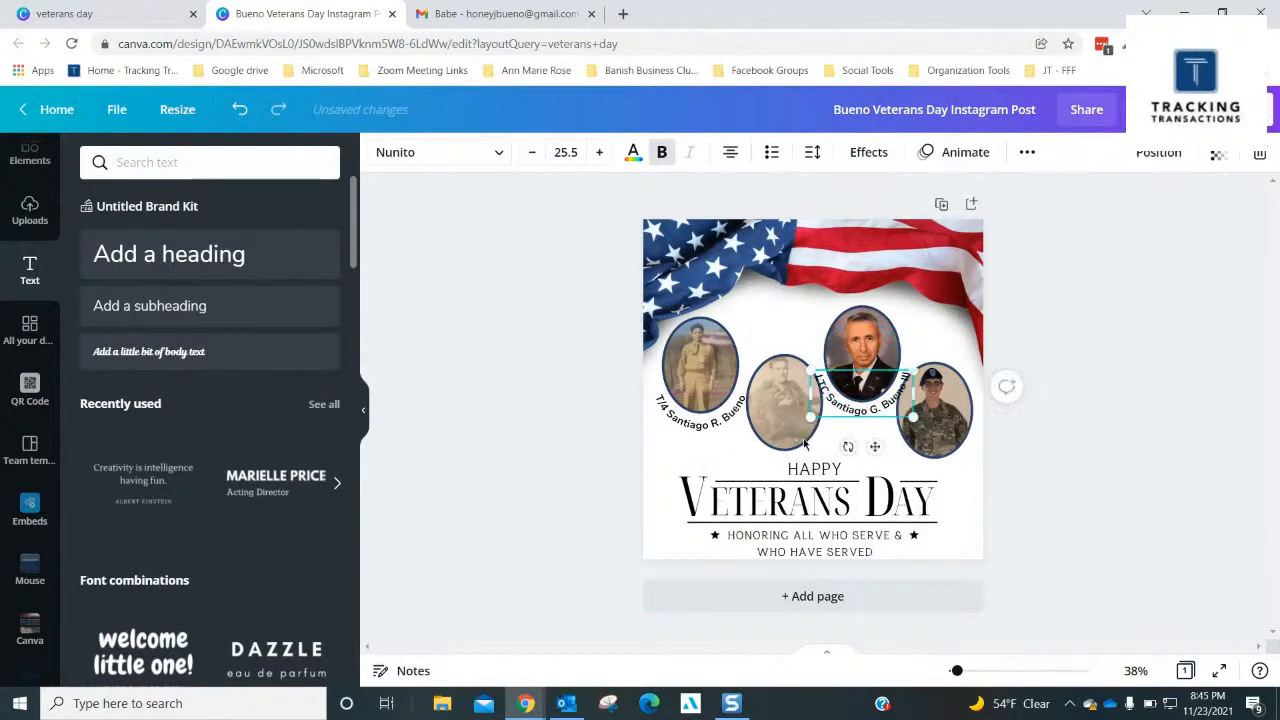
pyautogui.click(836, 405)
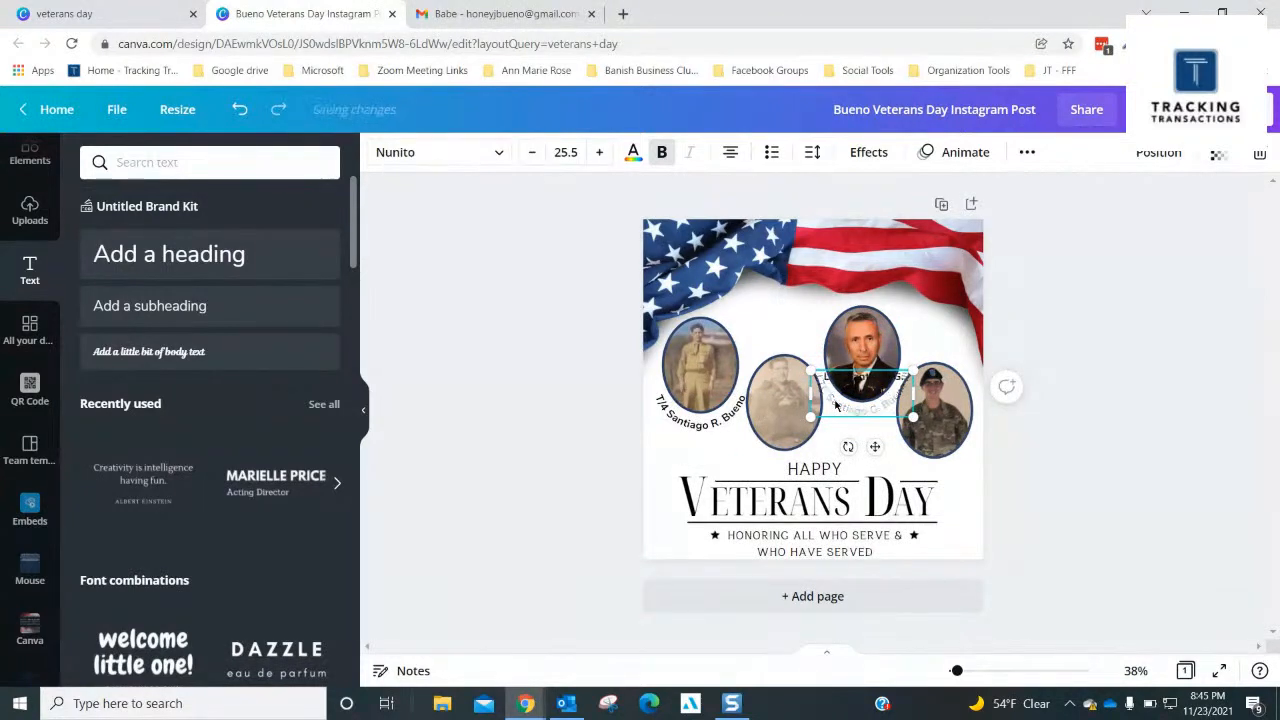
pyautogui.click(531, 154)
pyautogui.click(531, 154)
pyautogui.click(530, 155)
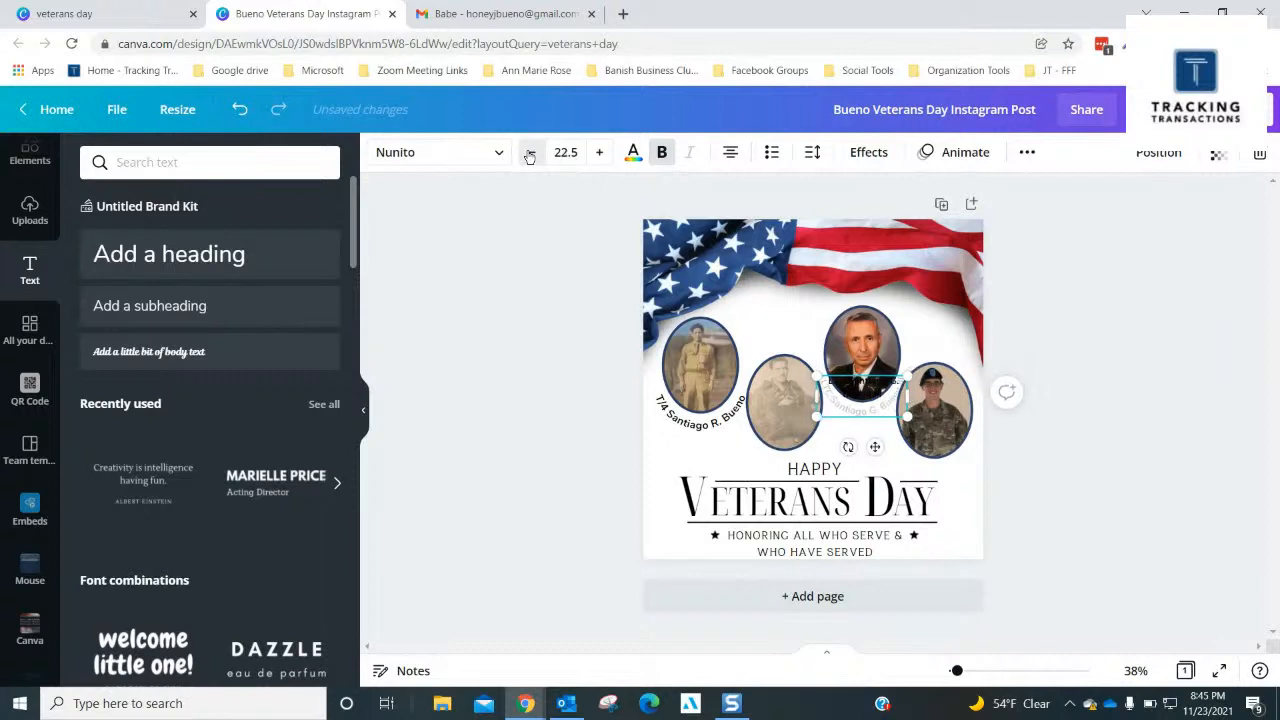
pyautogui.click(530, 155)
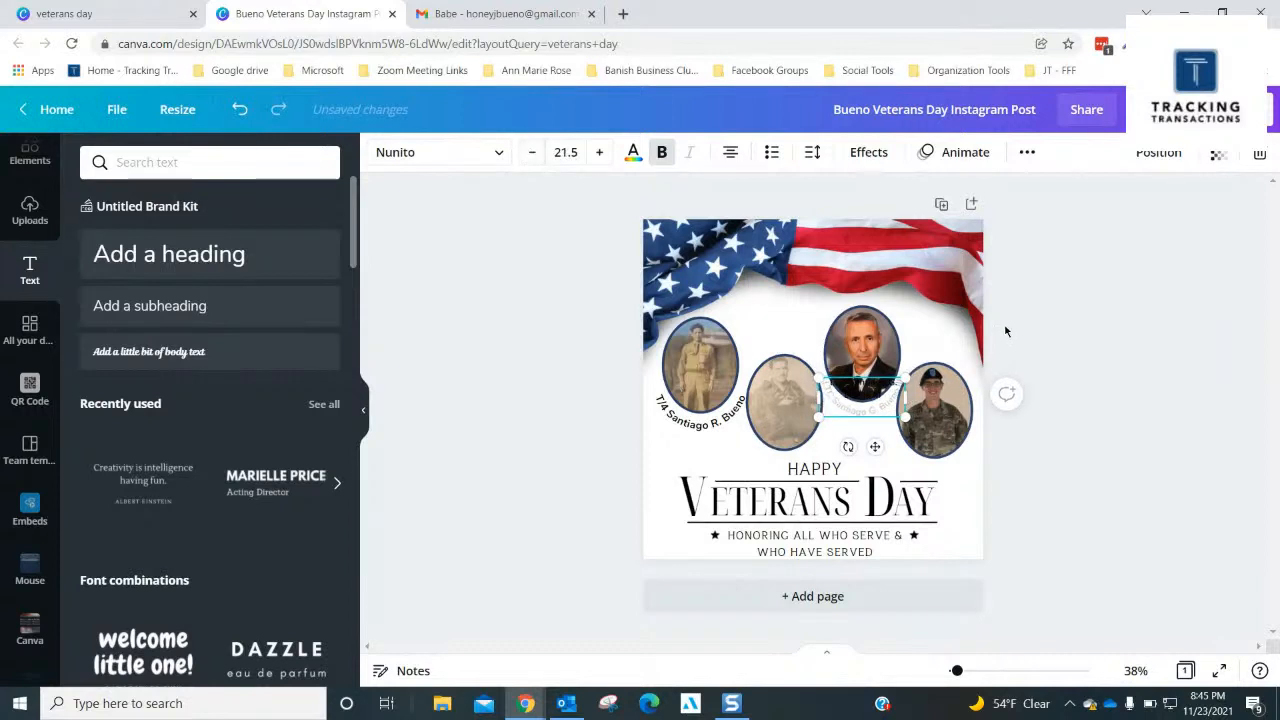
# - Shift the fourth oval portrait slightly to the right, away from the third portrait's caption
pyautogui.click(963, 428)
pyautogui.moveTo(968, 428); pyautogui.dragTo(968, 421)
pyautogui.click(1058, 428)
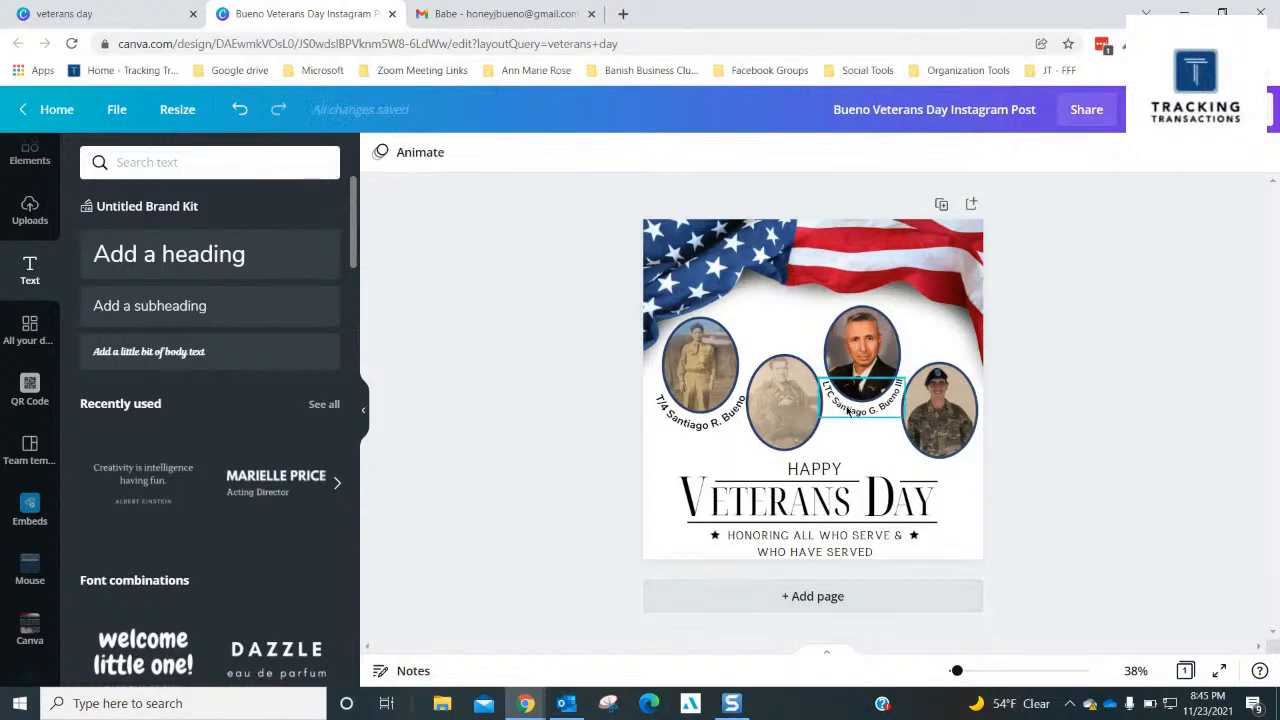
pyautogui.click(711, 369)
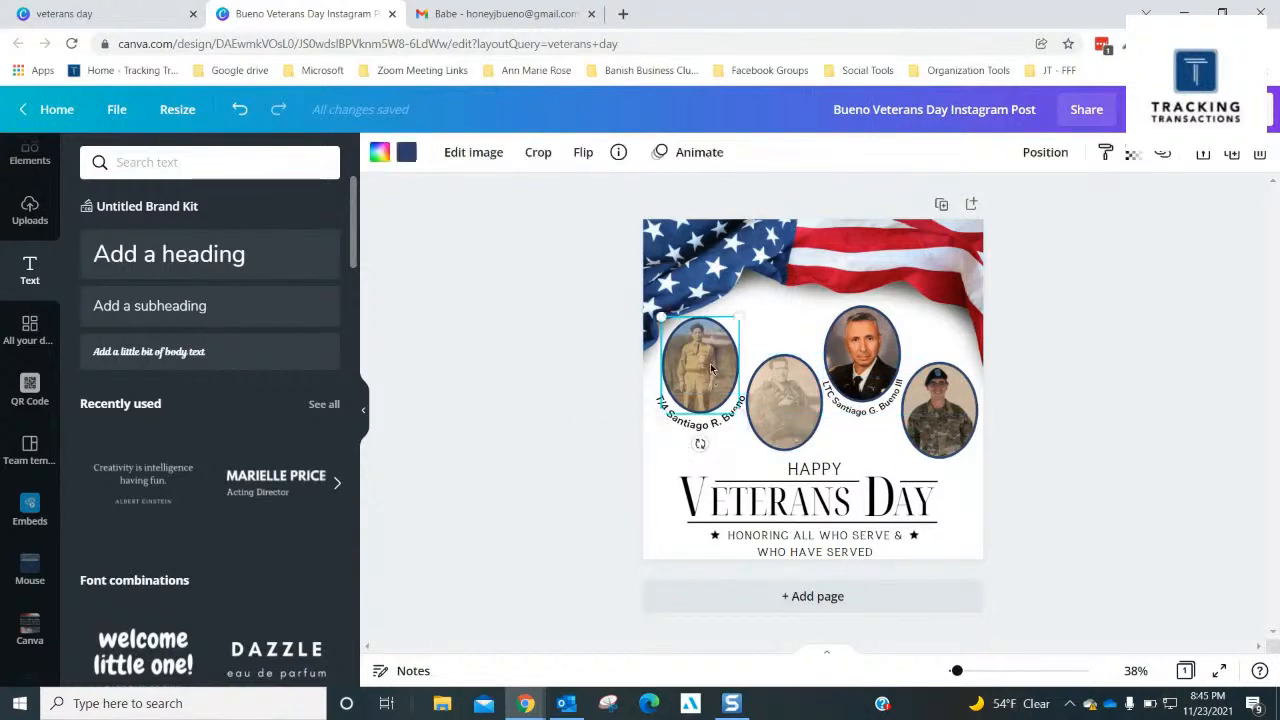
pyautogui.moveTo(711, 370)
pyautogui.mouseDown()
pyautogui.moveTo(700, 366)
pyautogui.moveTo(707, 417)
pyautogui.mouseUp()
pyautogui.click(711, 422)
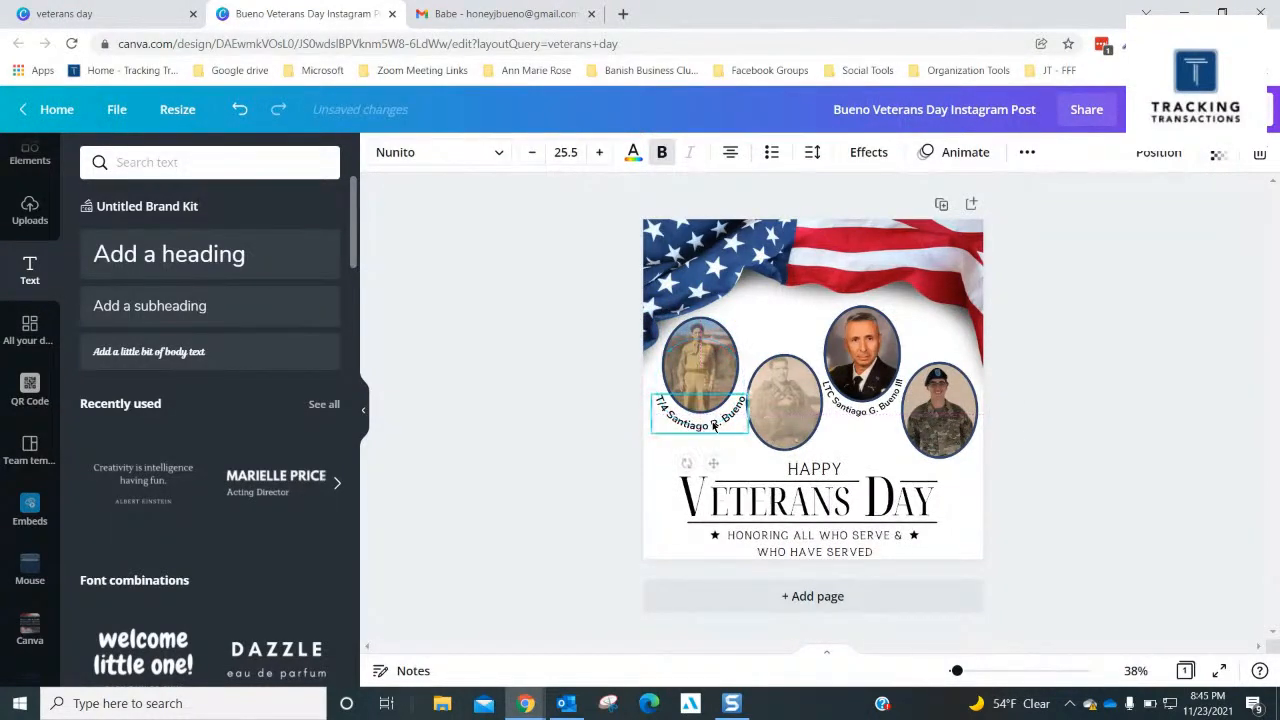
pyautogui.click(1050, 323)
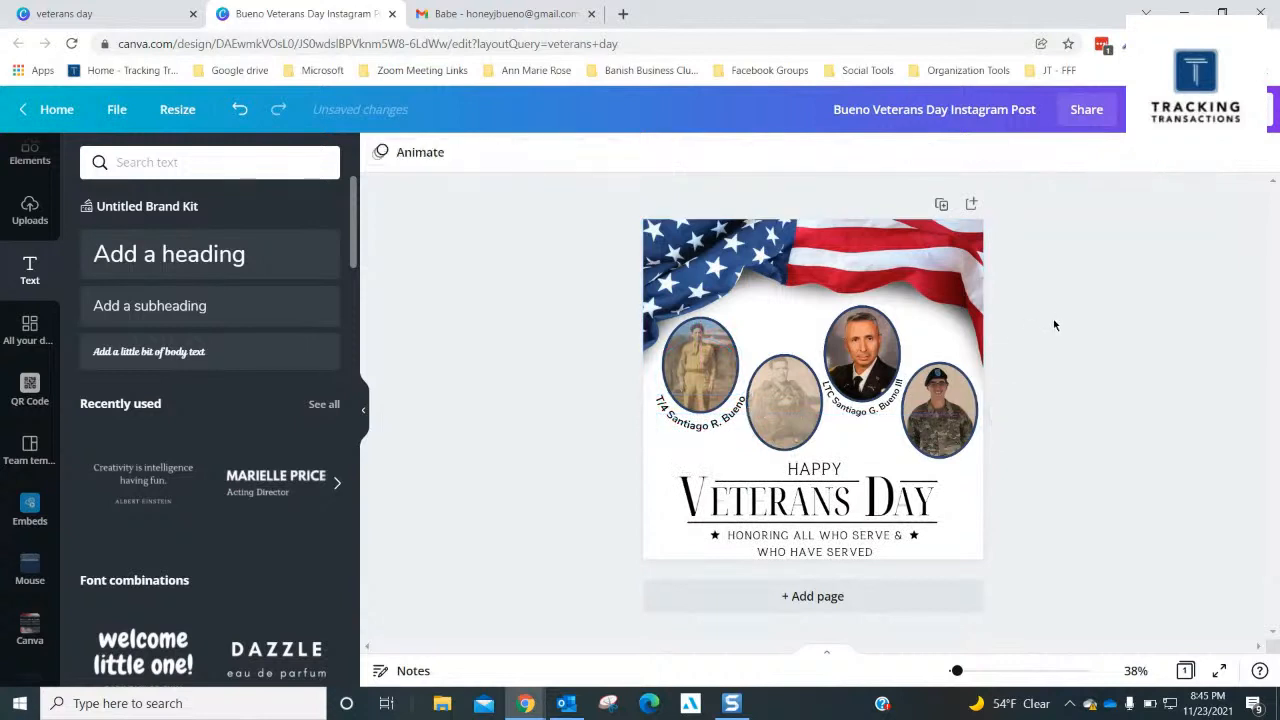
# - Duplicate the third portrait's curved caption and place the copy in the clear space above the second portrait
pyautogui.click(838, 414)
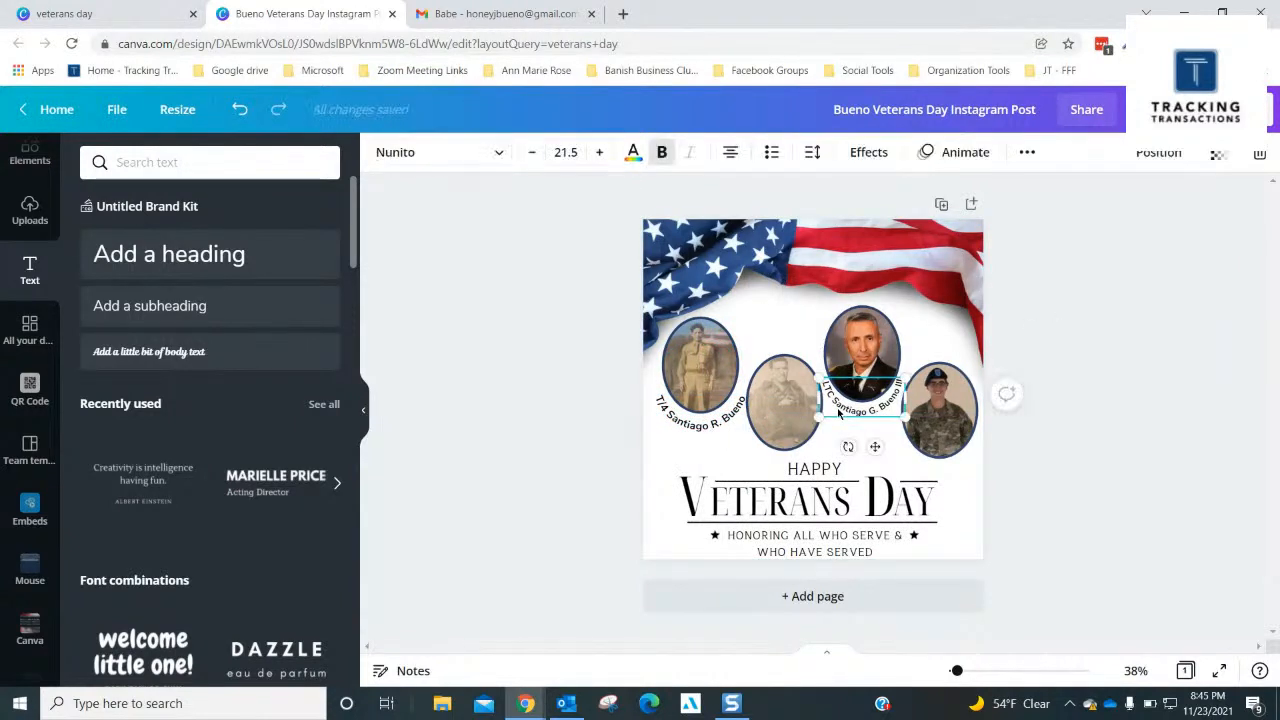
pyautogui.hotkey('ctrl', 'd')
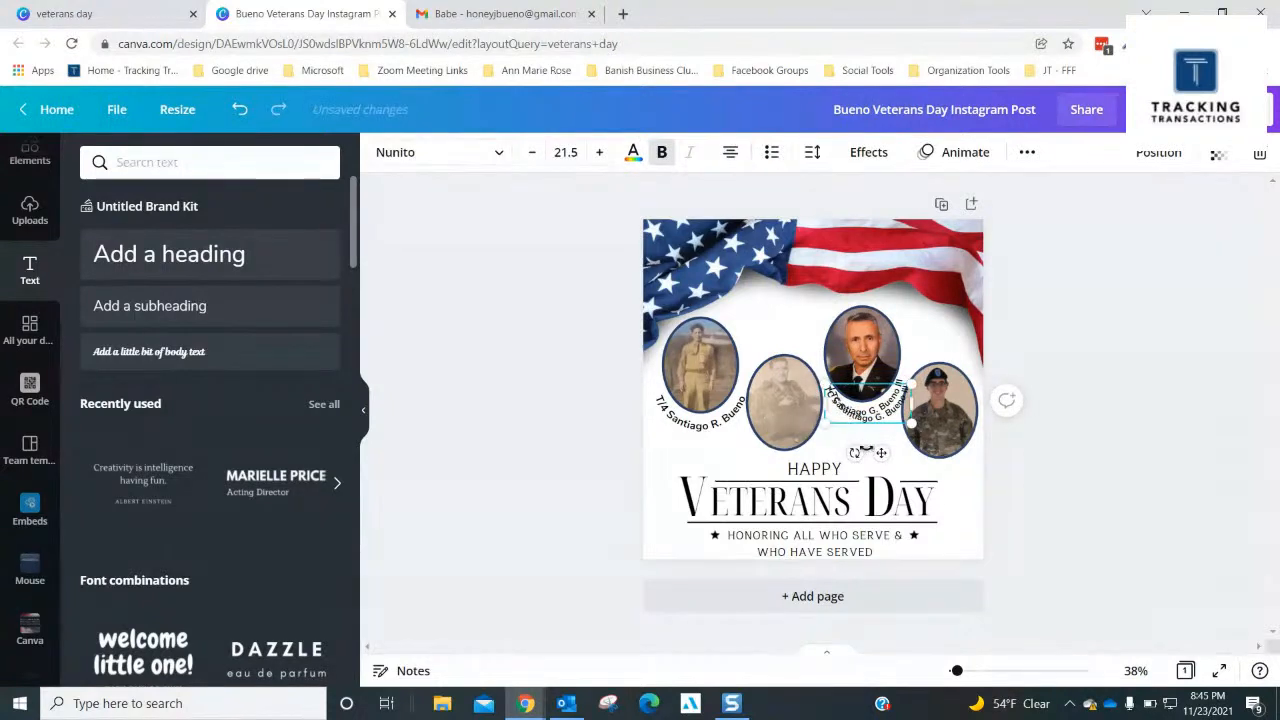
pyautogui.moveTo(883, 455); pyautogui.dragTo(794, 389)
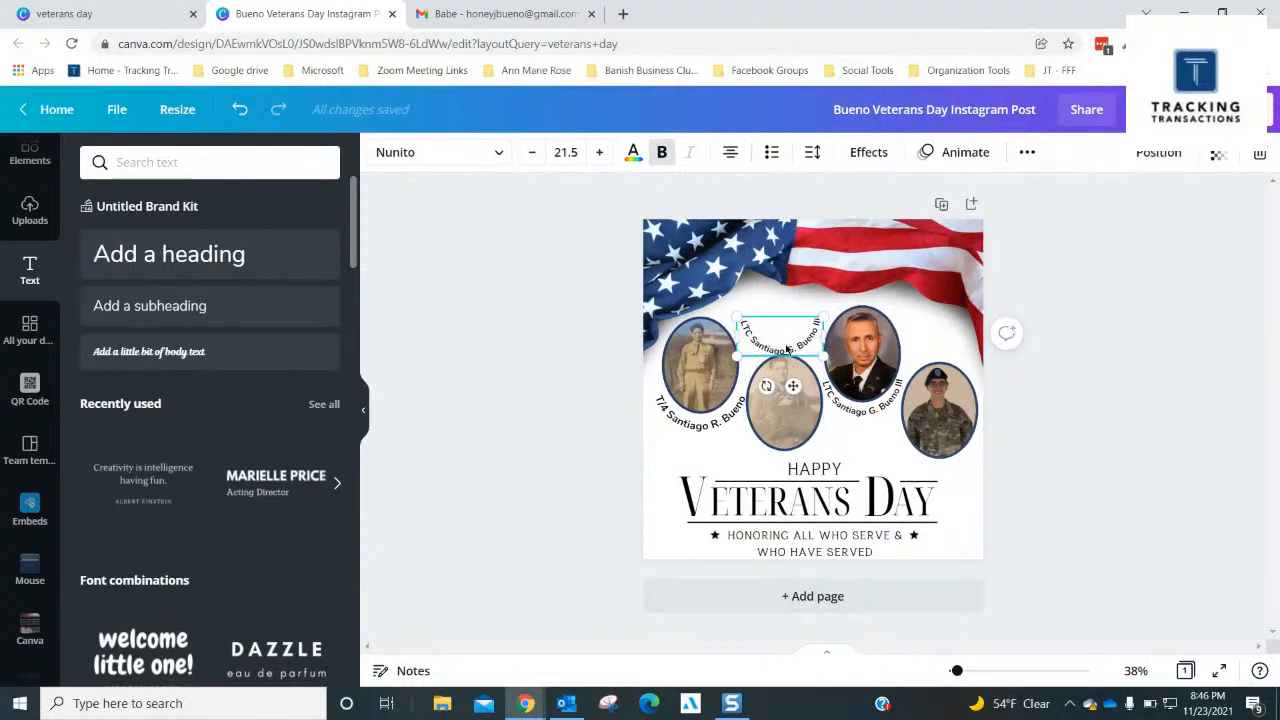
# - Edit the copied caption above the second portrait to the rank SFC, that veteran's middle initial, and the suffix Jr
pyautogui.doubleClick(786, 346)
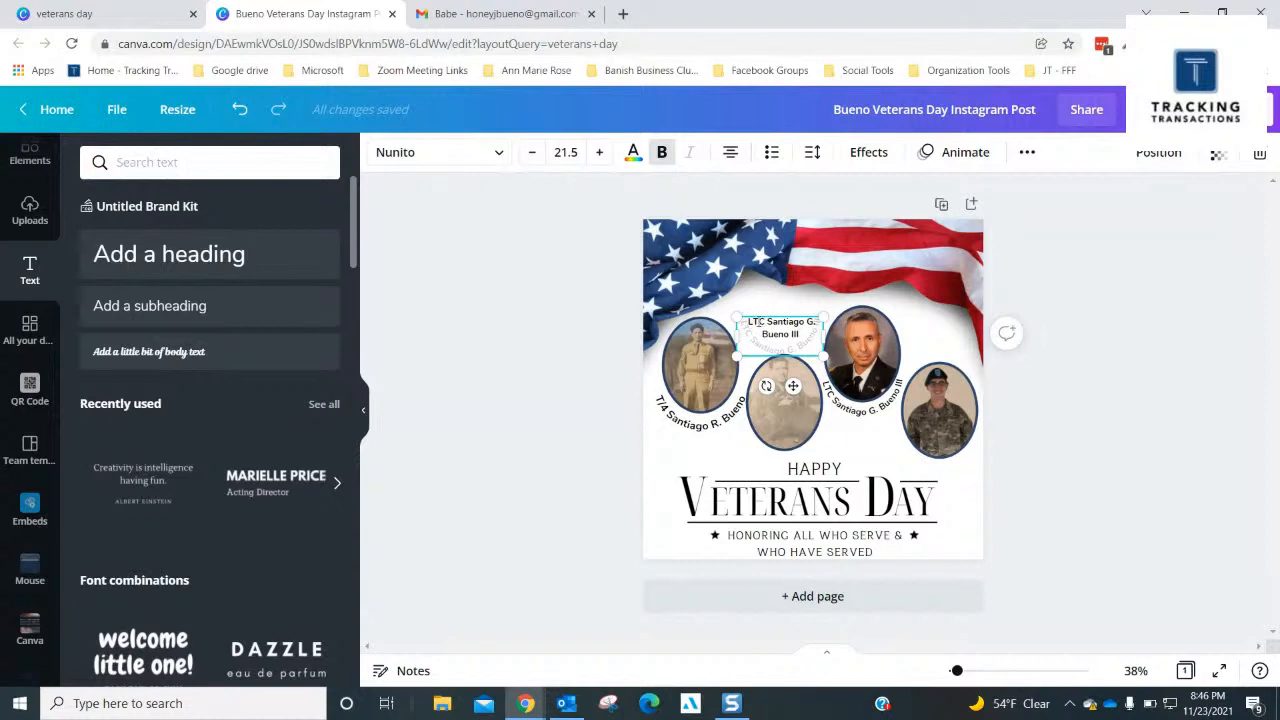
pyautogui.press('Delete')
pyautogui.press('Delete')
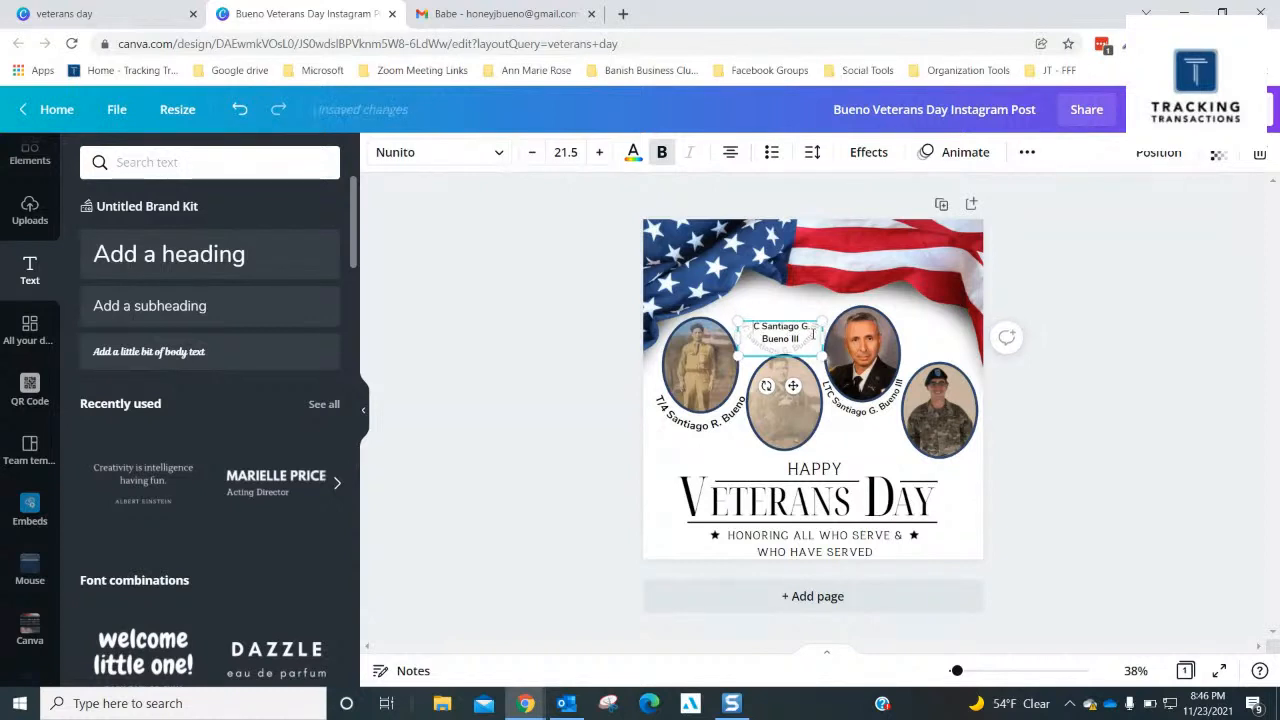
pyautogui.write('SF')
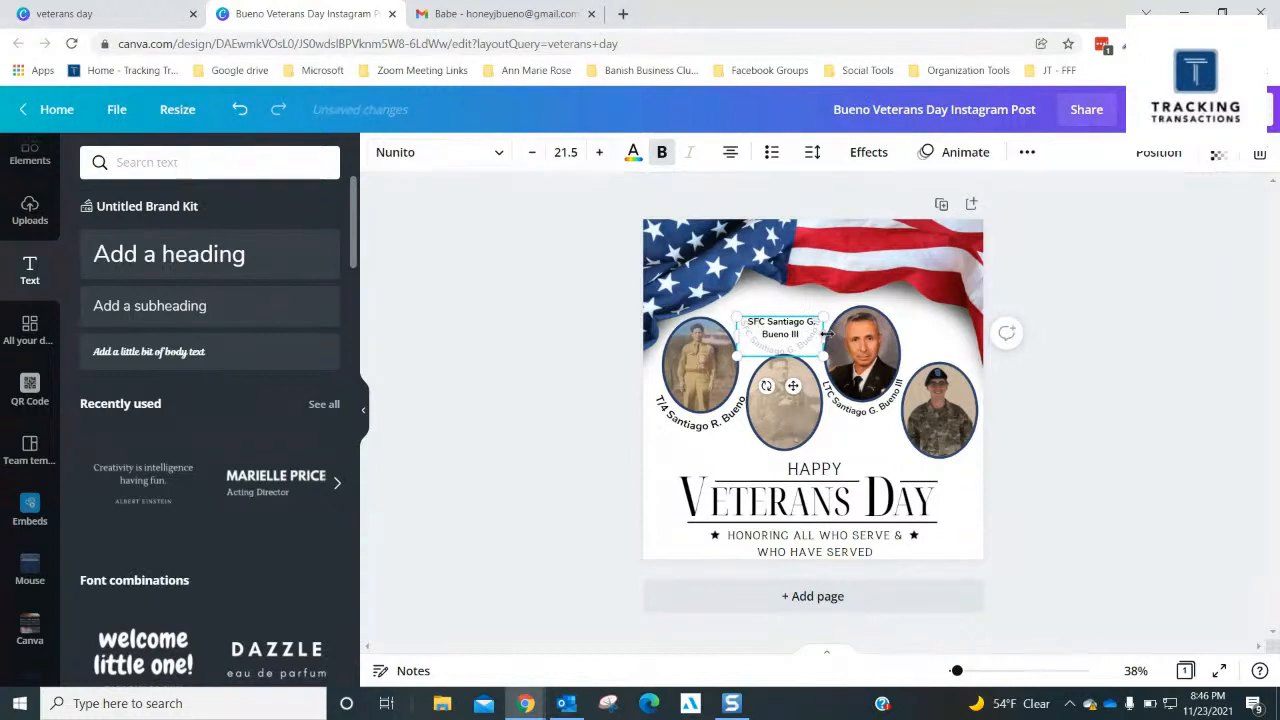
pyautogui.press('BackSpace')
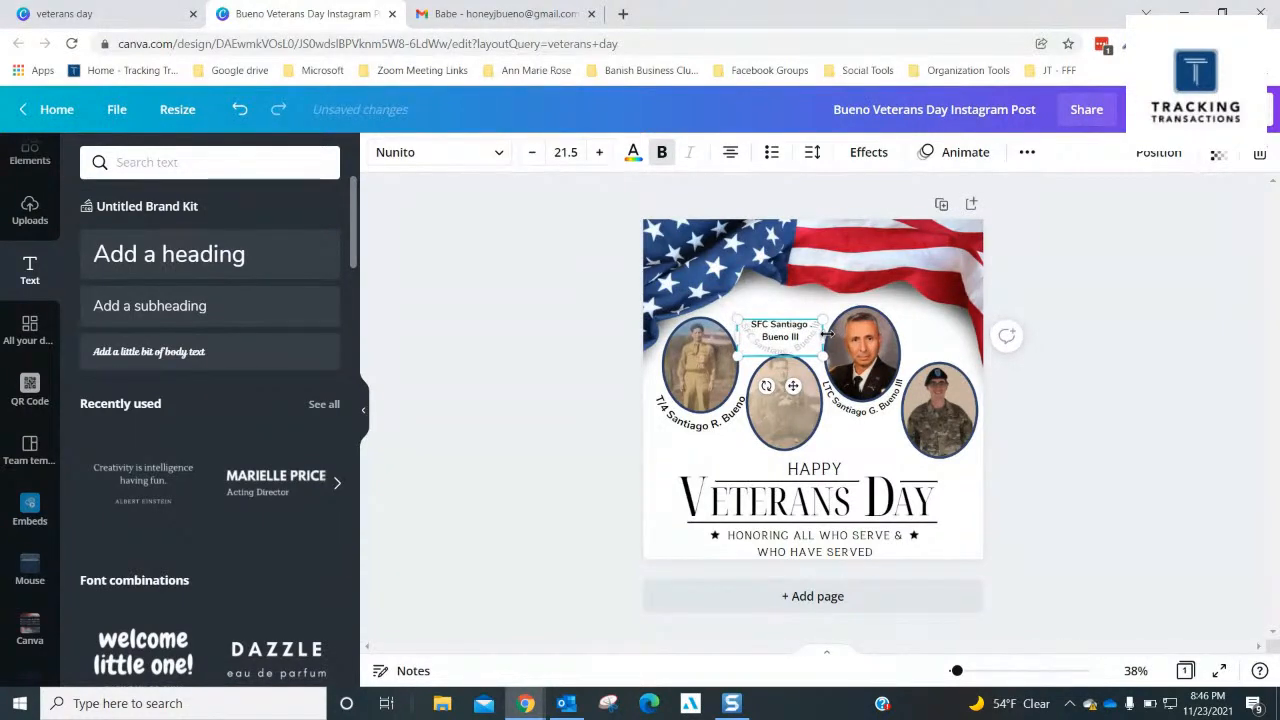
pyautogui.write('S.')
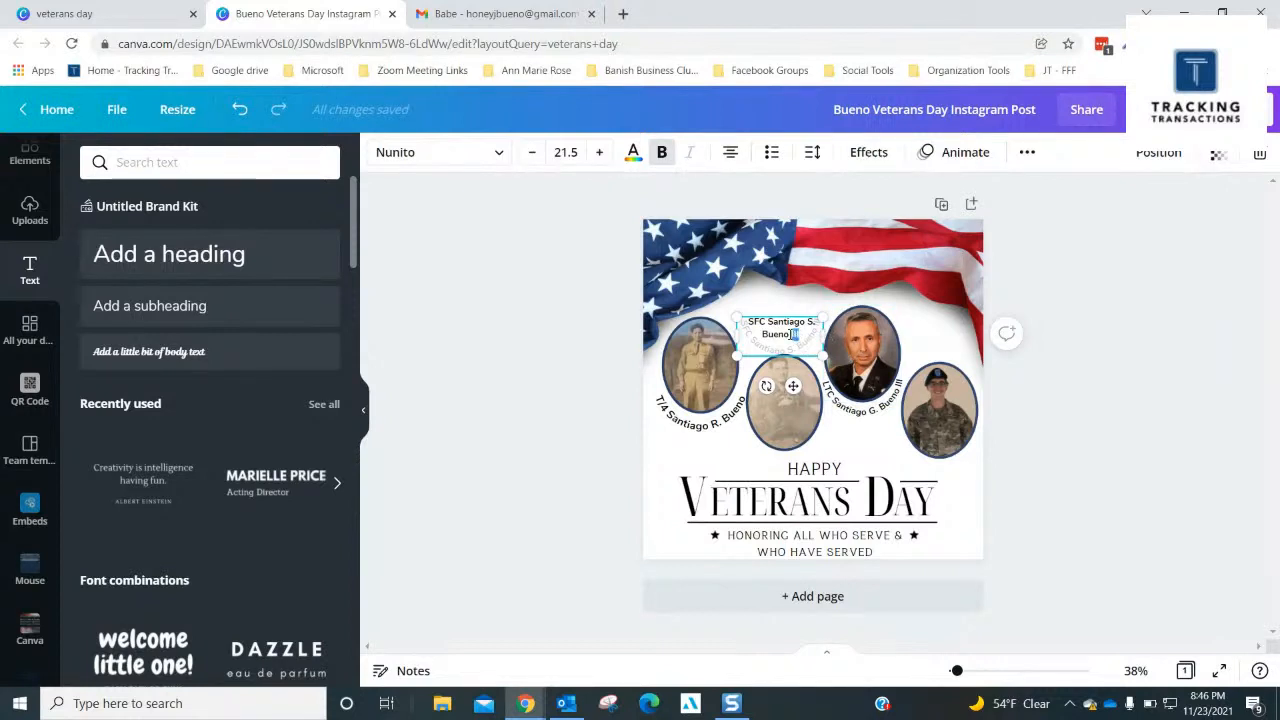
pyautogui.doubleClick(793, 335)
pyautogui.write('Jr.')
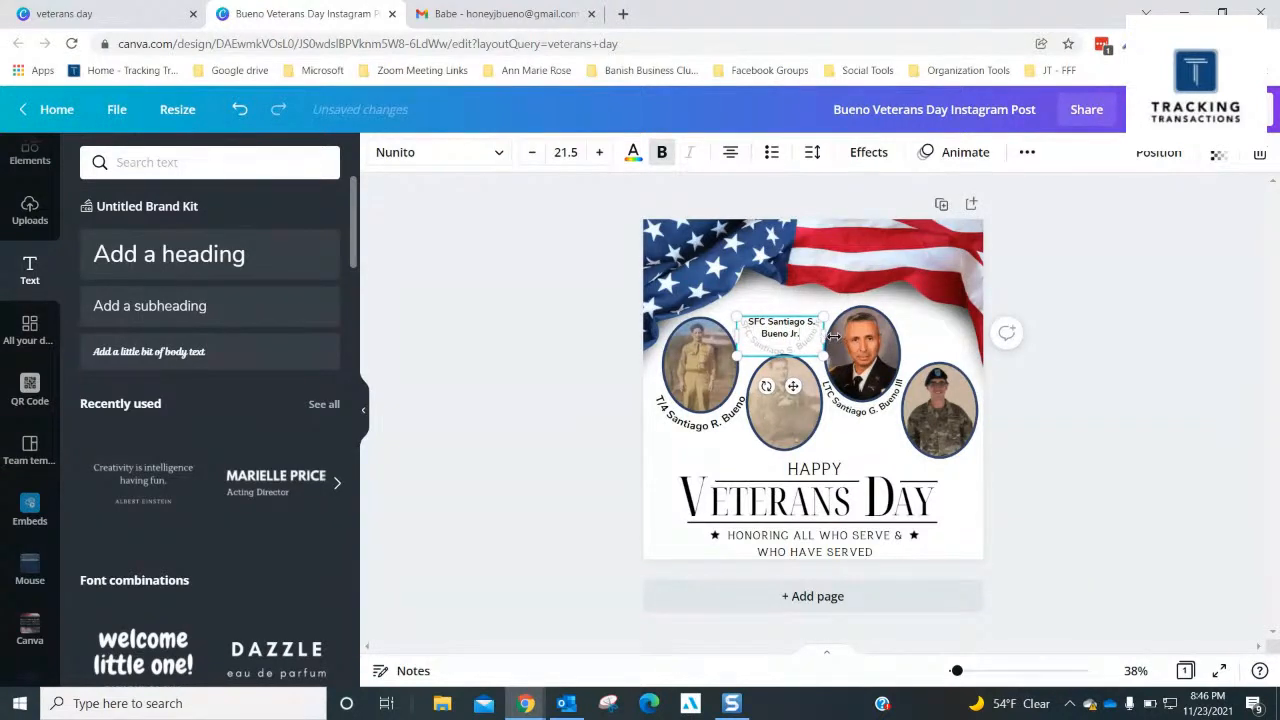
pyautogui.click(1029, 300)
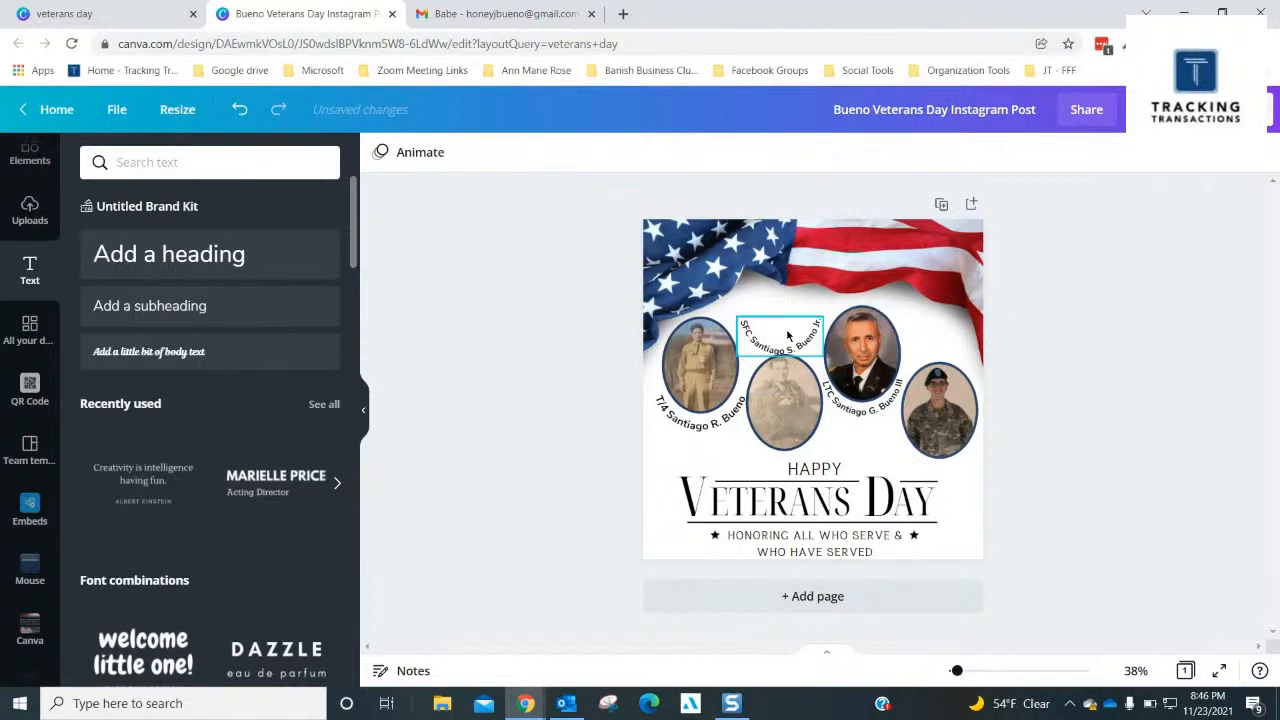
# - Move the SFC caption down to the second portrait's lower edge and nudge it right to centre it under the oval
pyautogui.click(788, 336)
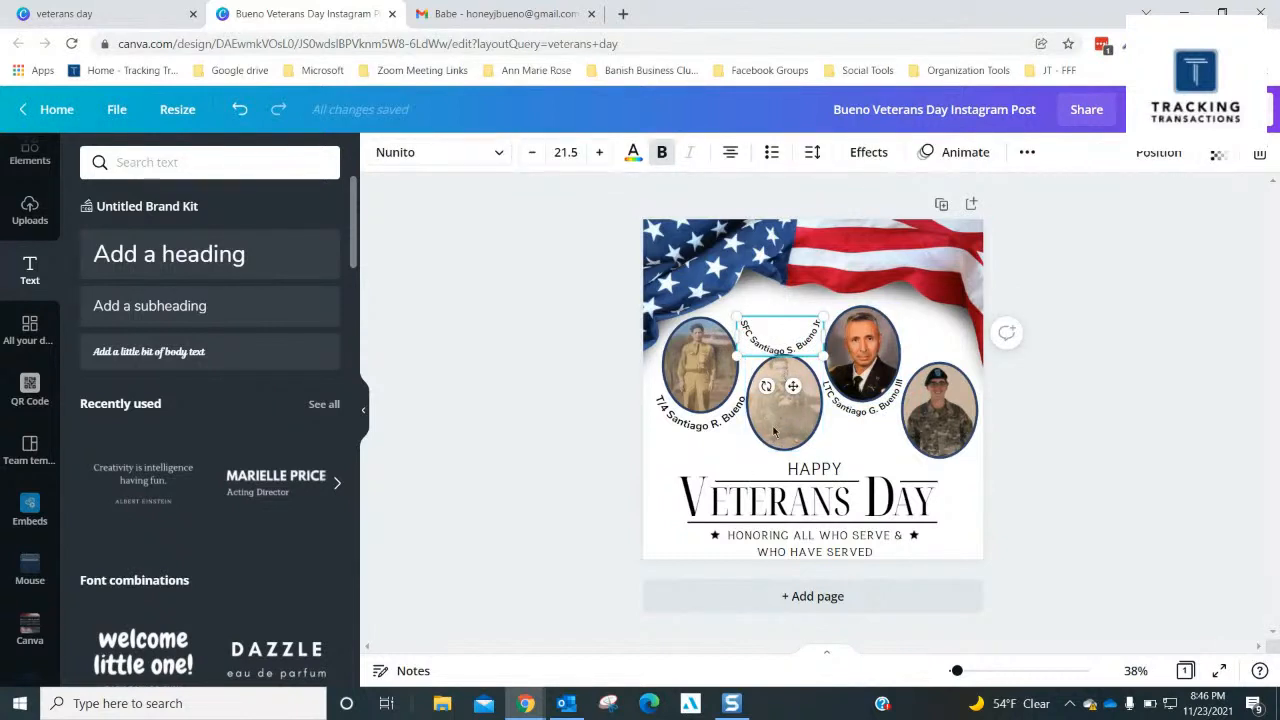
pyautogui.moveTo(797, 323); pyautogui.dragTo(801, 441)
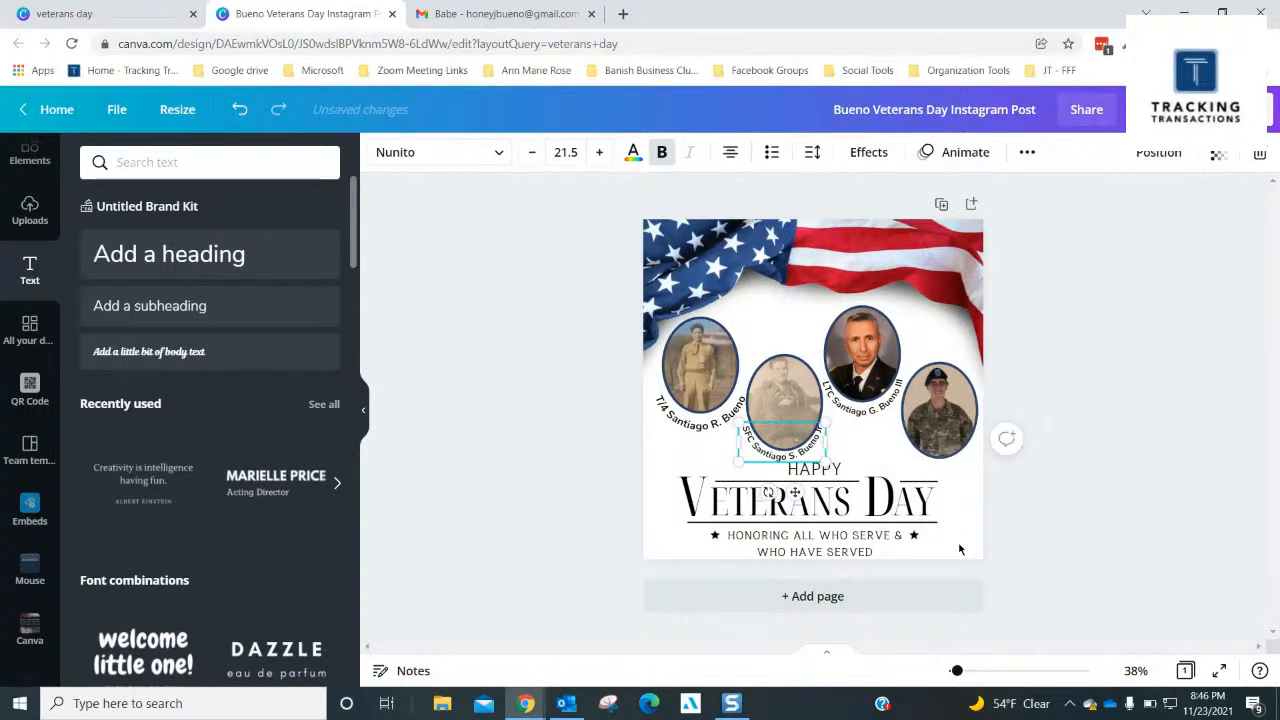
pyautogui.press('Right')
pyautogui.press('Right')
pyautogui.press('Right')
pyautogui.press('Right')
pyautogui.press('Right')
pyautogui.press('Right')
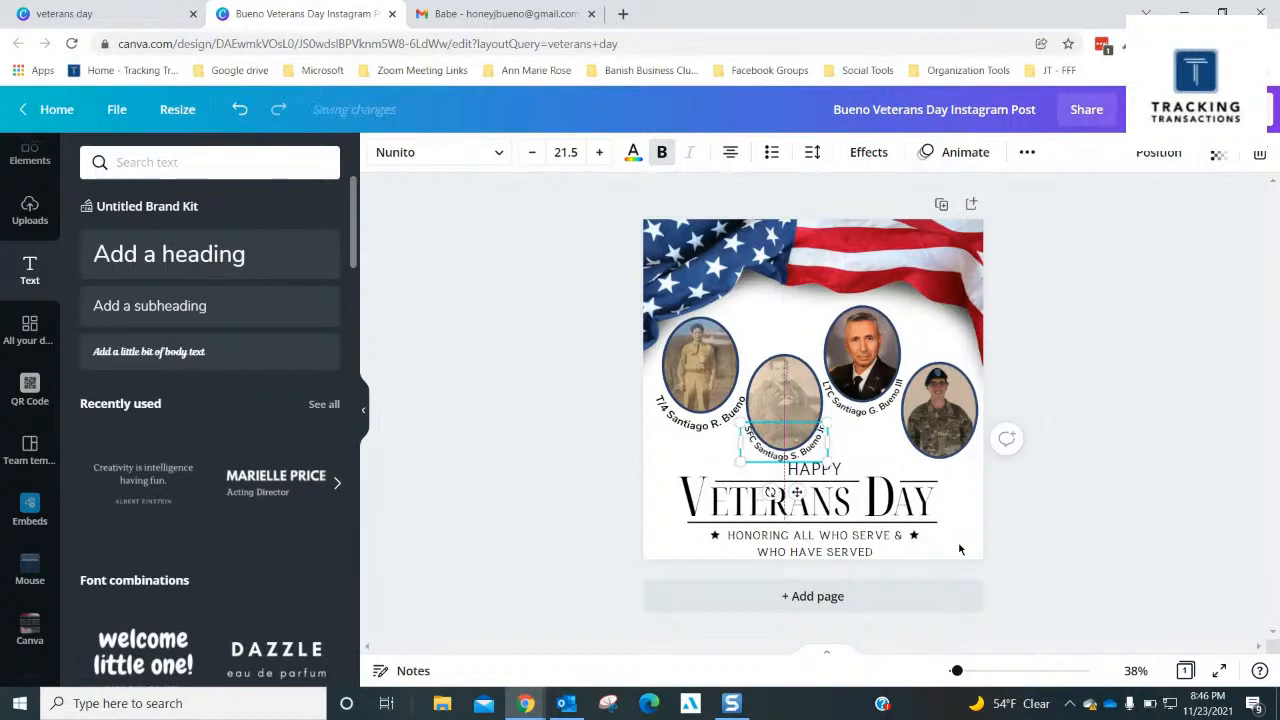
# - Nudge the SFC caption slightly down and left to fine-tune its position under the second portrait
pyautogui.press('Down')
pyautogui.press('Down')
pyautogui.press('Left')
pyautogui.press('Left')
pyautogui.press('Left')
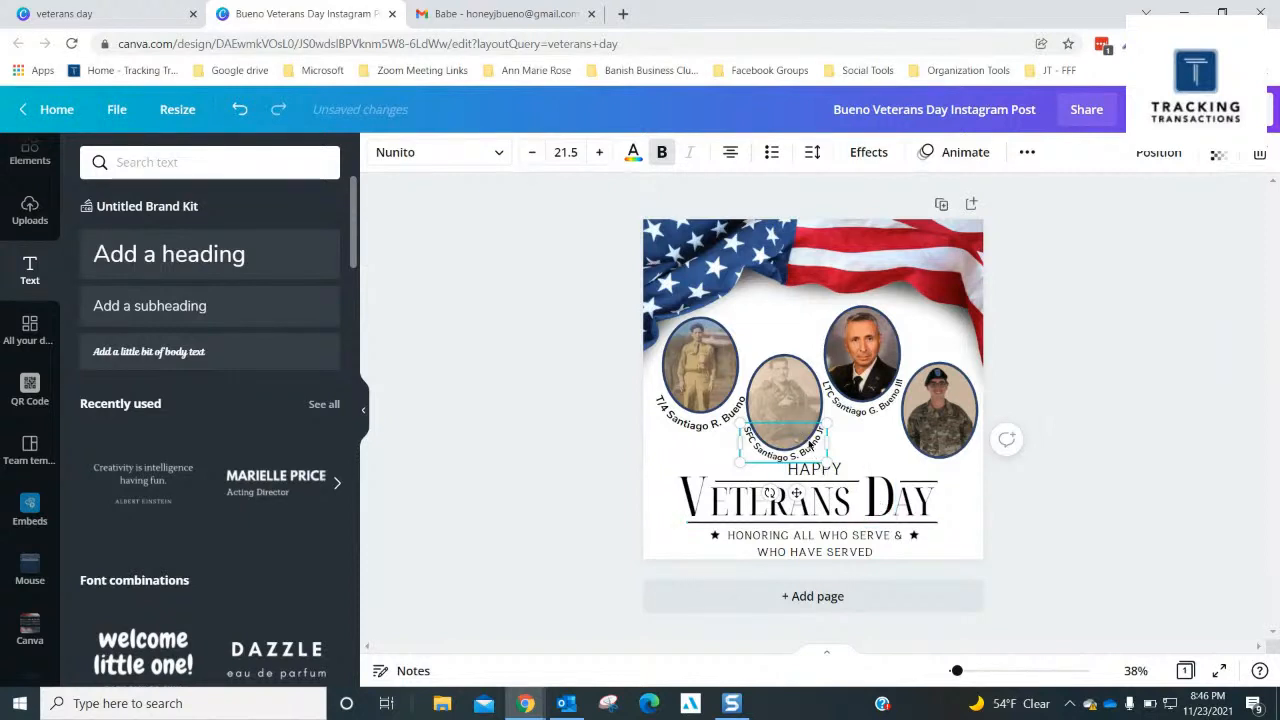
pyautogui.click(810, 445)
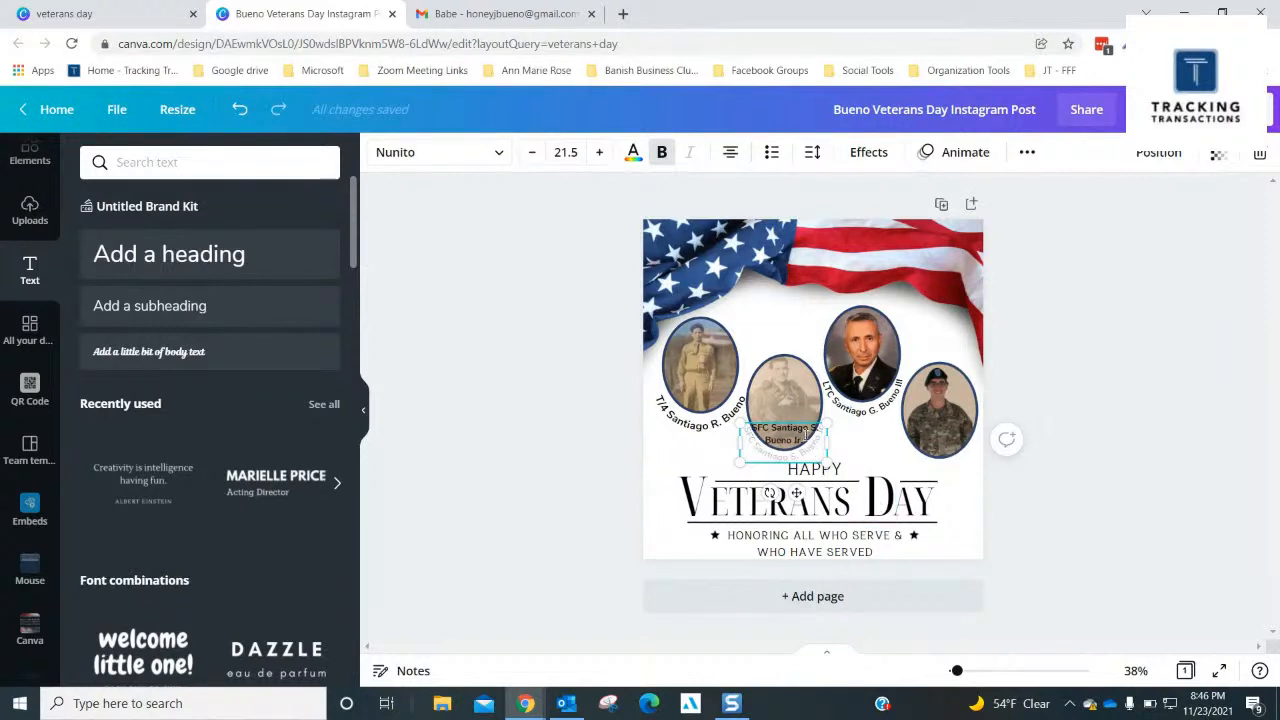
# - Reduce the font size of the first portrait's T/4 caption to 21.5 to match the other captions
pyautogui.click(958, 390)
pyautogui.click(878, 409)
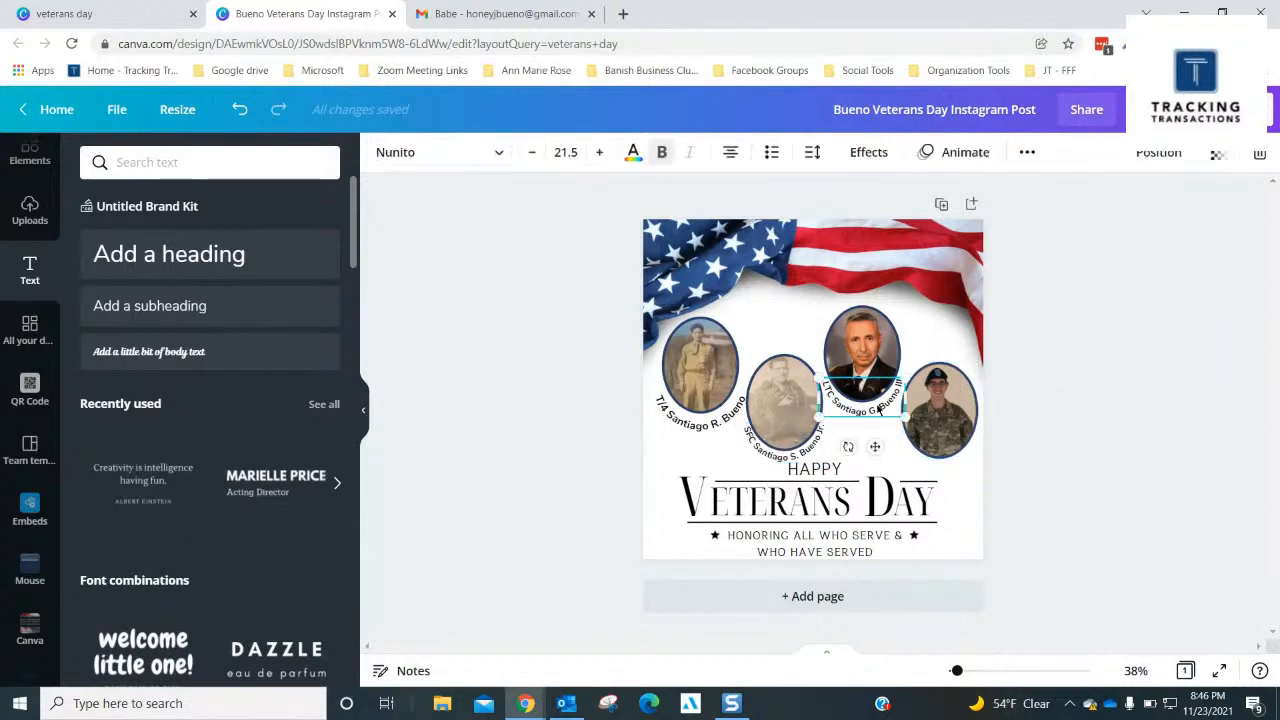
pyautogui.click(708, 424)
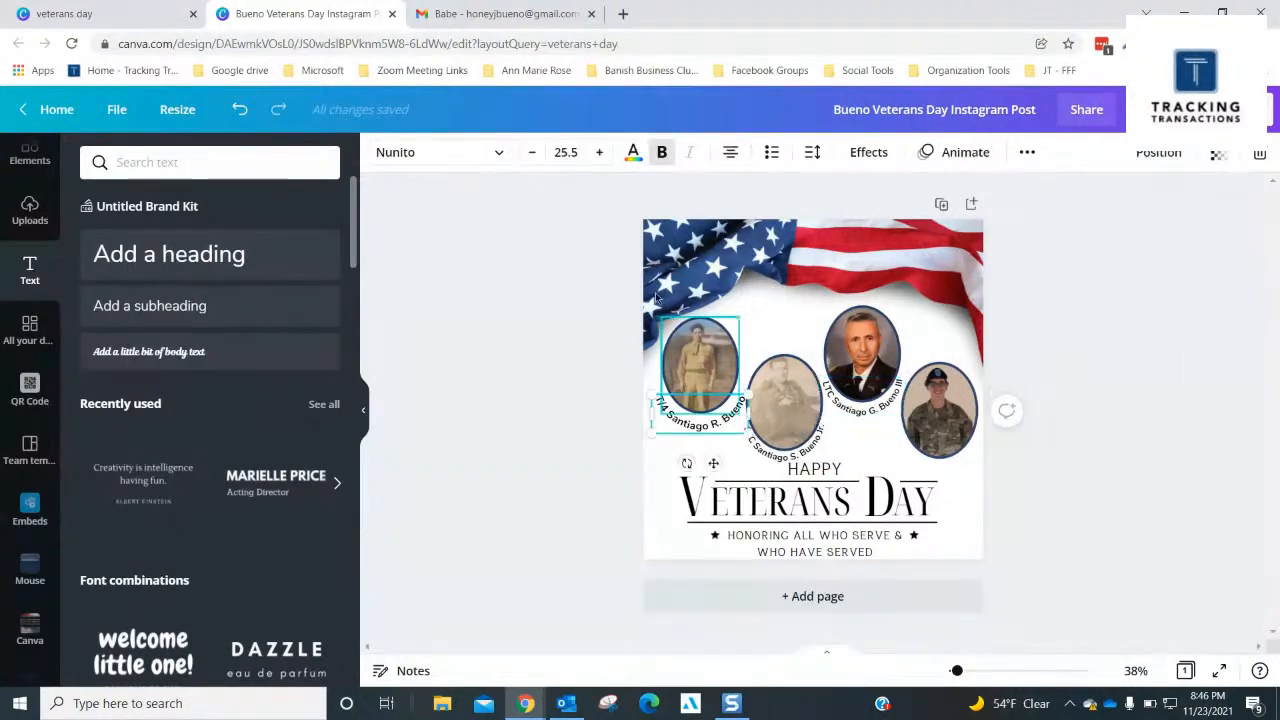
pyautogui.click(533, 153)
pyautogui.click(533, 153)
pyautogui.click(533, 153)
pyautogui.click(533, 153)
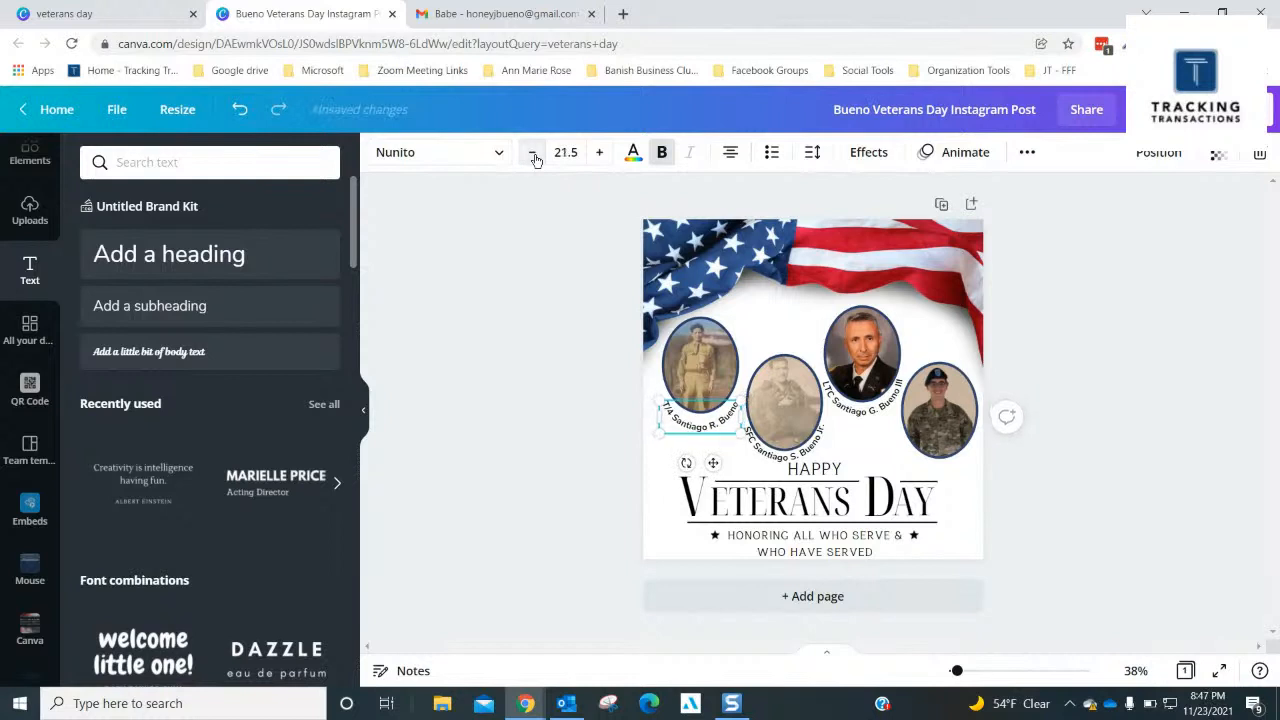
pyautogui.click(533, 153)
pyautogui.click(599, 152)
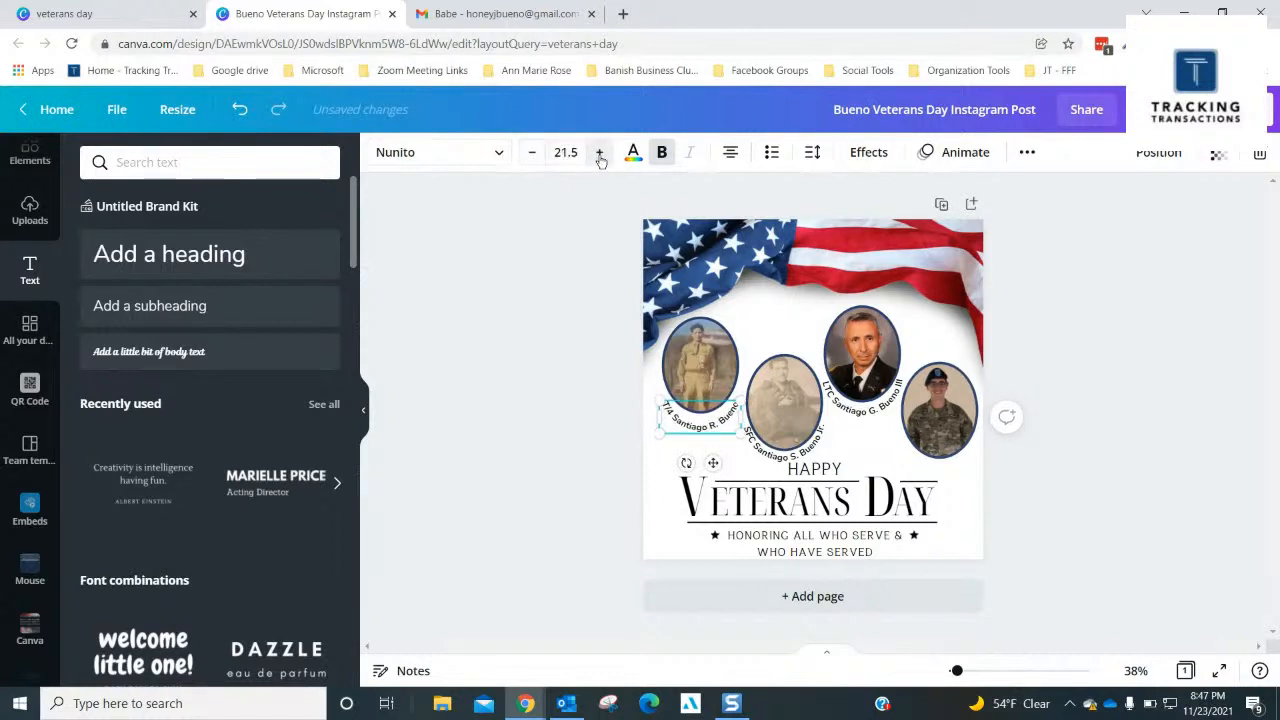
pyautogui.click(1102, 316)
# - Nudge the T/4 caption up so it sits closer to the first portrait's lower edge
pyautogui.click(706, 424)
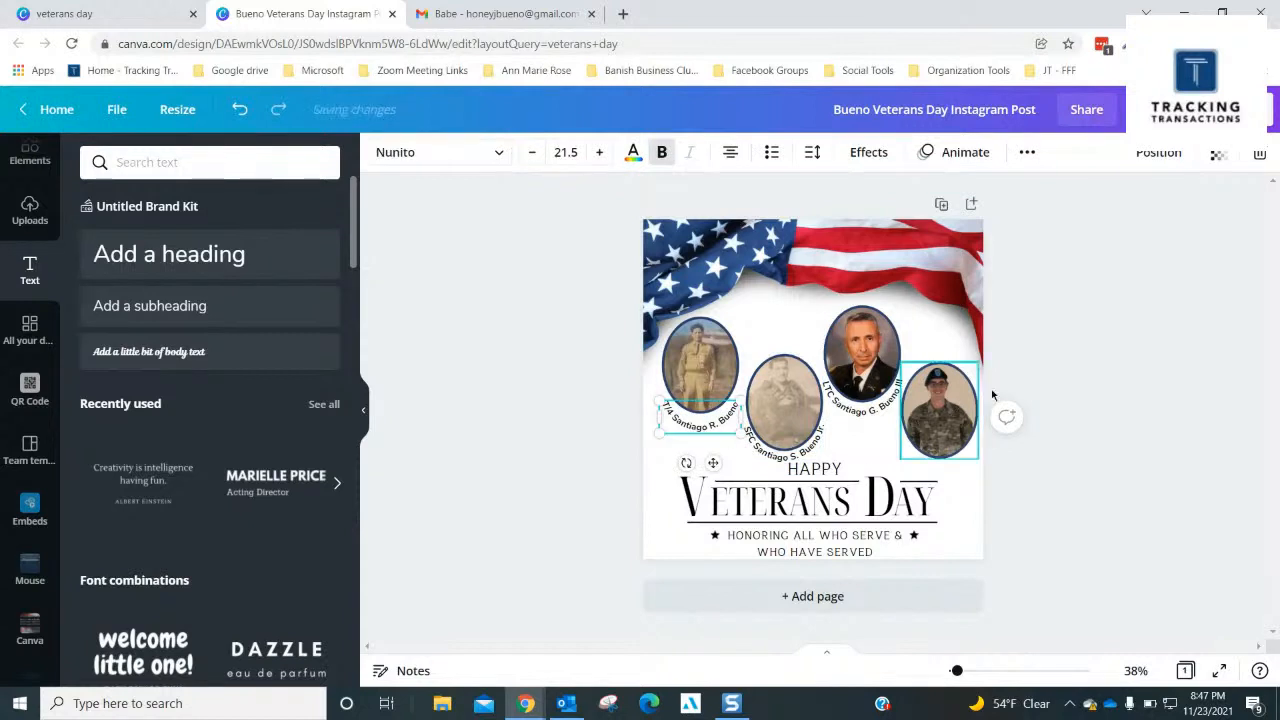
pyautogui.click(702, 420)
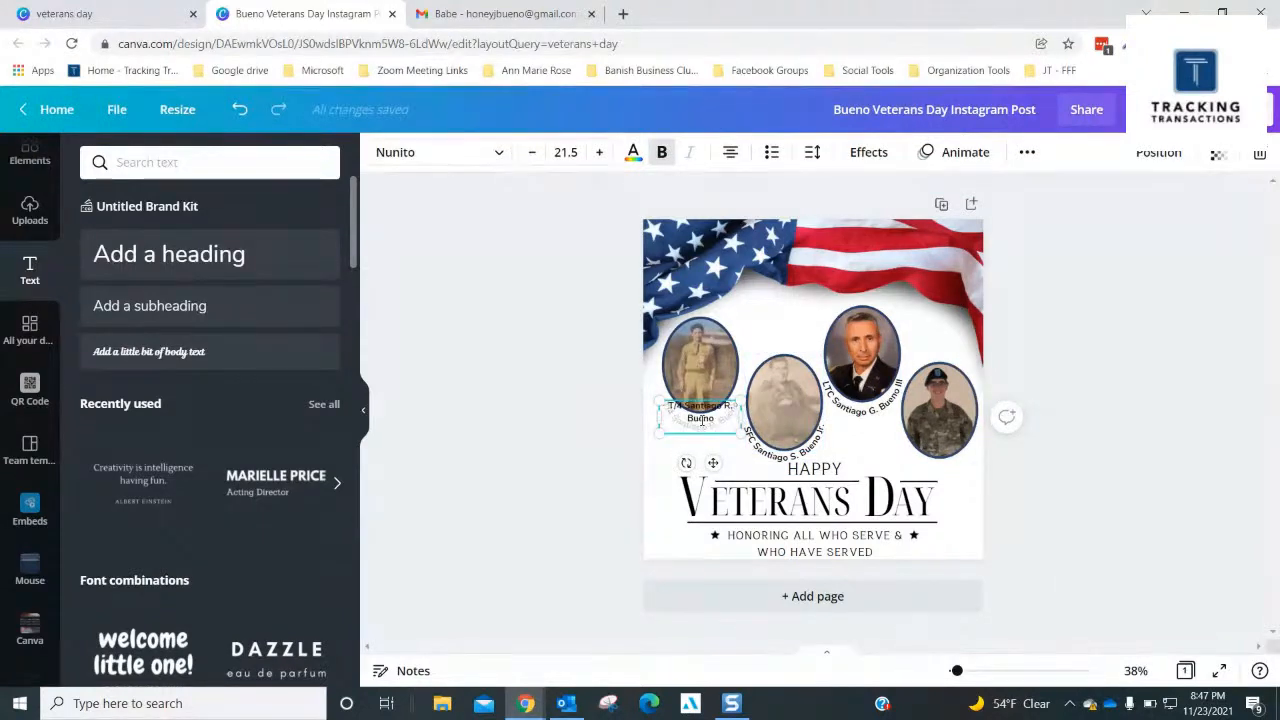
pyautogui.click(1150, 306)
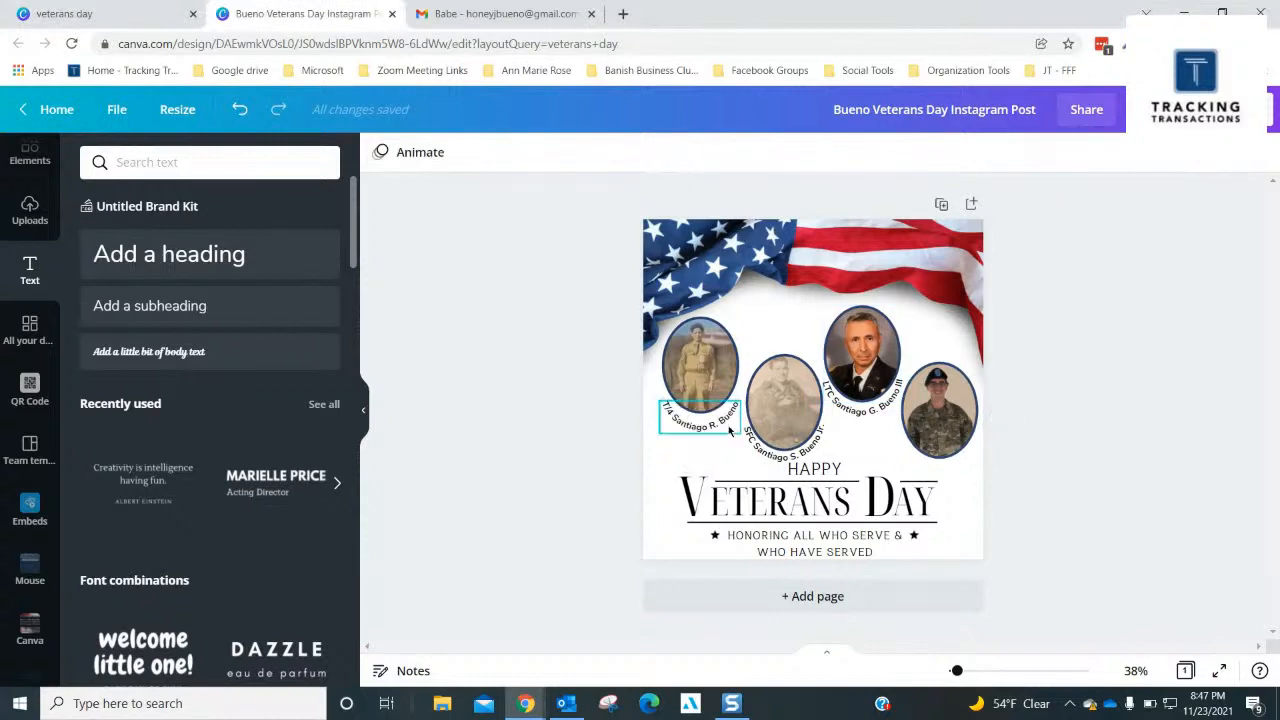
pyautogui.click(727, 430)
pyautogui.press('Up')
pyautogui.press('Up')
pyautogui.press('Up')
pyautogui.press('Up')
pyautogui.press('Up')
pyautogui.press('Up')
pyautogui.press('Up')
pyautogui.press('Up')
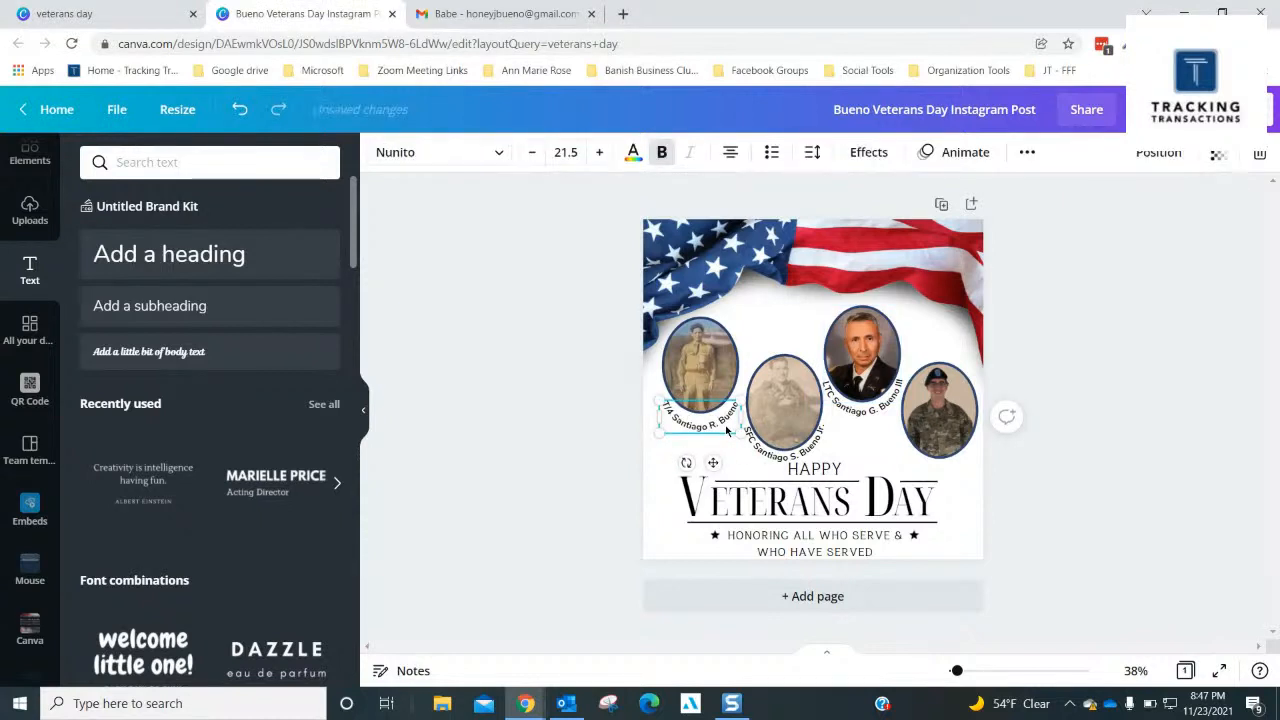
pyautogui.press('Up')
pyautogui.press('Up')
pyautogui.press('Up')
pyautogui.press('Up')
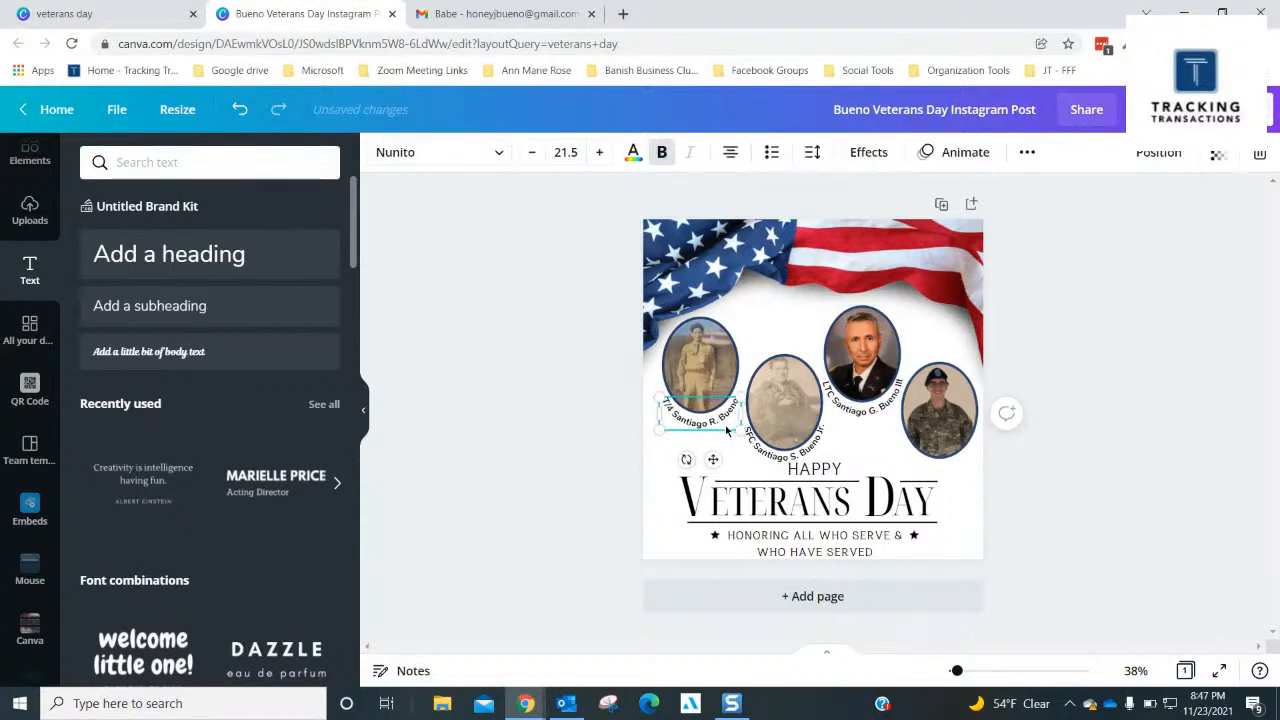
pyautogui.click(1076, 292)
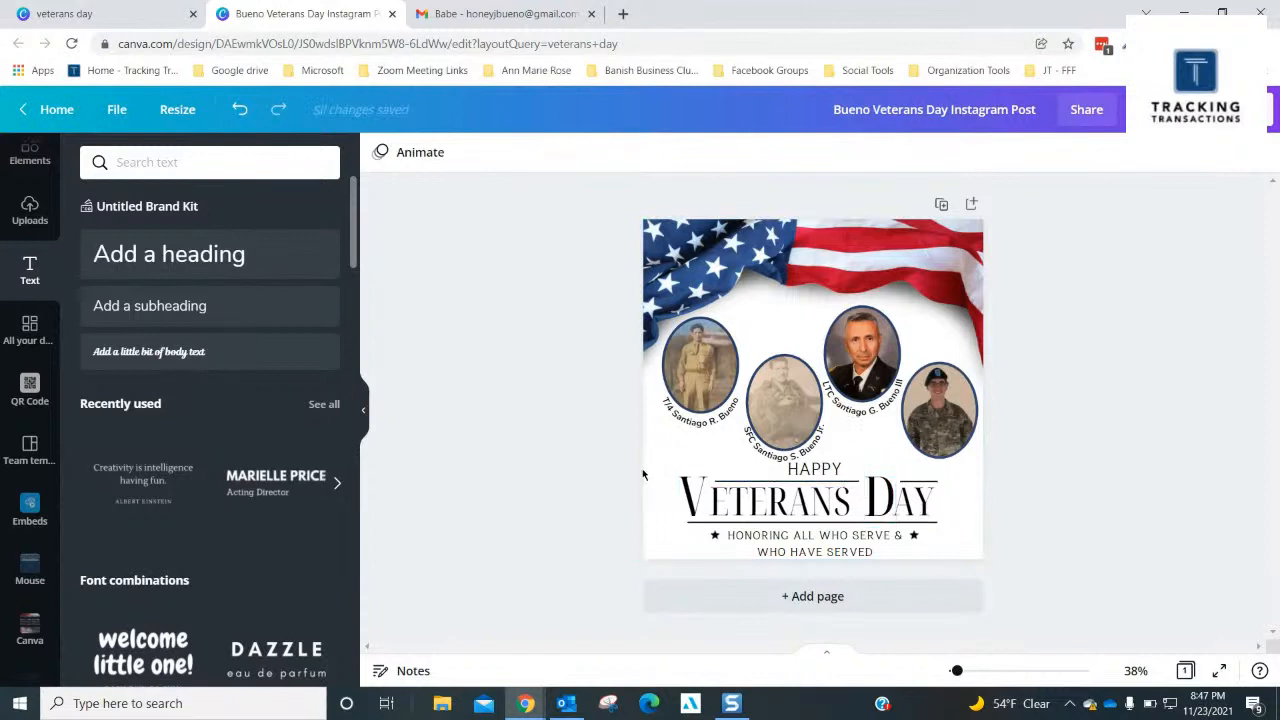
# - Duplicate the first portrait's curved caption and place the copy in the clear space above the fourth portrait
pyautogui.click(705, 421)
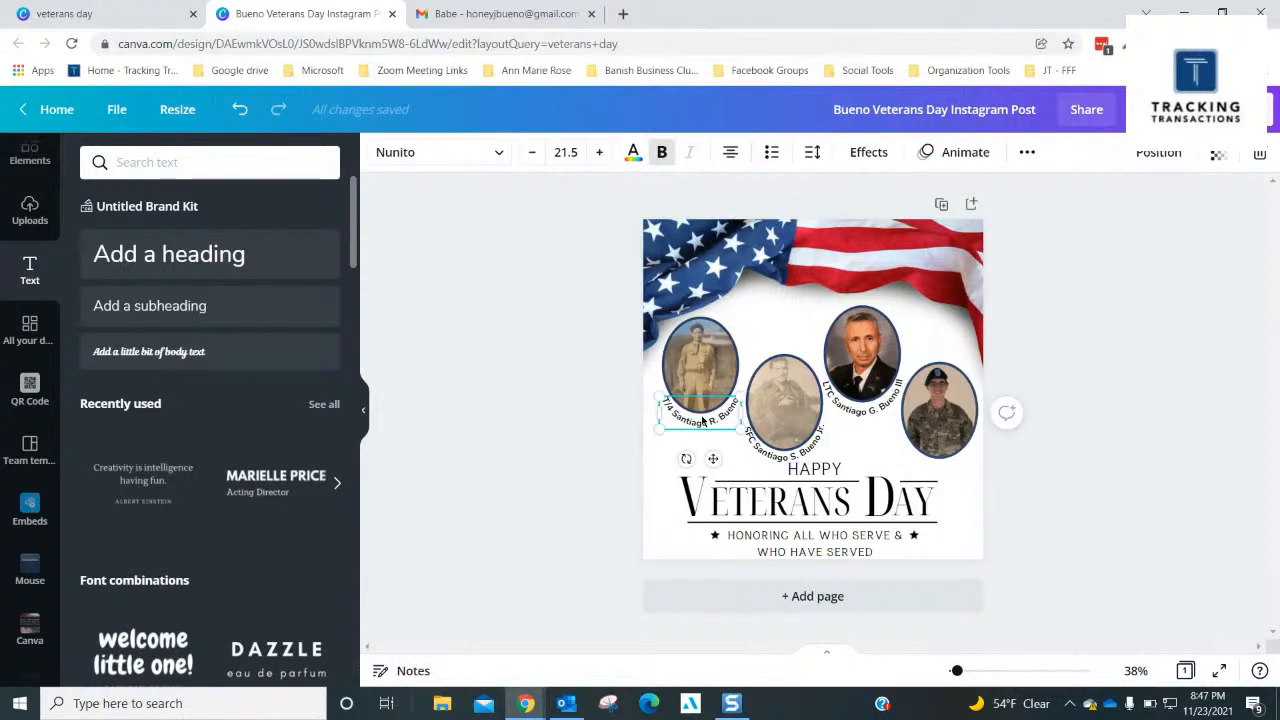
pyautogui.hotkey('ctrl', 'v')
pyautogui.moveTo(707, 425); pyautogui.dragTo(938, 460)
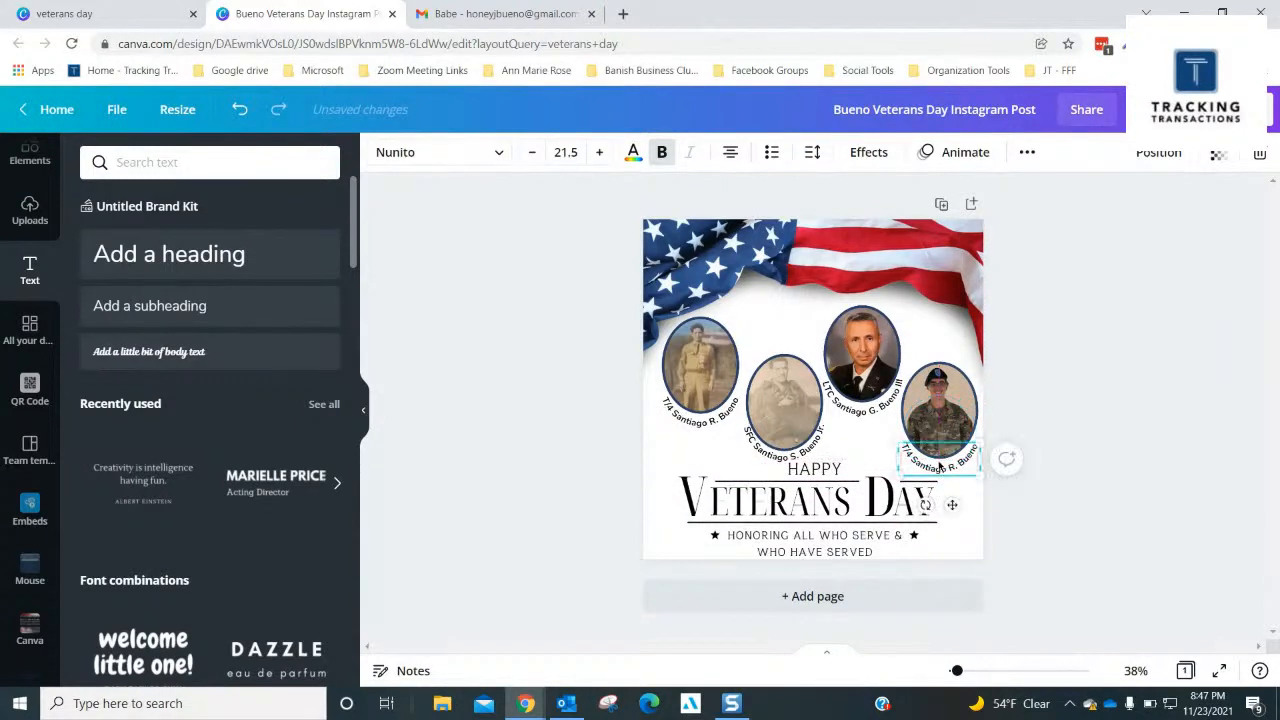
pyautogui.click(938, 474)
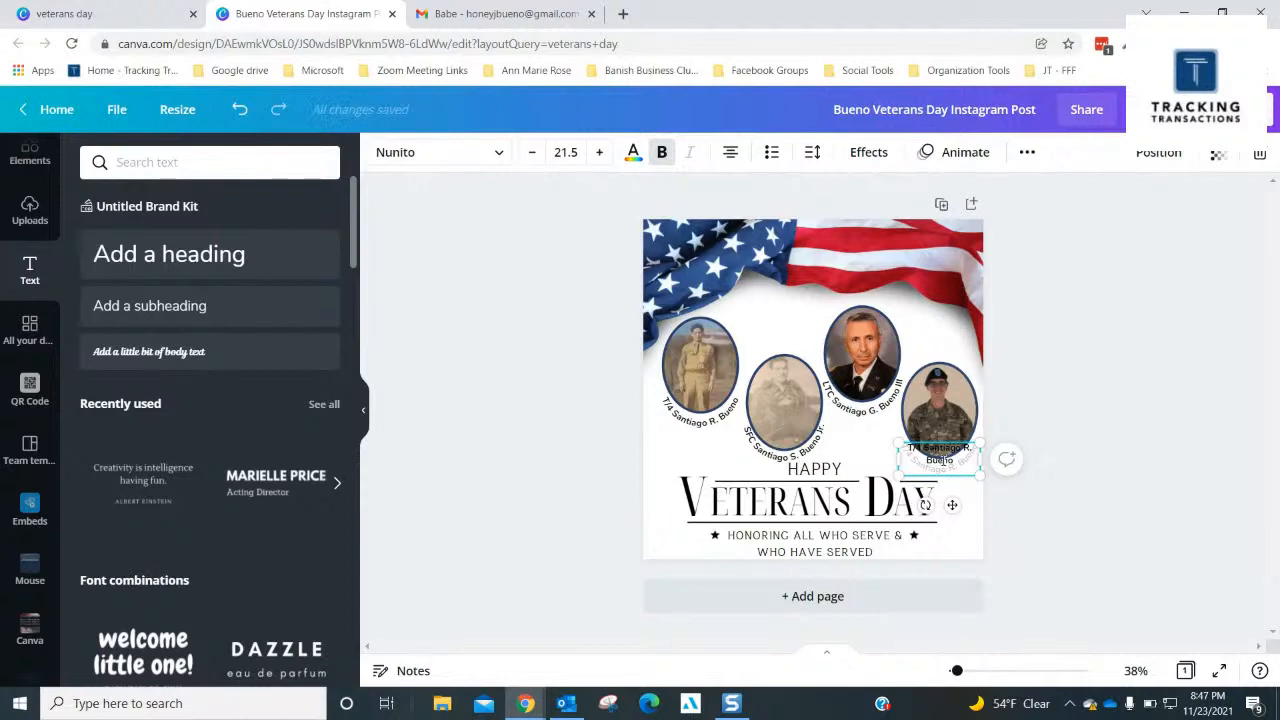
pyautogui.click(1016, 487)
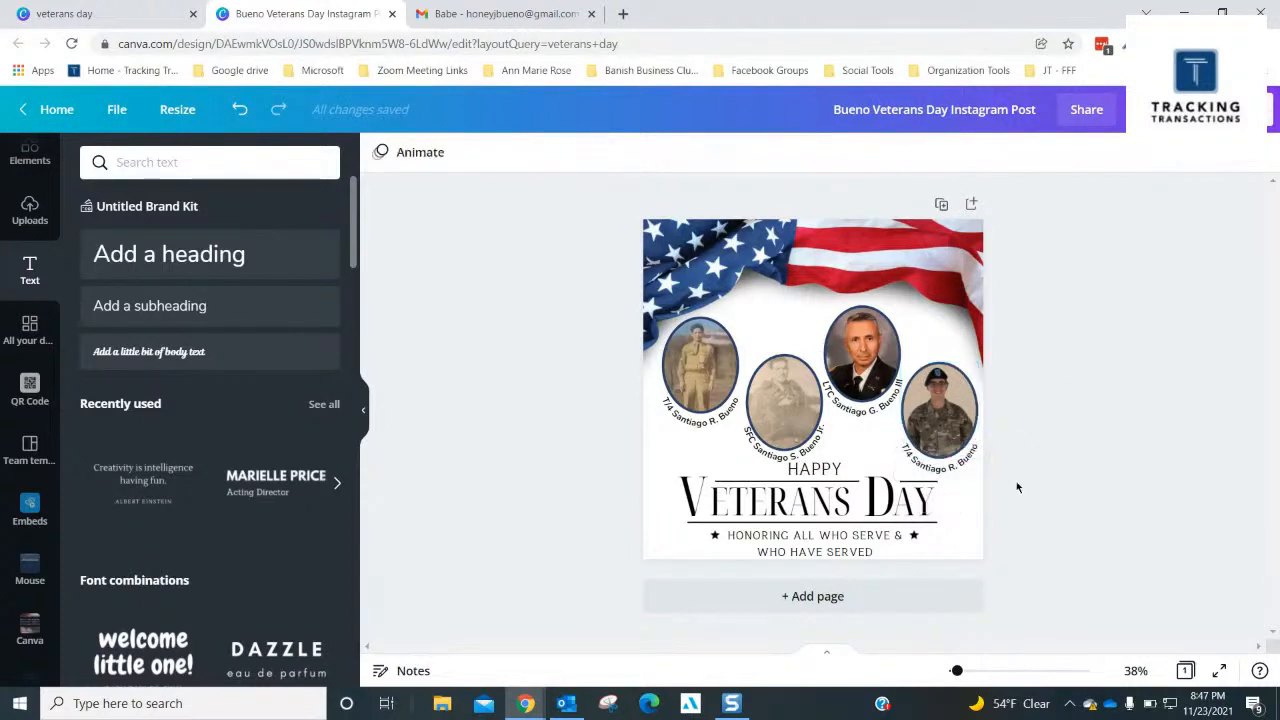
pyautogui.click(953, 475)
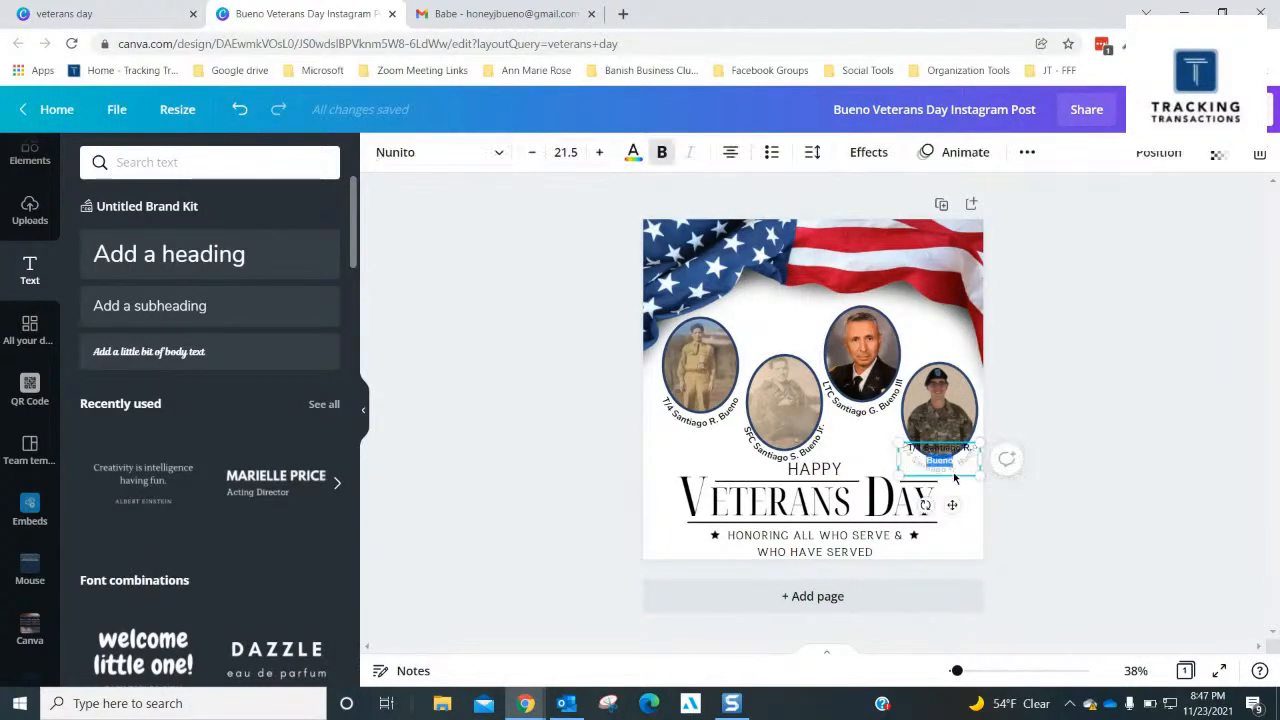
pyautogui.moveTo(953, 475); pyautogui.dragTo(960, 403)
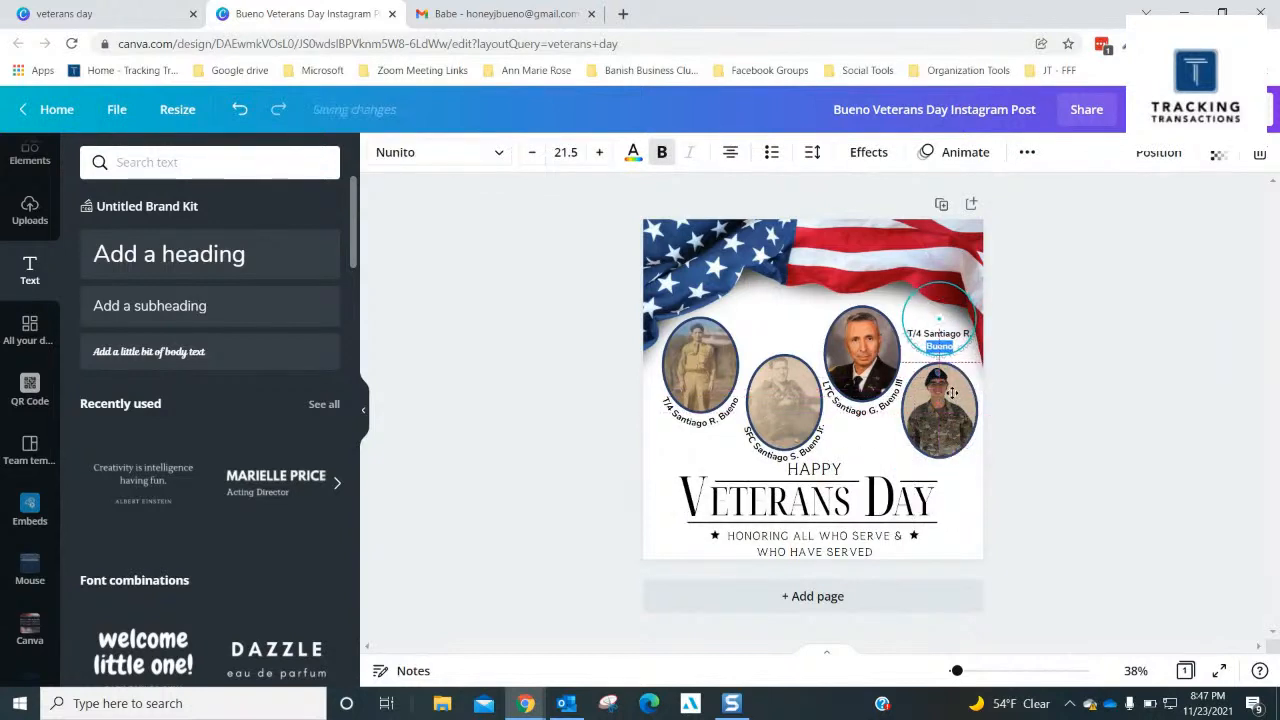
# - Edit the copied caption above the fourth portrait to the rank SPC and that veteran's first name, dropping the middle initial
pyautogui.doubleClick(938, 334)
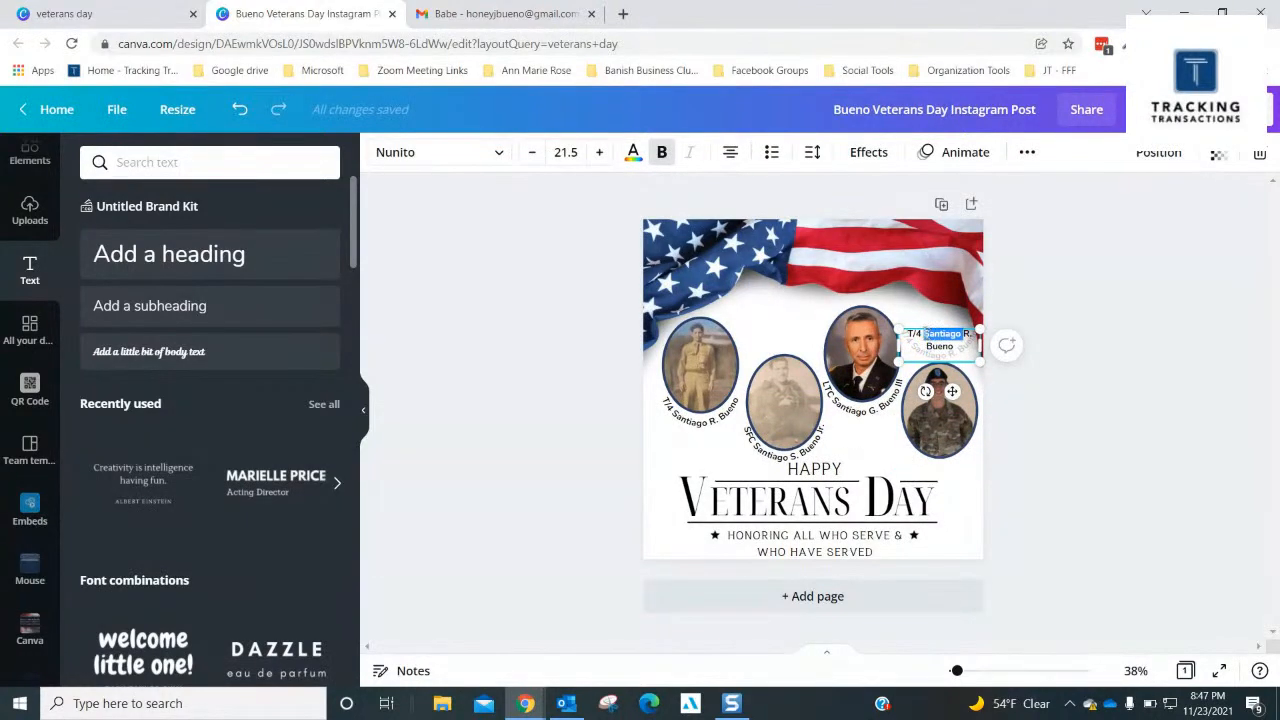
pyautogui.click(920, 330)
pyautogui.press('BackSpace')
pyautogui.press('BackSpace')
pyautogui.press('BackSpace')
pyautogui.press('BackSpace')
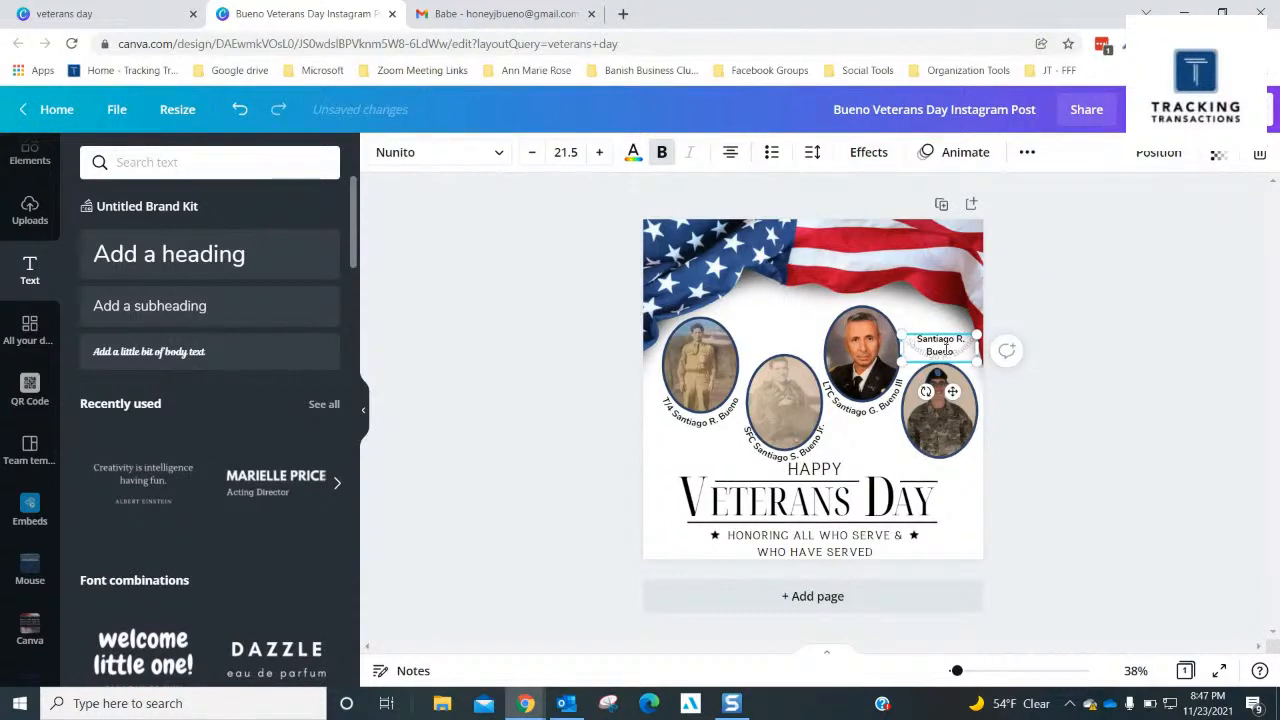
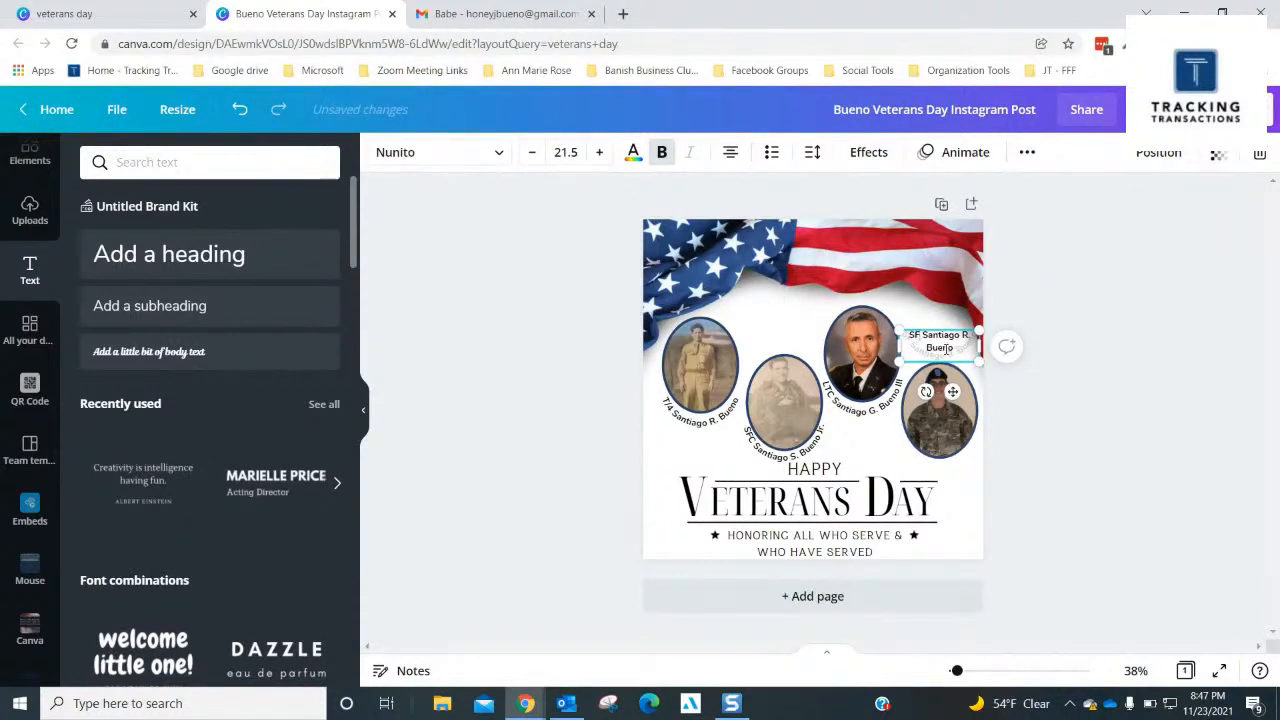
pyautogui.press('BackSpace')
pyautogui.press('BackSpace')
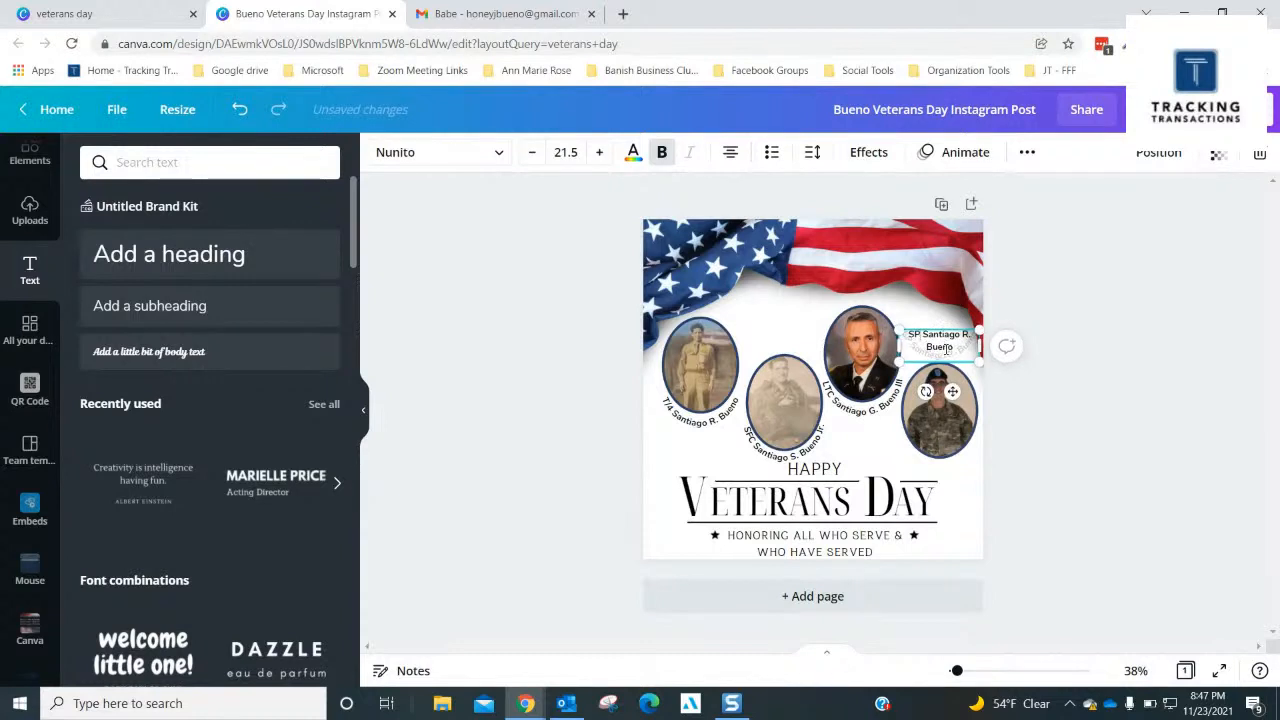
pyautogui.press('Delete')
pyautogui.press('Delete')
pyautogui.press('Delete')
pyautogui.press('Delete')
pyautogui.press('Delete')
pyautogui.press('Delete')
pyautogui.press('Delete')
pyautogui.press('Delete')
pyautogui.press('Delete')
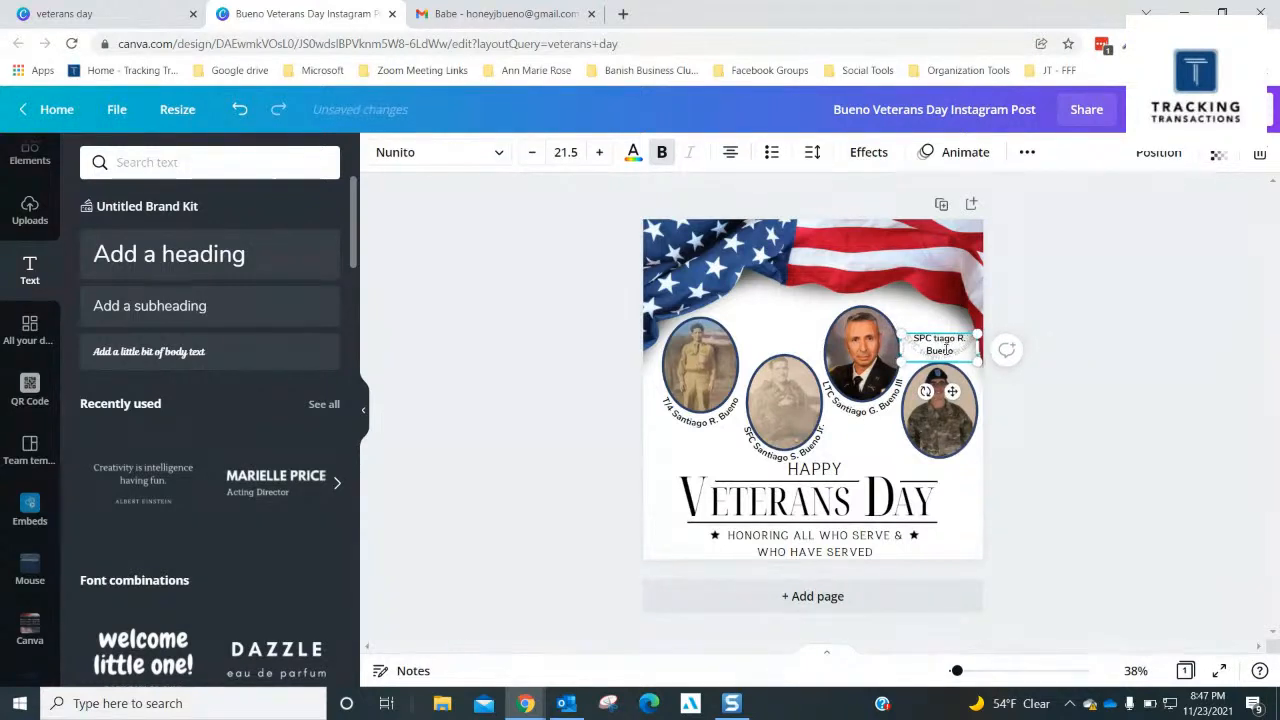
pyautogui.press('Delete')
pyautogui.press('Delete')
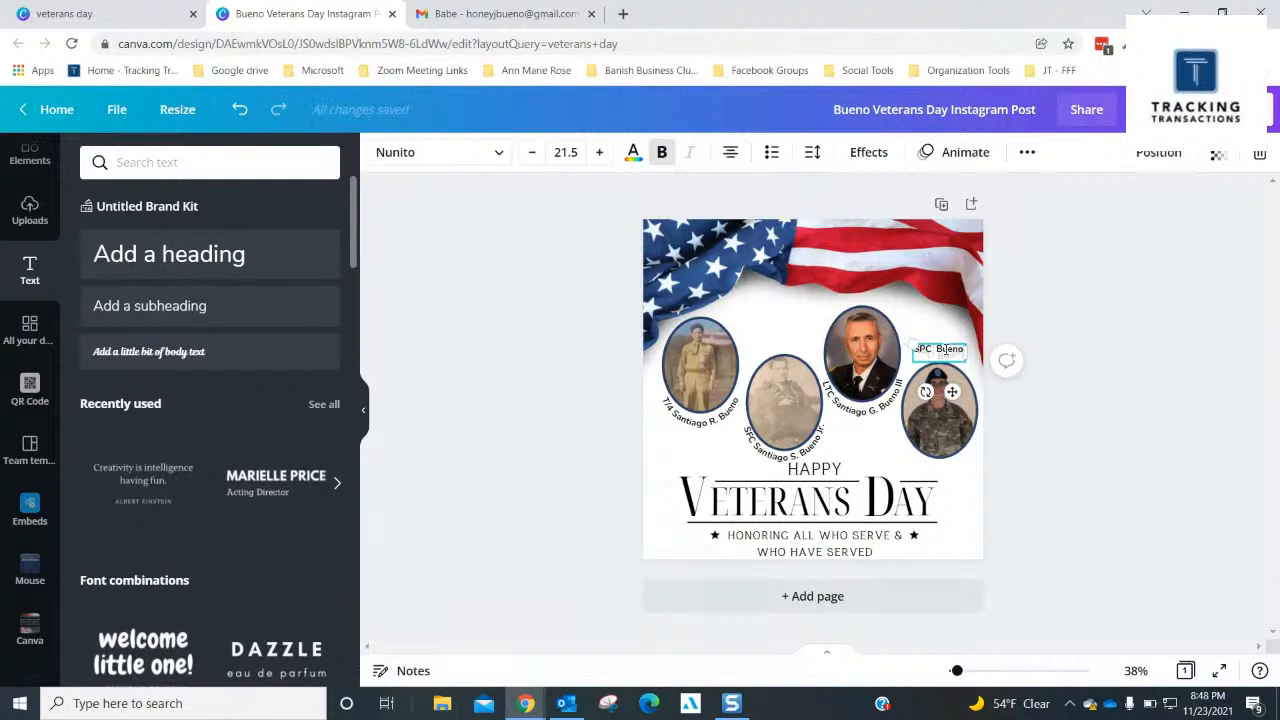
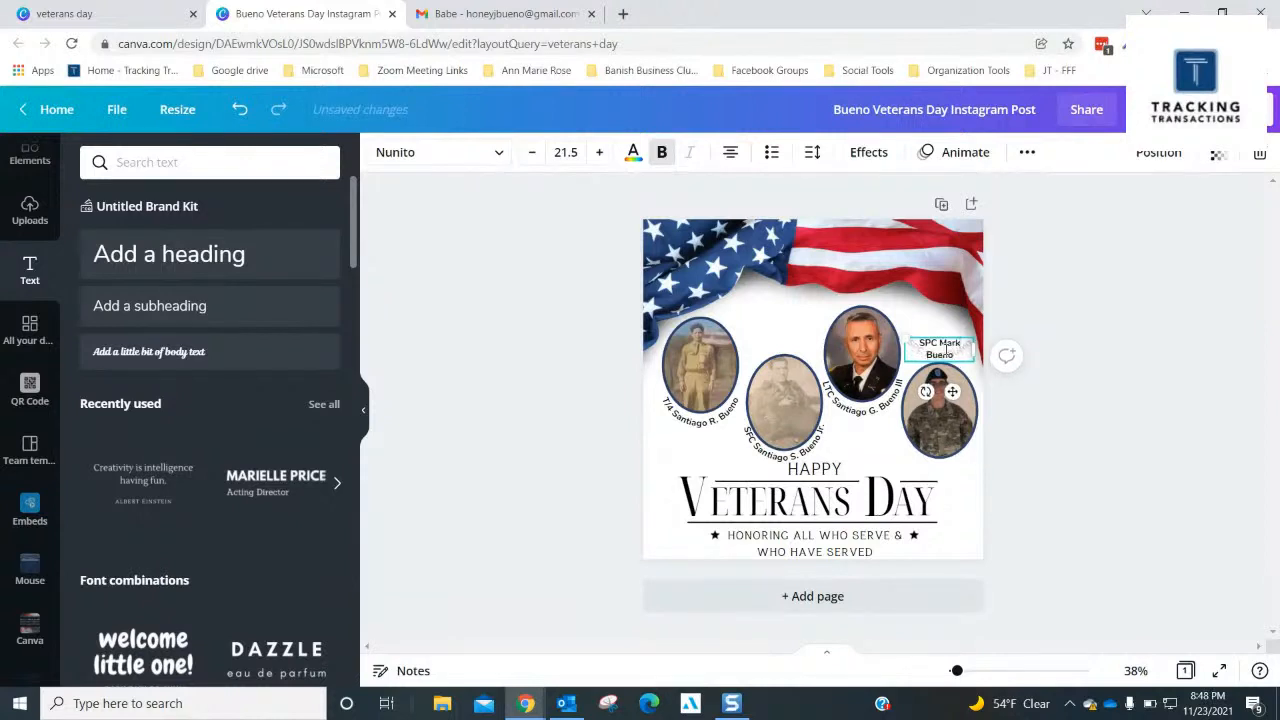
pyautogui.click(1037, 318)
# - Move the SPC caption down to the fourth portrait's lower edge and nudge it up close to the oval
pyautogui.moveTo(935, 428); pyautogui.dragTo(944, 469)
pyautogui.press('Up')
pyautogui.press('Up')
pyautogui.press('Up')
pyautogui.press('Up')
pyautogui.press('Up')
pyautogui.press('Up')
pyautogui.press('Up')
pyautogui.press('Up')
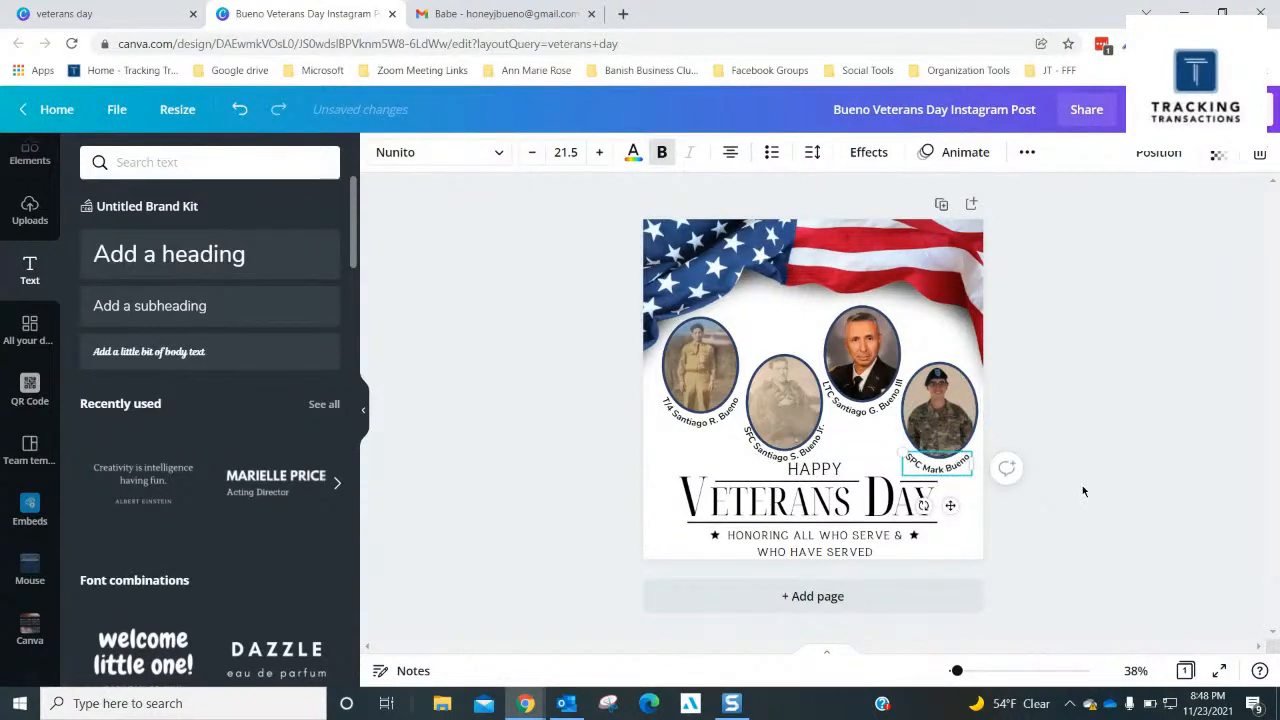
pyautogui.press('Up')
pyautogui.press('Up')
pyautogui.press('Up')
pyautogui.press('Up')
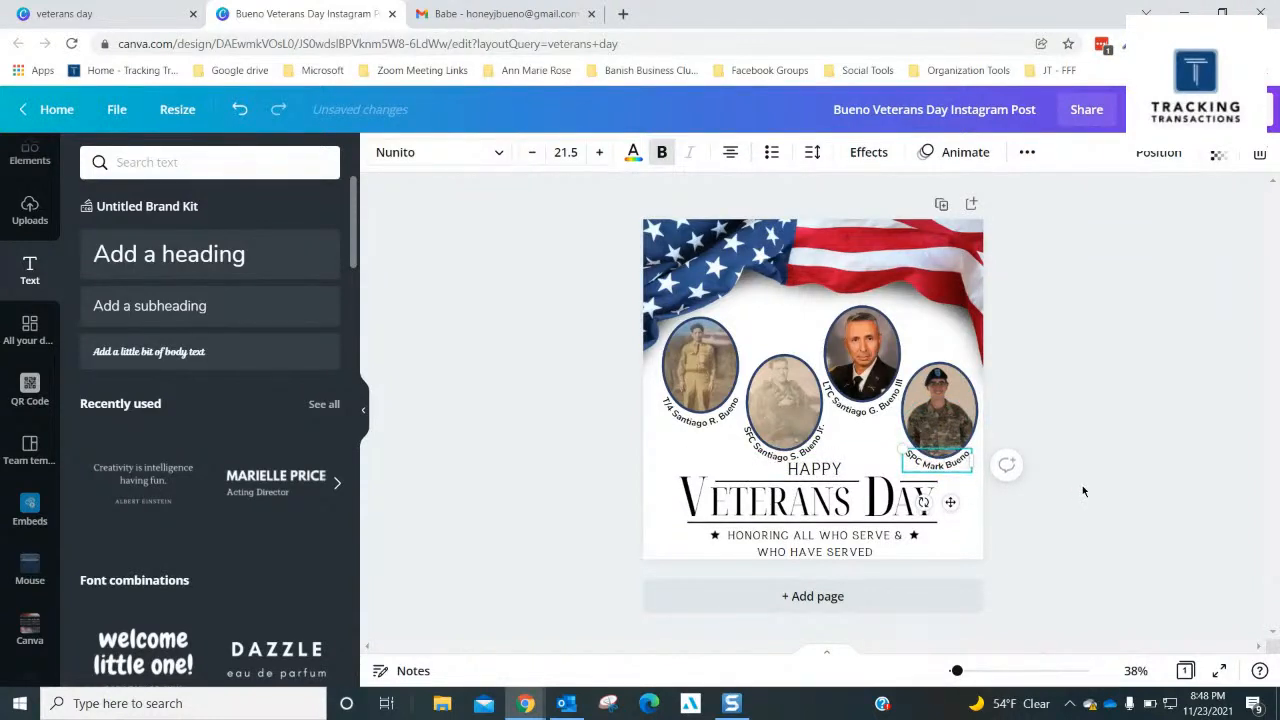
pyautogui.press('Up')
pyautogui.press('Up')
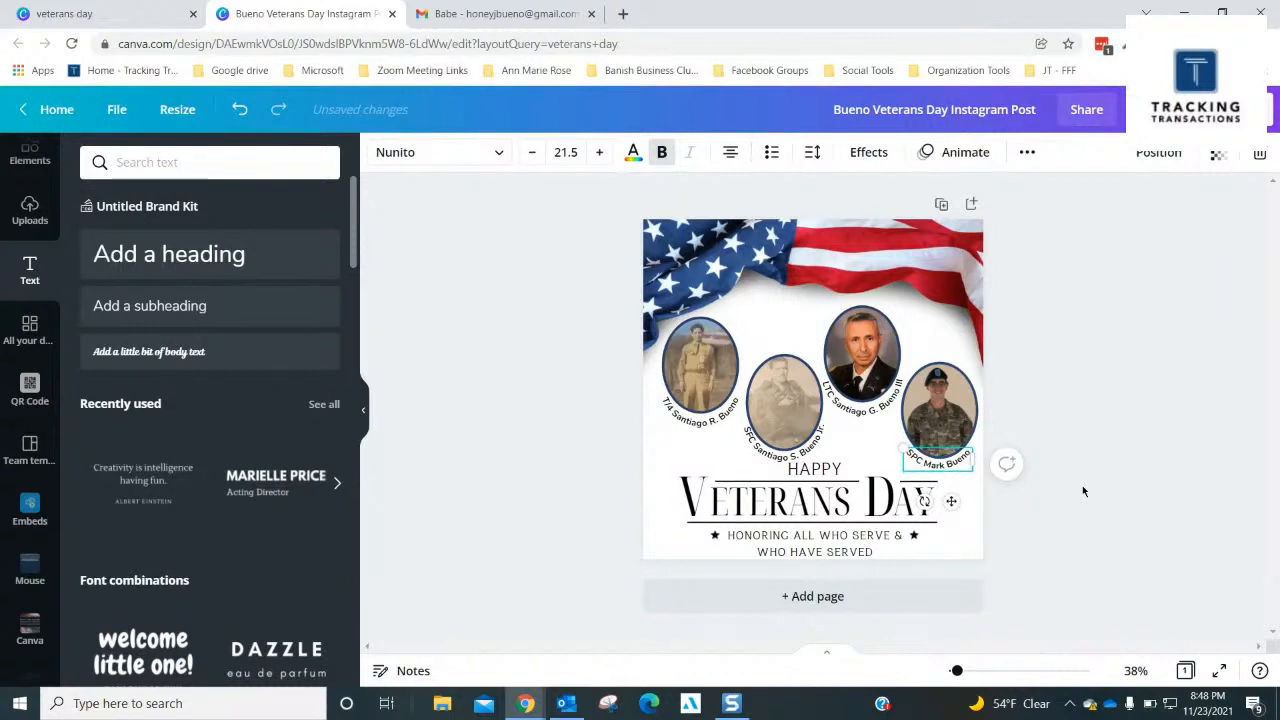
pyautogui.click(1093, 398)
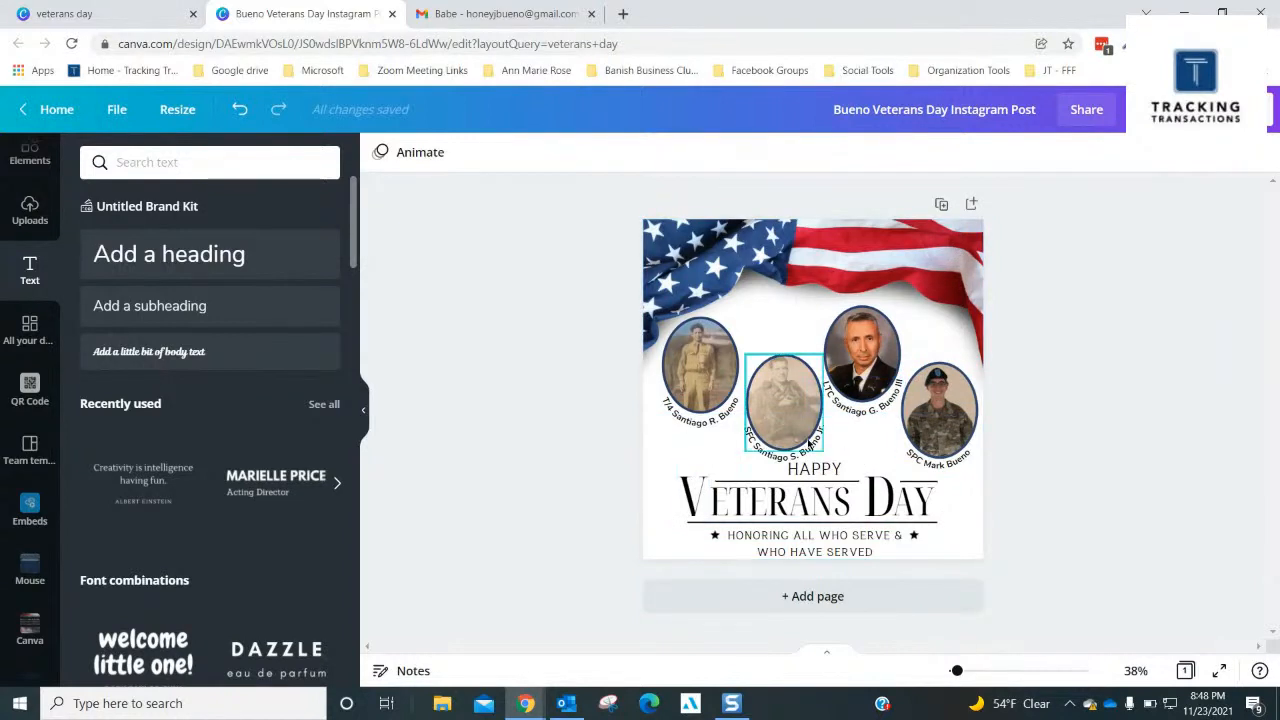
# - Duplicate the page and, on page 2, move the SFC caption above the second portrait
pyautogui.click(941, 205)
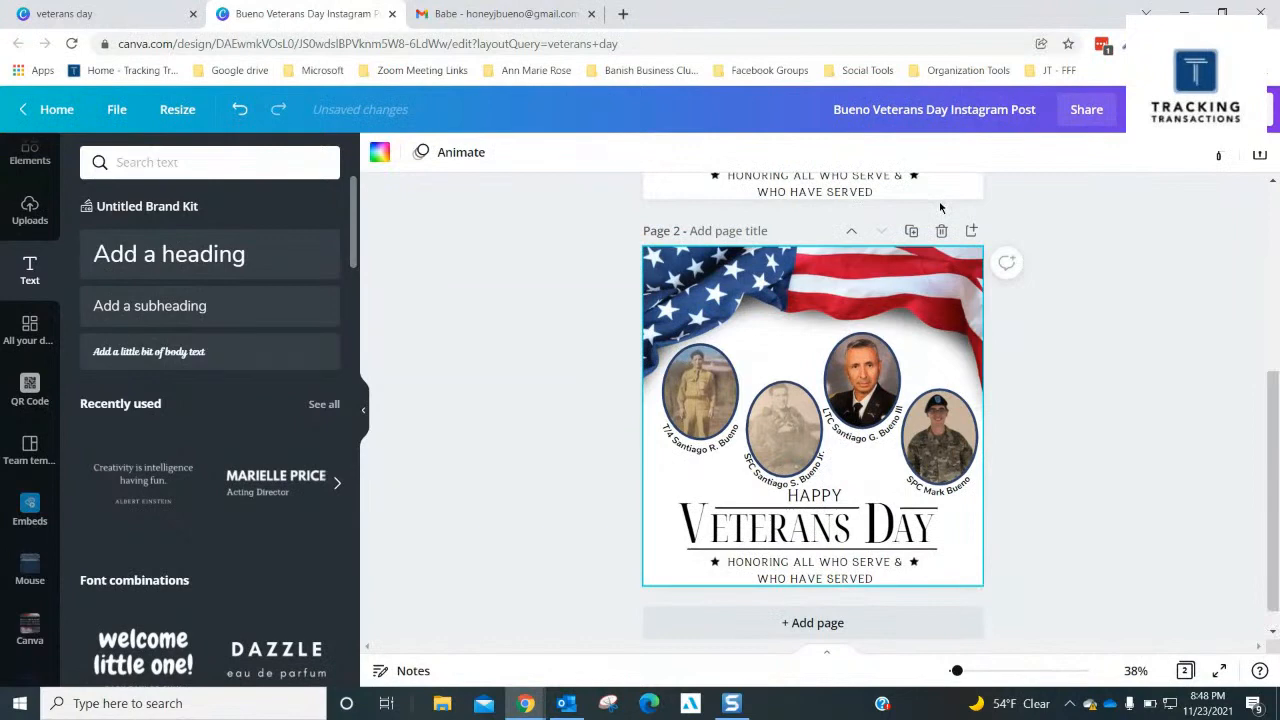
pyautogui.click(785, 485)
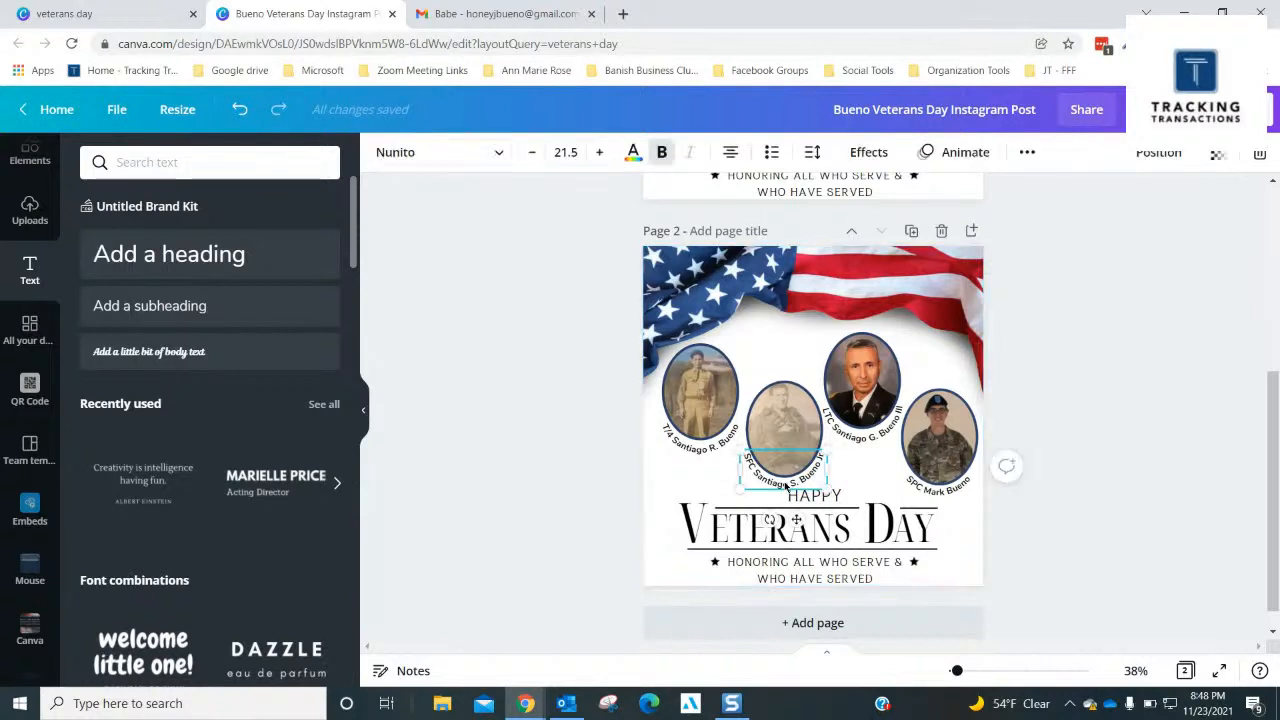
pyautogui.moveTo(783, 468); pyautogui.dragTo(785, 375)
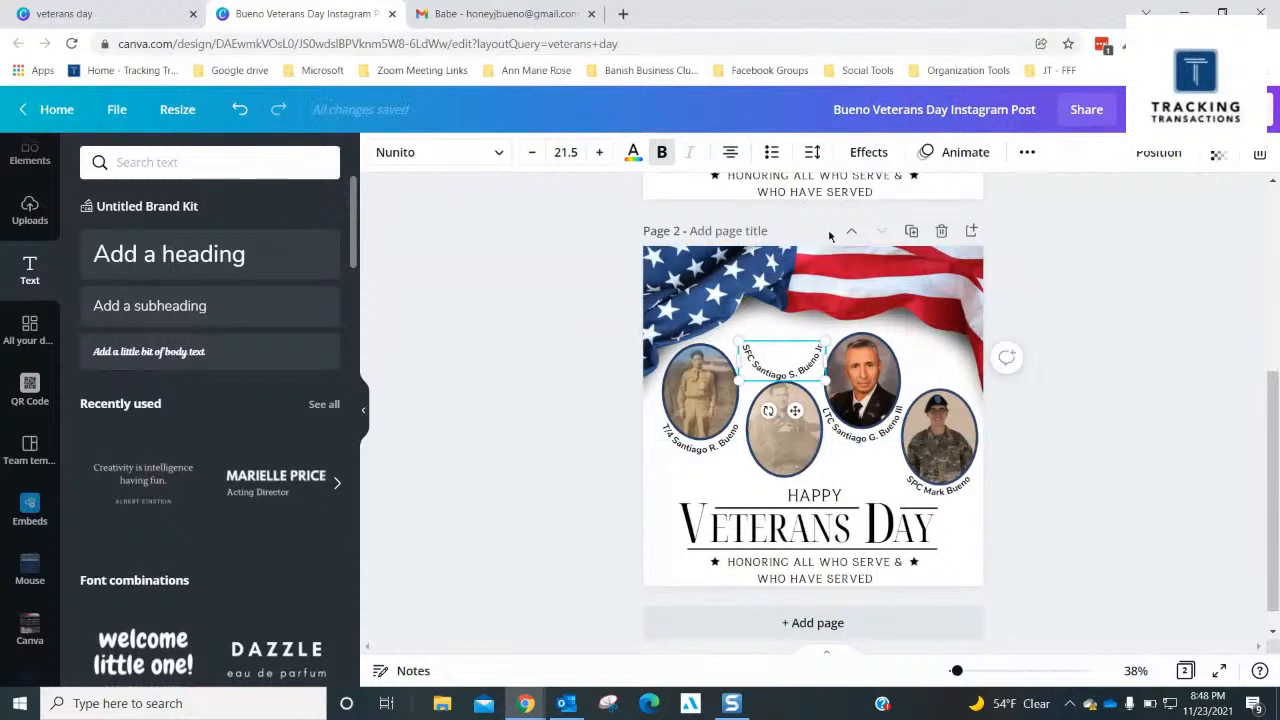
# - Set the curve of page 2's SFC caption to 54 so it arches over the second portrait
pyautogui.click(860, 151)
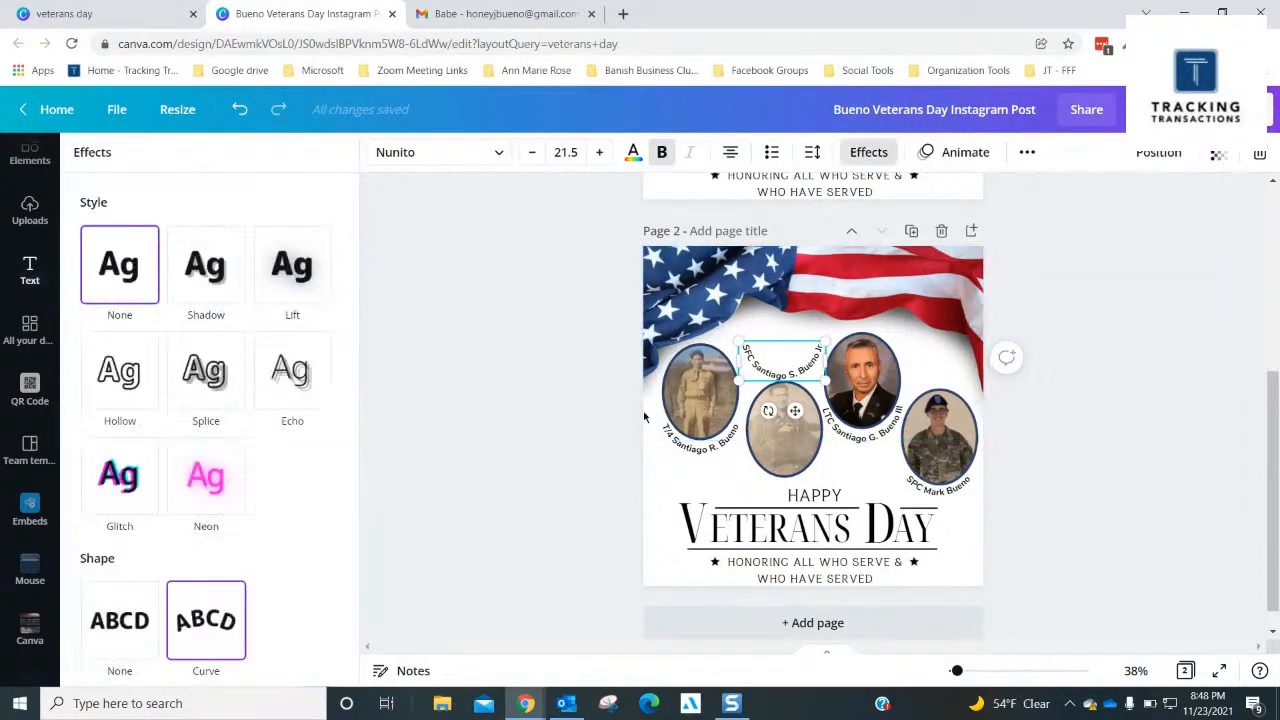
pyautogui.click(277, 417)
pyautogui.scroll(-1, 275, 418)
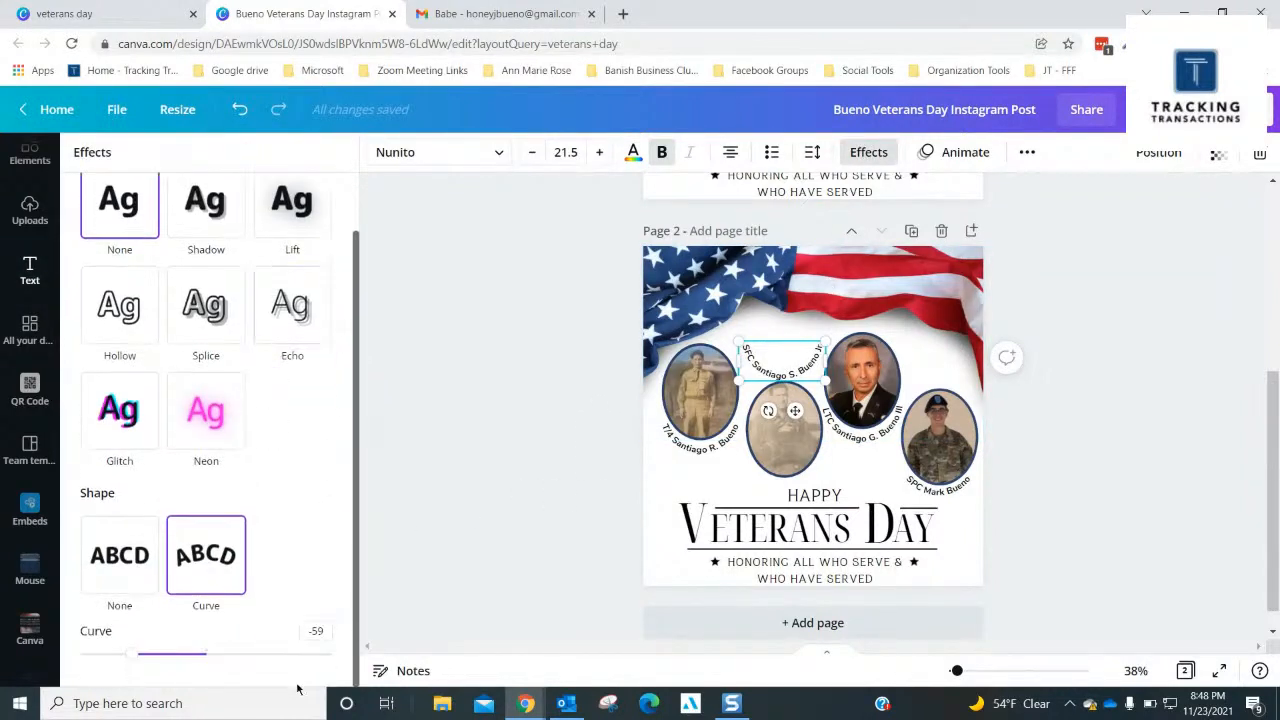
pyautogui.moveTo(134, 656); pyautogui.dragTo(283, 655)
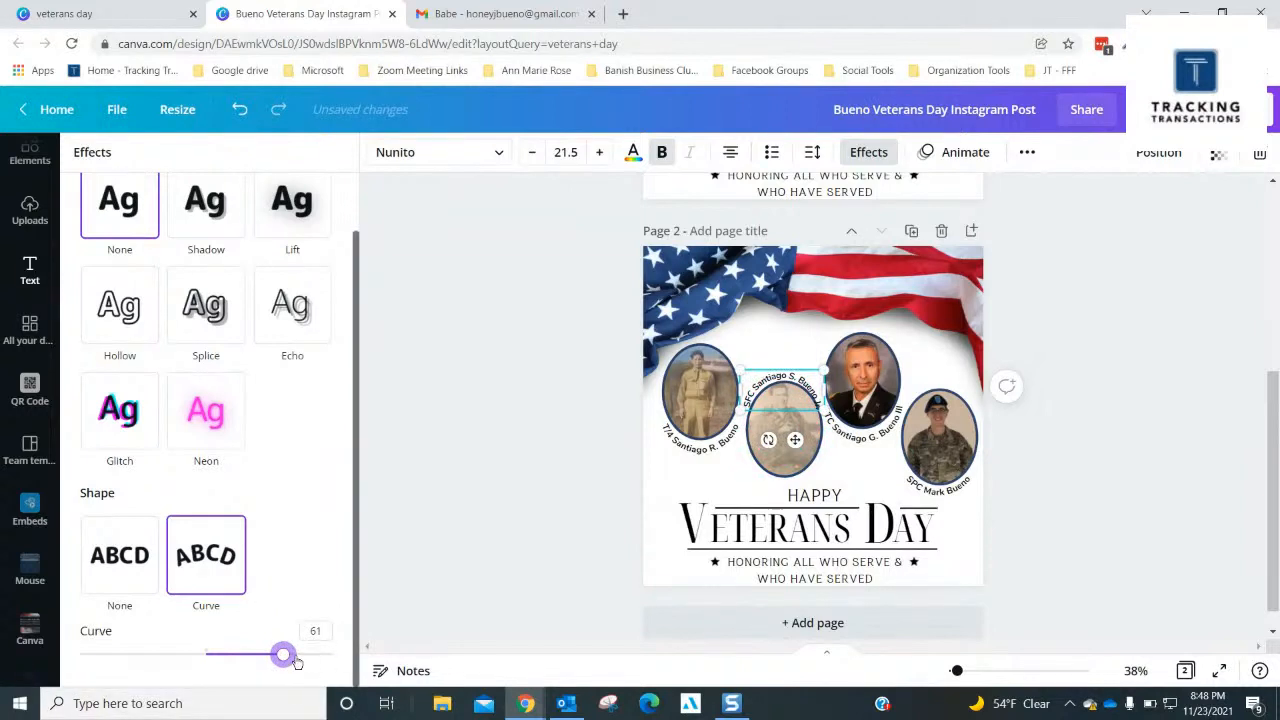
pyautogui.moveTo(285, 656); pyautogui.dragTo(275, 656)
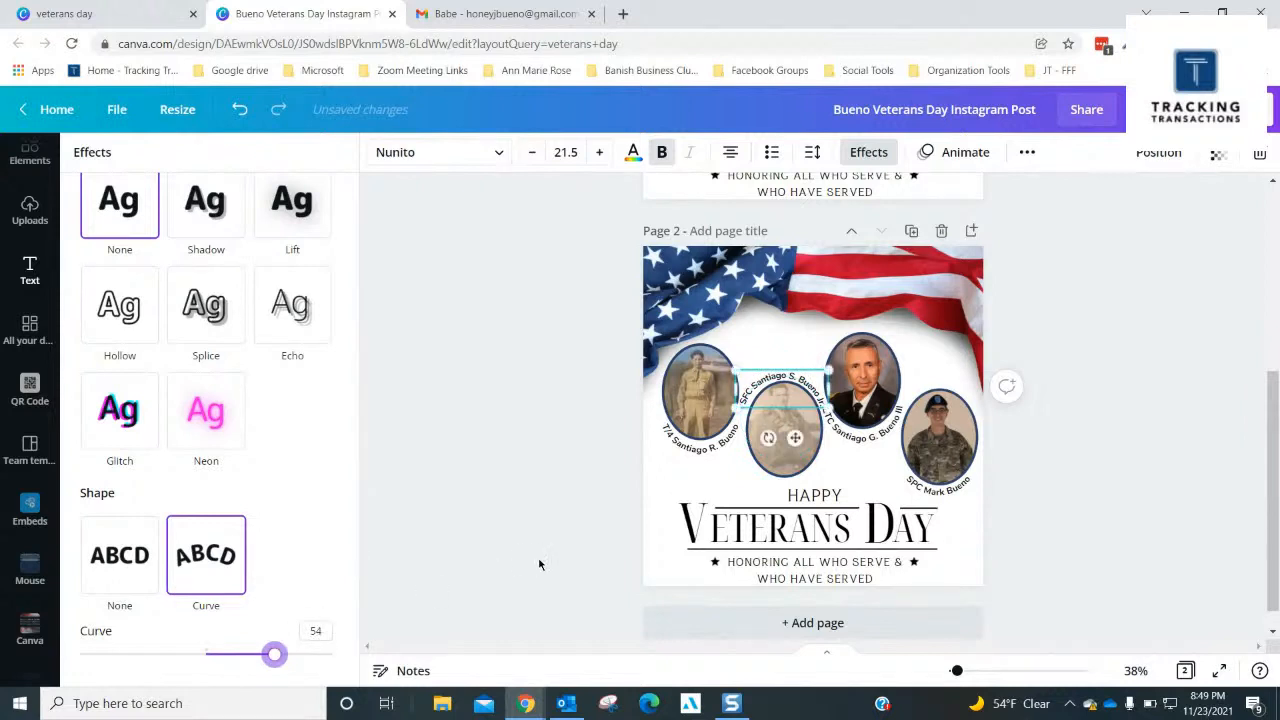
# - Nudge the LTC caption under the third portrait on page 2 down slightly, clear of the neighbouring SFC caption
pyautogui.click(1056, 342)
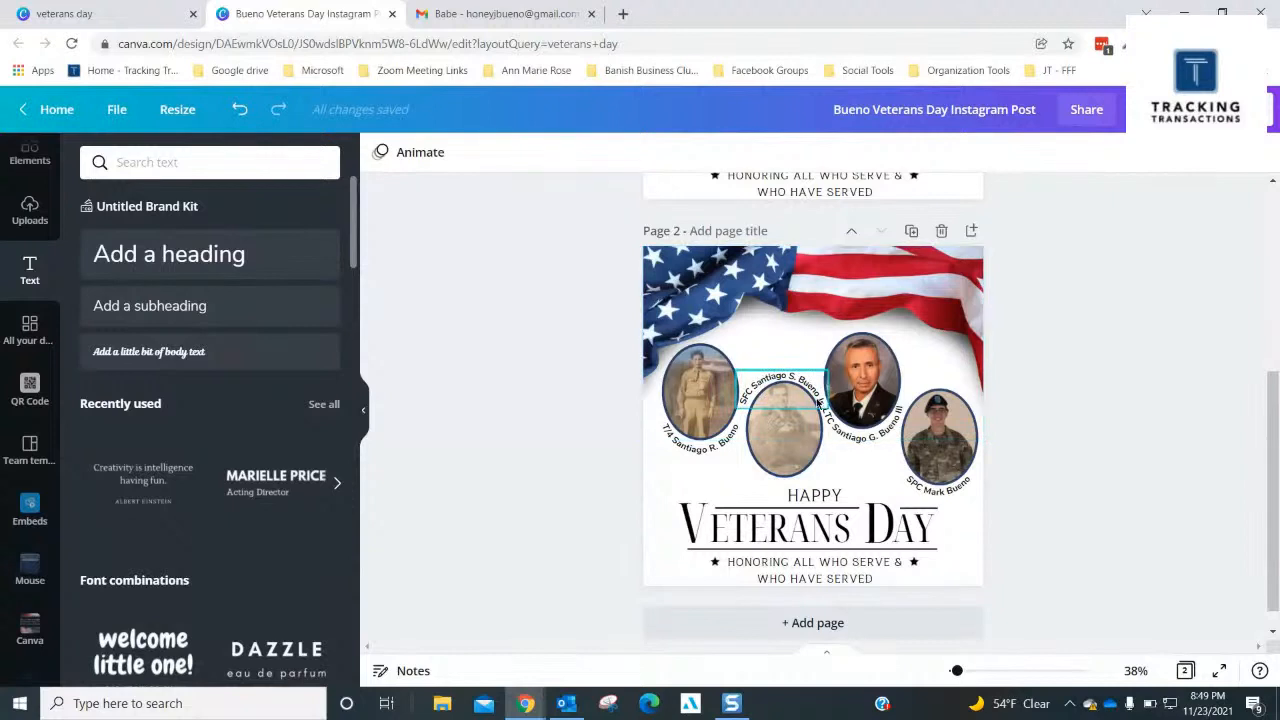
pyautogui.click(874, 438)
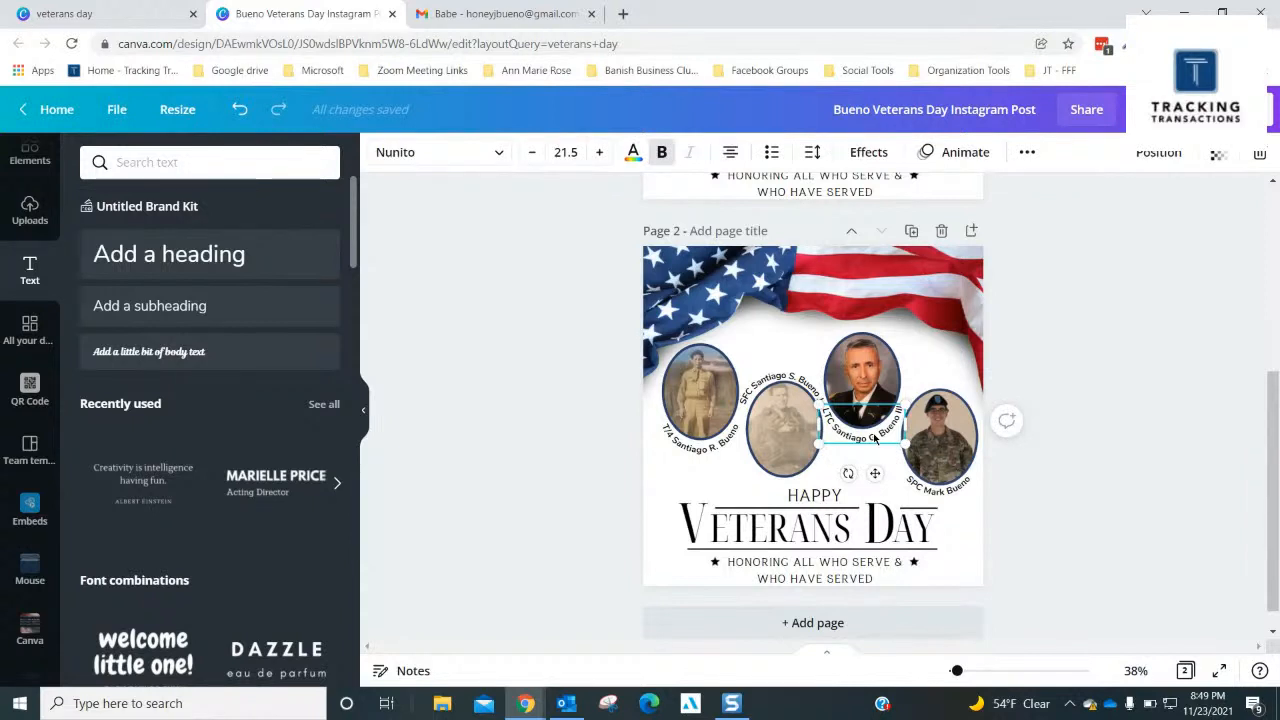
pyautogui.press('Down')
pyautogui.press('Down')
pyautogui.press('Down')
pyautogui.press('Down')
pyautogui.press('Down')
pyautogui.press('Down')
pyautogui.press('Down')
pyautogui.press('Down')
pyautogui.press('Down')
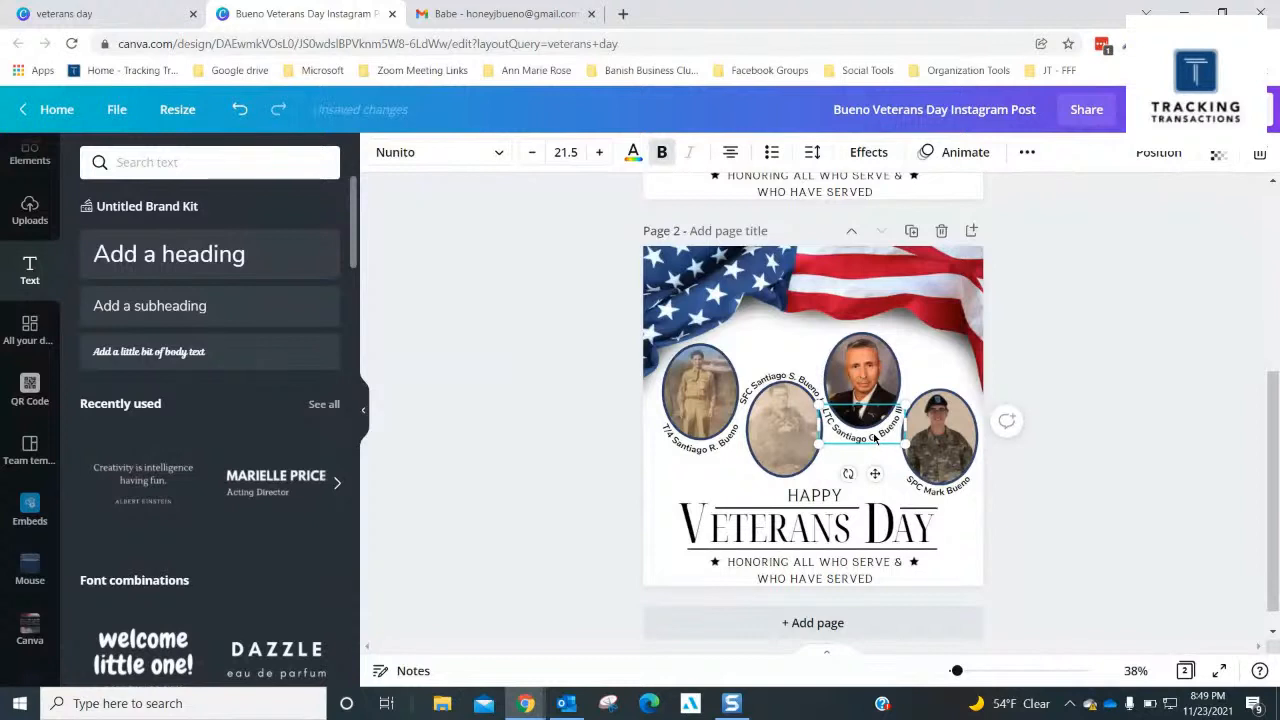
pyautogui.press('Down')
pyautogui.press('Down')
pyautogui.press('Down')
pyautogui.press('Down')
pyautogui.press('Down')
pyautogui.press('Down')
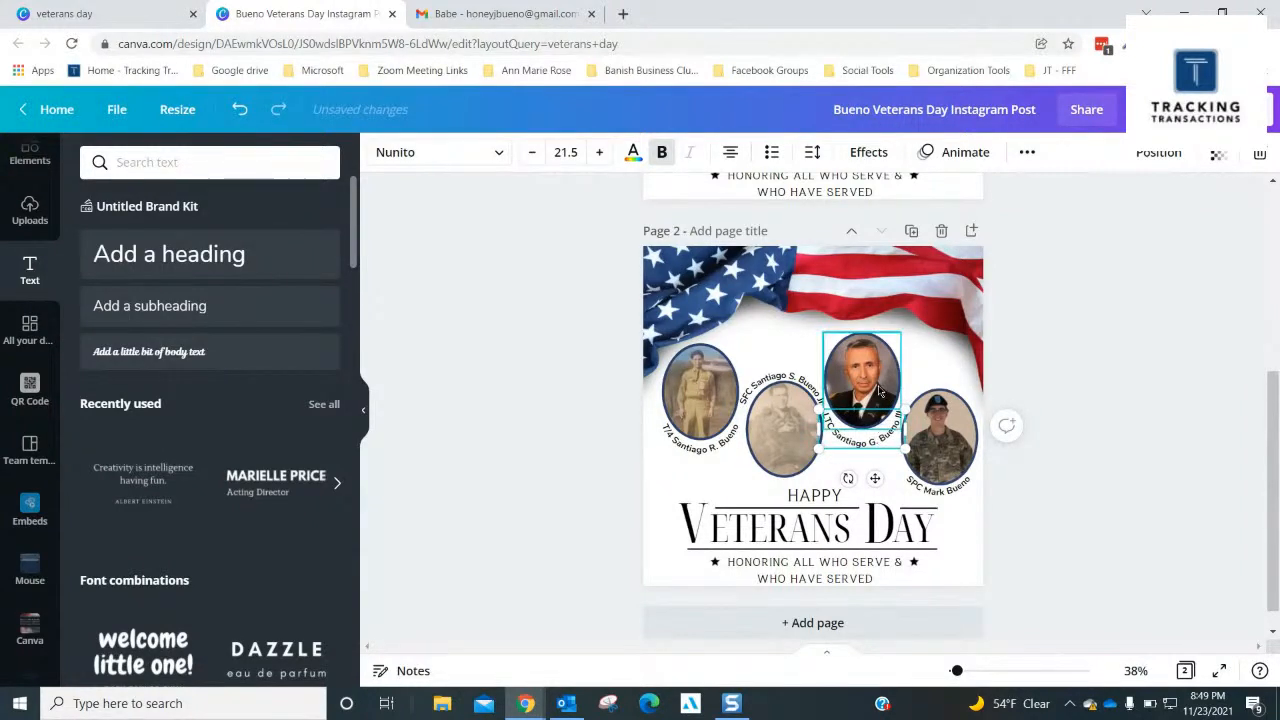
# - Nudge page 2's third portrait down slightly to sit close to its LTC caption again
pyautogui.click(879, 392)
pyautogui.press('Down')
pyautogui.press('Down')
pyautogui.press('Down')
pyautogui.press('Down')
pyautogui.press('Down')
pyautogui.press('Down')
pyautogui.press('Down')
pyautogui.press('Down')
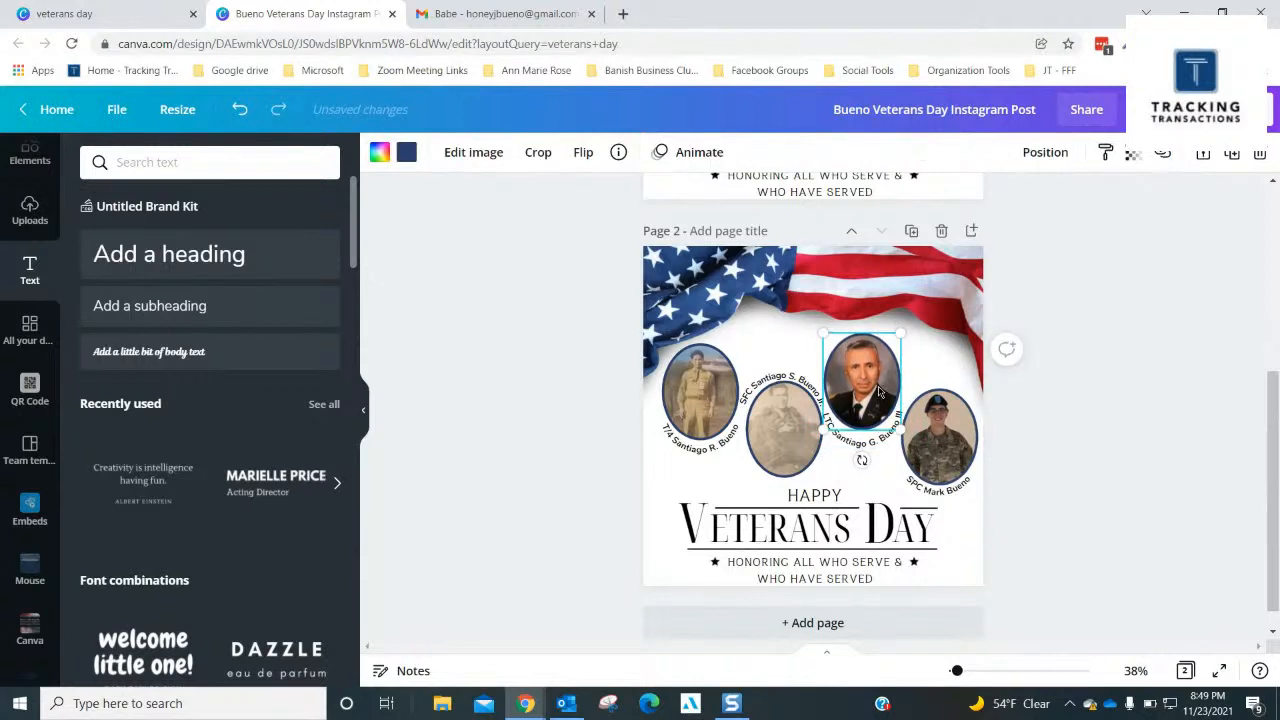
pyautogui.press('Down')
pyautogui.press('Down')
pyautogui.press('Down')
pyautogui.press('Down')
pyautogui.press('Down')
pyautogui.press('Down')
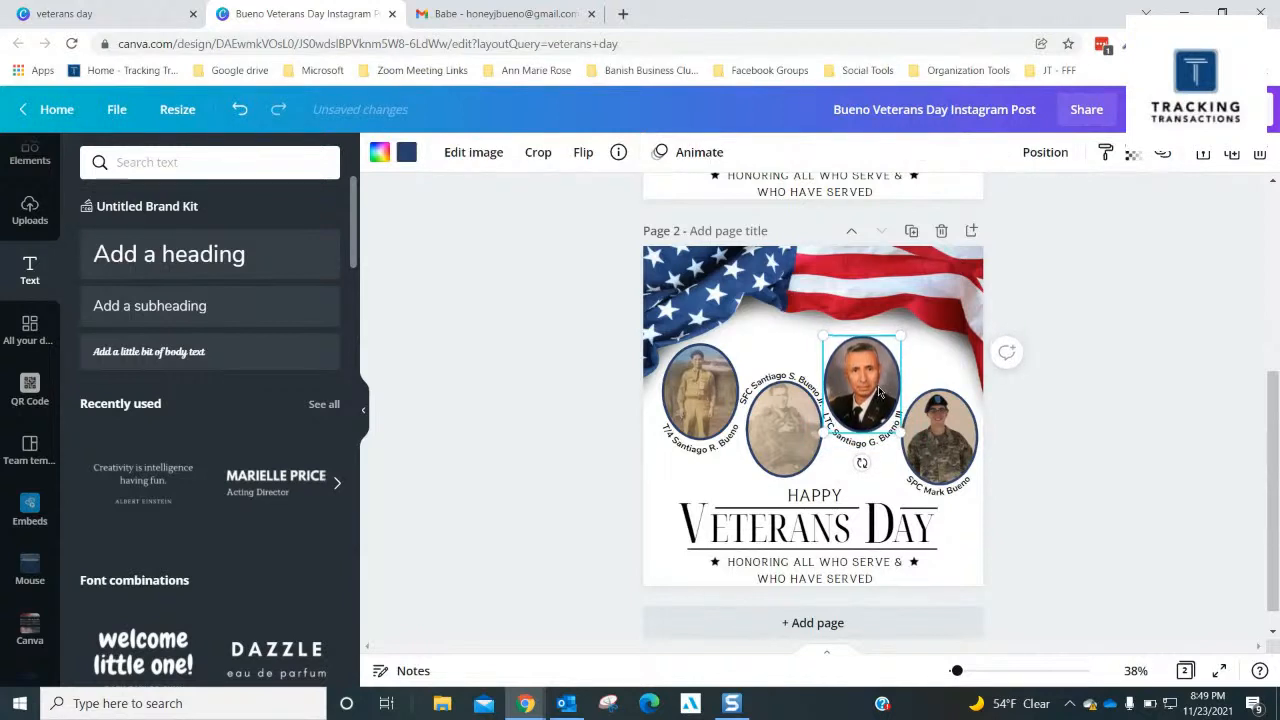
pyautogui.click(1165, 398)
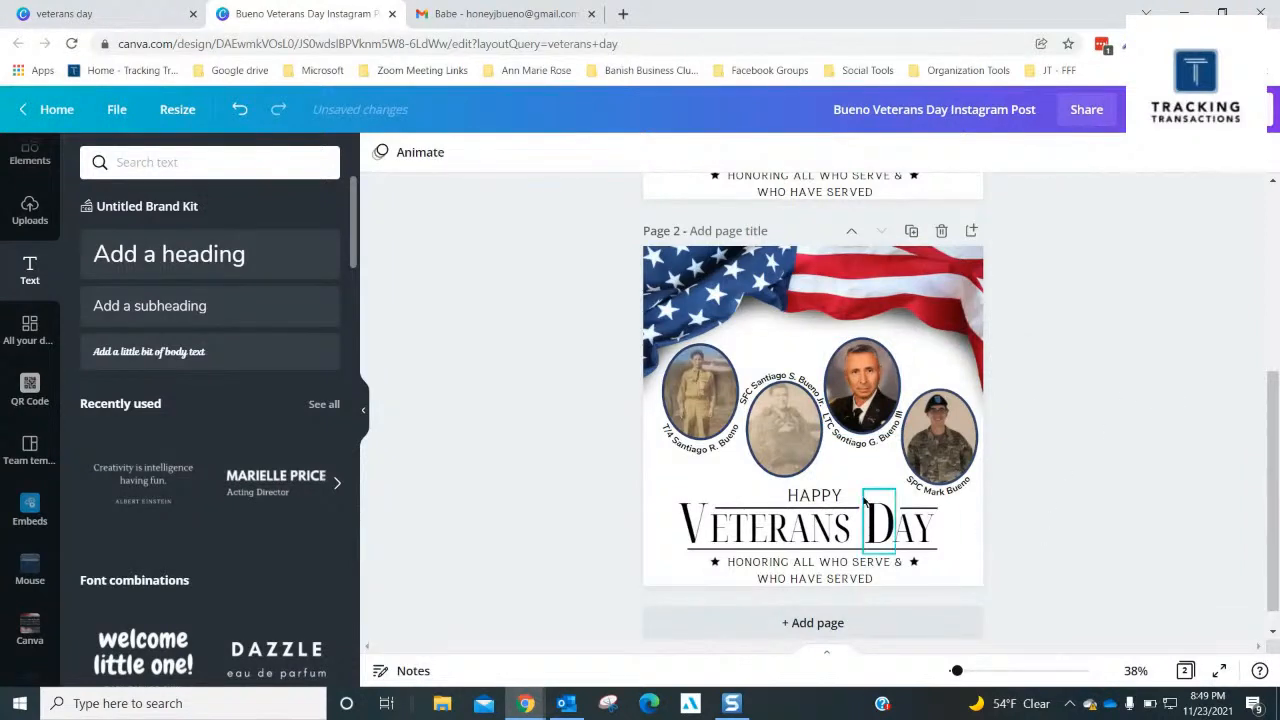
# - Check the curve value of page 2's SFC caption and move the SPC caption above the fourth portrait
pyautogui.click(952, 490)
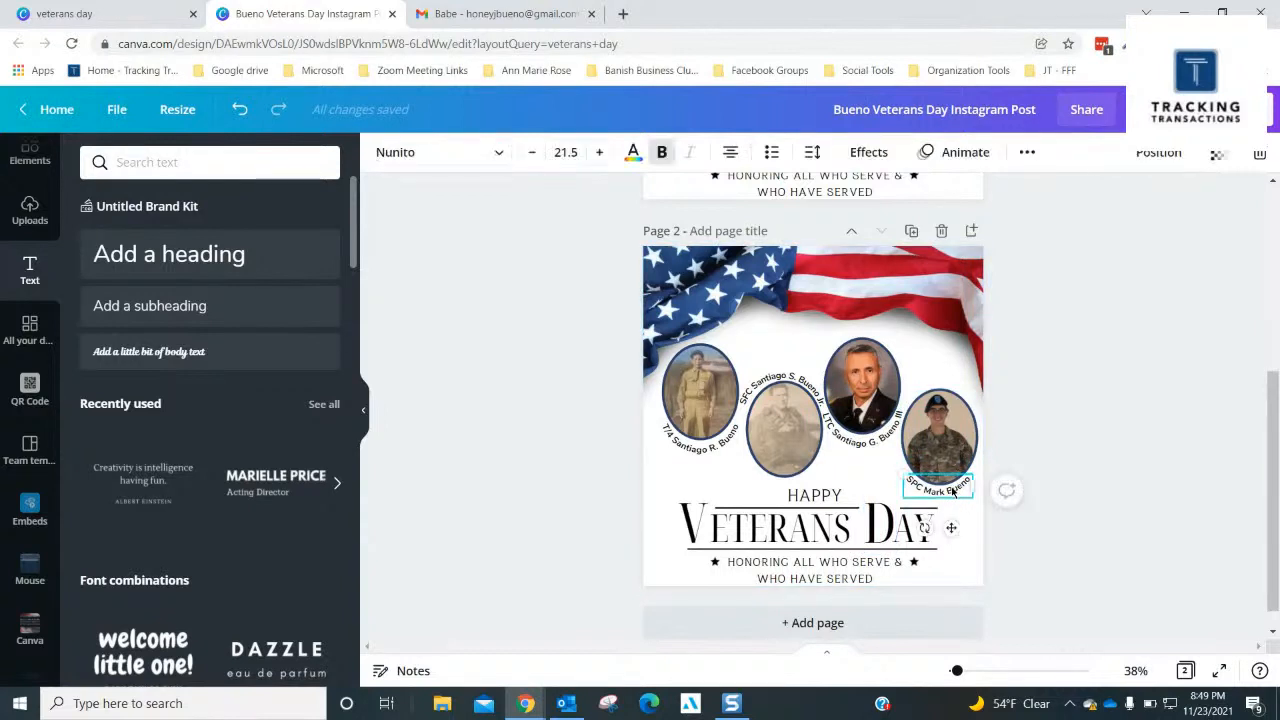
pyautogui.click(790, 385)
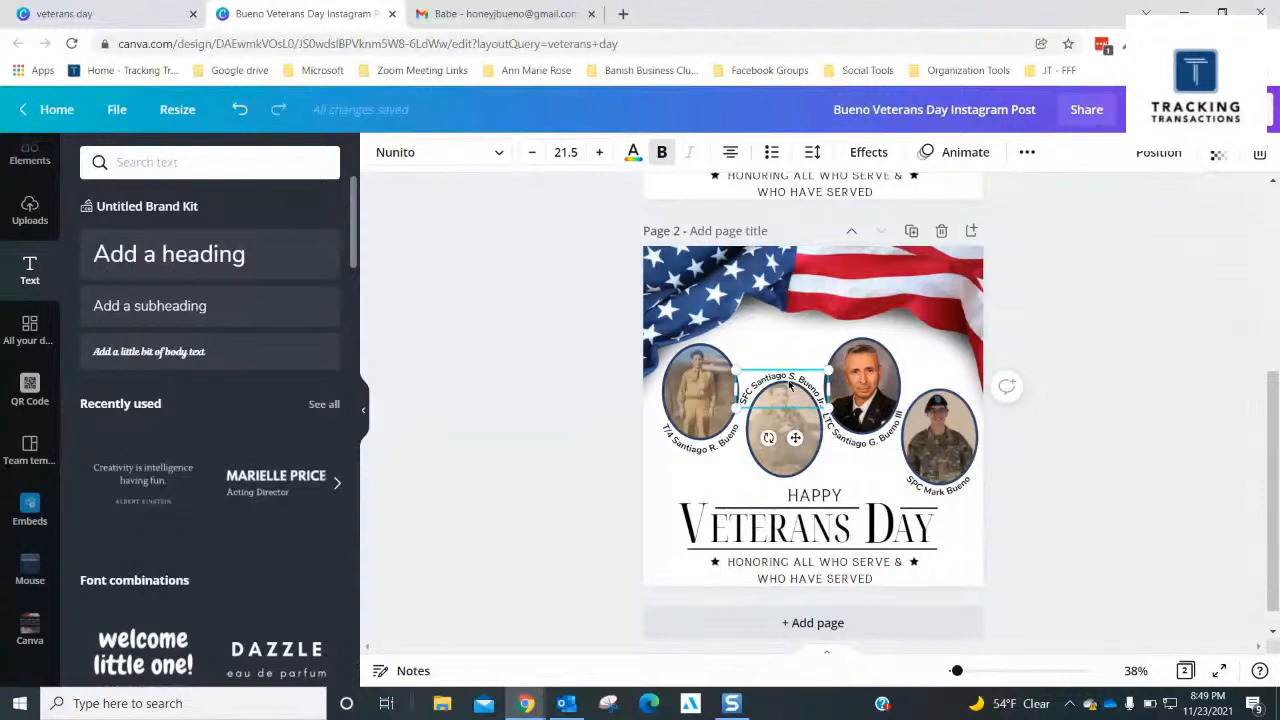
pyautogui.click(859, 155)
pyautogui.scroll(-1, 206, 560)
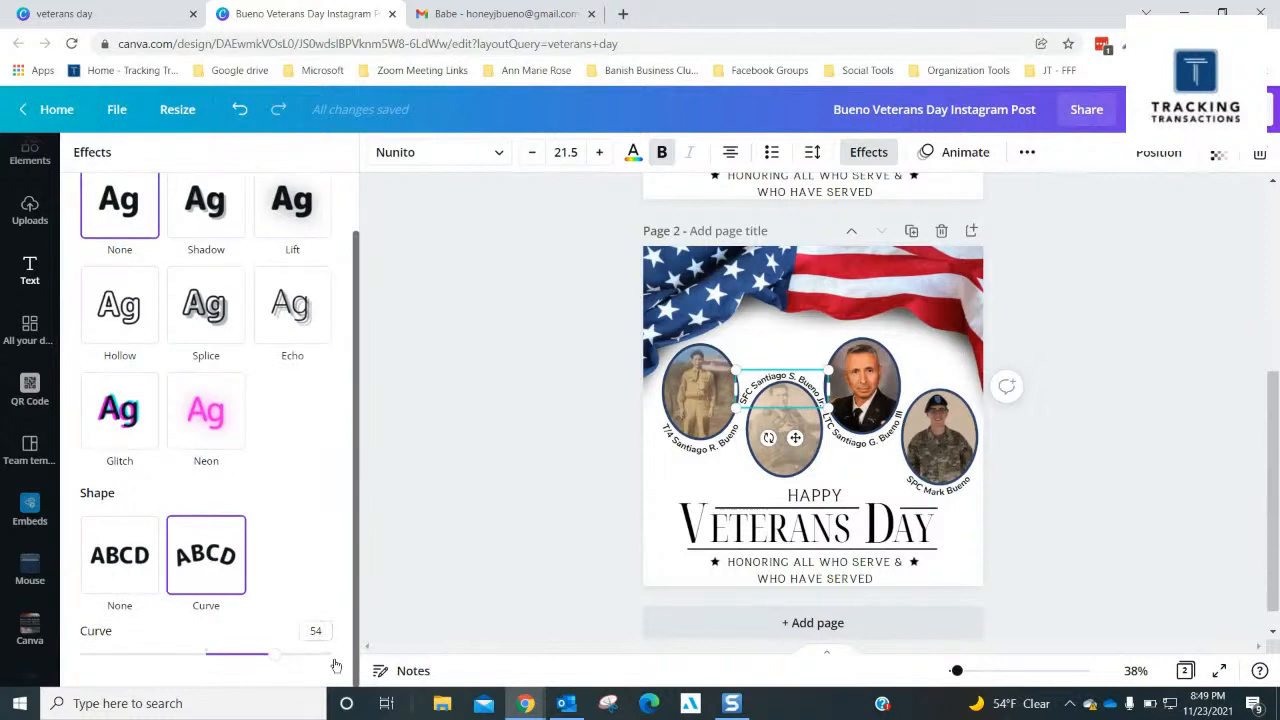
pyautogui.click(938, 487)
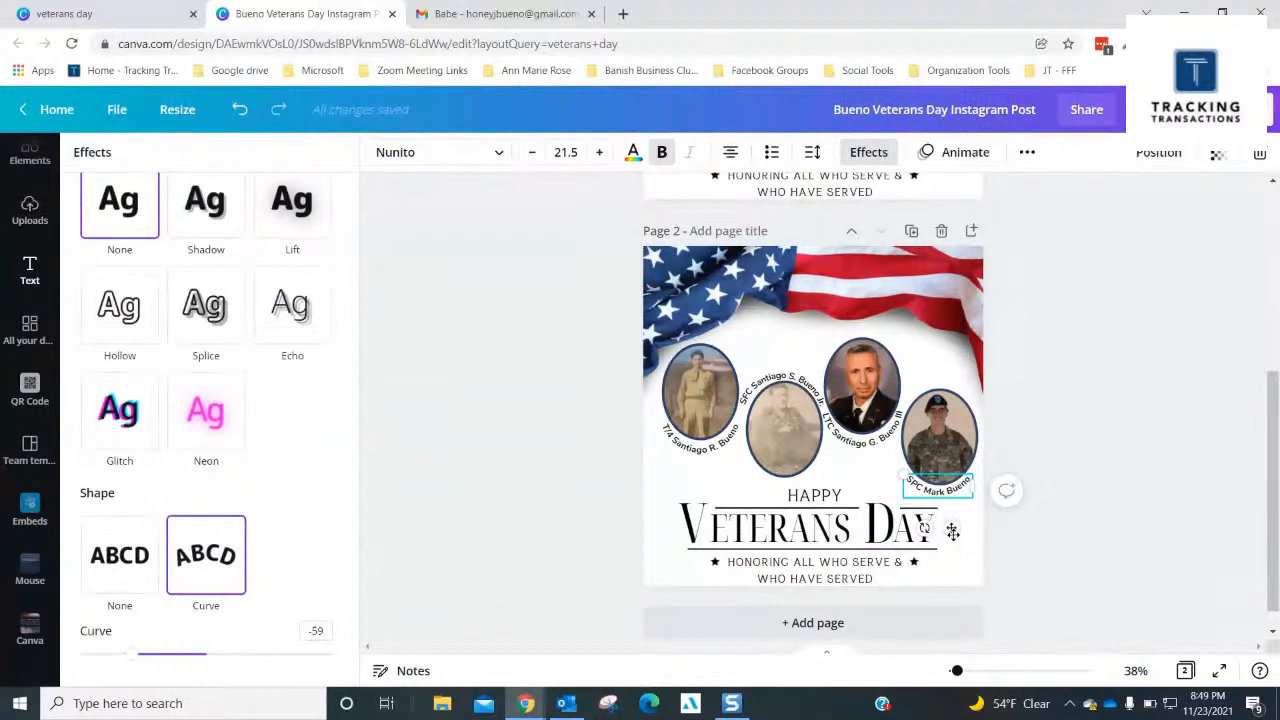
pyautogui.moveTo(960, 485); pyautogui.dragTo(961, 414)
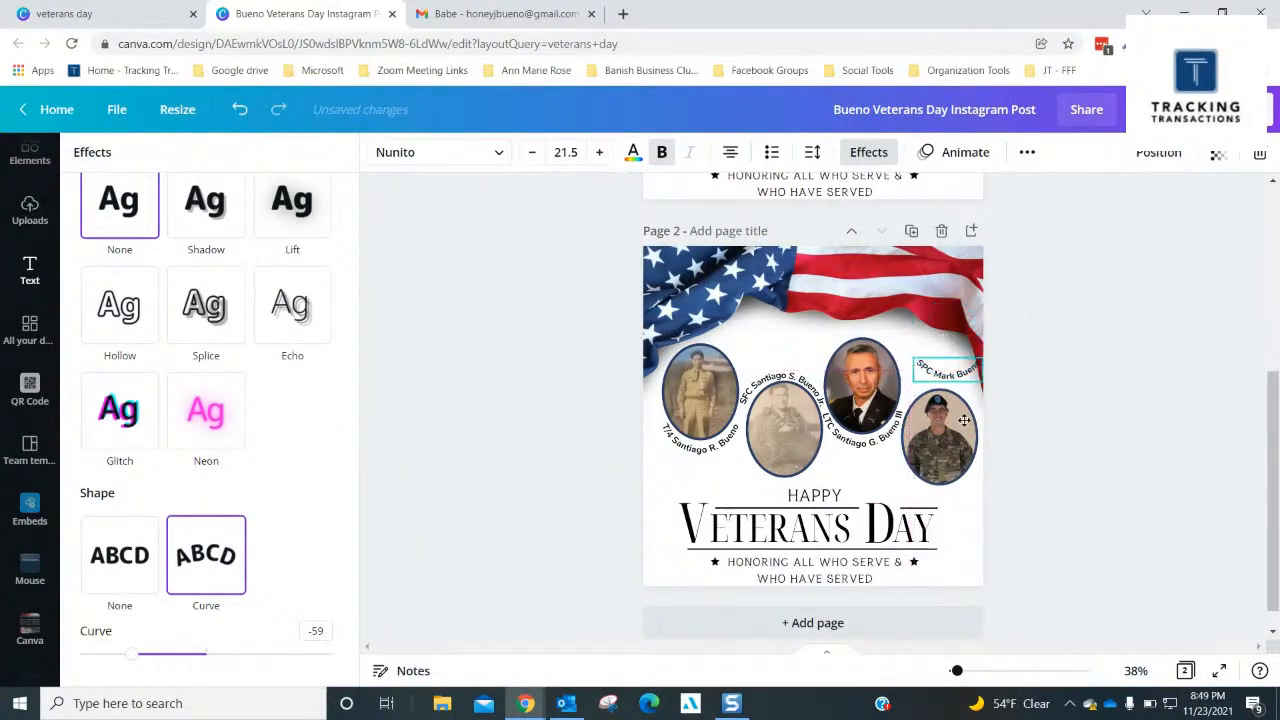
# - Set the SPC caption's curve to 54 and position it centred close over the fourth portrait's upper edge
pyautogui.click(868, 152)
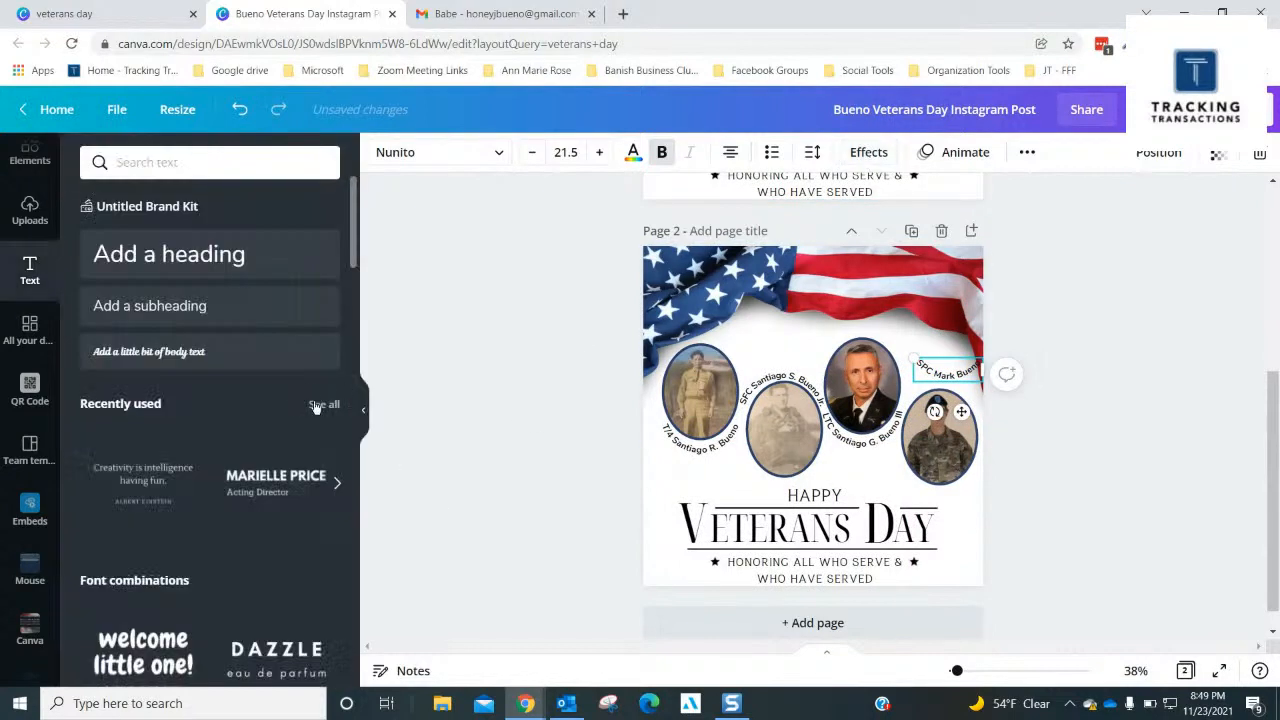
pyautogui.click(840, 152)
pyautogui.scroll(-1, 300, 524)
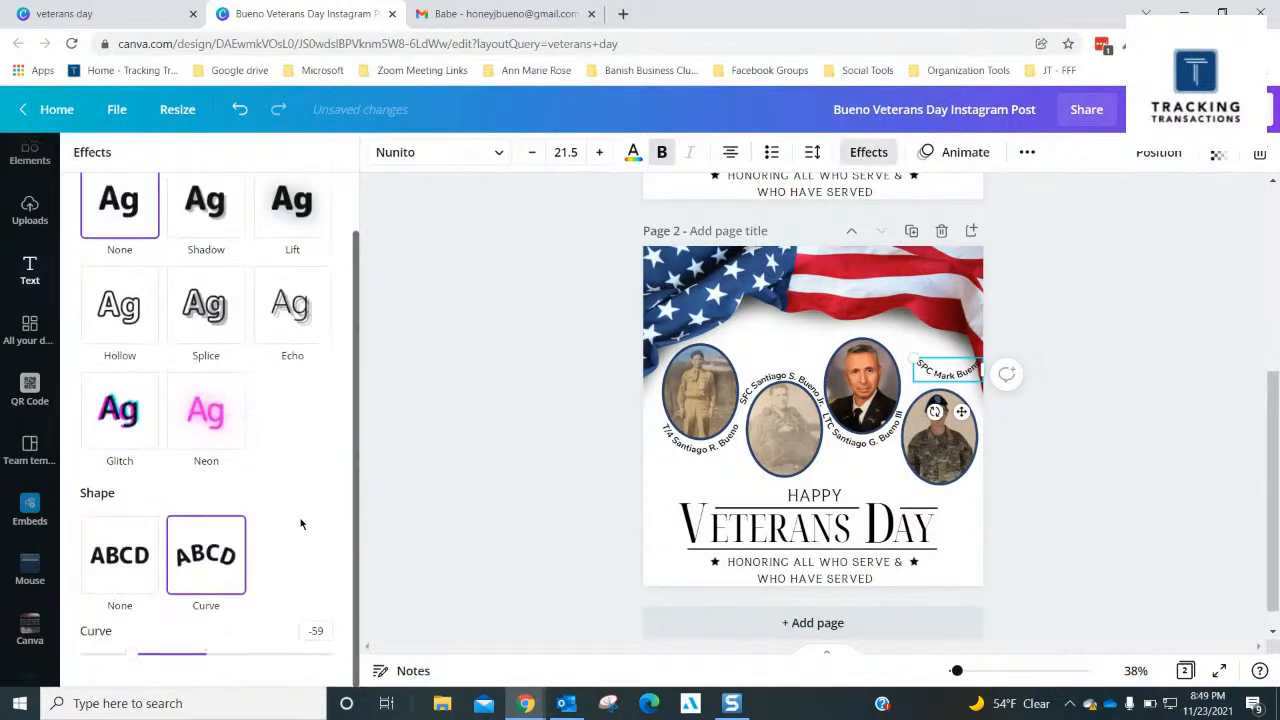
pyautogui.click(316, 631)
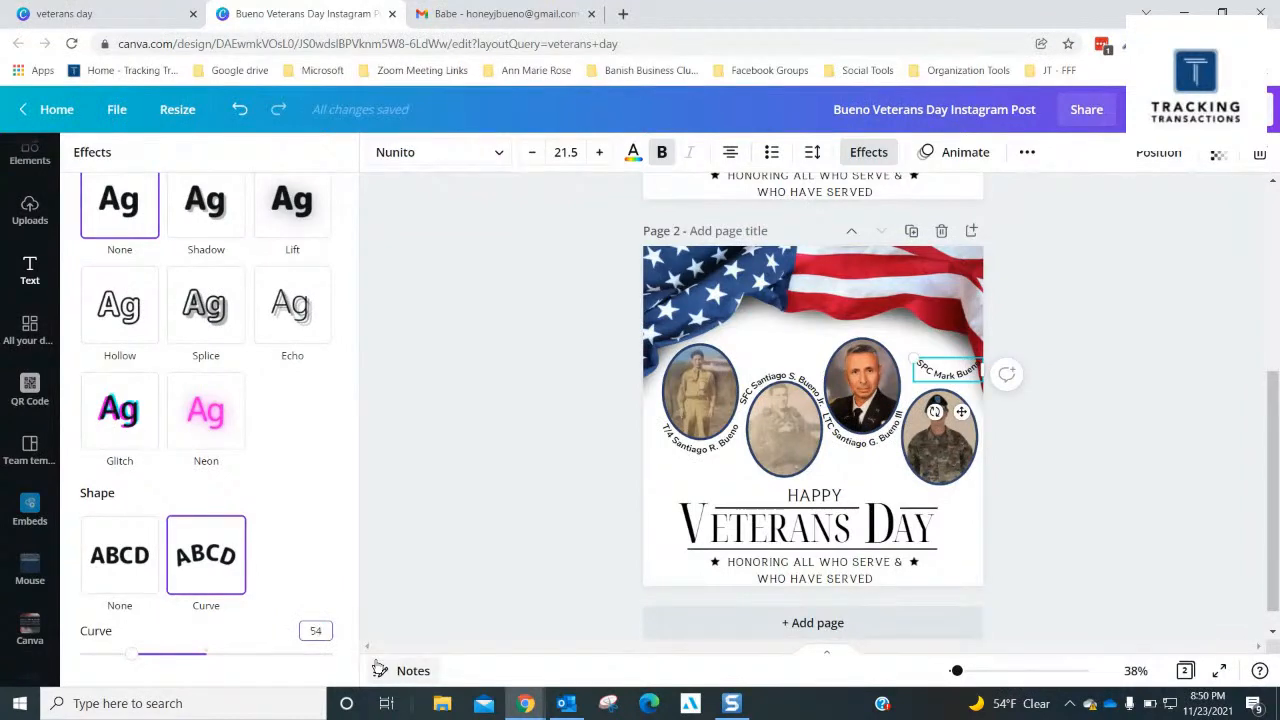
pyautogui.press('Return')
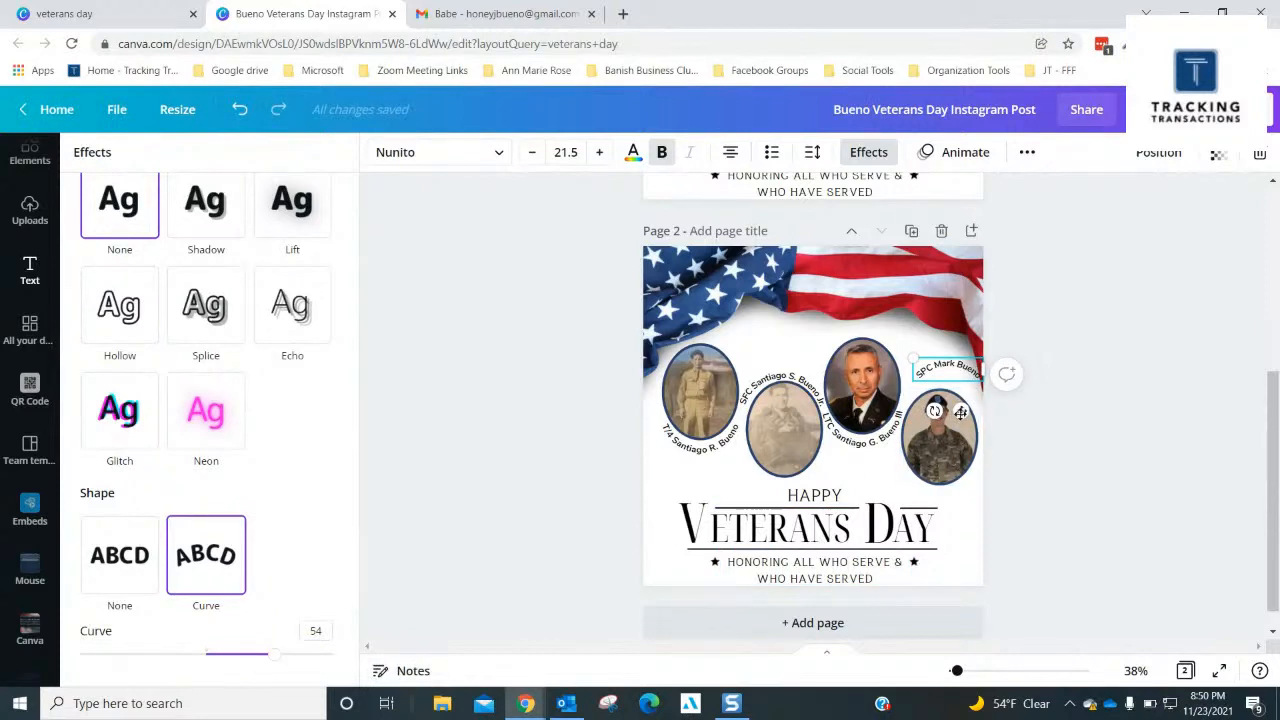
pyautogui.moveTo(960, 413); pyautogui.dragTo(954, 428)
pyautogui.click(1042, 404)
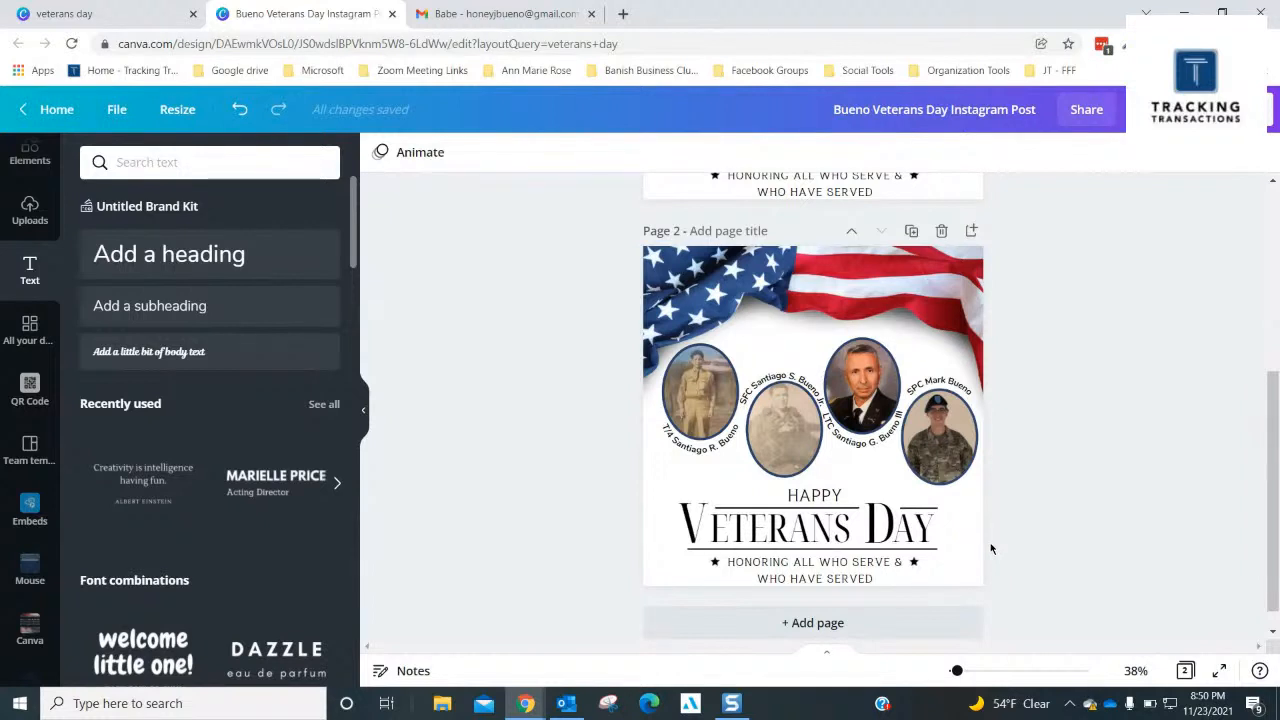
# - Compare the caption placement around the four portraits on page 1 with the variant on page 2
pyautogui.scroll(1, 974, 549)
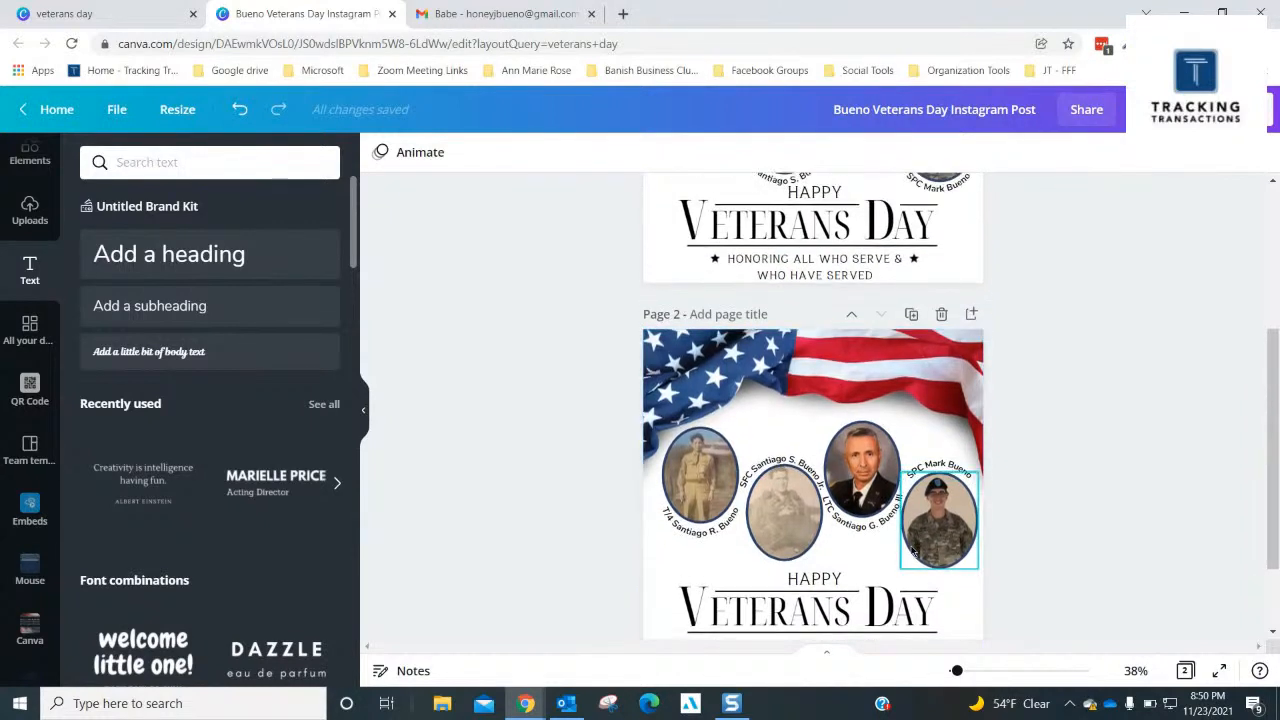
pyautogui.scroll(3, 874, 560)
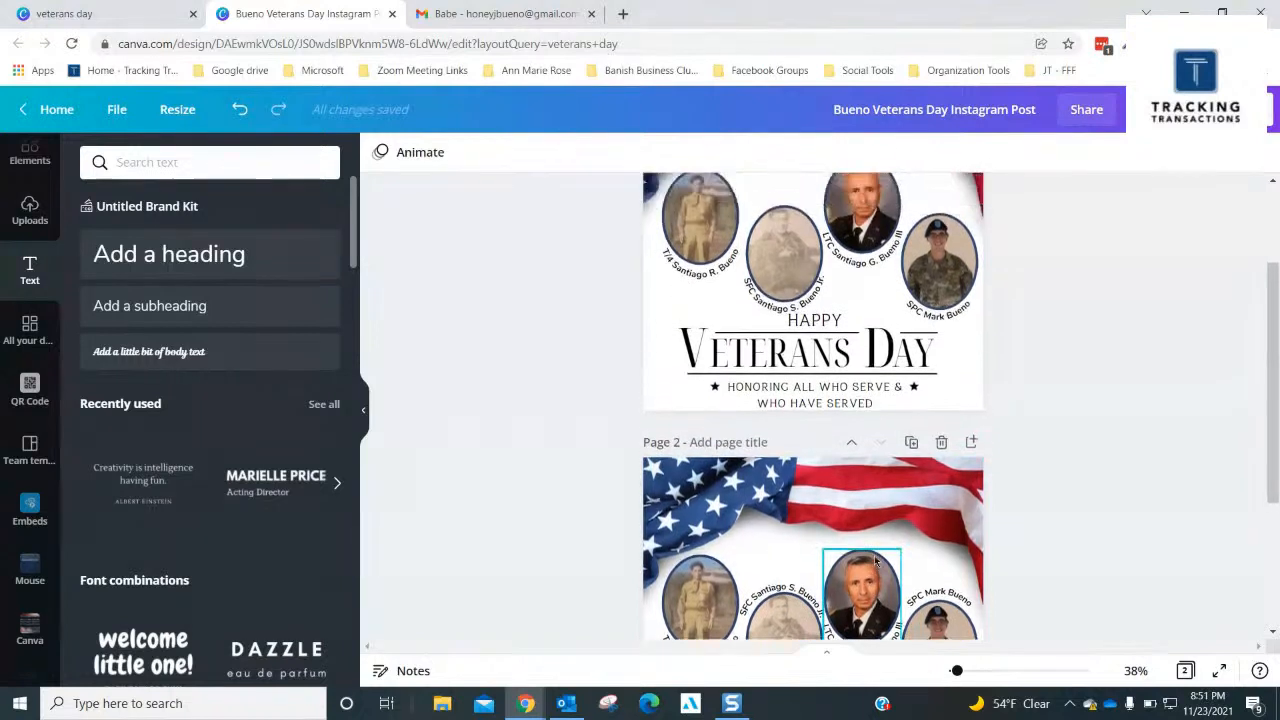
pyautogui.scroll(1, 874, 556)
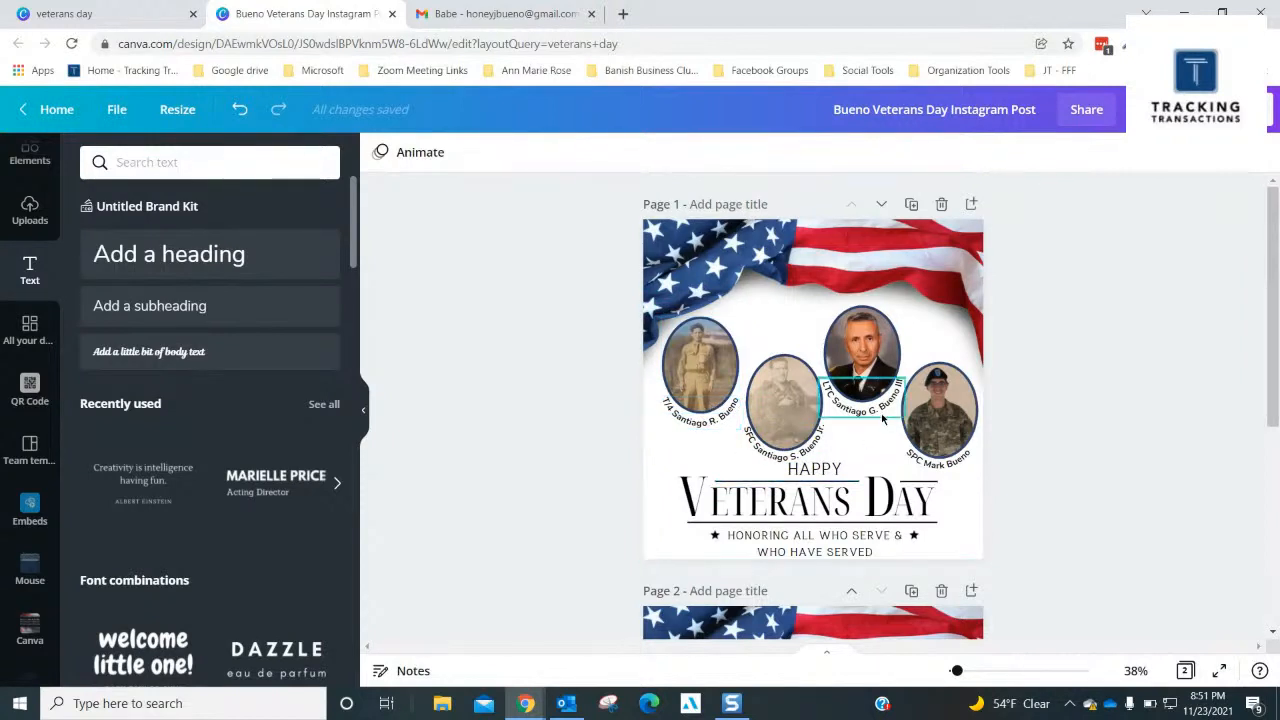
pyautogui.scroll(-5, 855, 480)
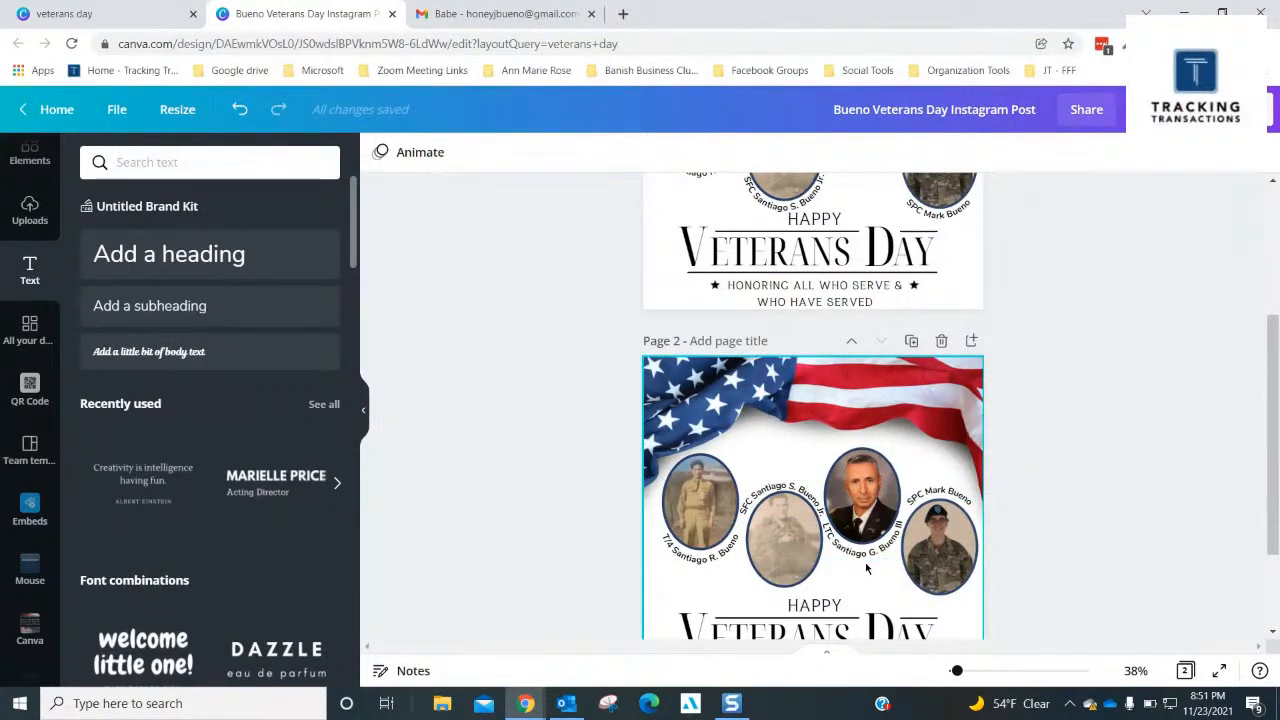
pyautogui.scroll(-1, 866, 568)
pyautogui.scroll(1, 866, 568)
pyautogui.scroll(3, 866, 568)
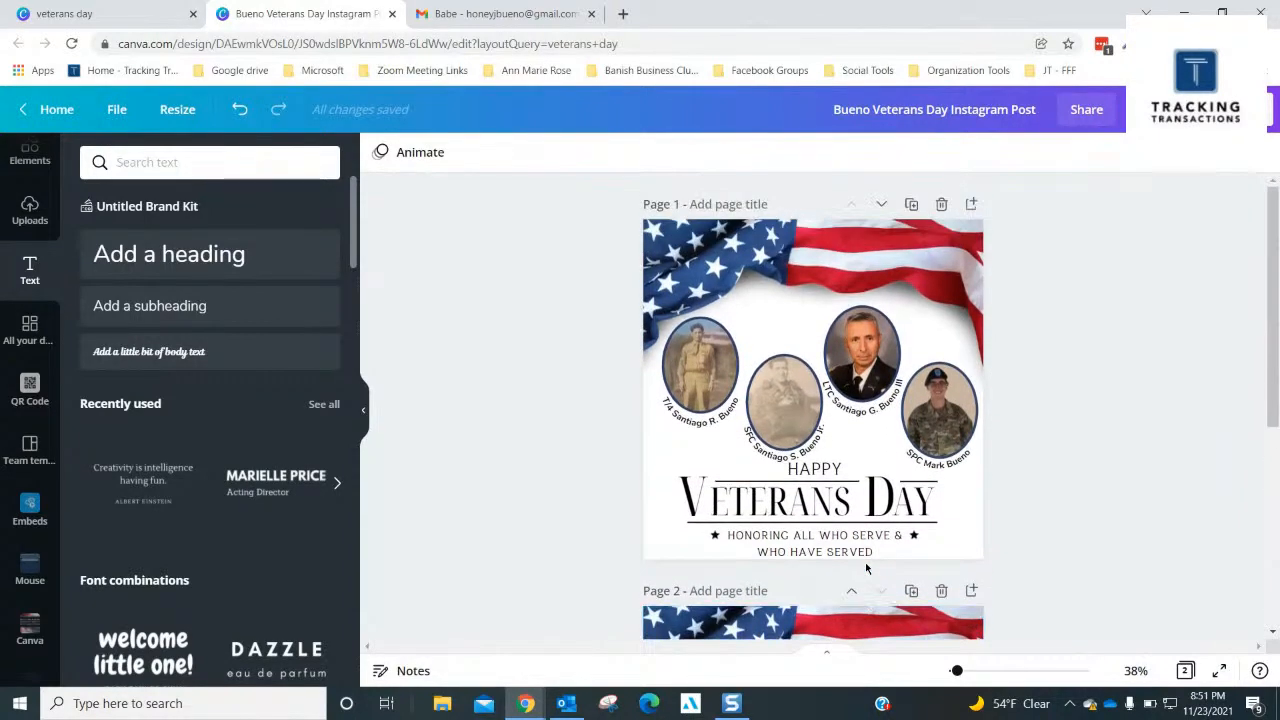